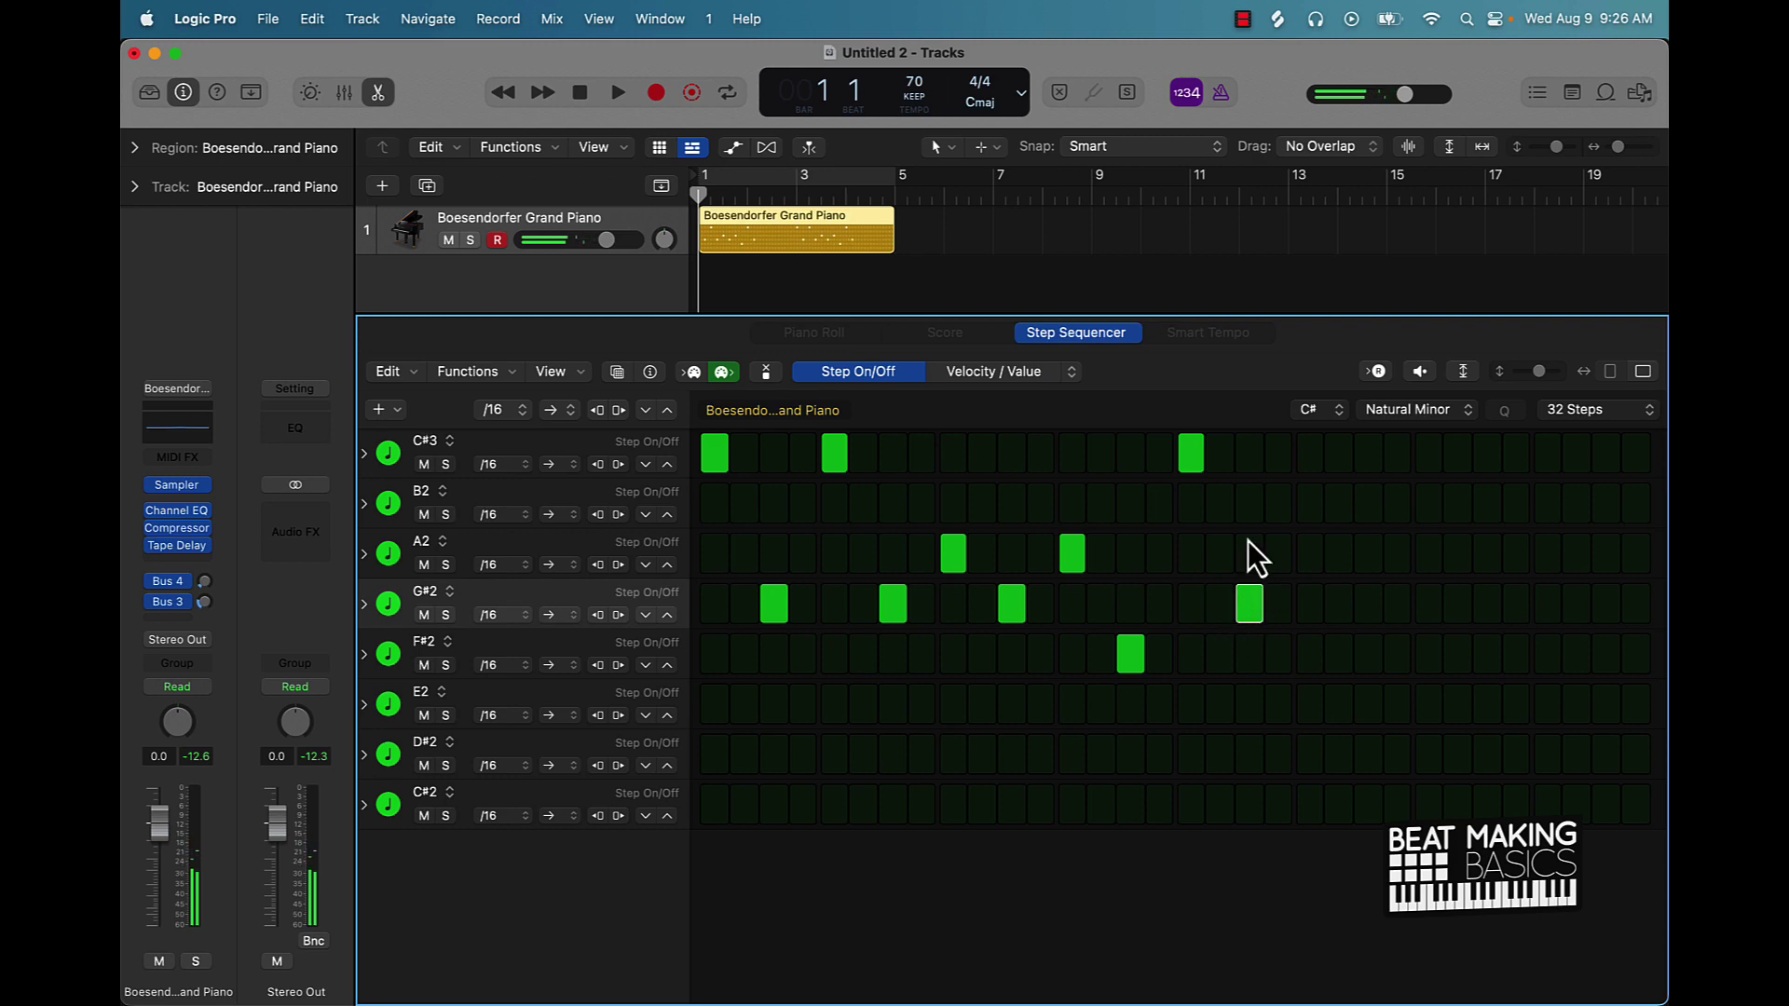
Extend the piano pattern with C#3 on step 21, E2 on step 23 and A2 on step 25.
left_click(1309, 455)
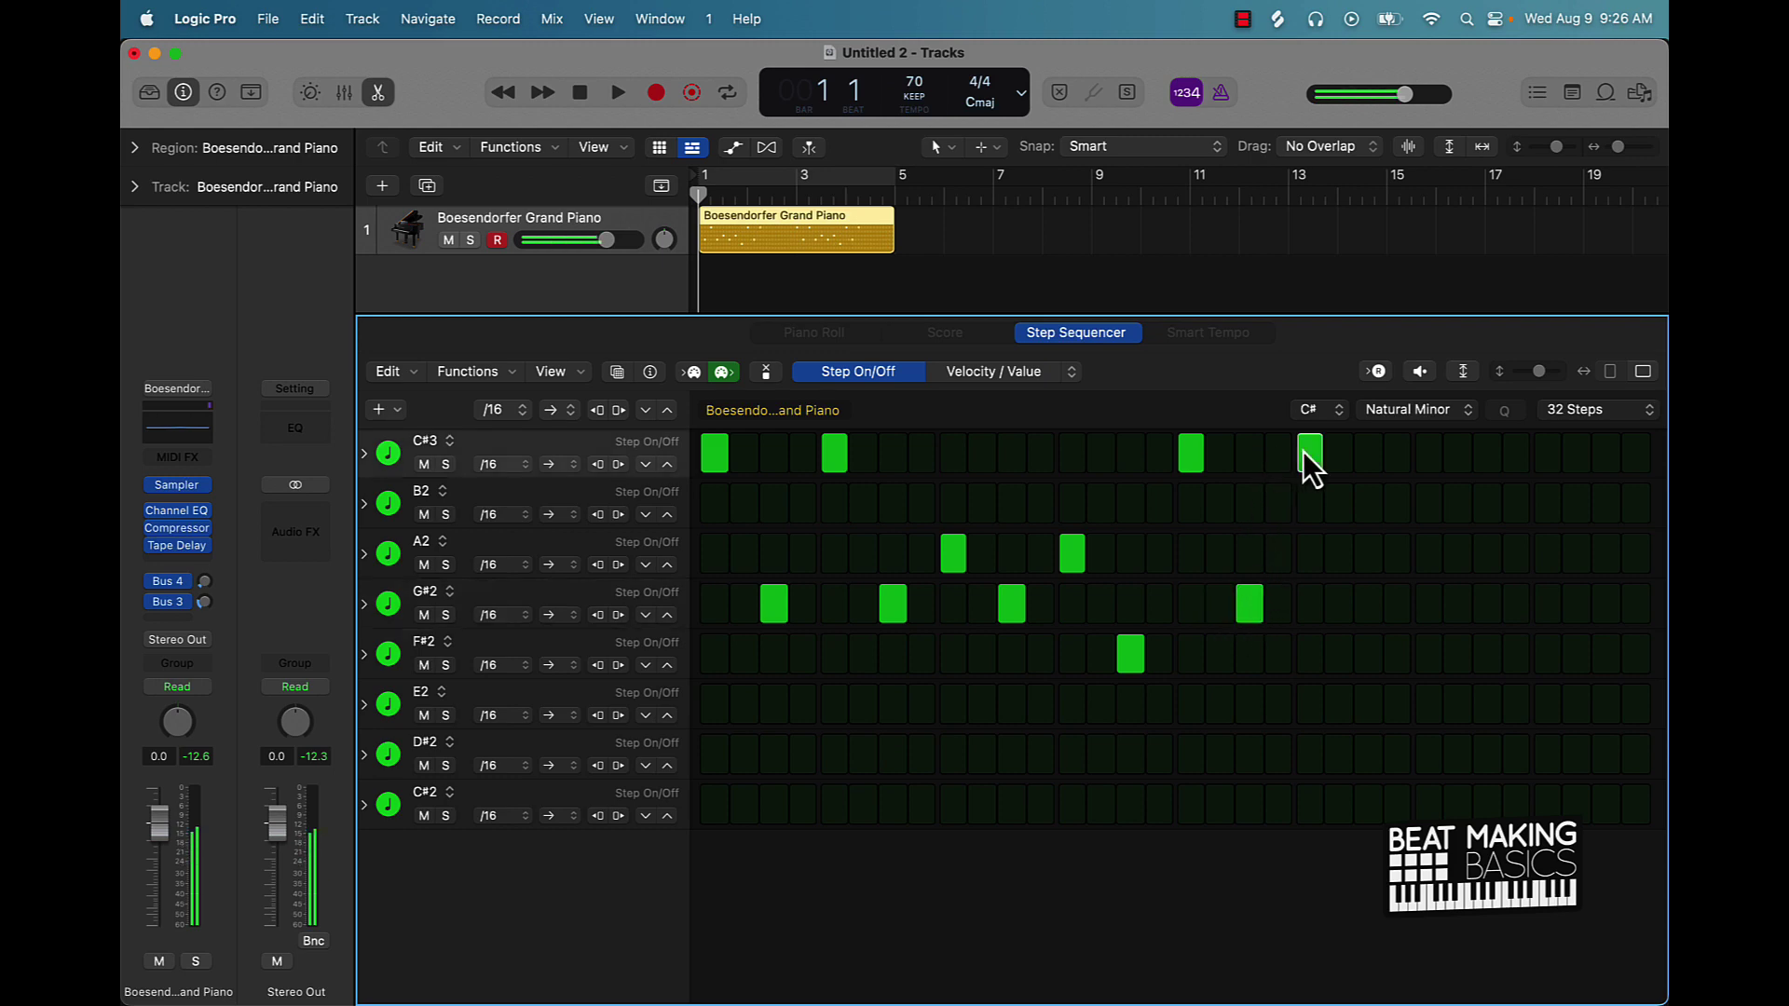
left_click(1367, 754)
left_click(1368, 706)
left_click(1369, 757)
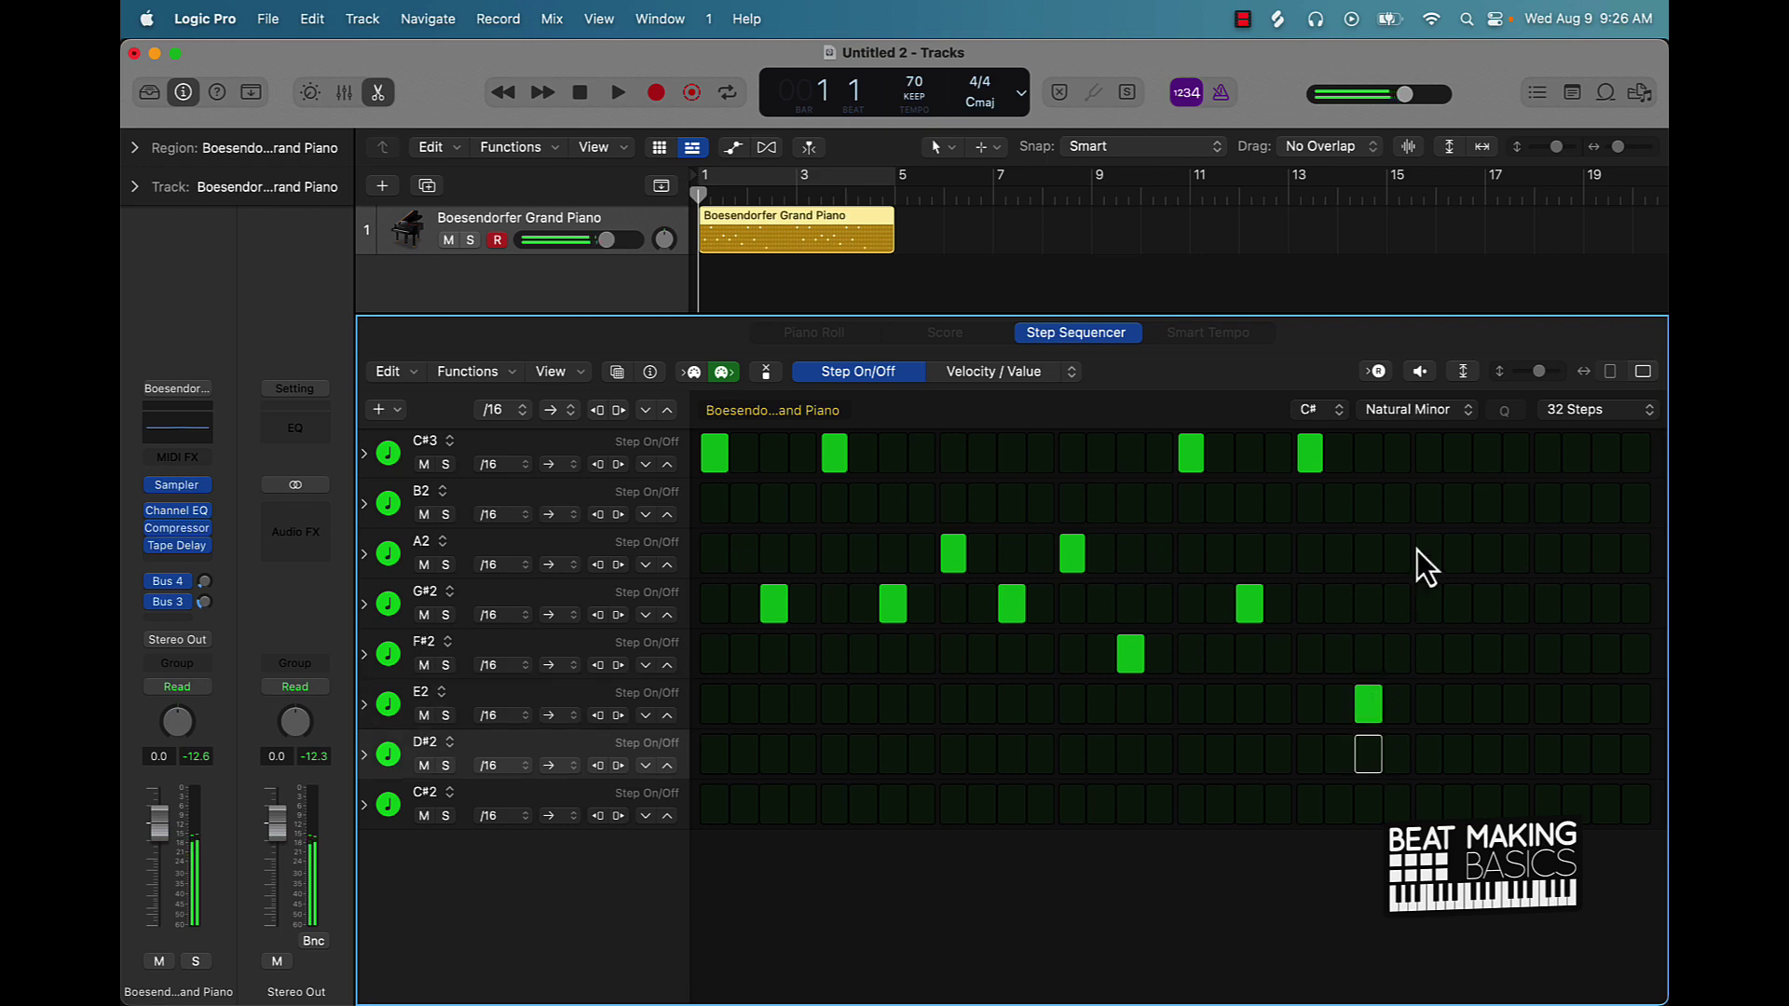
left_click(1428, 603)
left_click(1428, 566)
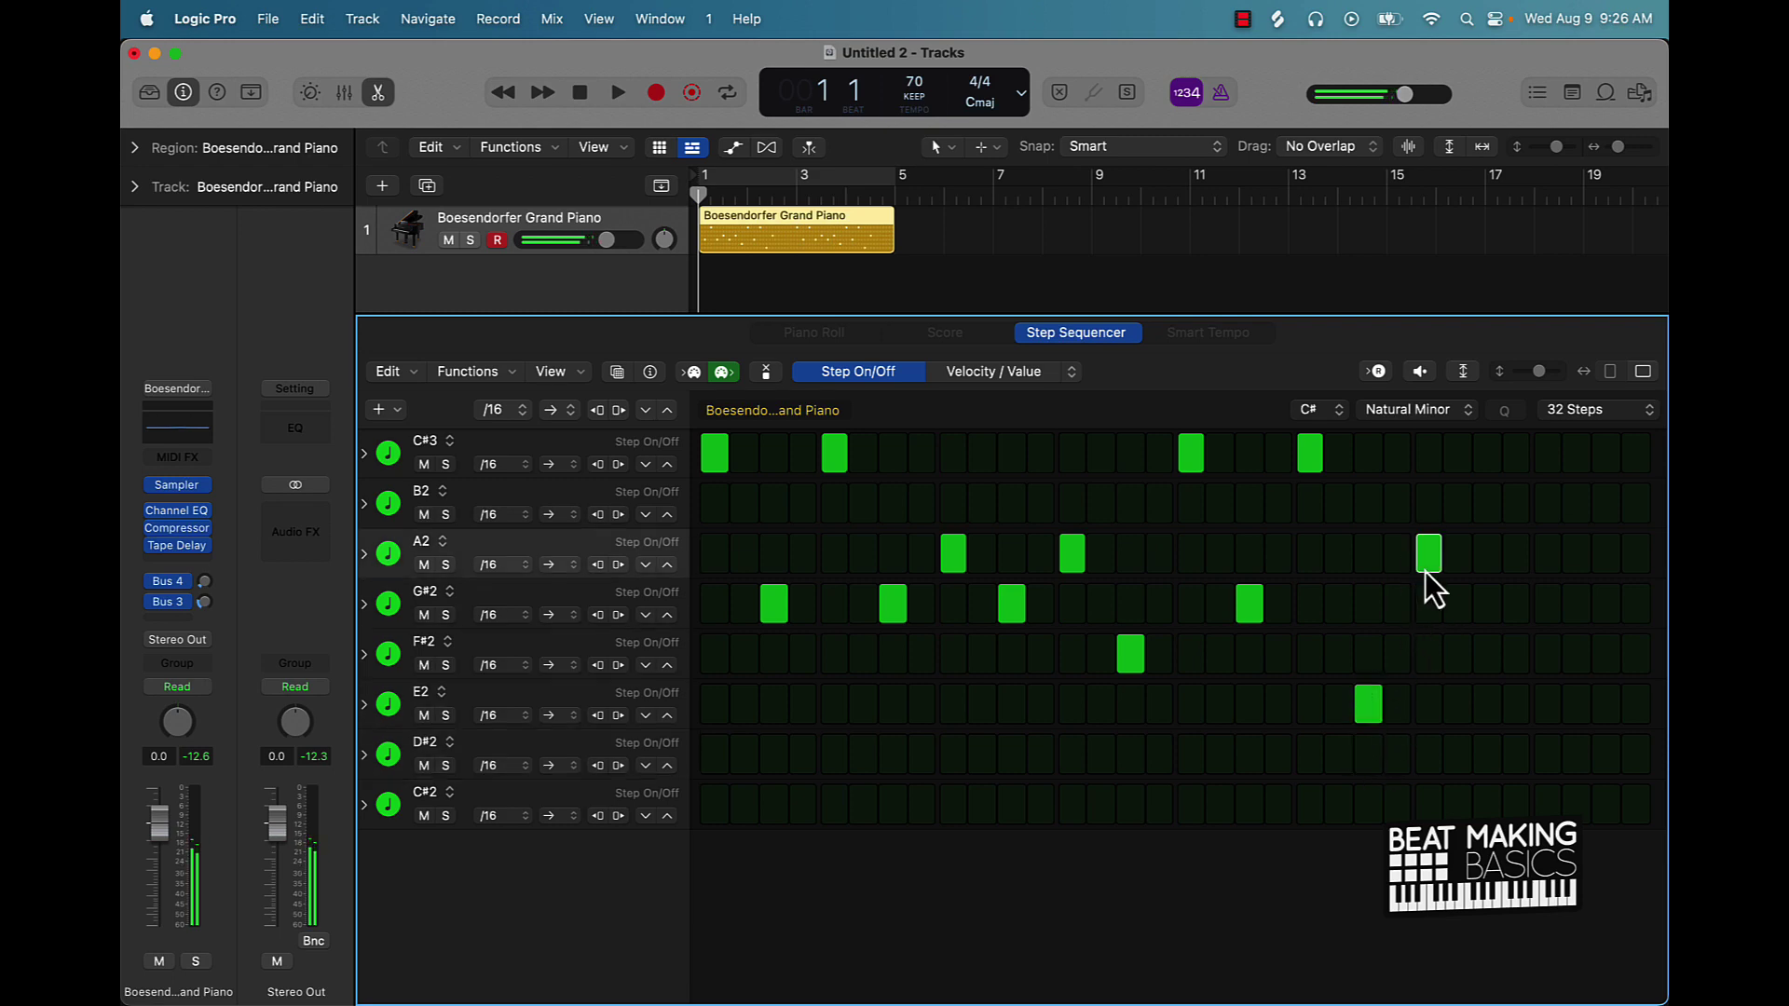
Complete the piano pattern with D#2 on step 27, G#2 on step 29 and D#2 on step 31.
left_click(1488, 706)
left_click(1491, 750)
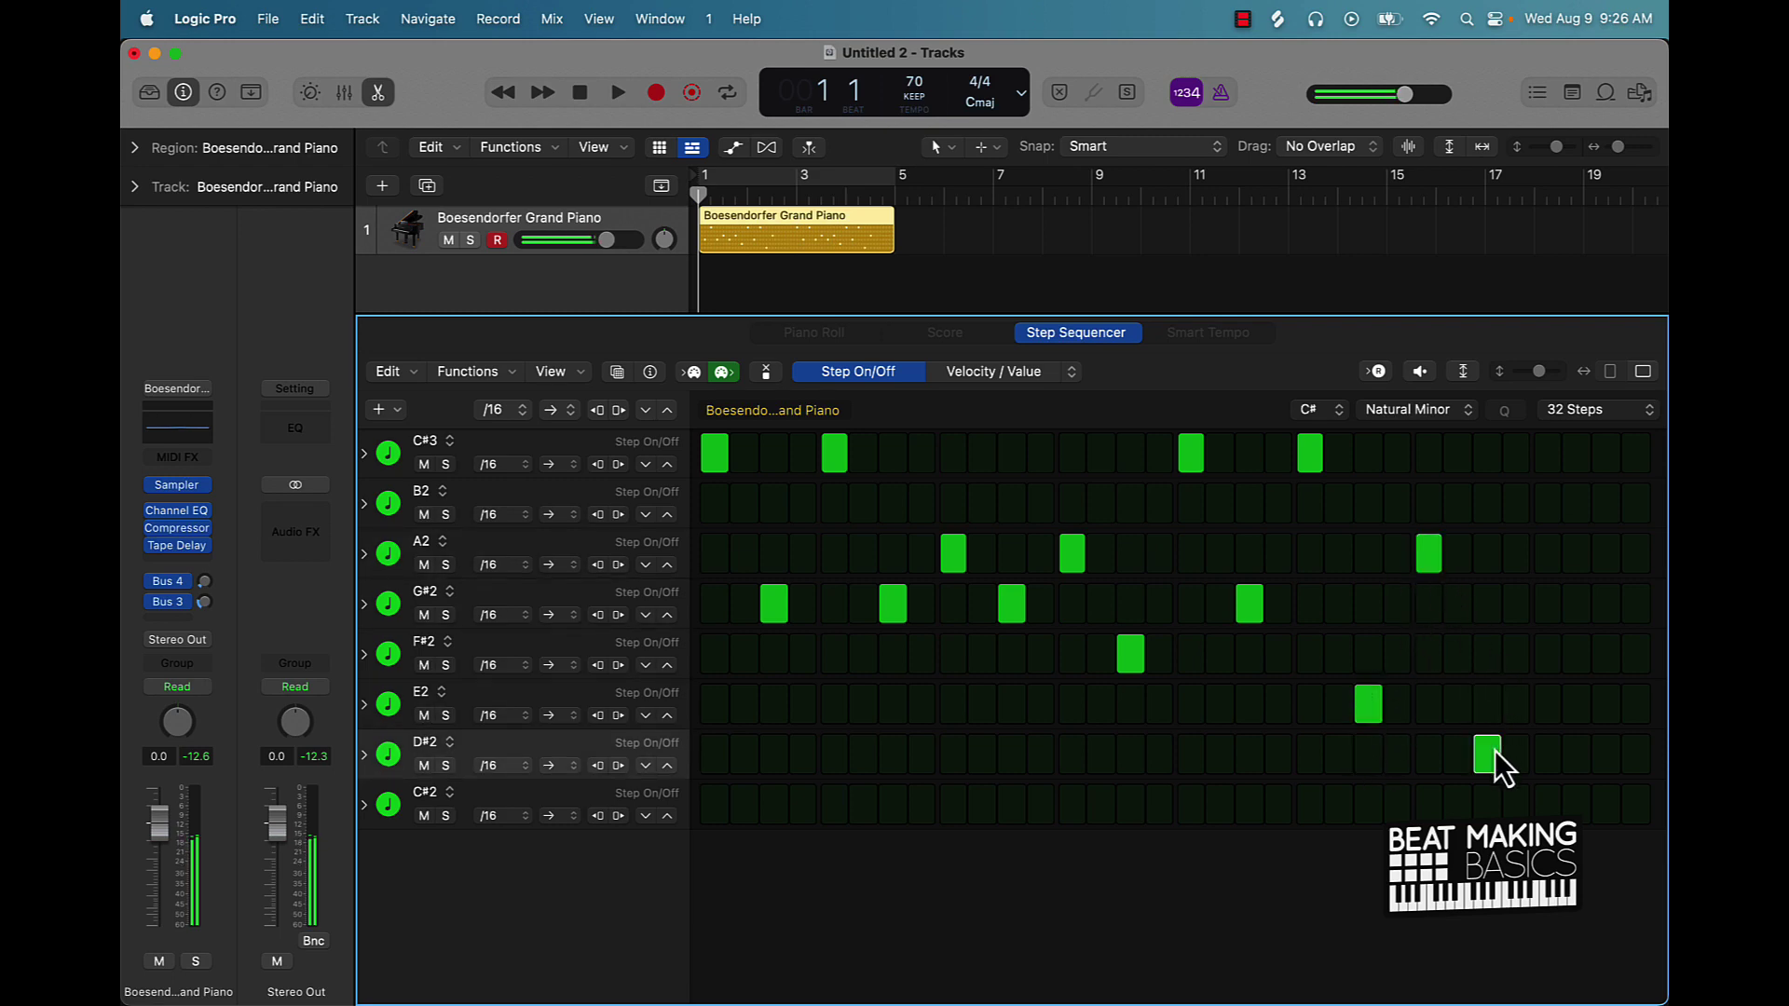
left_click(1547, 603)
left_click(1599, 812)
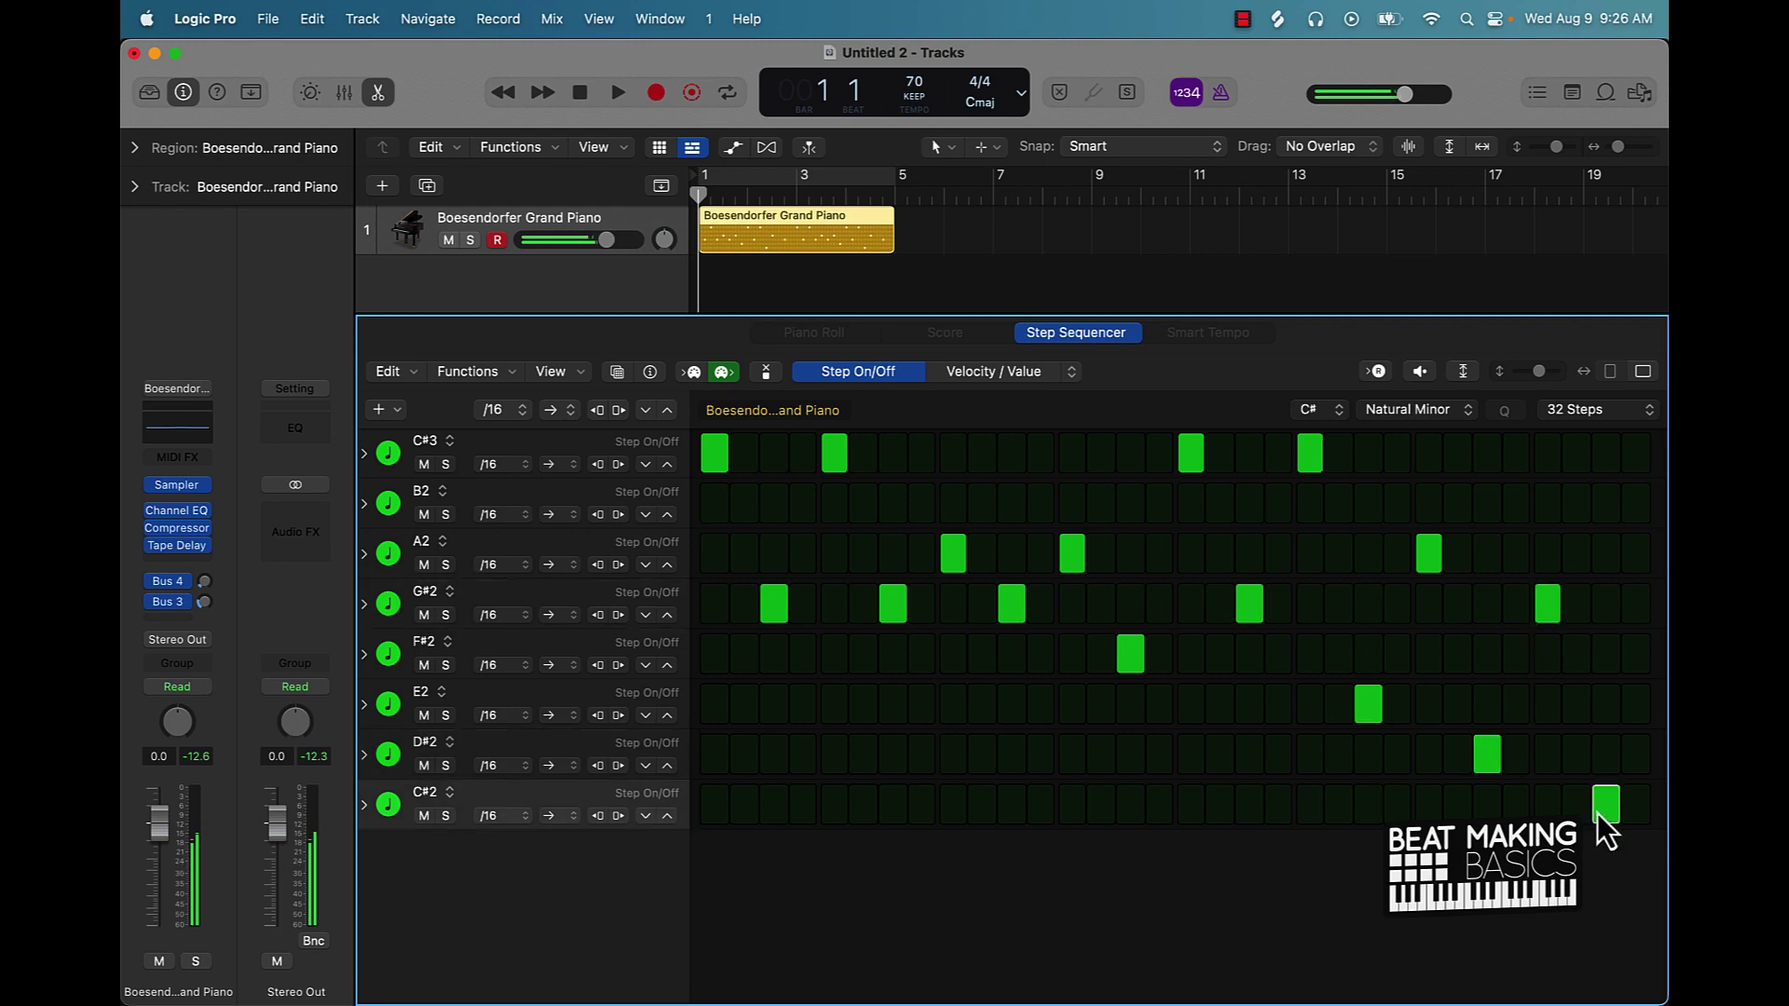
left_click(1606, 759)
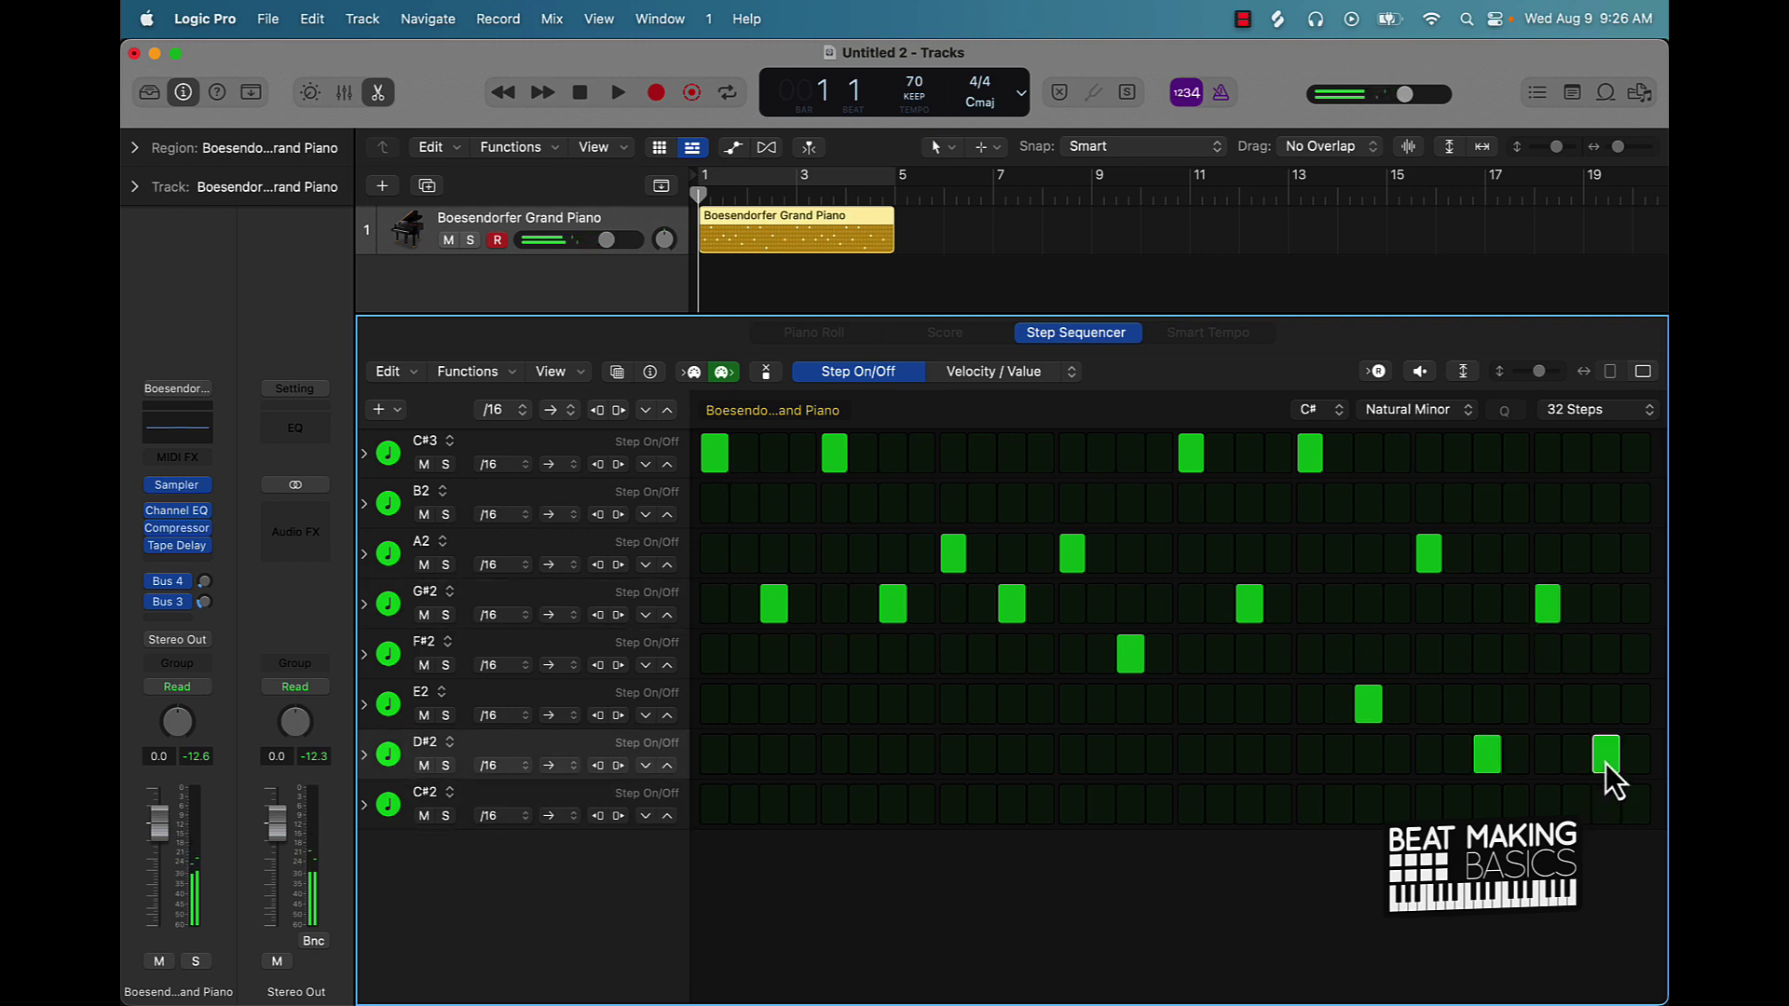
Play the piano pattern in a loop over its four bars and set the pattern key to D.
key("space")
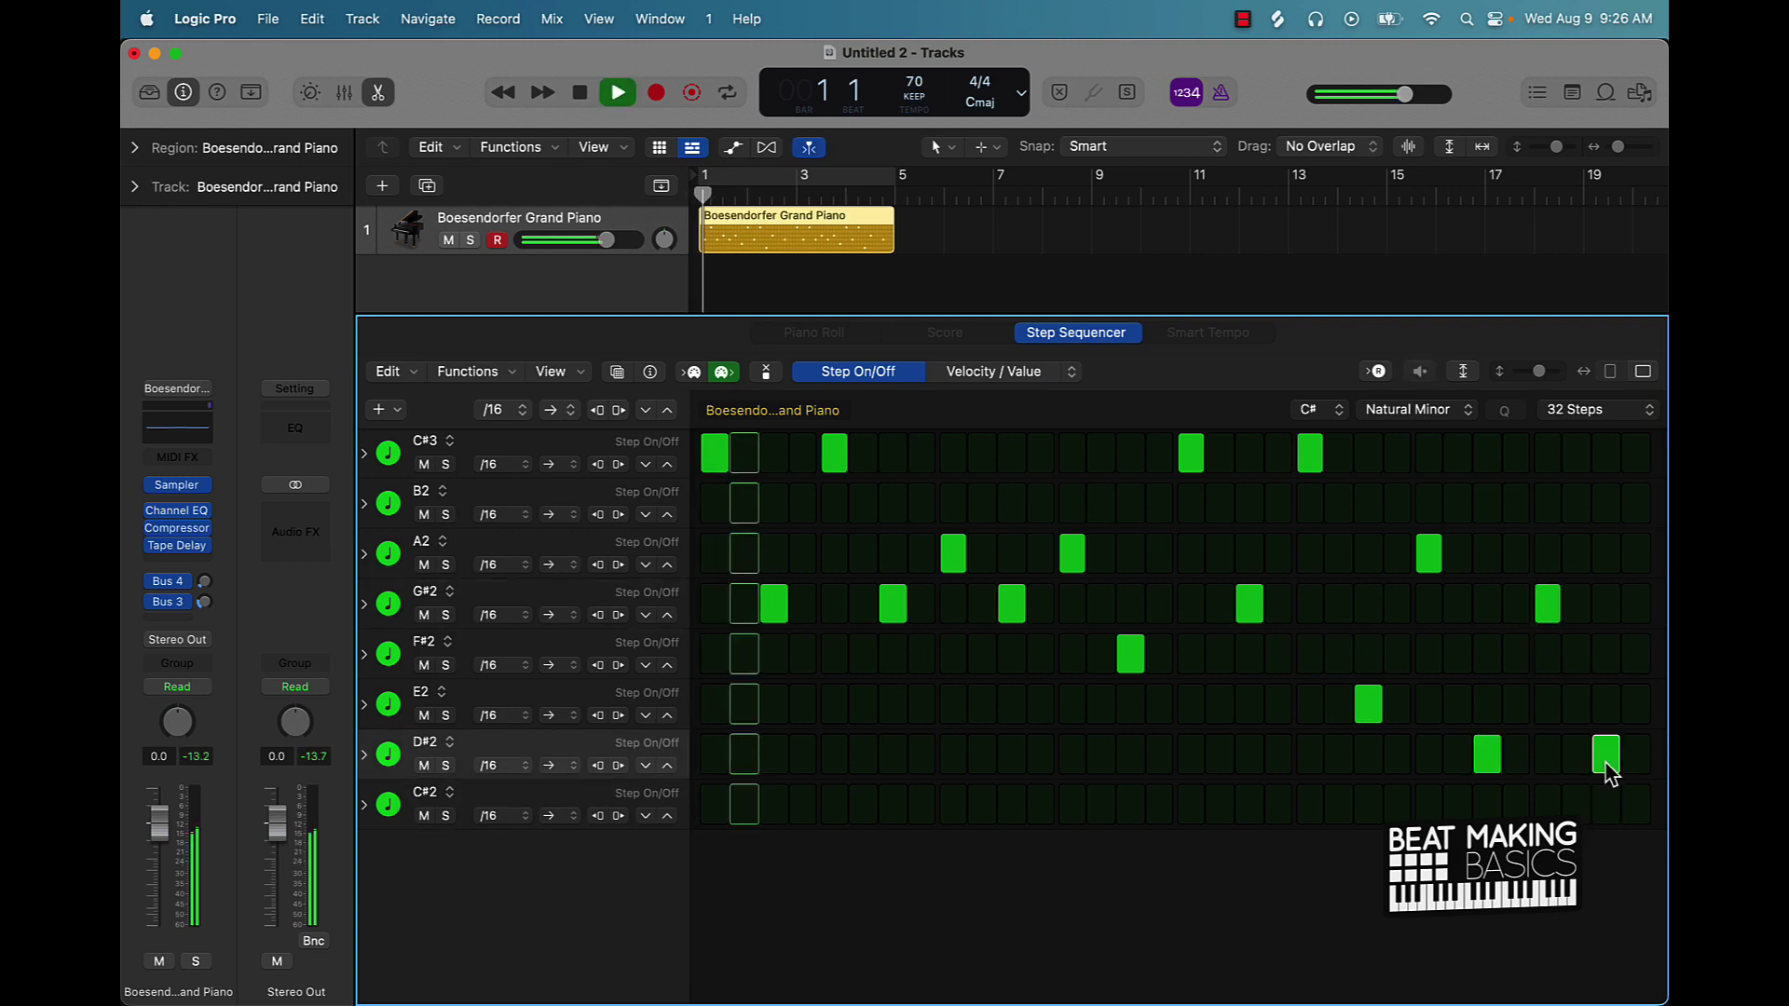
left_click(824, 177)
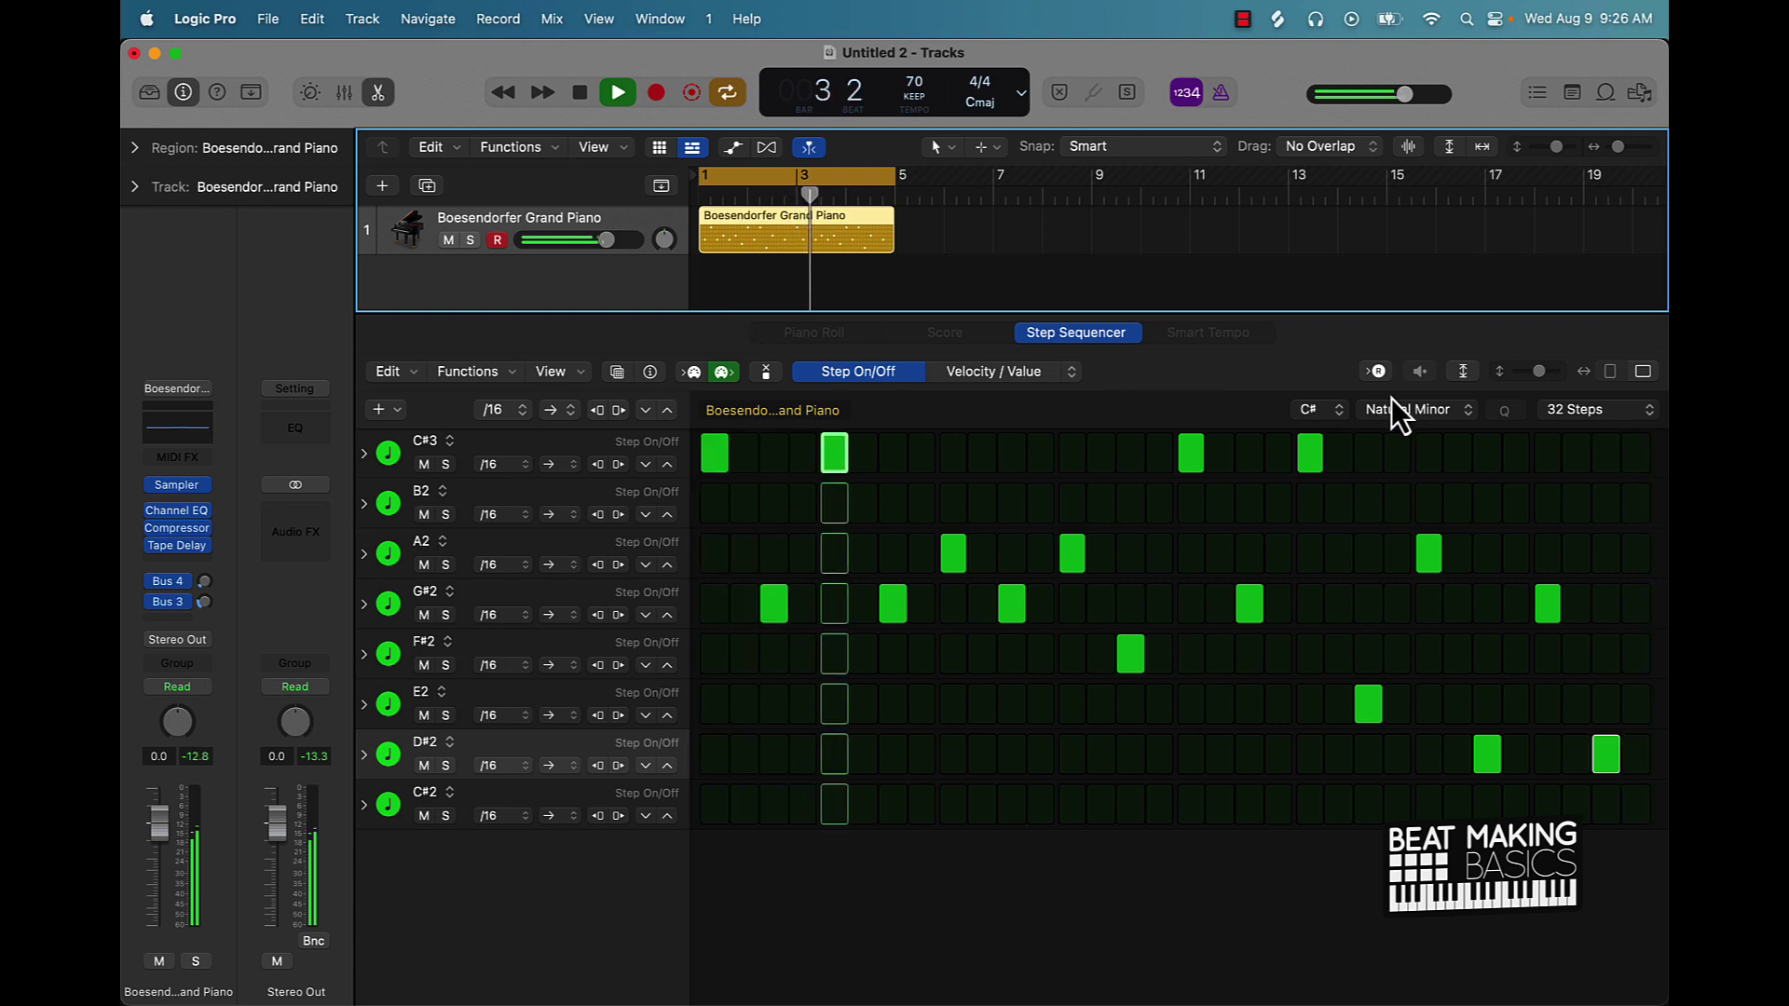
left_click(1327, 407)
left_click(1317, 434)
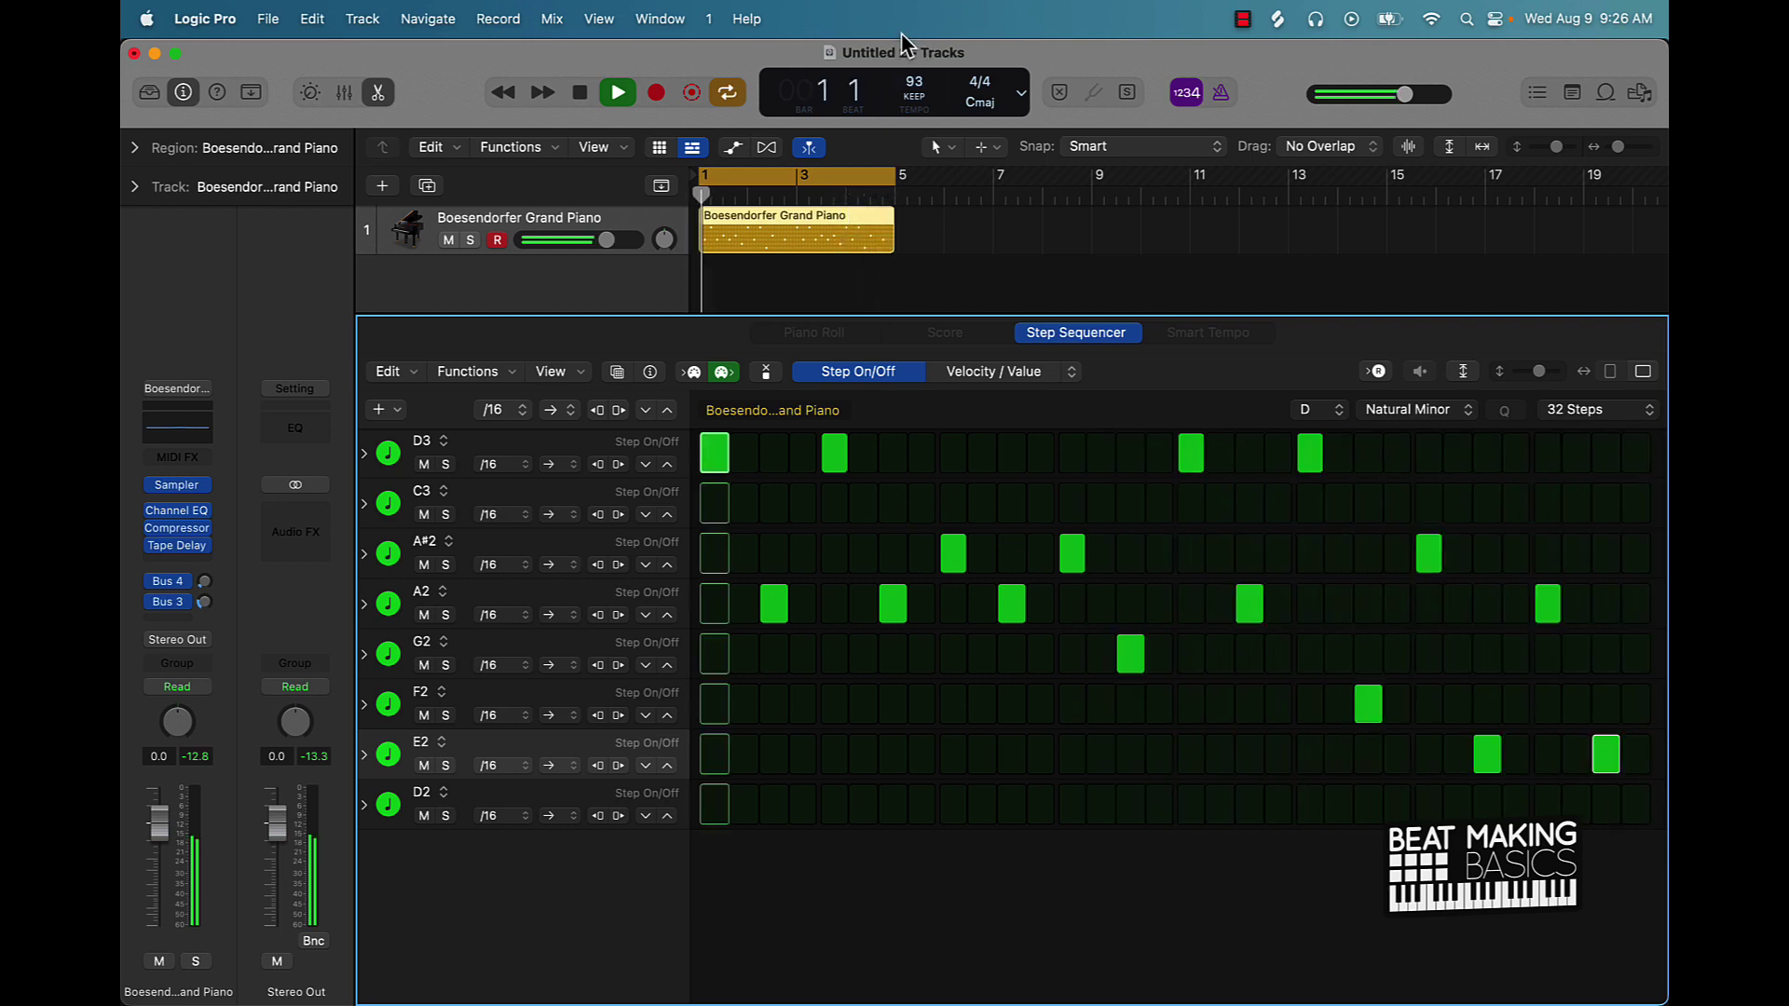
Create a second software instrument track and load the Boesendorfer Grand Piano patch from the Piano sounds.
left_click(381, 186)
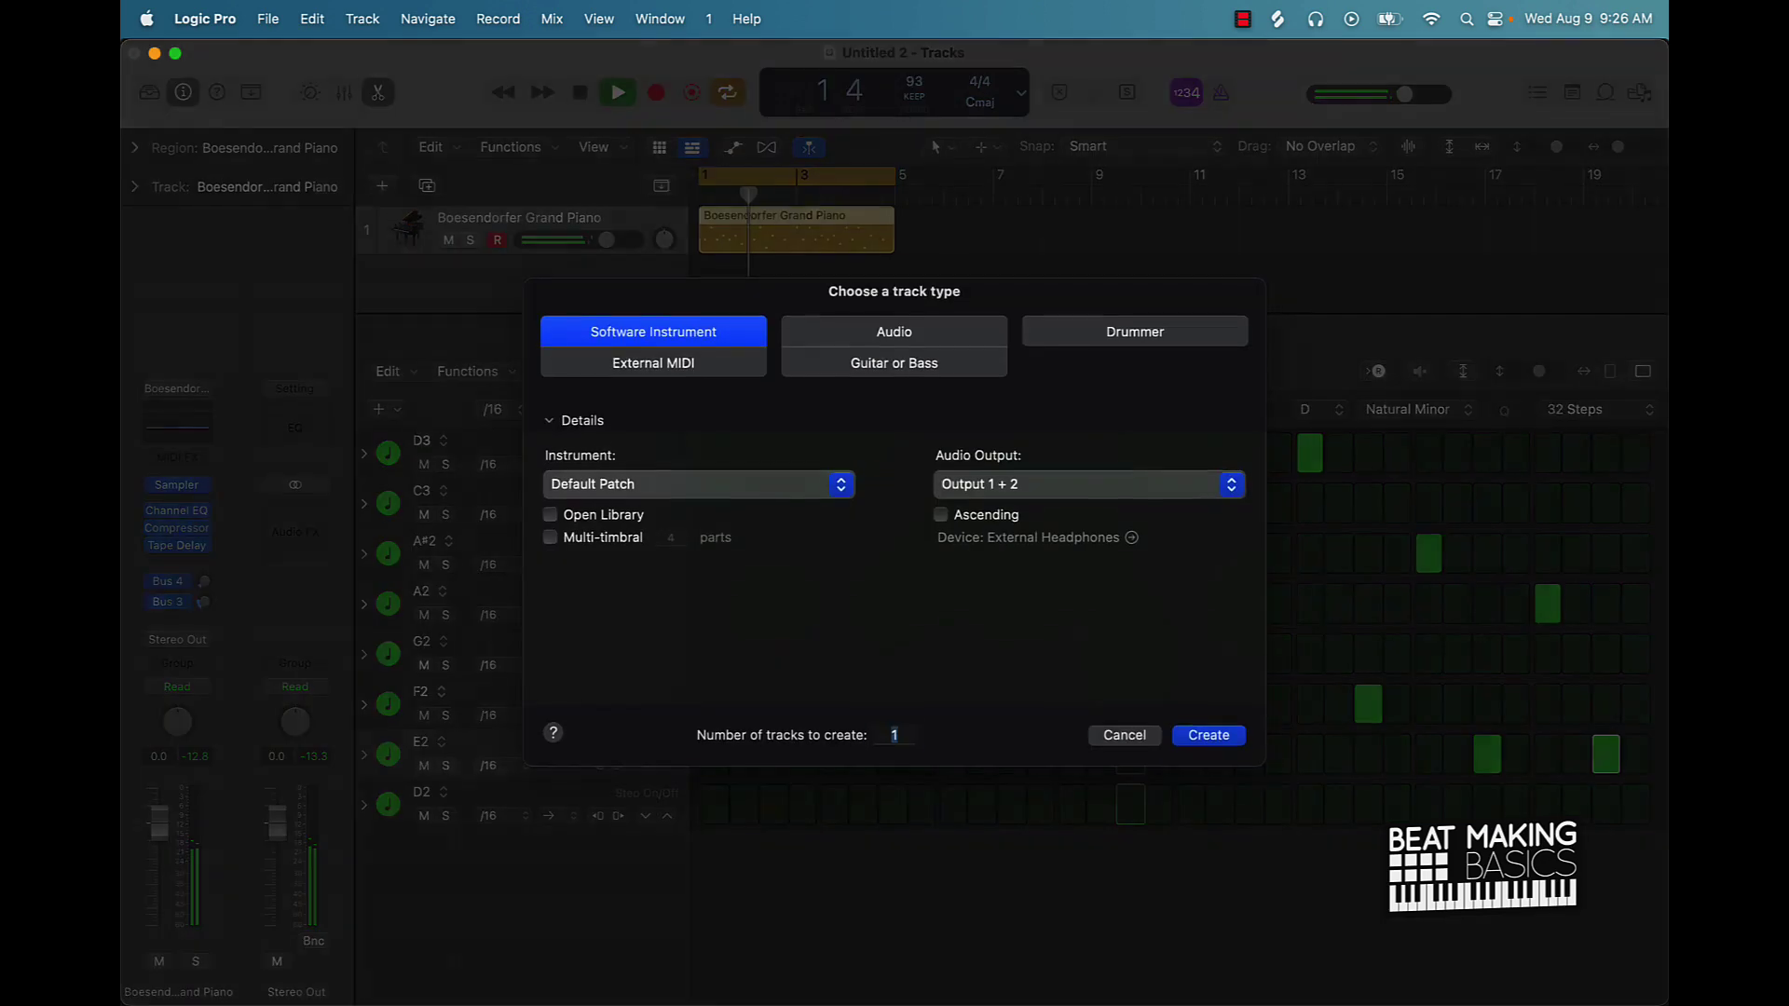
left_click(1209, 736)
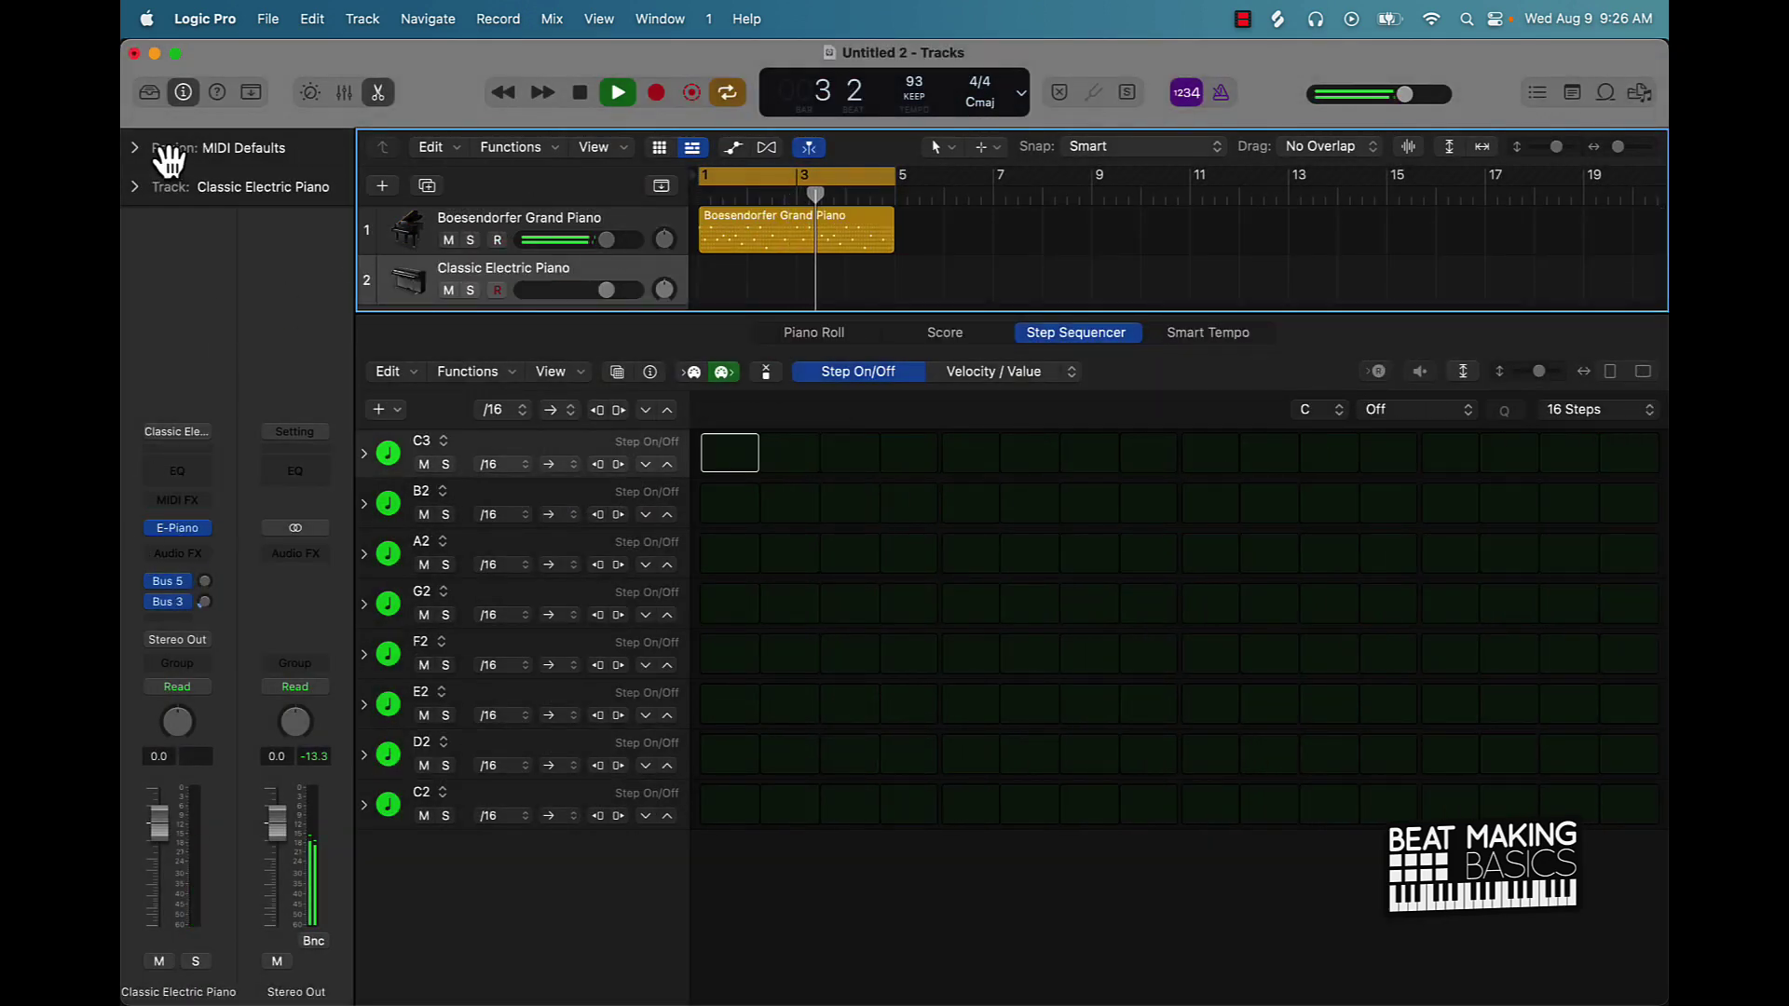
left_click(147, 91)
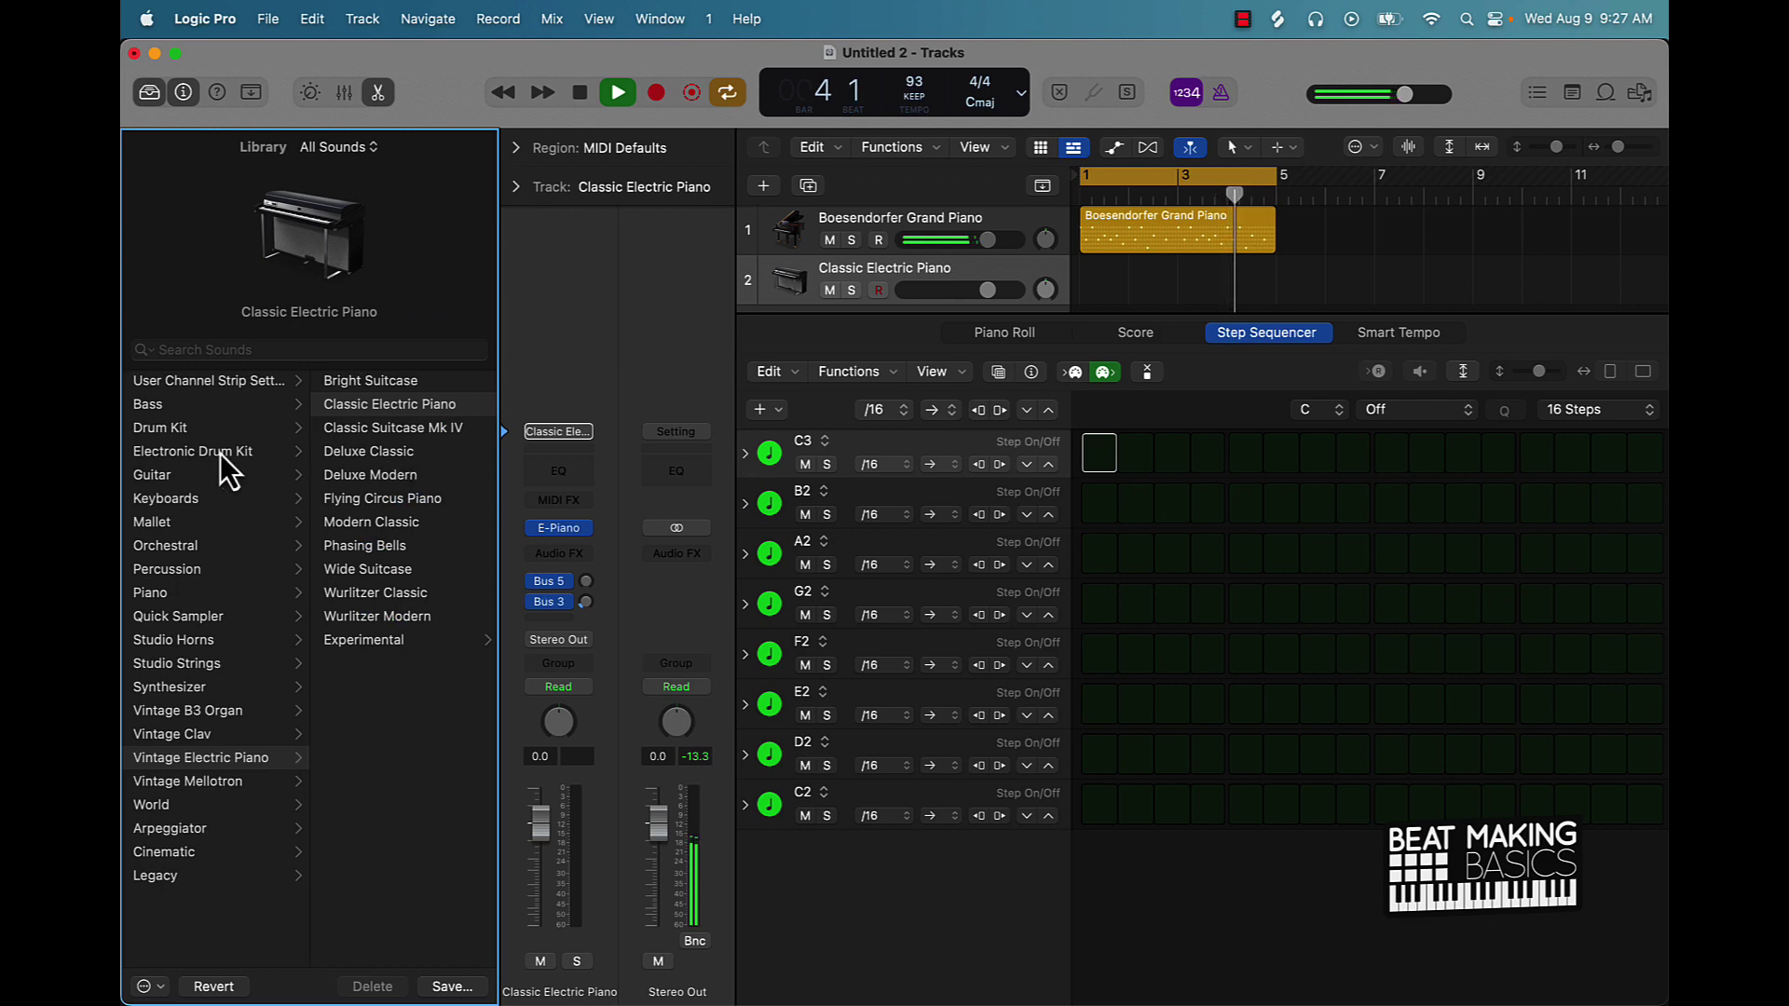
left_click(170, 593)
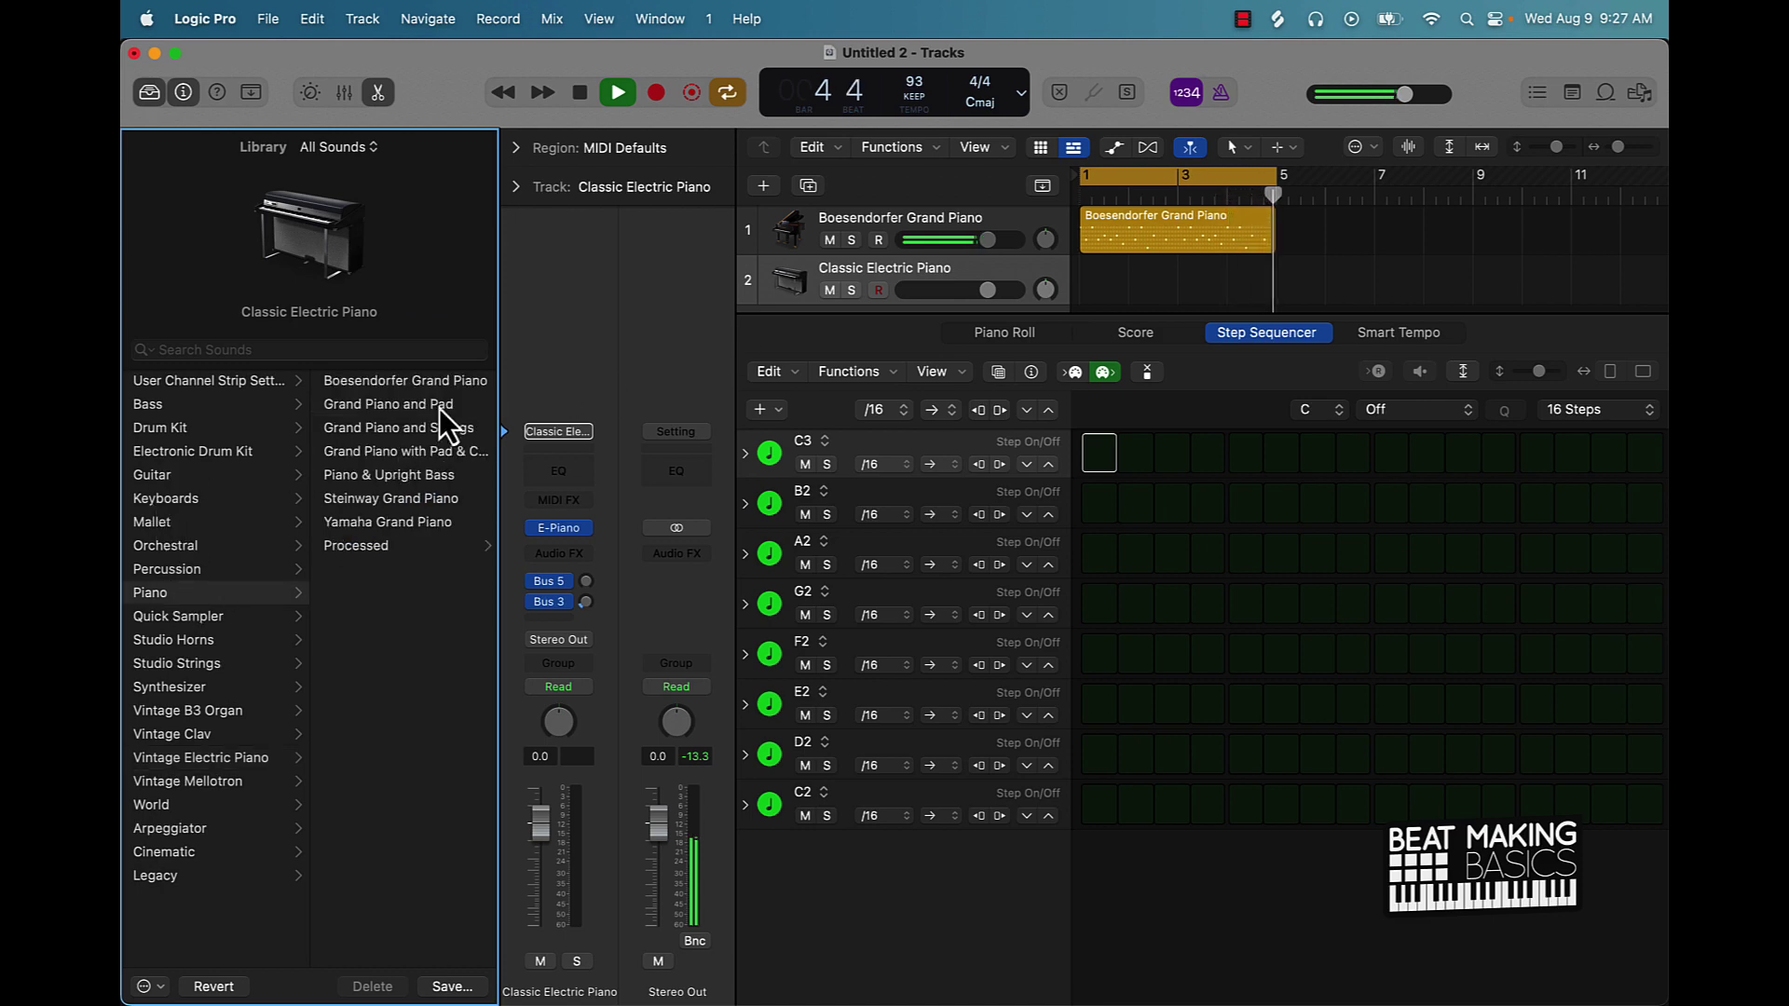
left_click(452, 381)
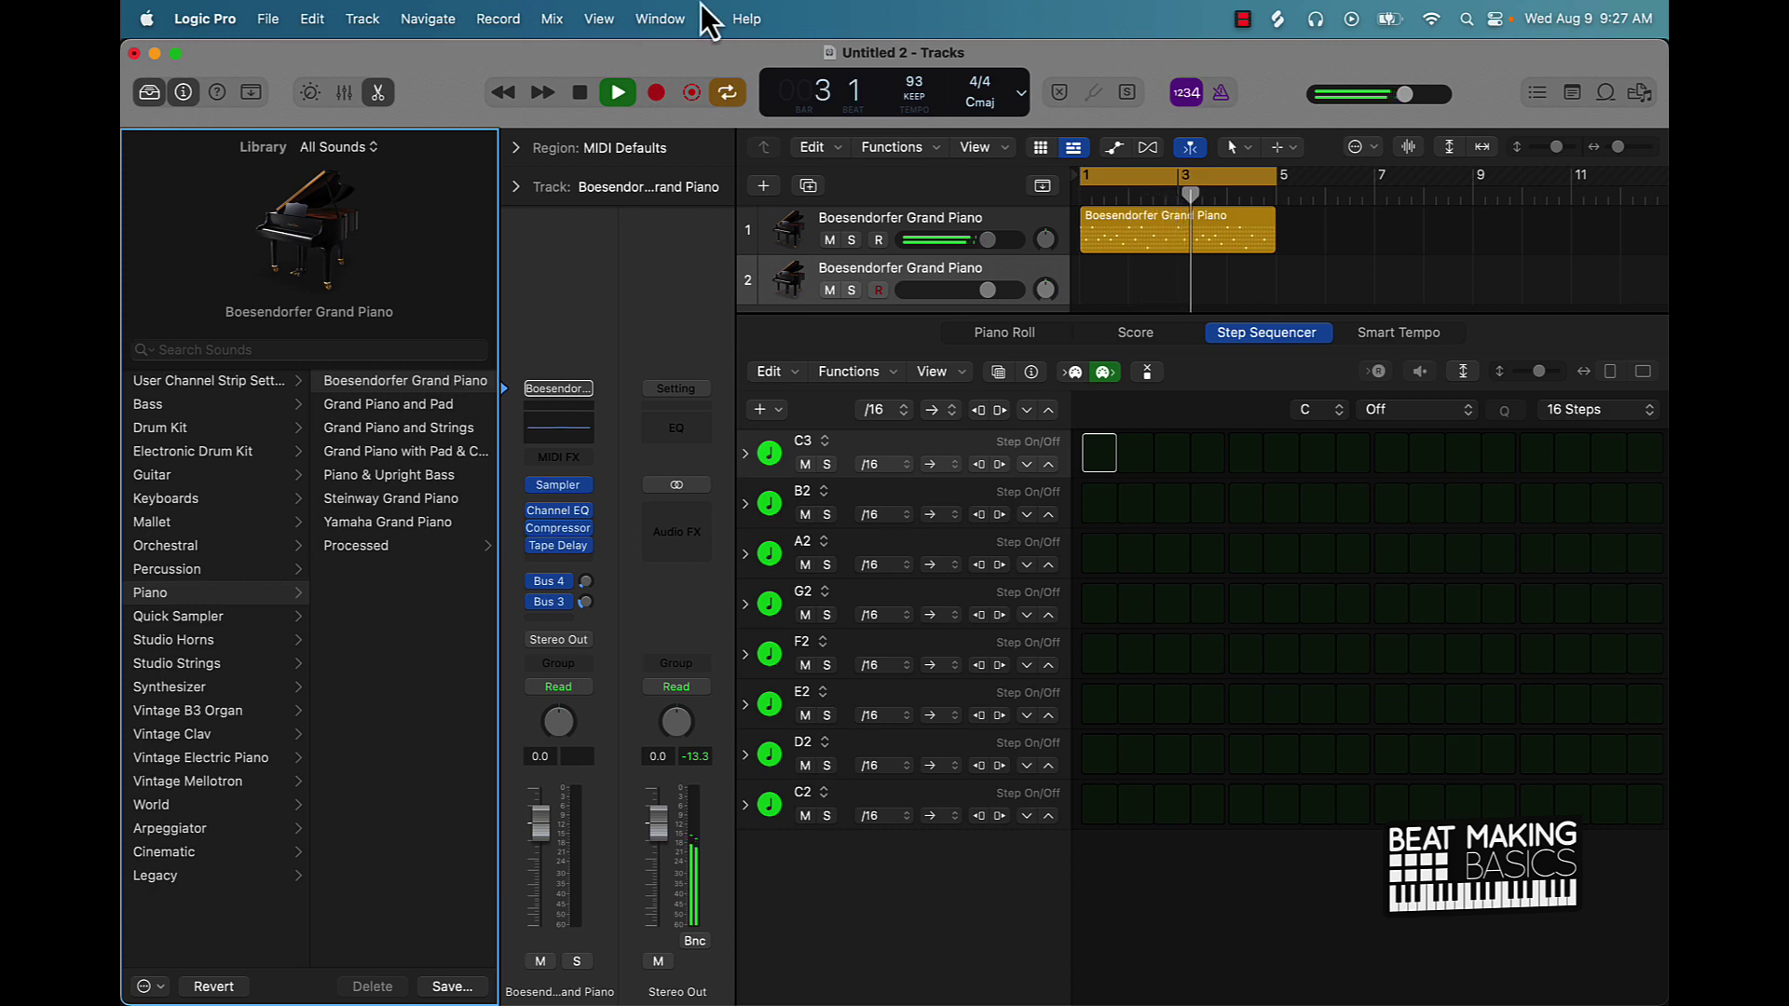
Display the on-screen piano keyboard at its low octaves and record a four-bar bass line on the second piano track.
key("super+k")
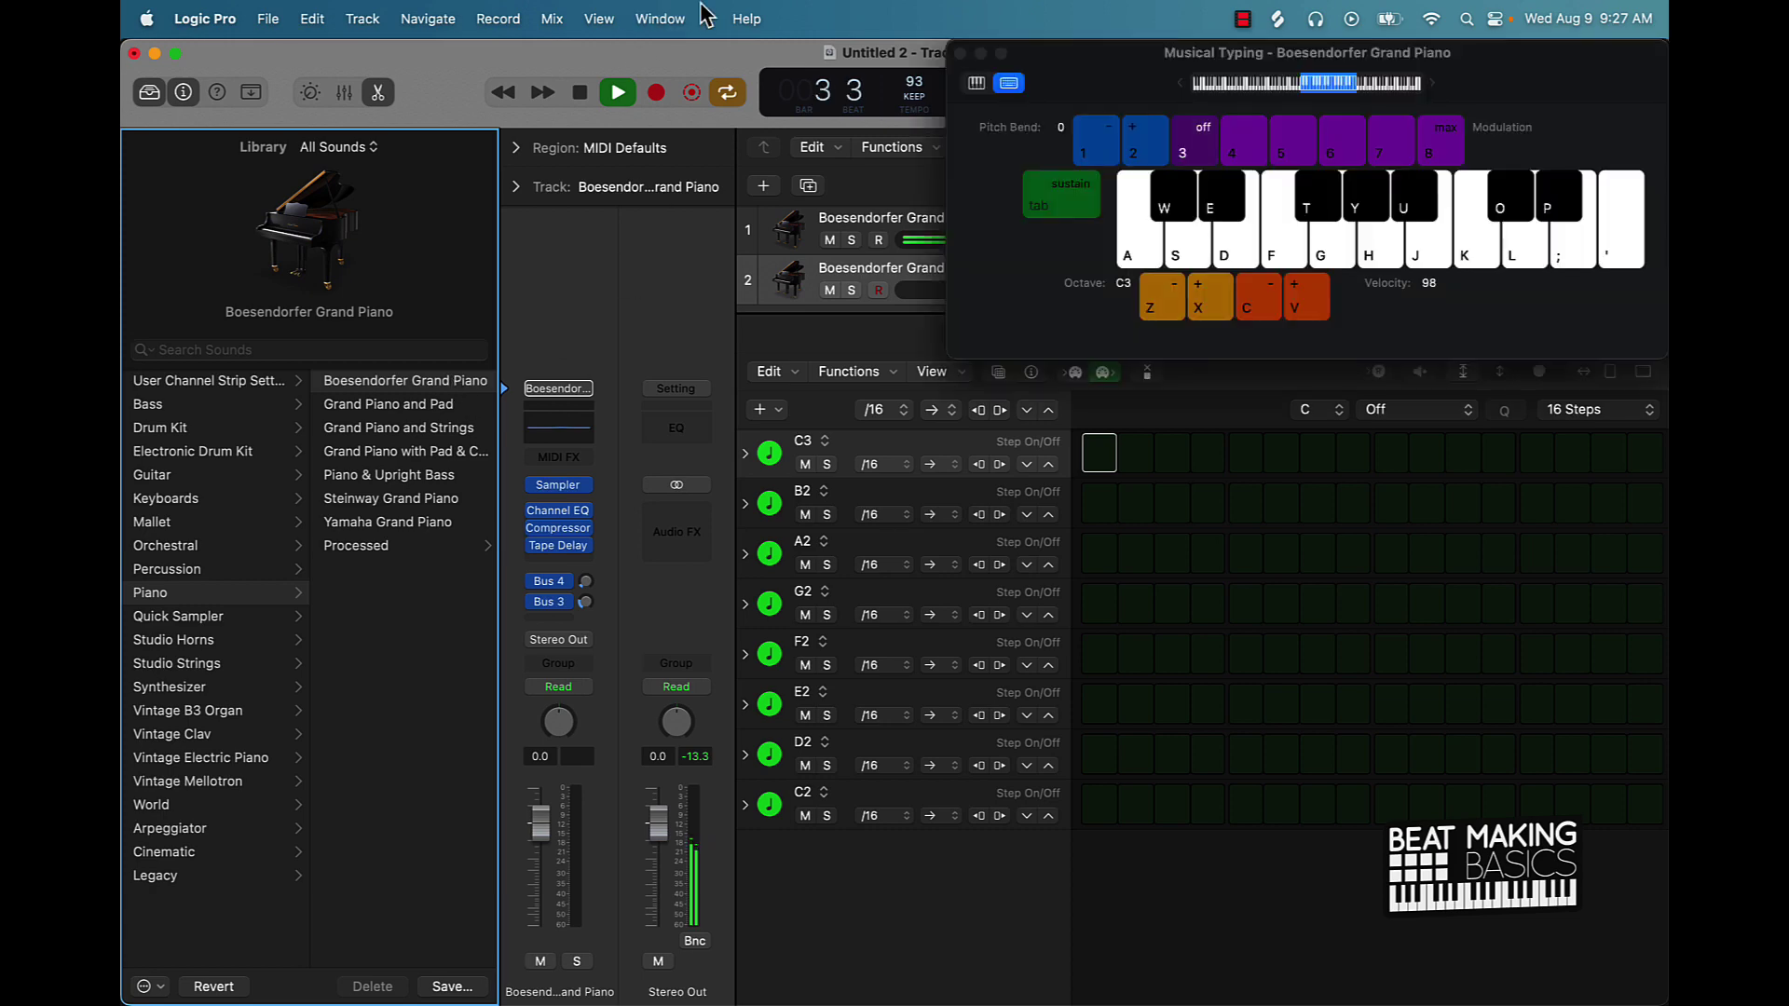
left_click(977, 84)
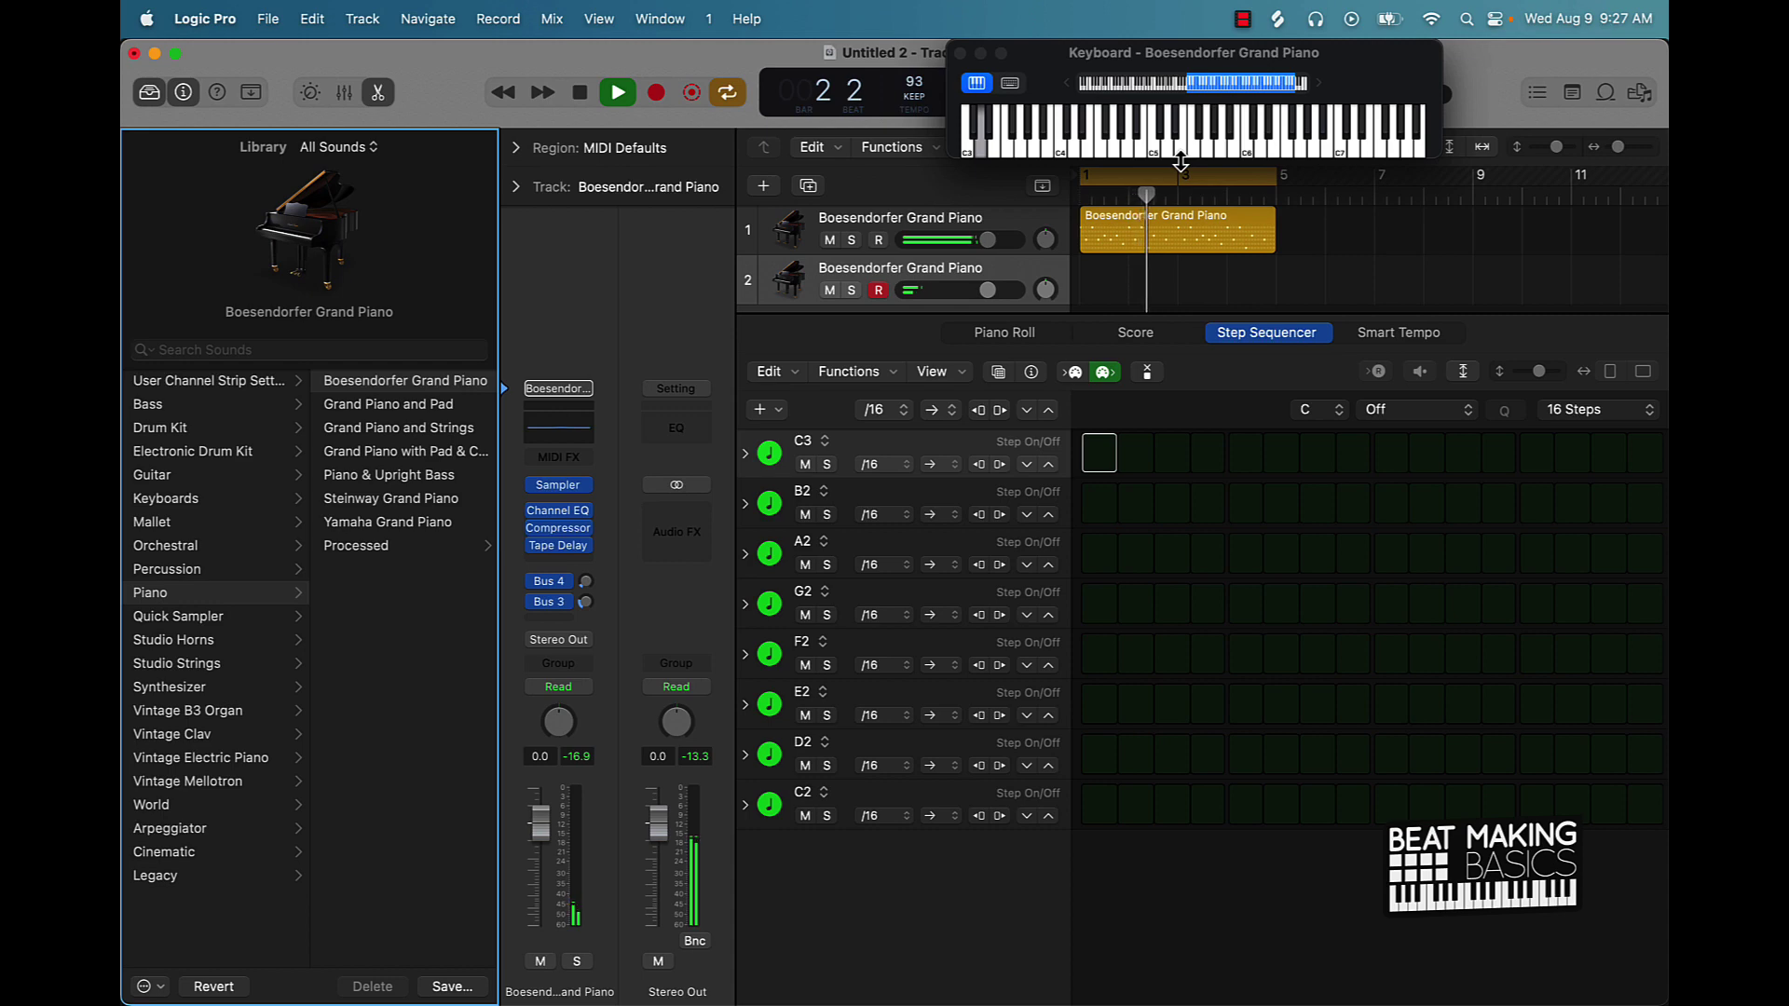
scroll(1044, 152, "left", 5)
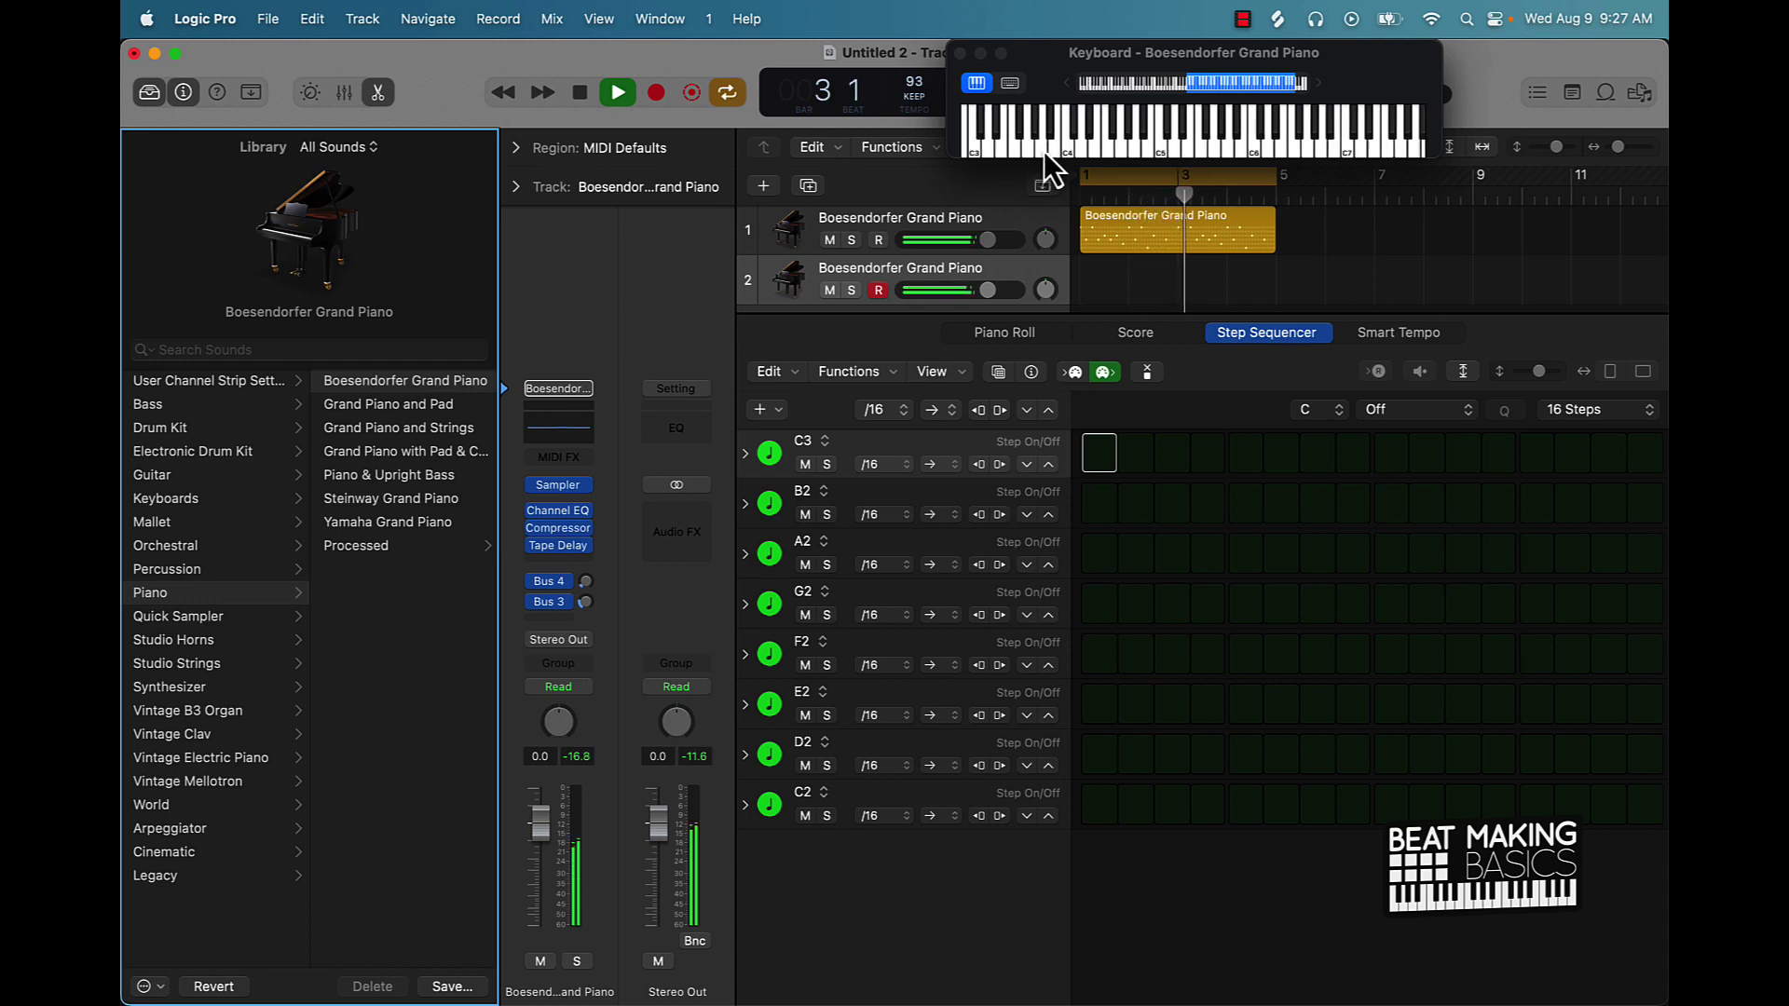
scroll(1048, 160, "left", 3)
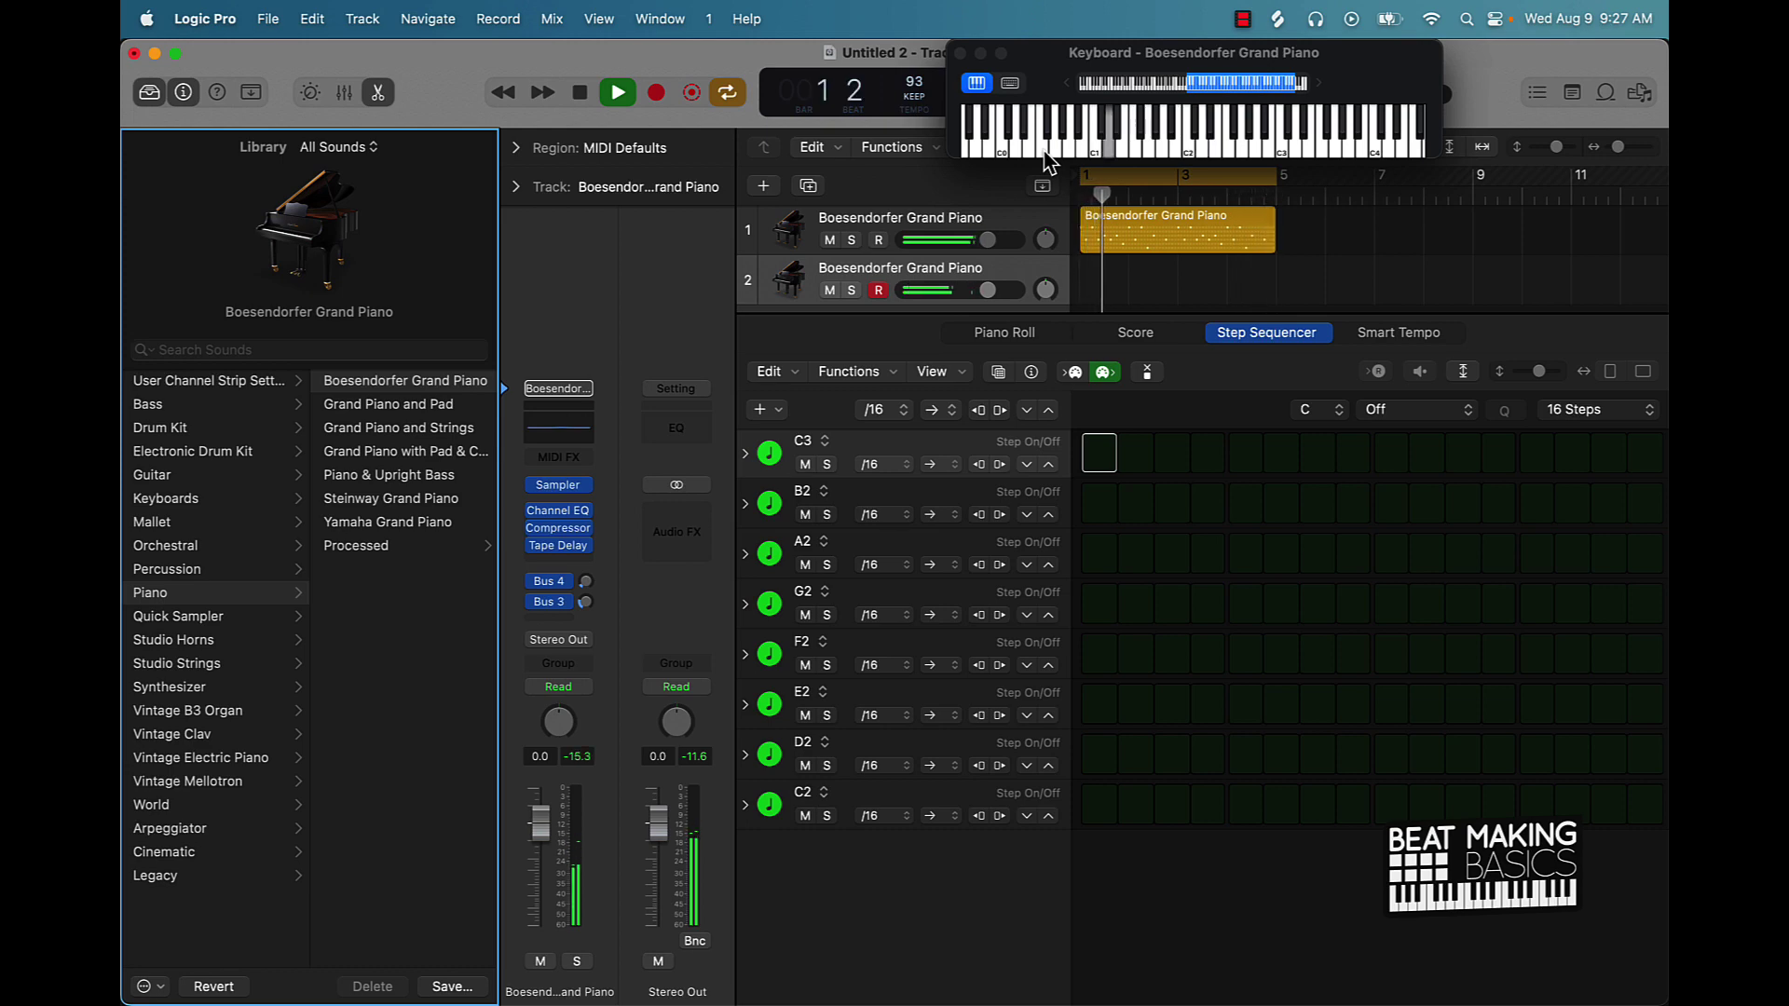
key("r")
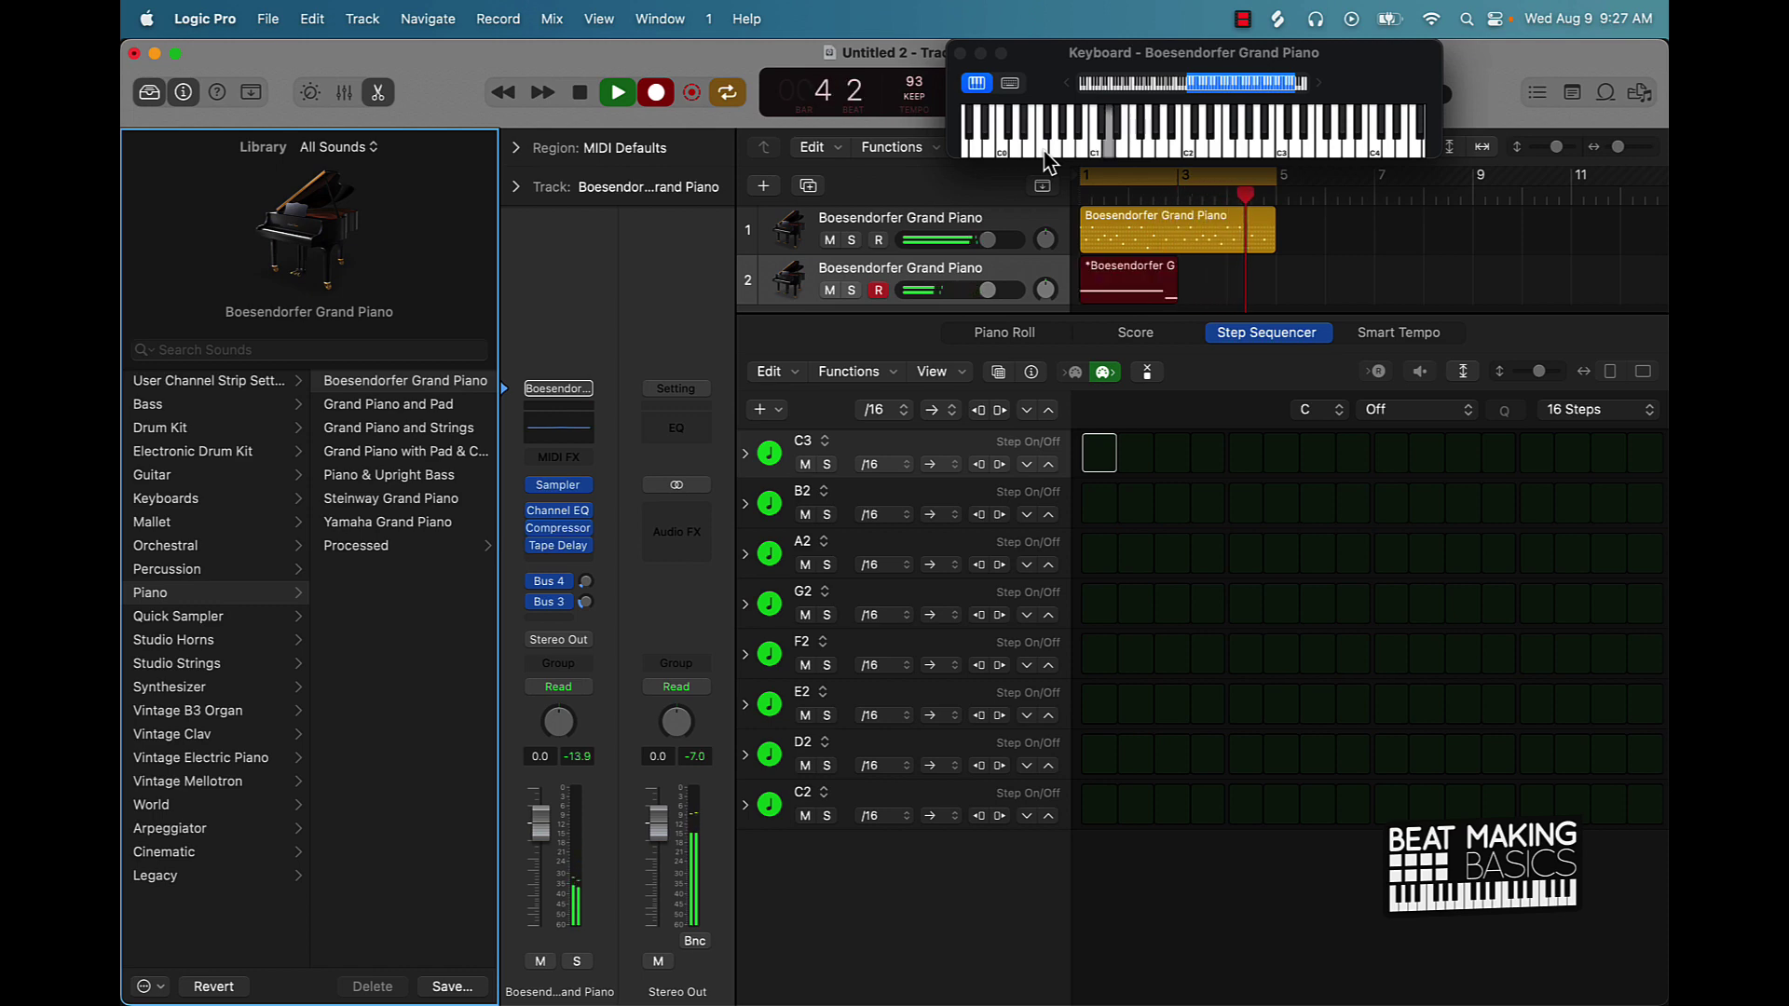
key("space")
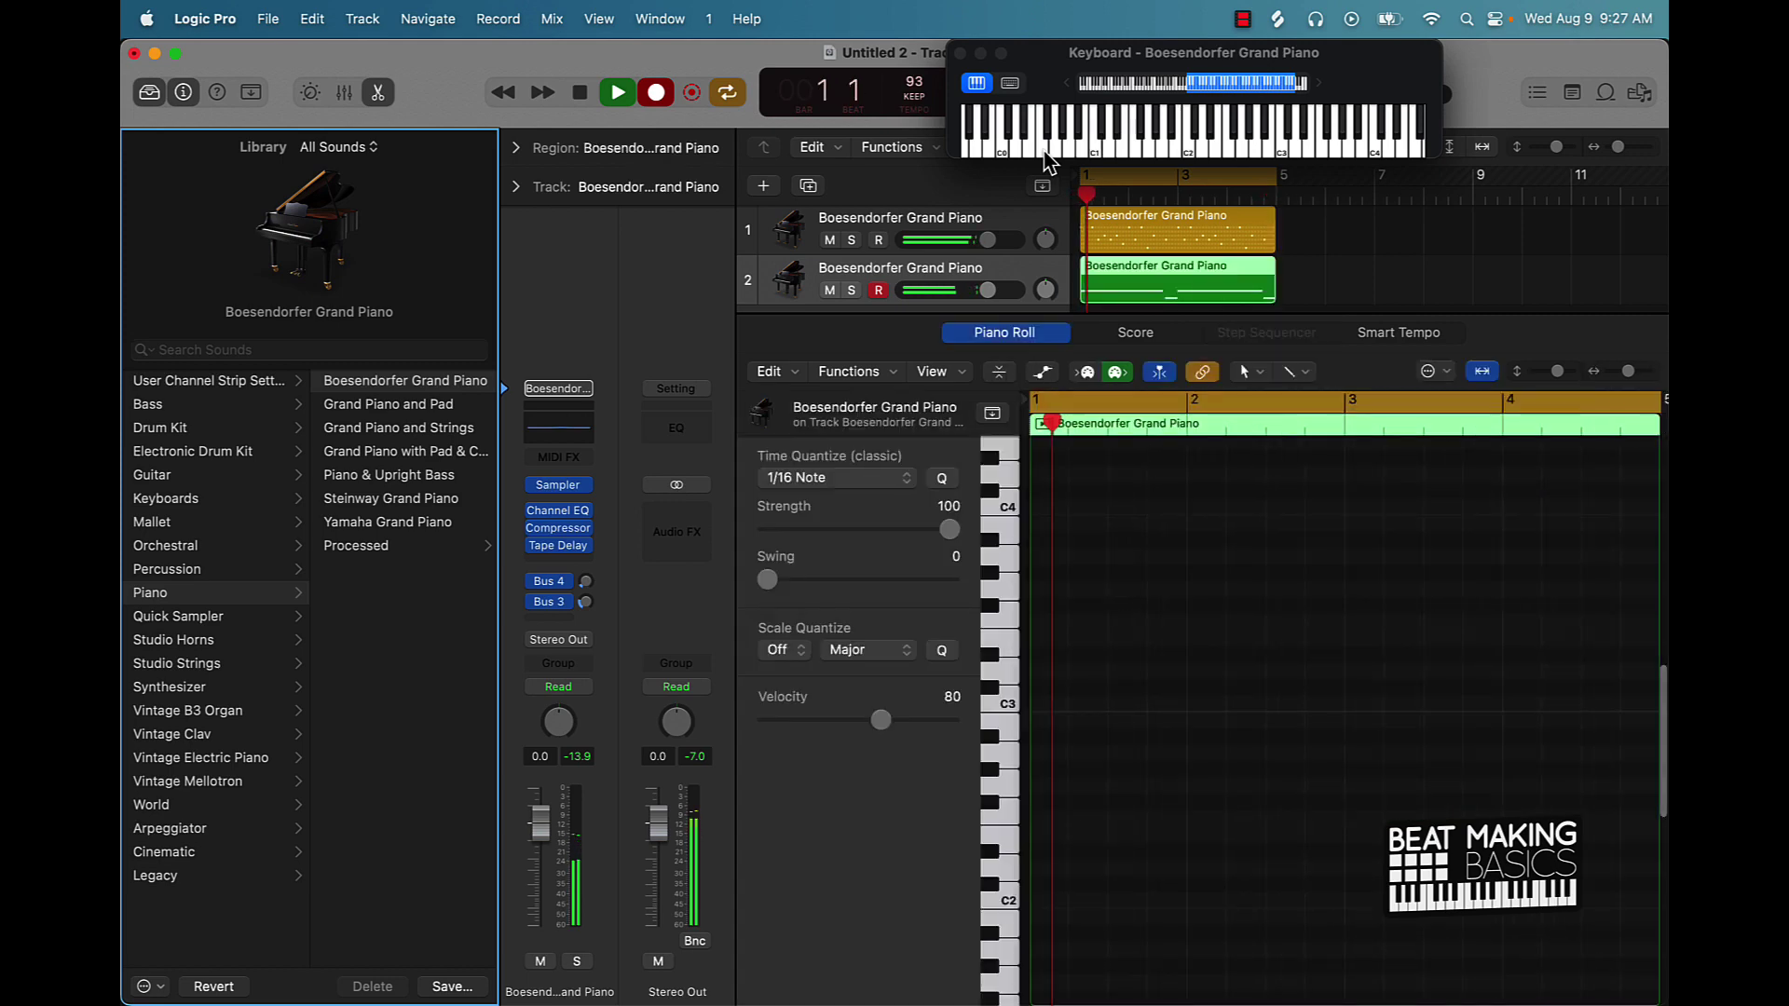
Review the recorded bass notes in the Piano Roll during loop playback, and close the editor.
left_click(1247, 283)
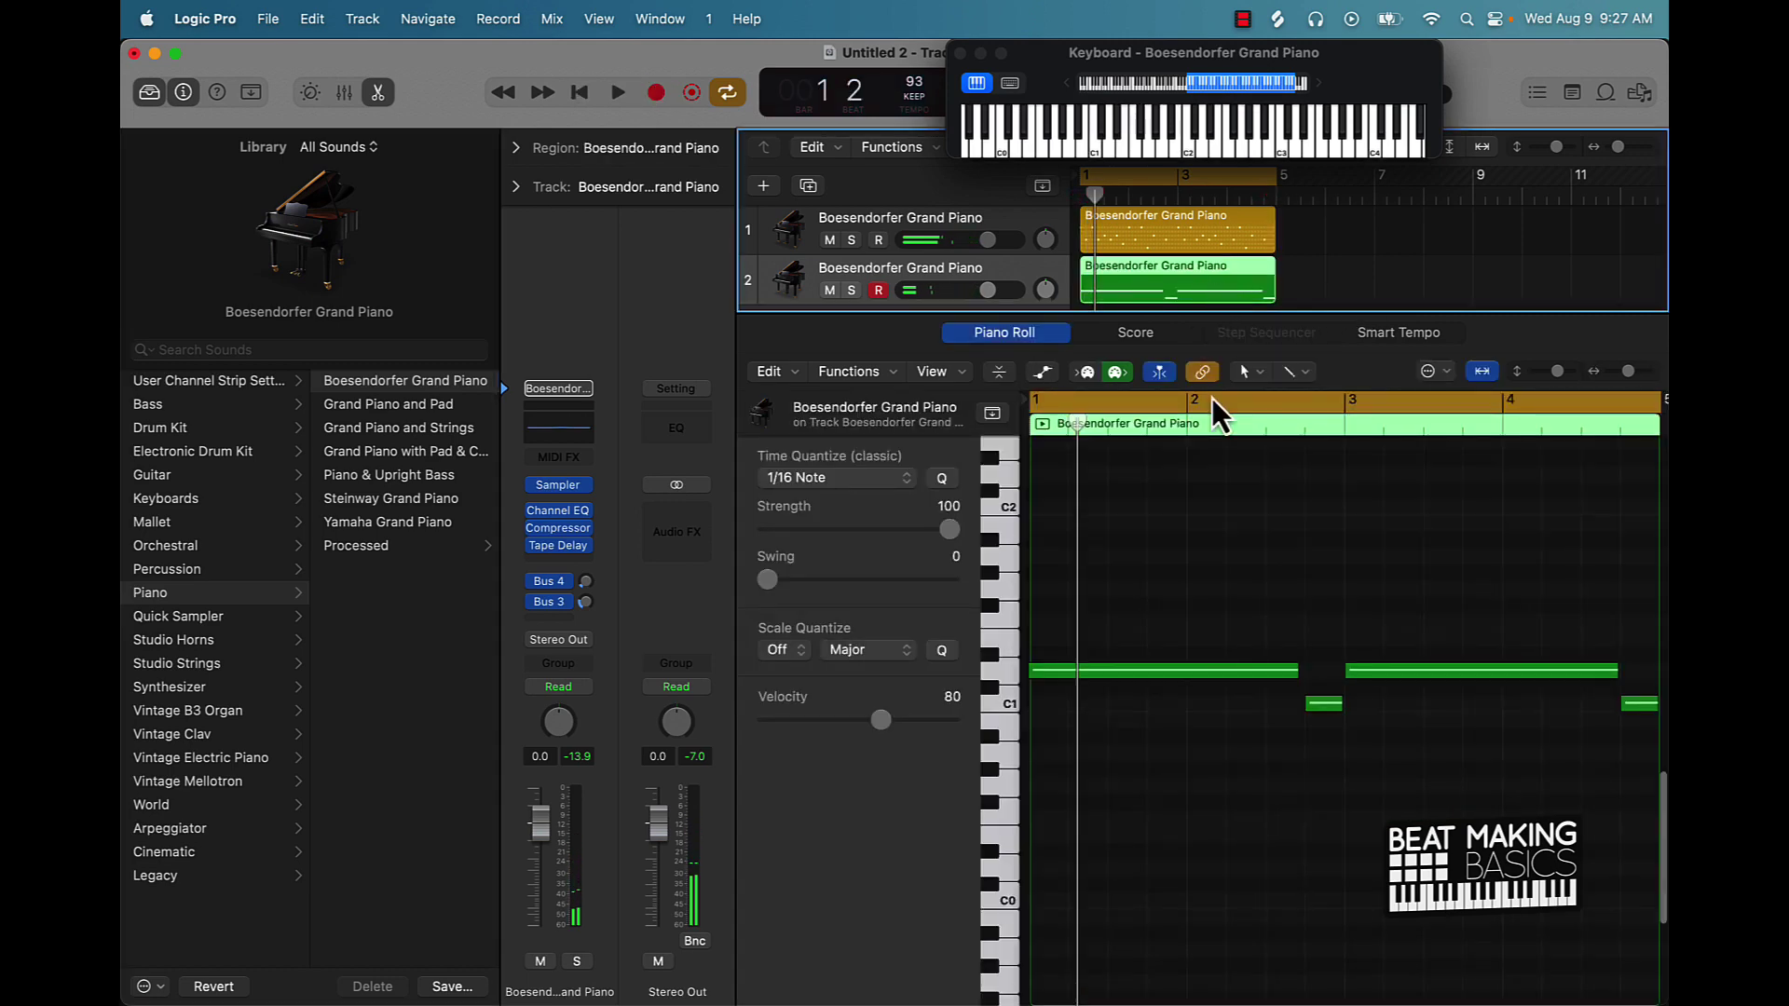
left_click(1265, 615)
key("super+a")
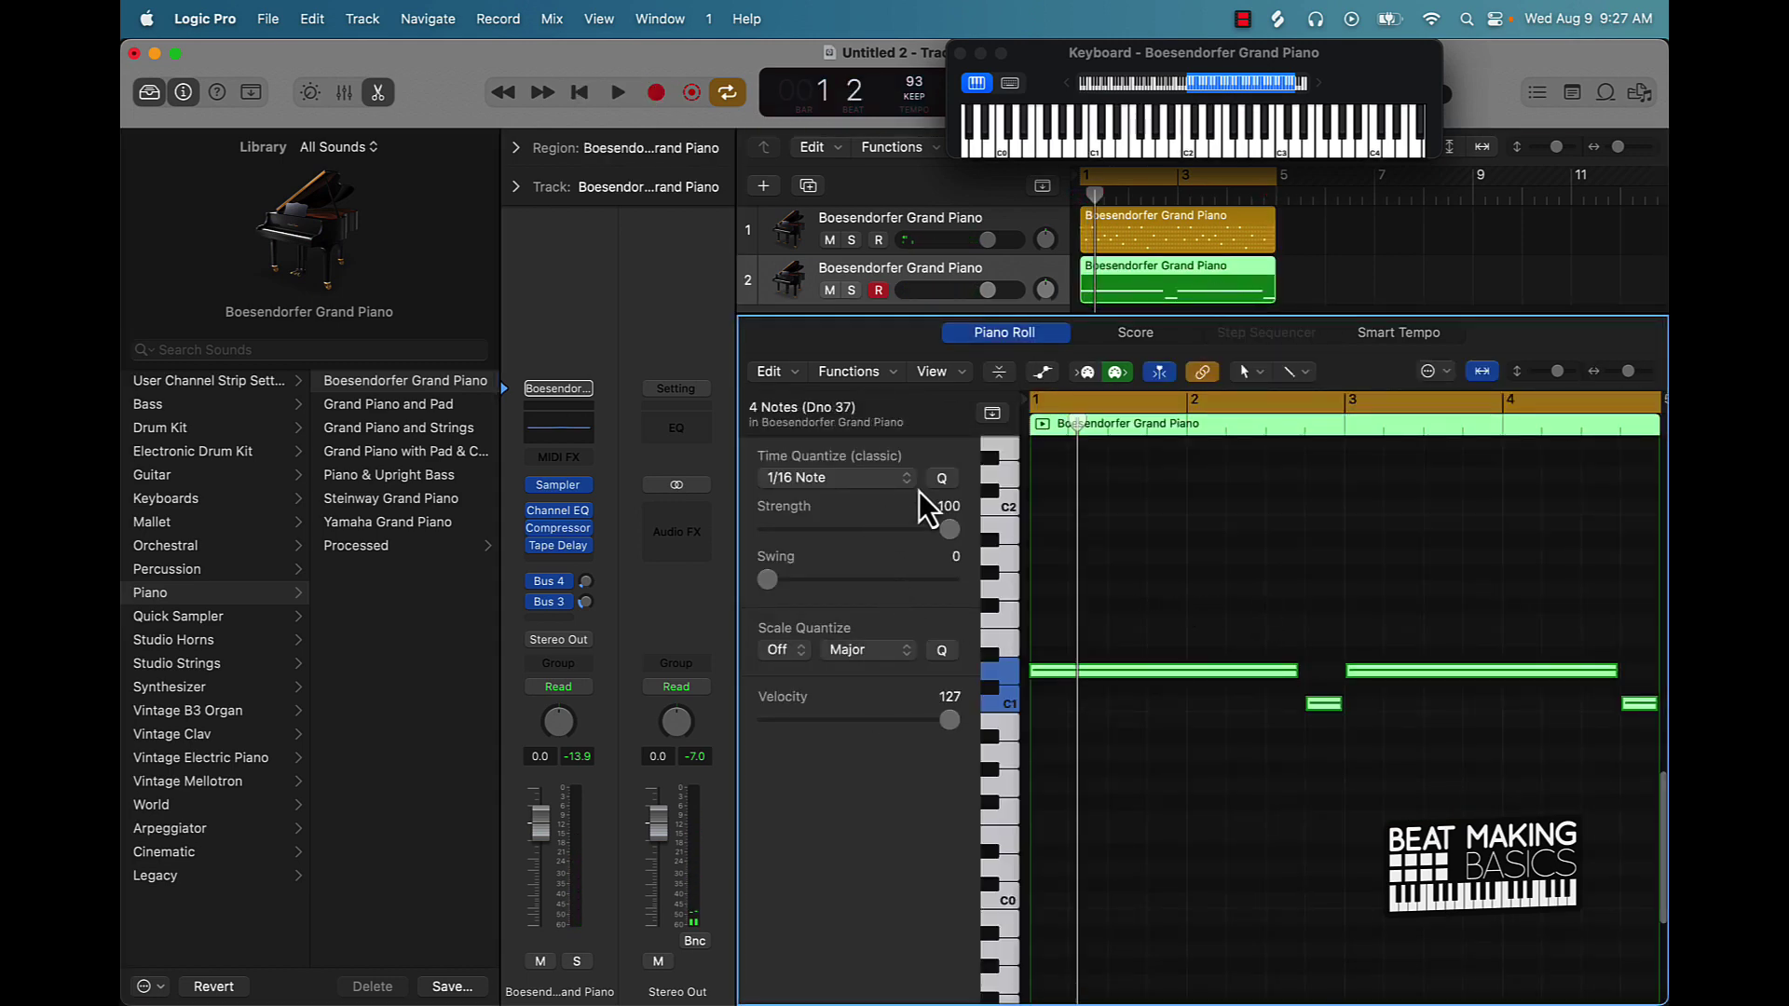
key("space")
left_click(1224, 497)
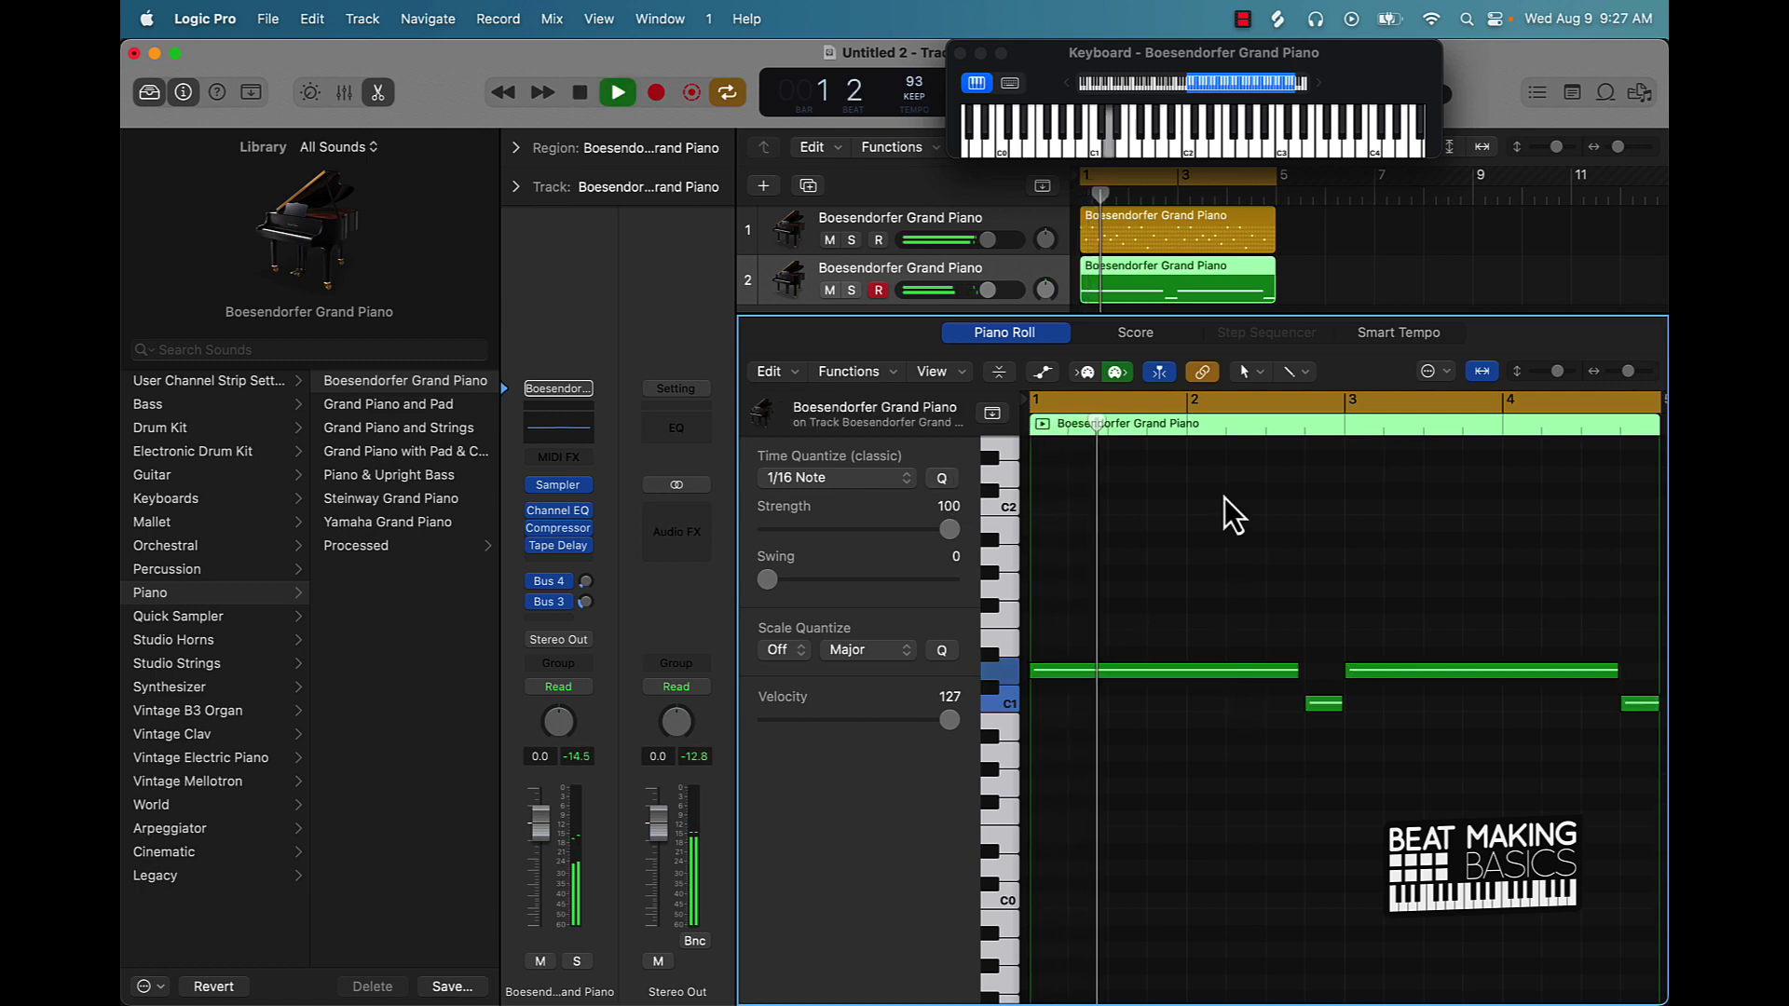
left_click(1320, 300)
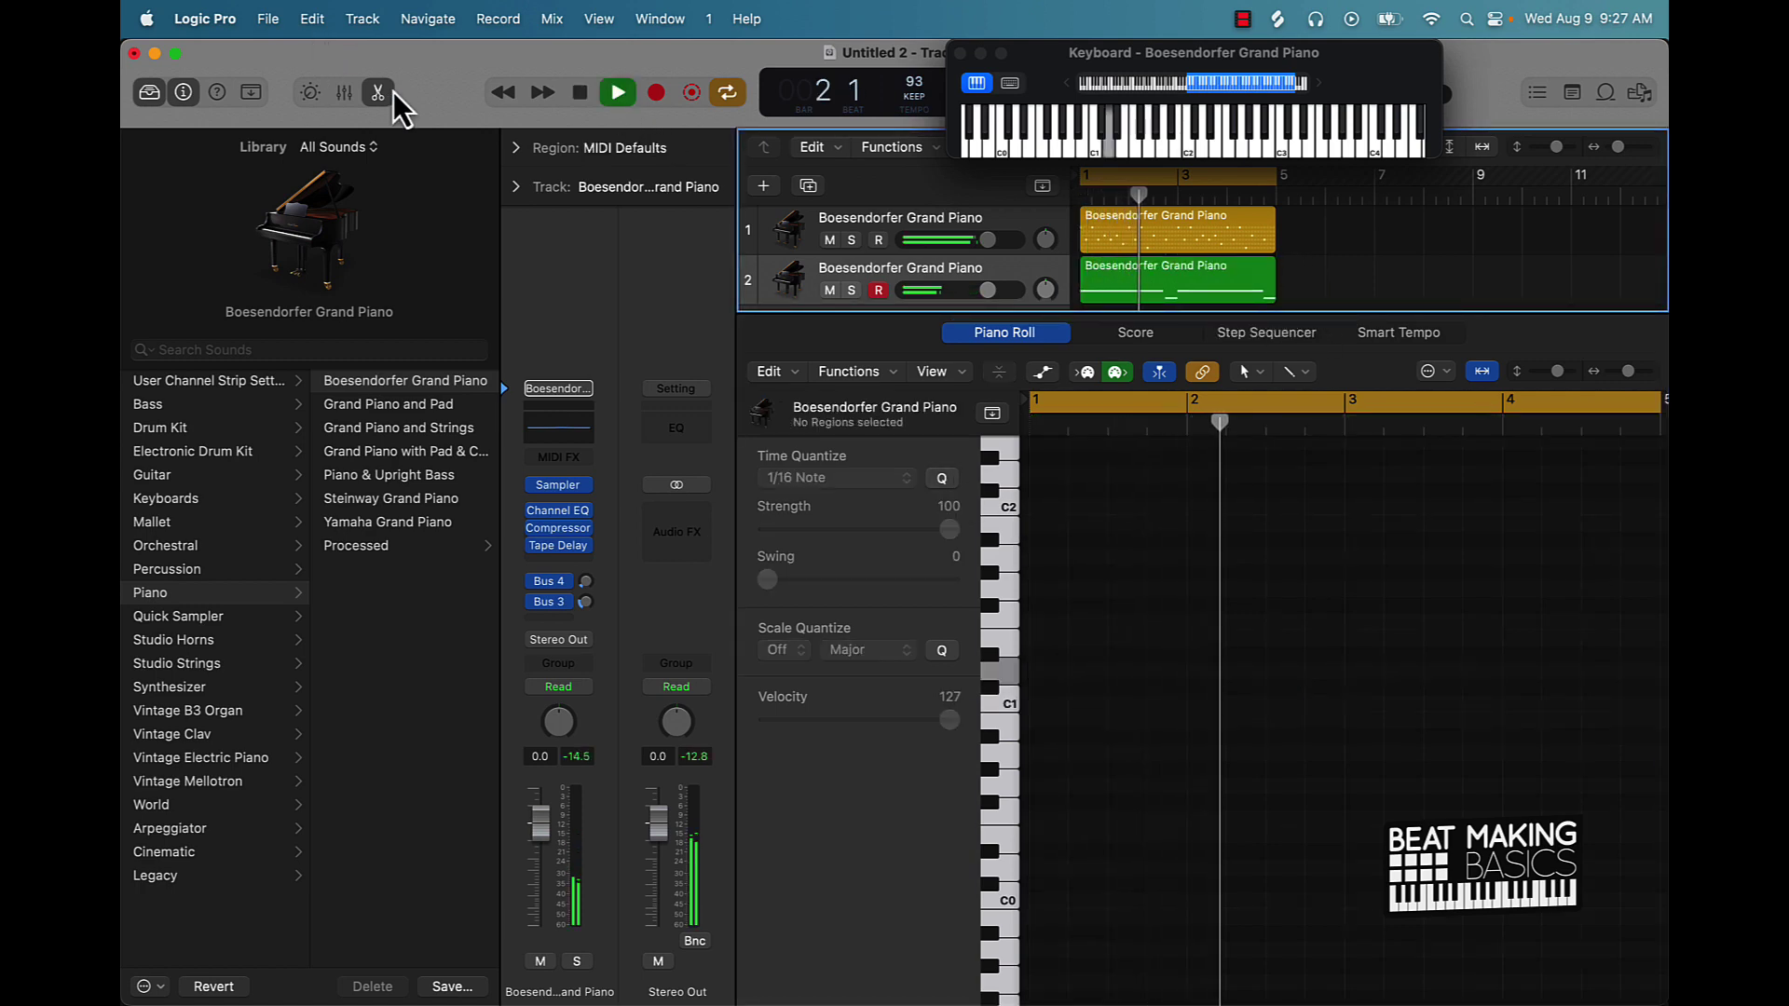
left_click(382, 93)
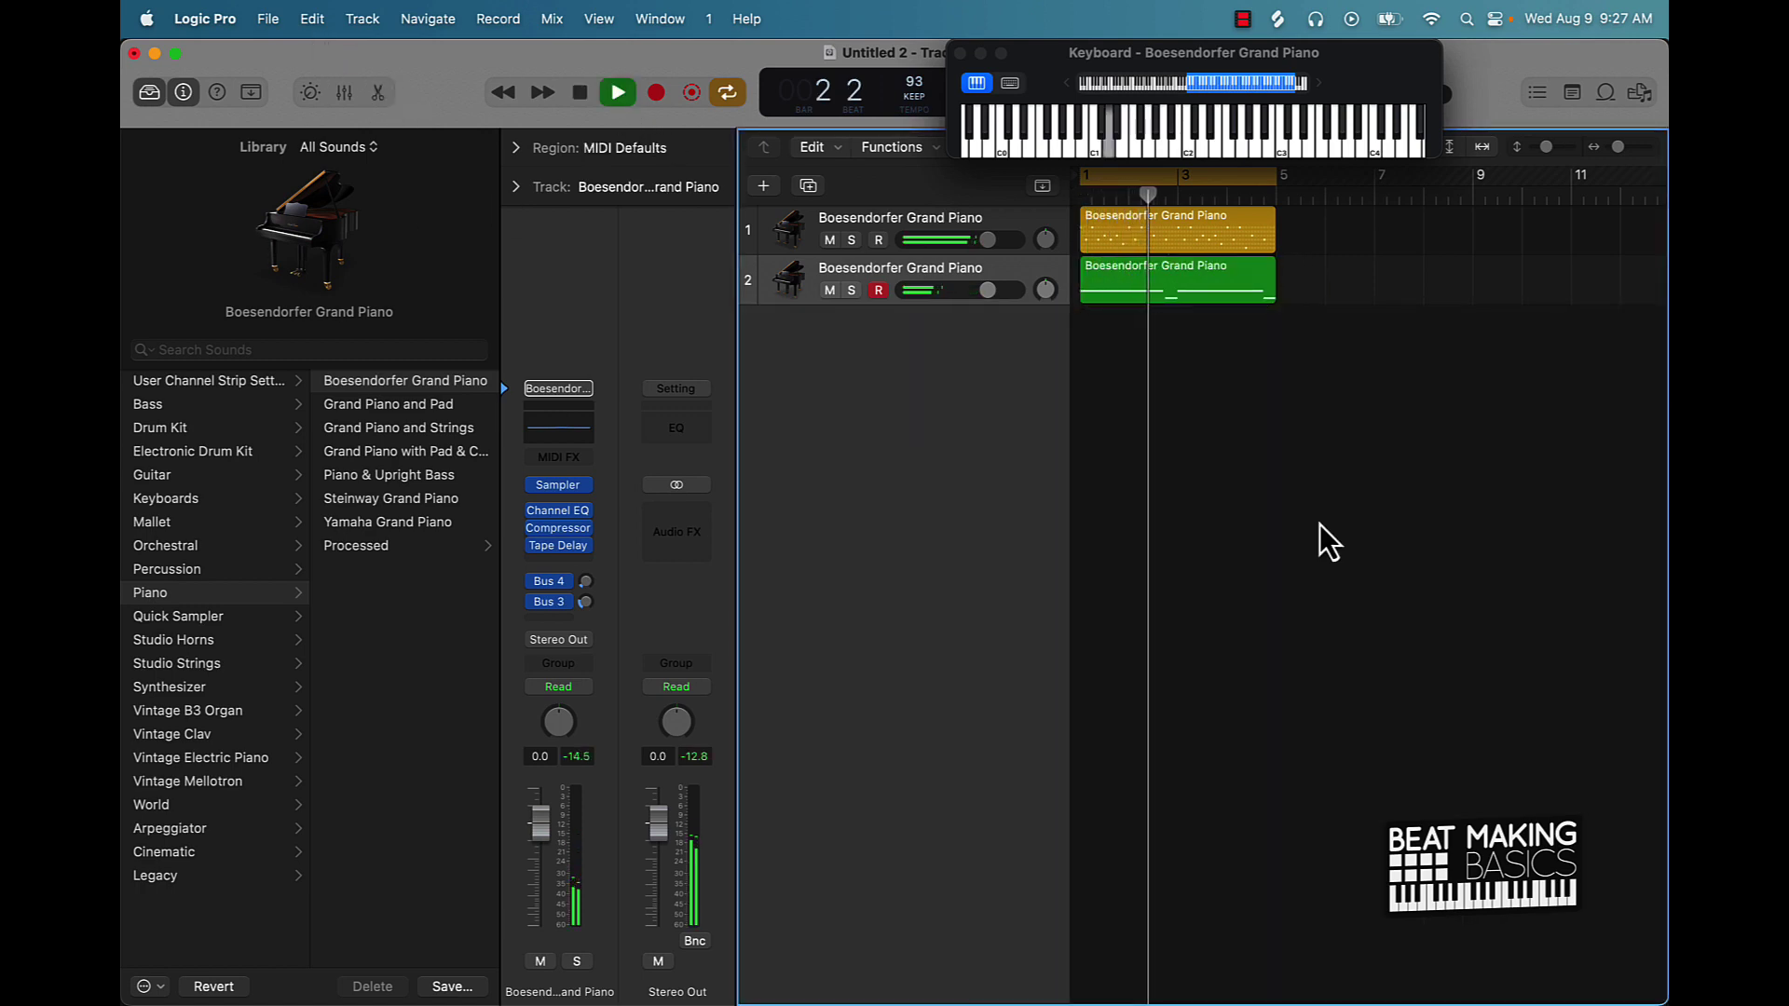
Create a Quick Sampler software instrument track, load the *Snare sound on it and stop playback.
left_click(763, 185)
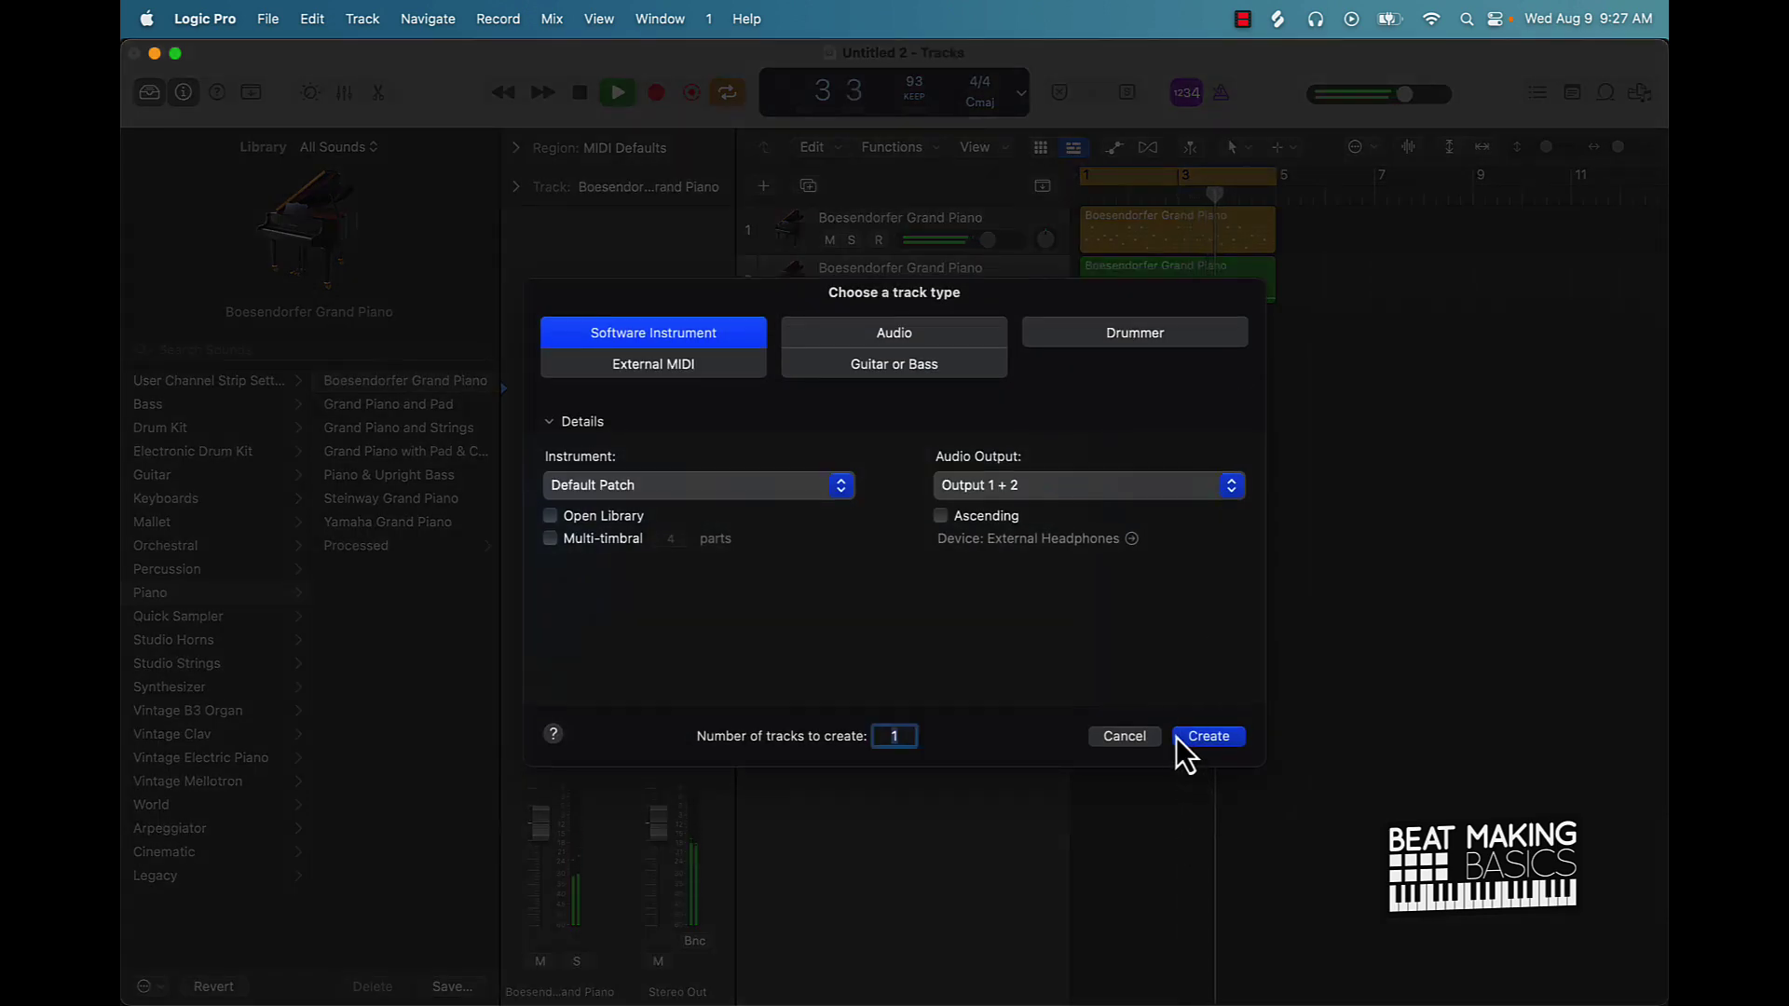
left_click(684, 484)
mouse_move(677, 762)
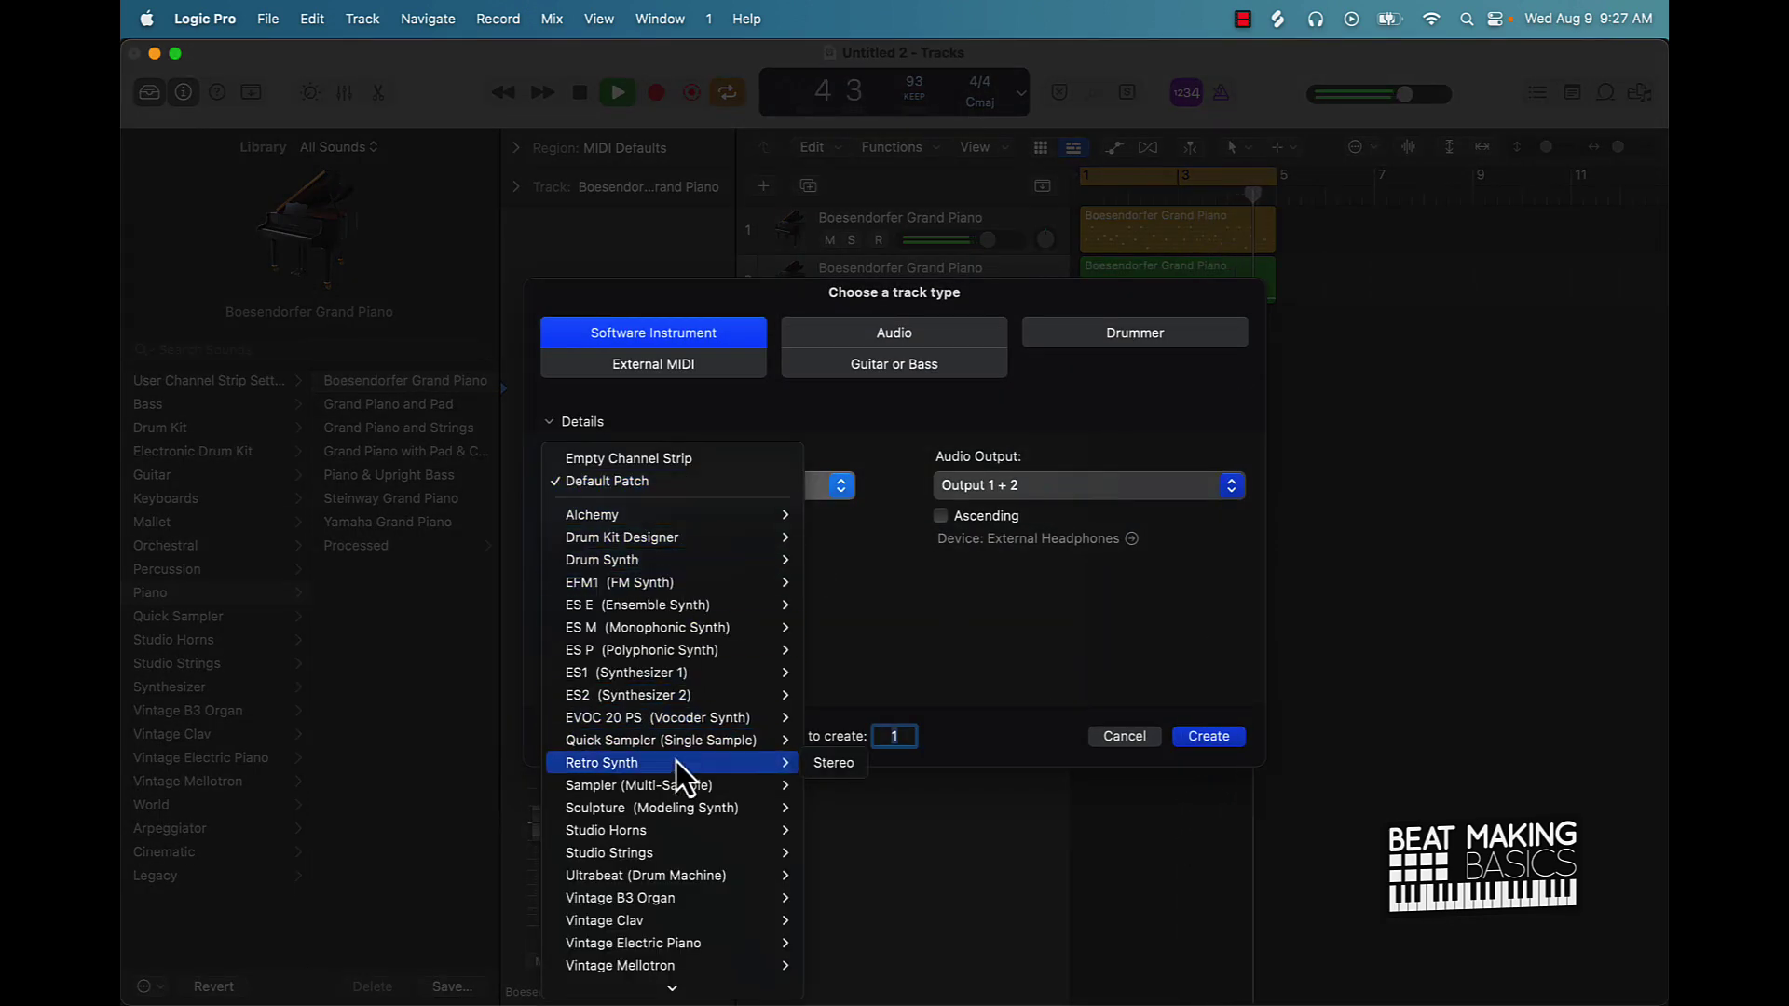
left_click(831, 765)
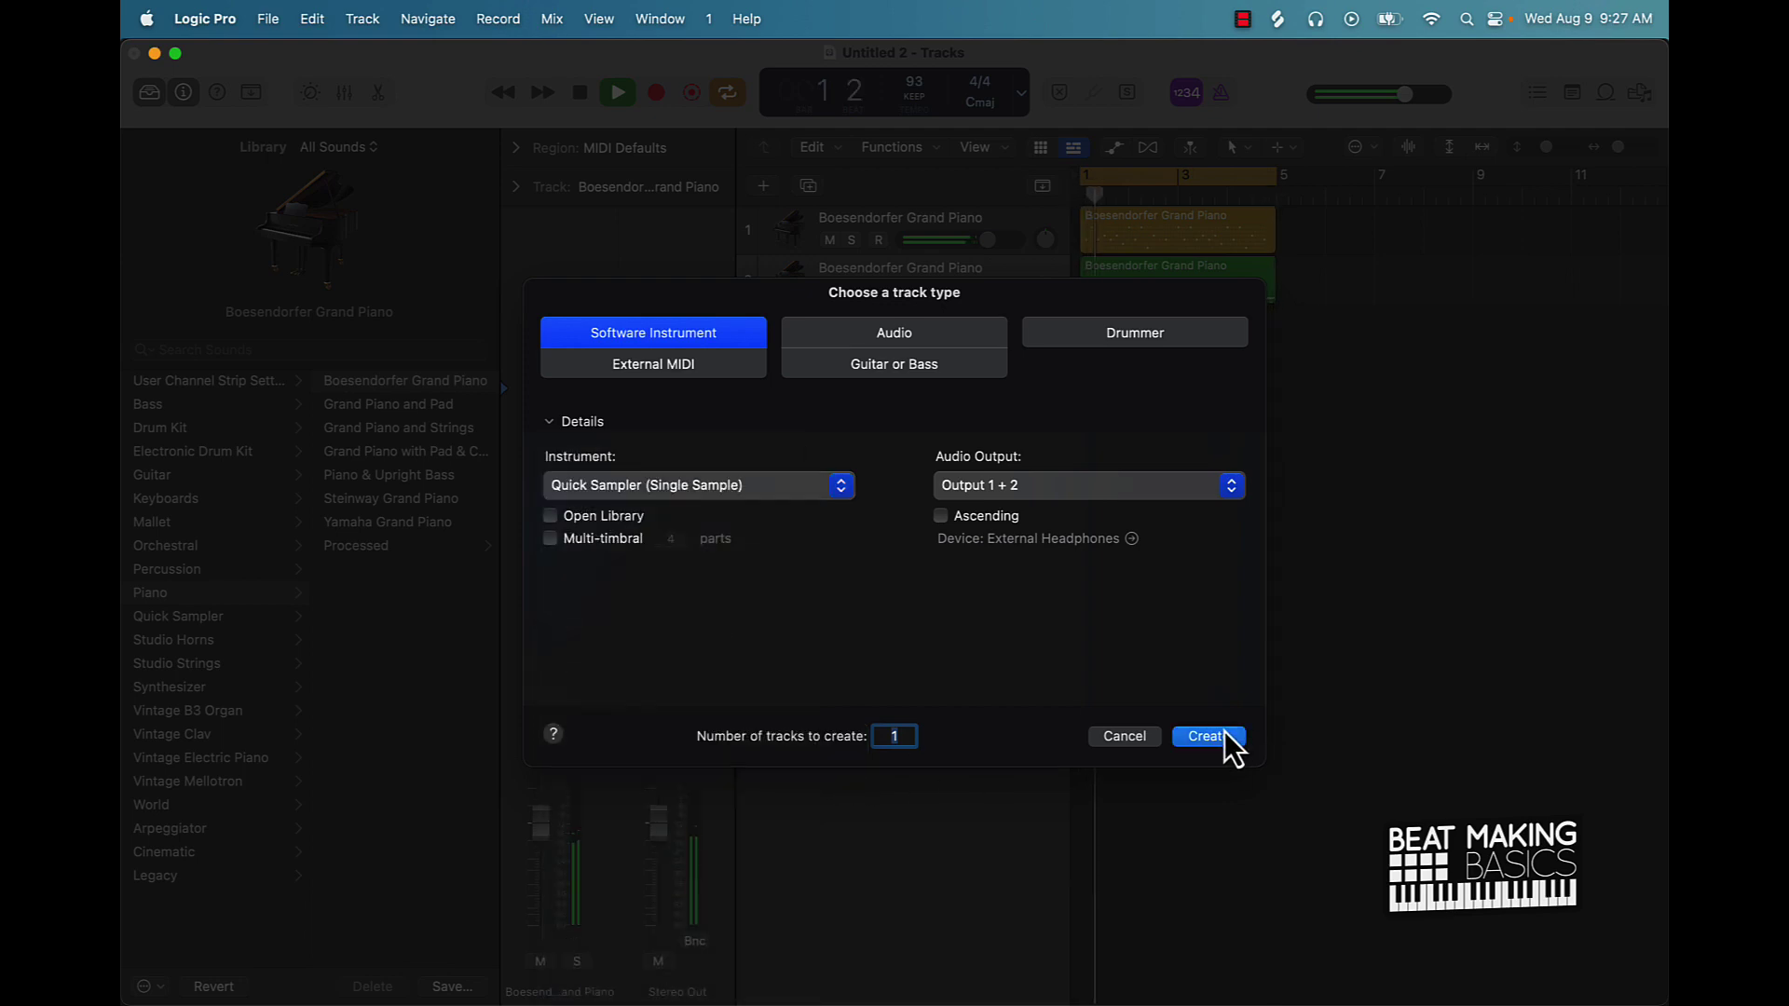
left_click(1226, 736)
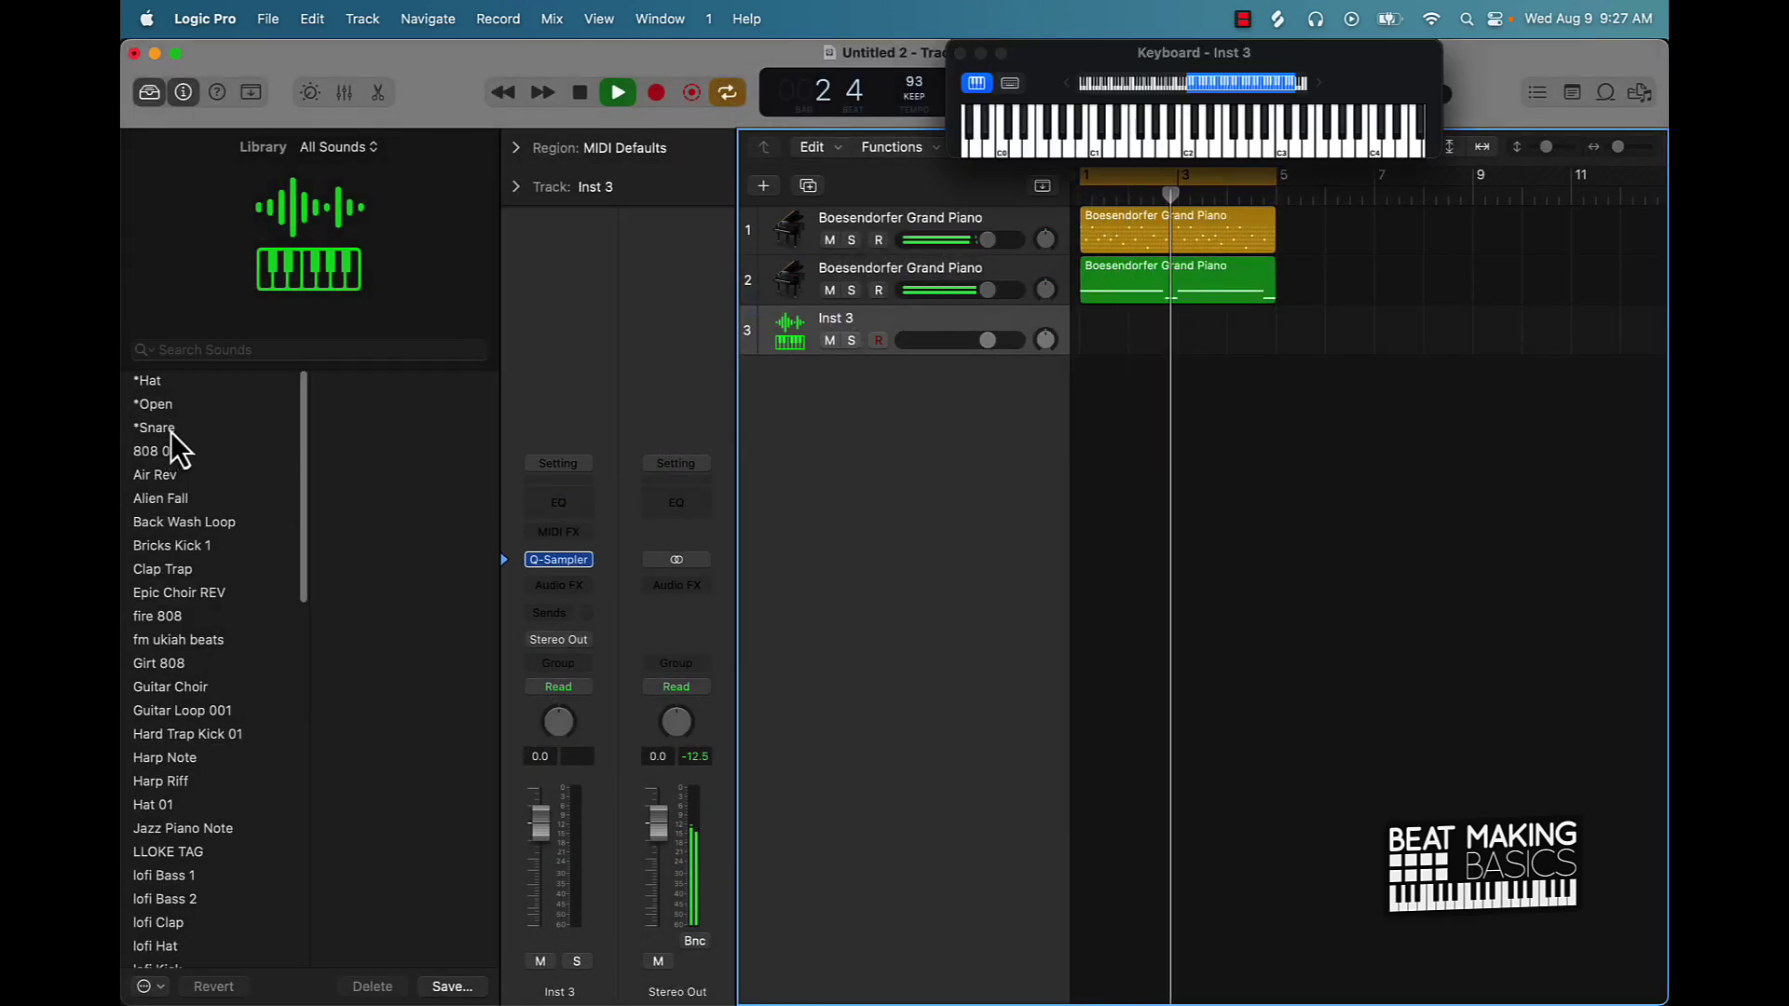
left_click(154, 428)
key("space")
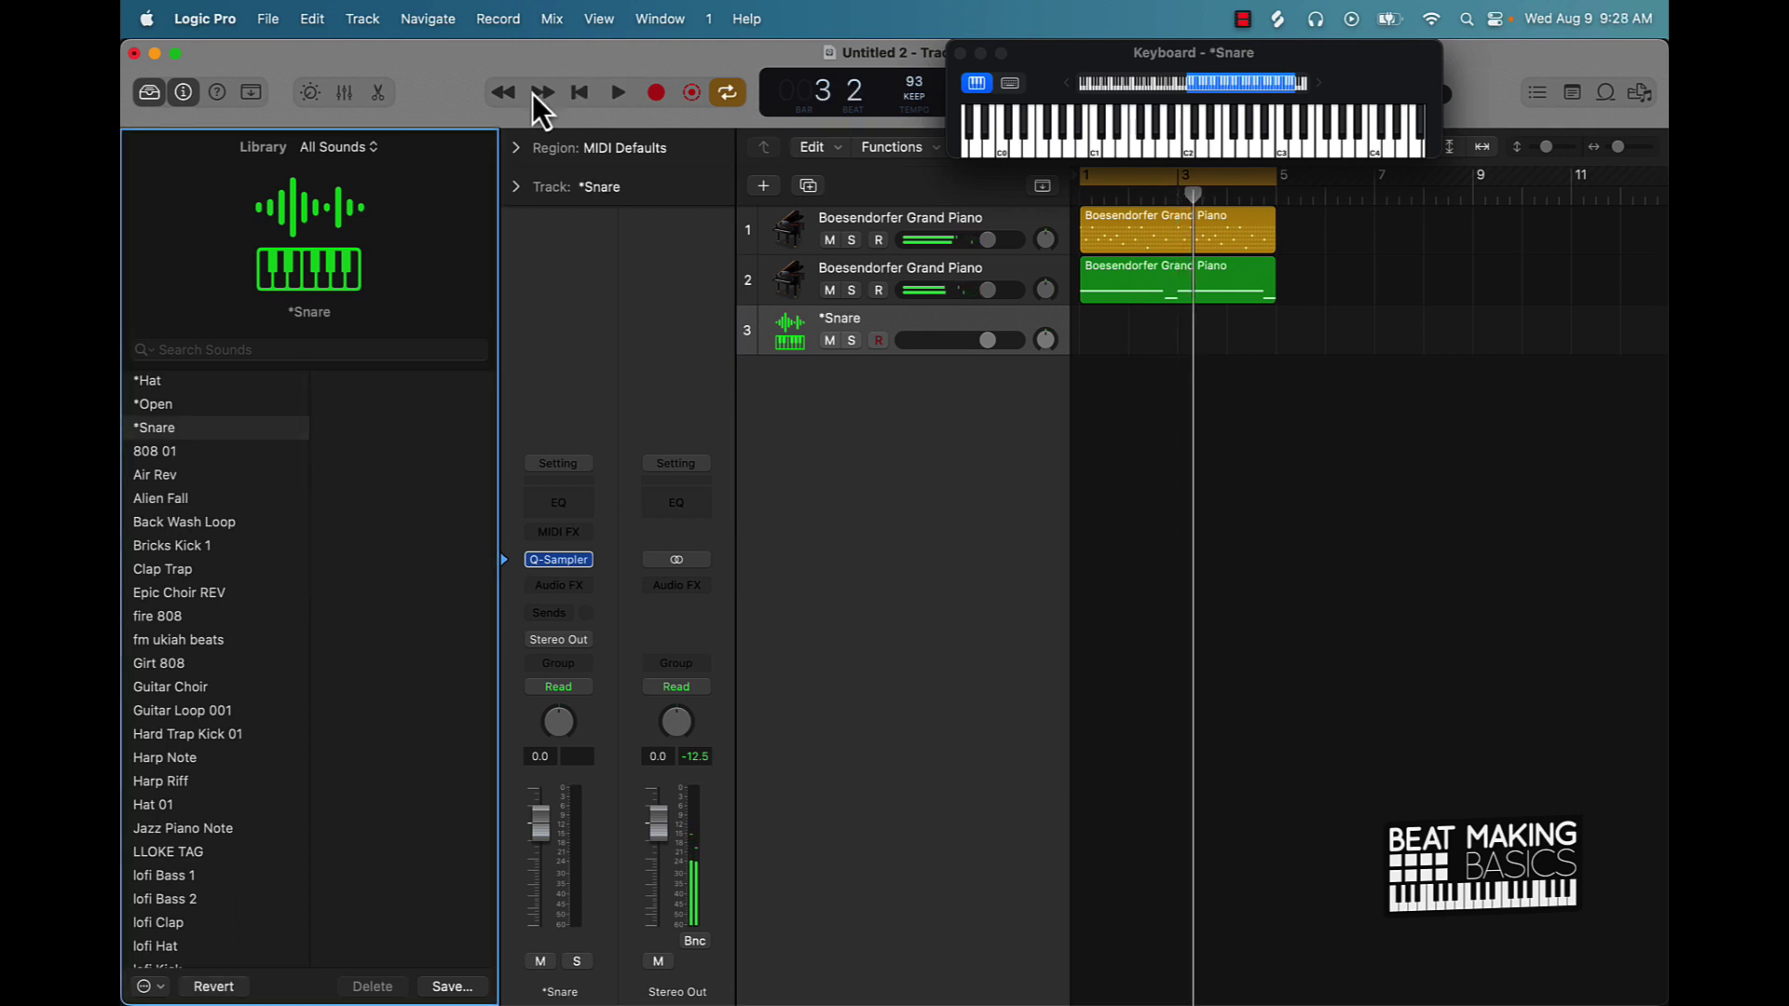
Create a step pattern on the *Snare track with a hit on step 9, and move its region to bar 1.
left_click(391, 95)
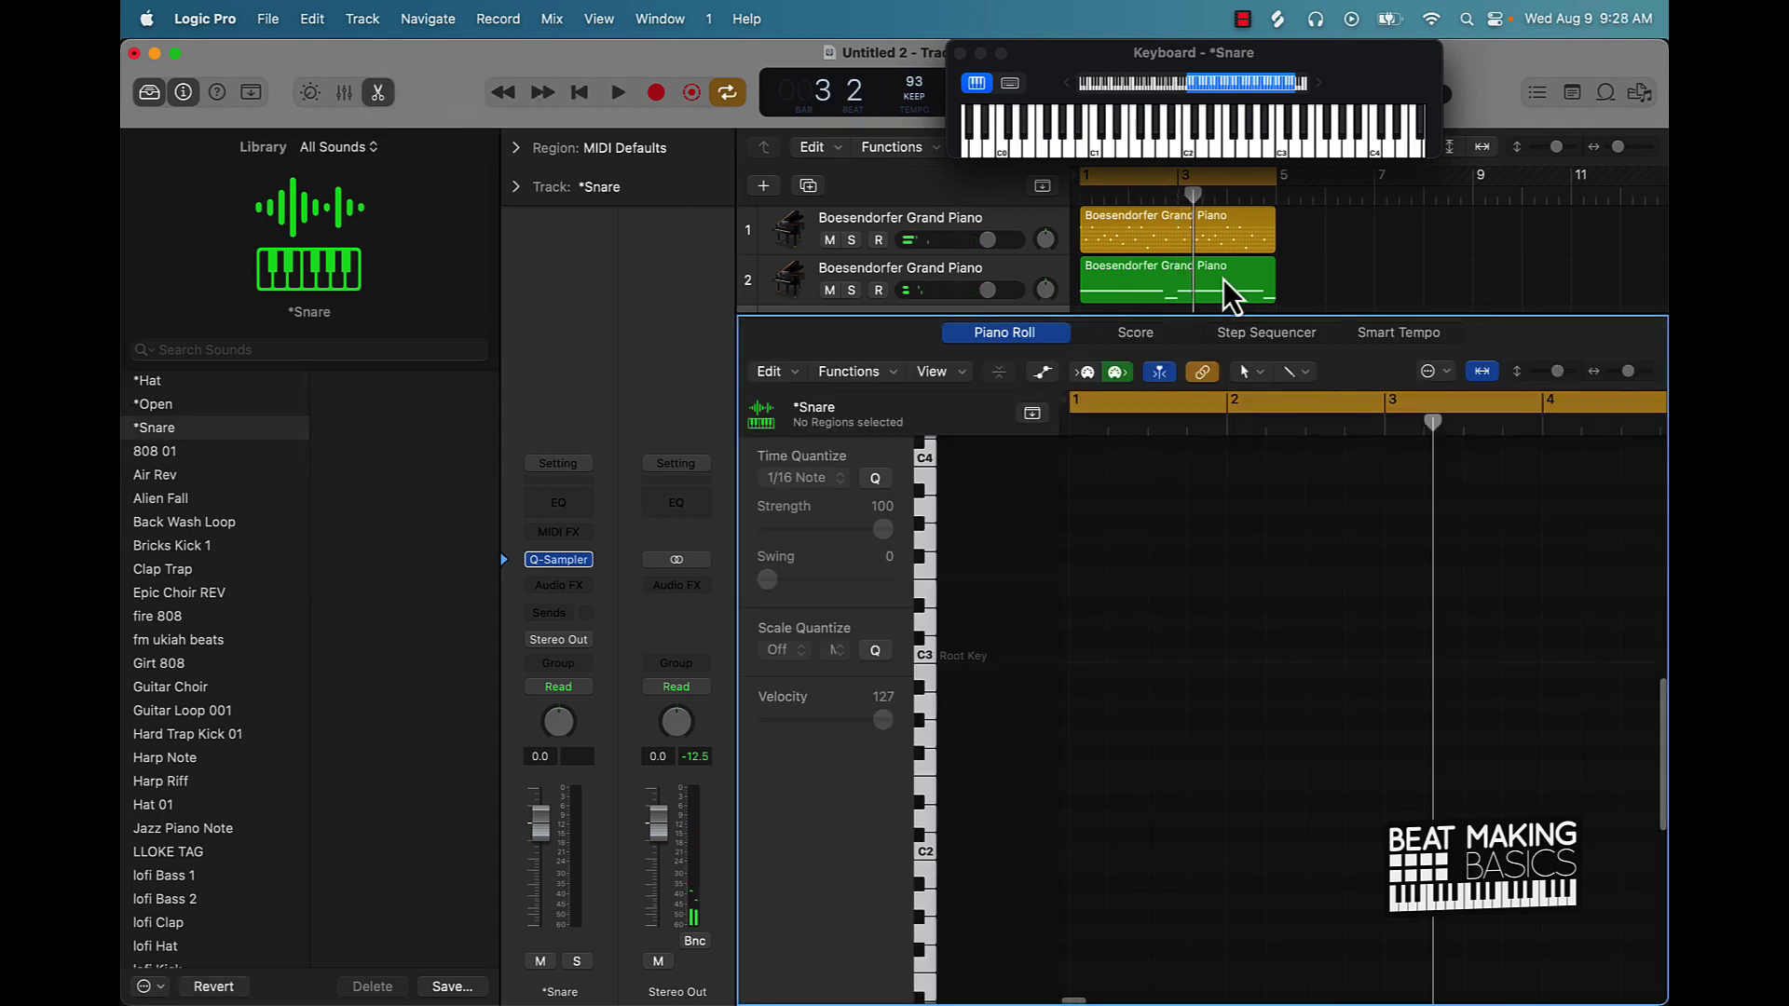
left_click(1299, 335)
left_click(1391, 463)
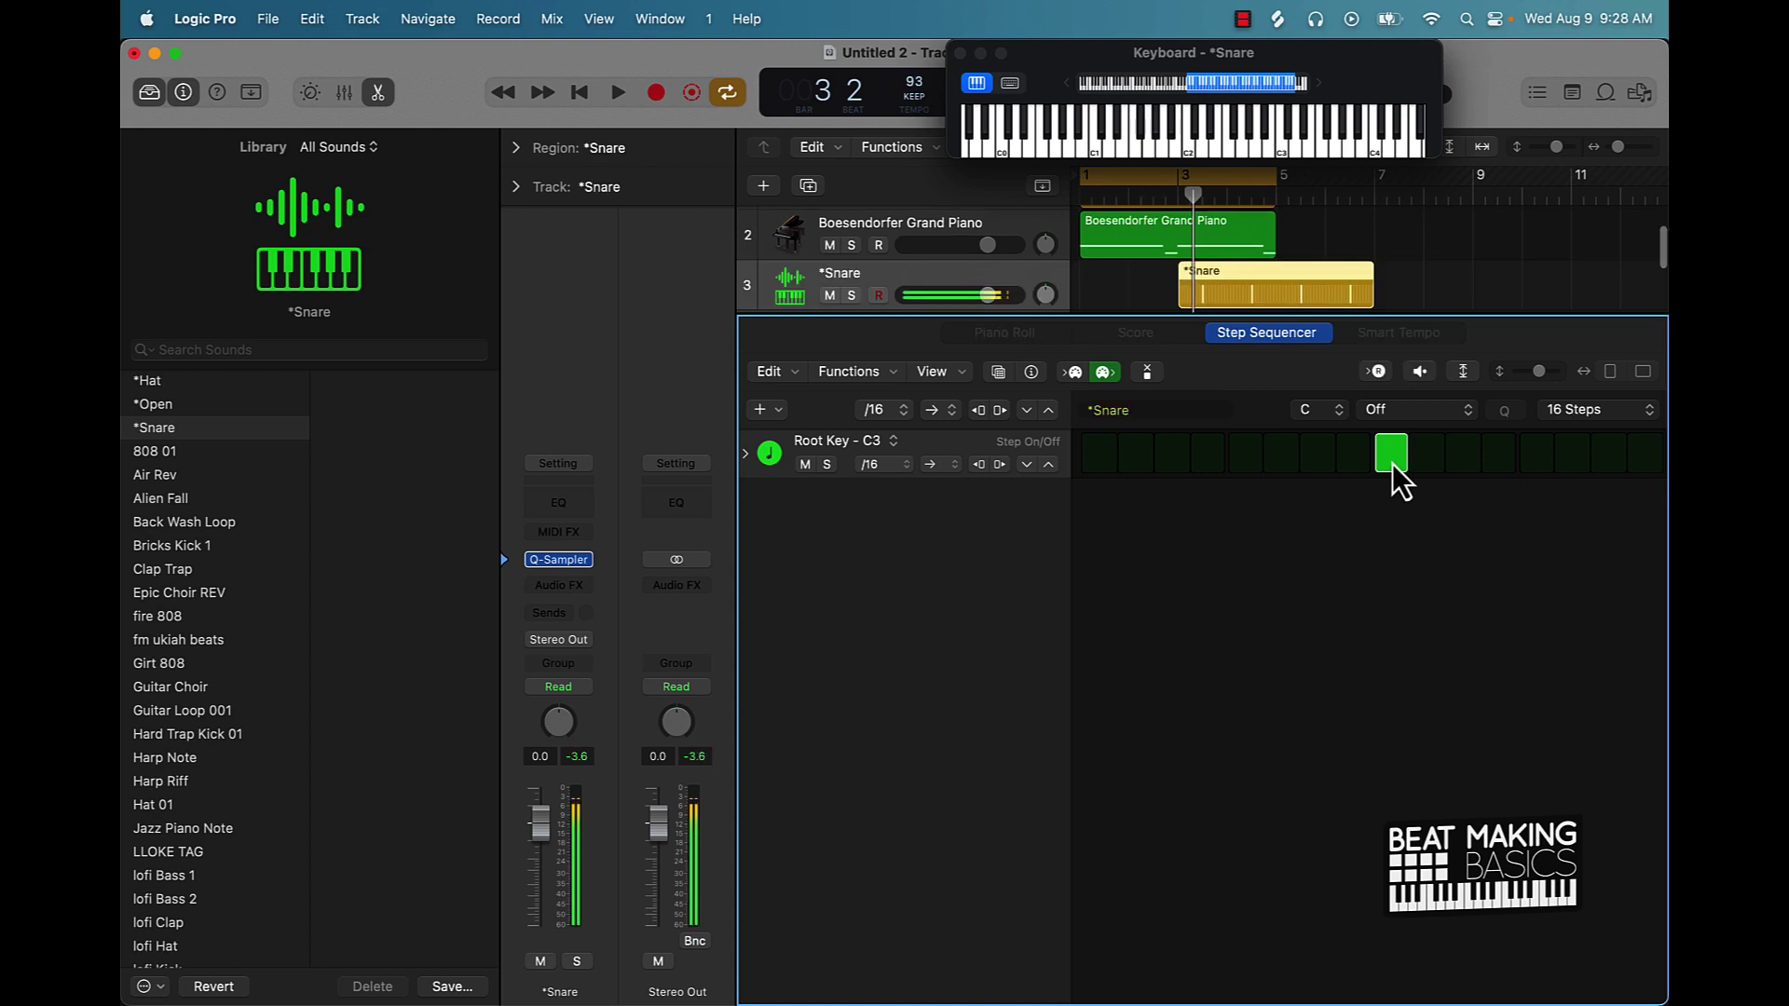
left_click_drag(1189, 254, 1131, 276)
key("space")
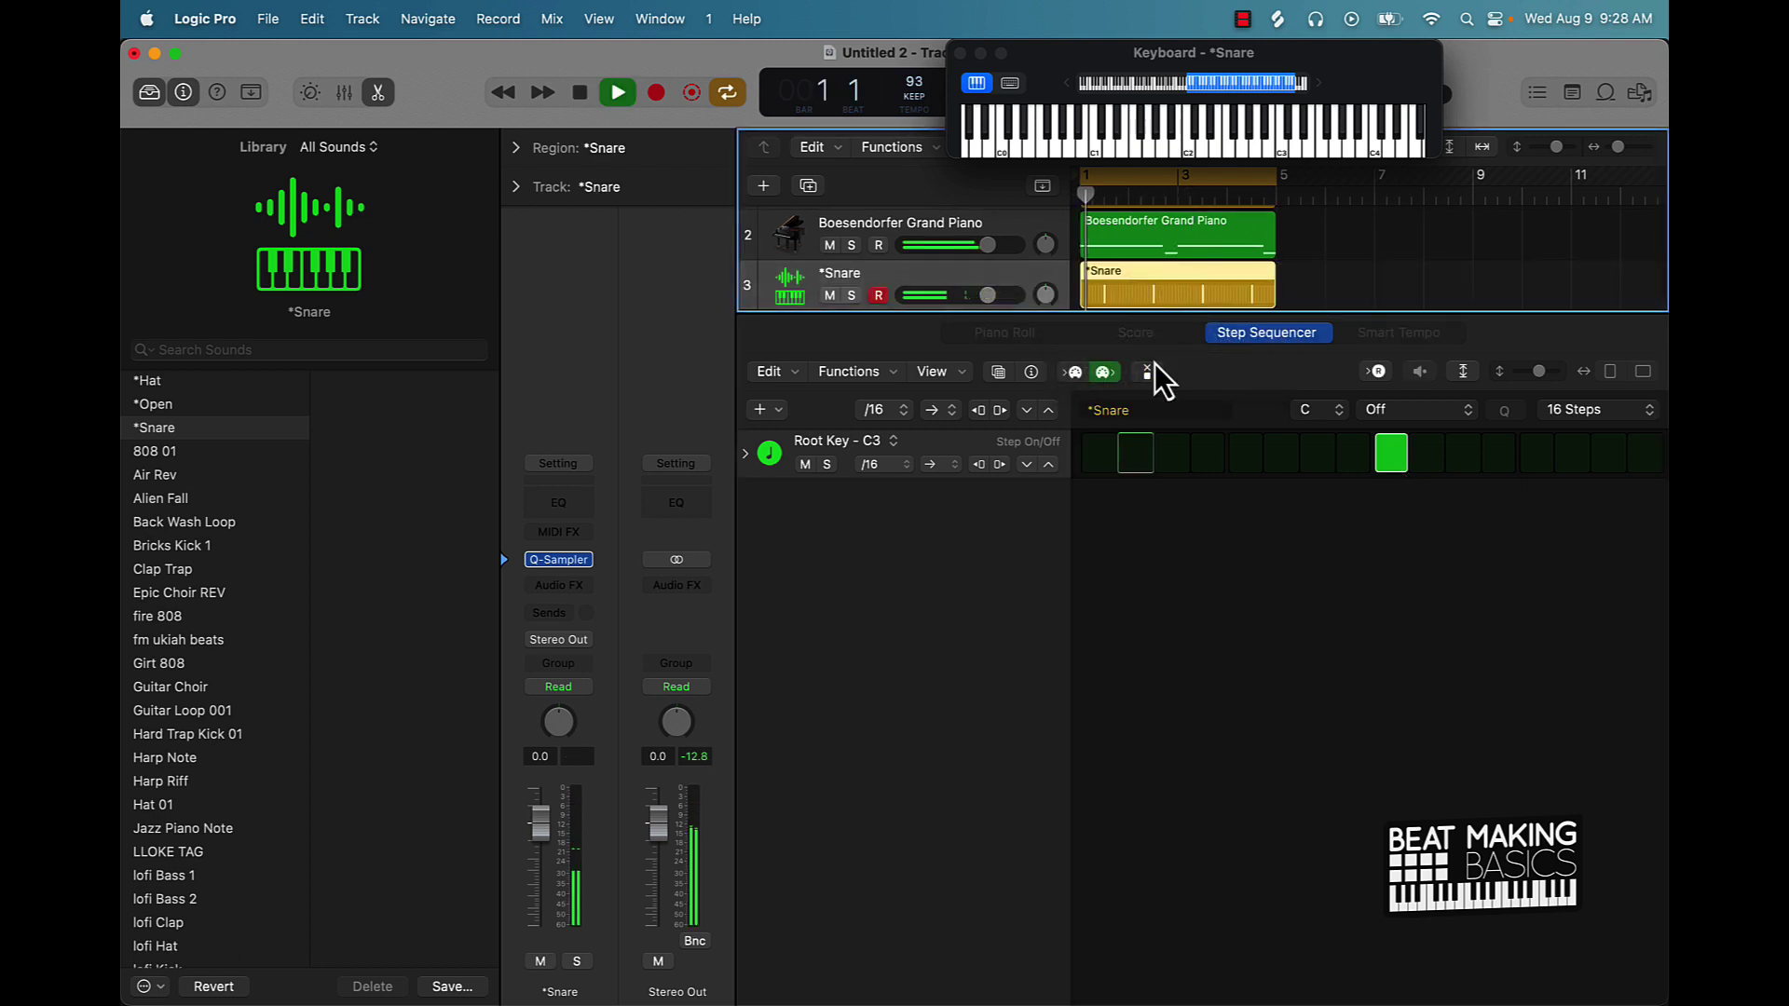
Extend the *Snare pattern from bar 1 to 64 steps and restart playback.
left_click(1575, 409)
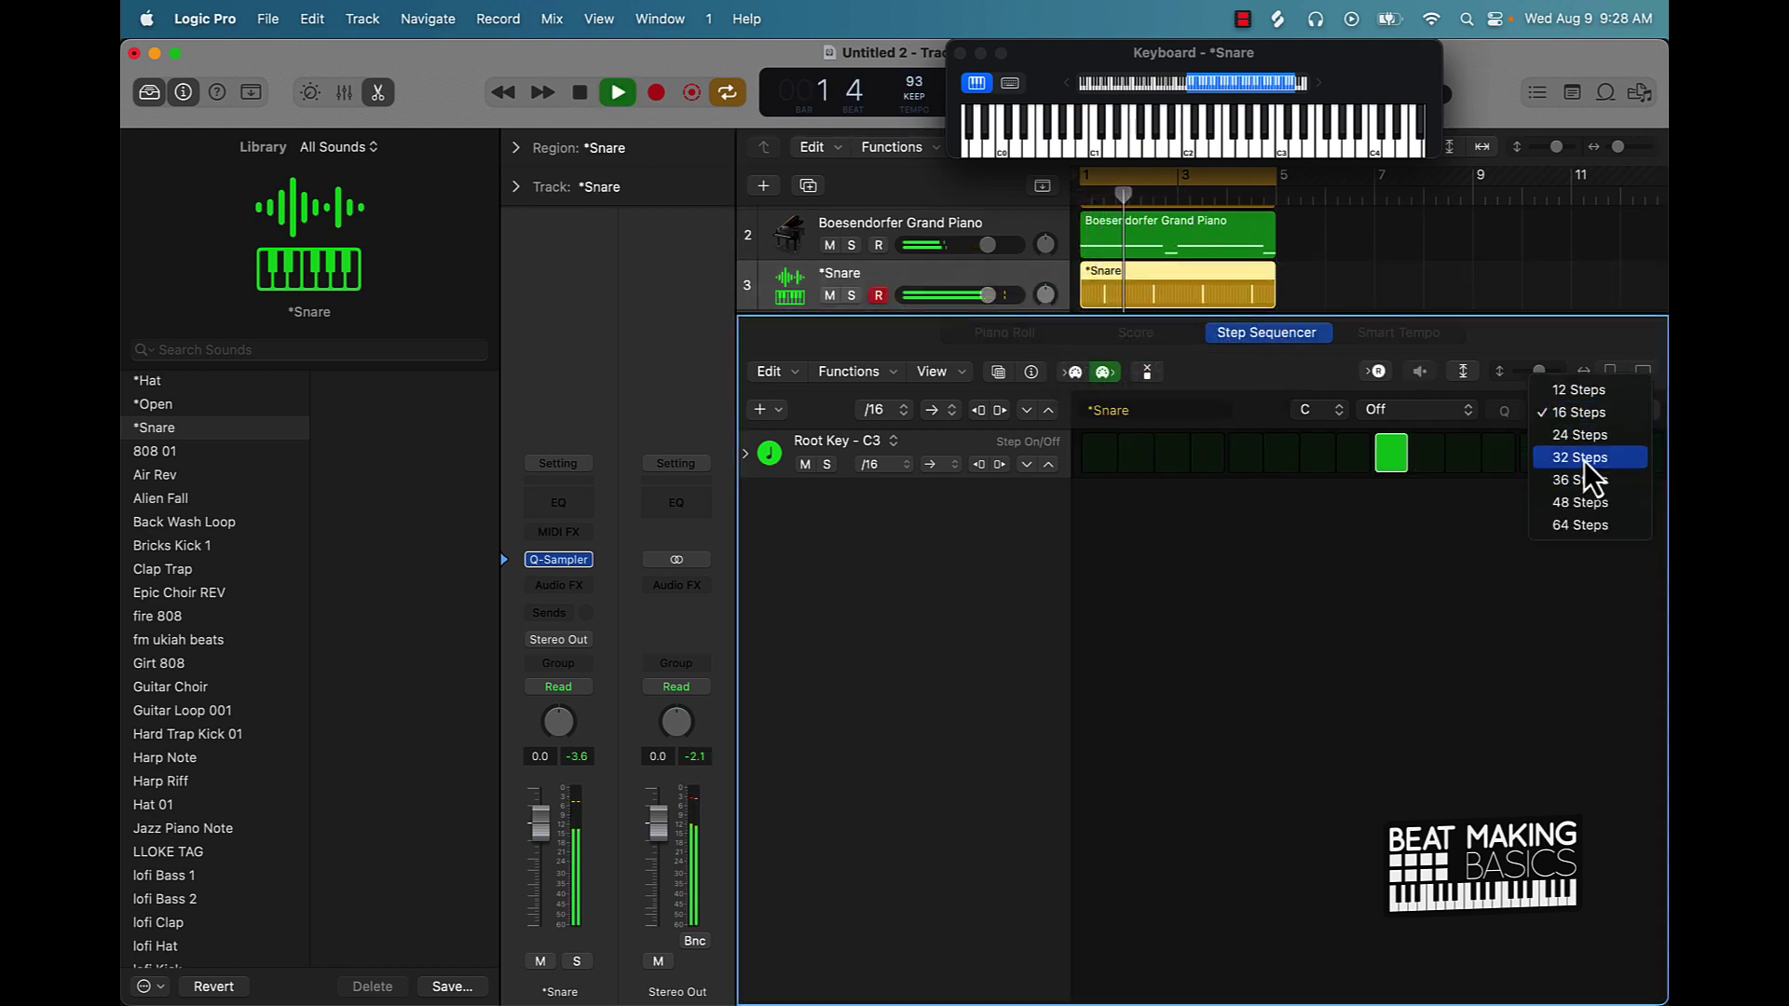
left_click(1584, 460)
key("space")
left_click(1567, 411)
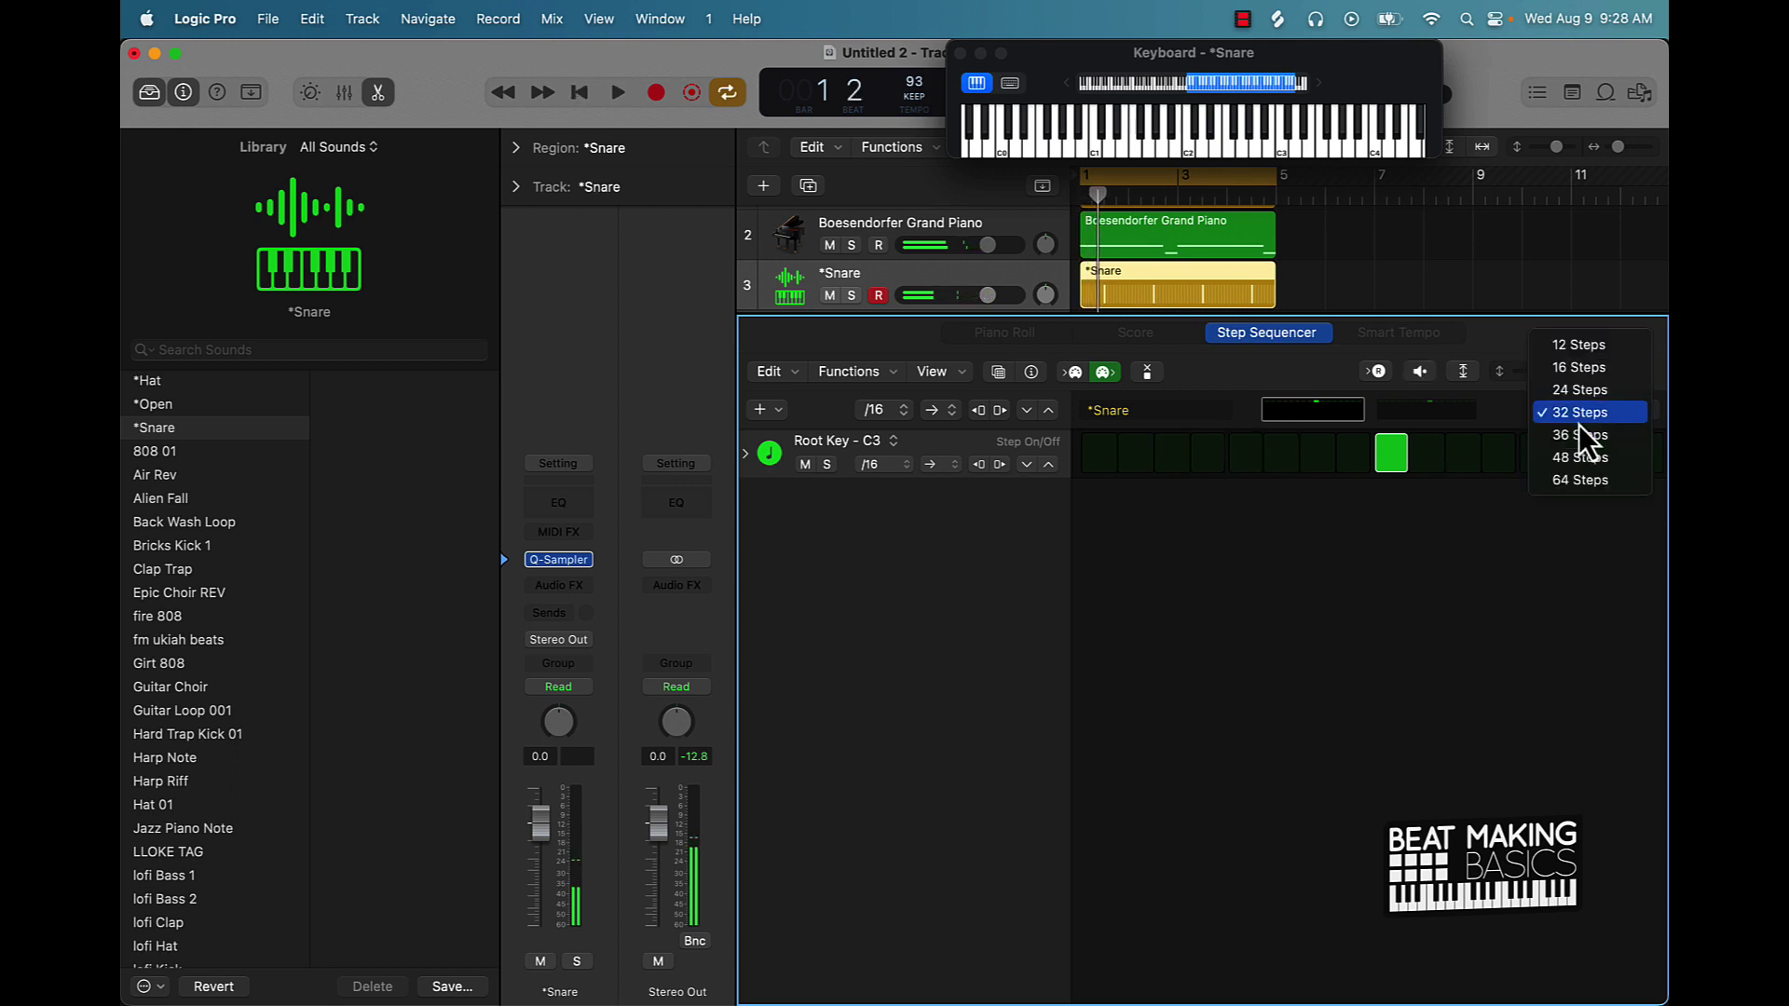
left_click(1589, 481)
key("space")
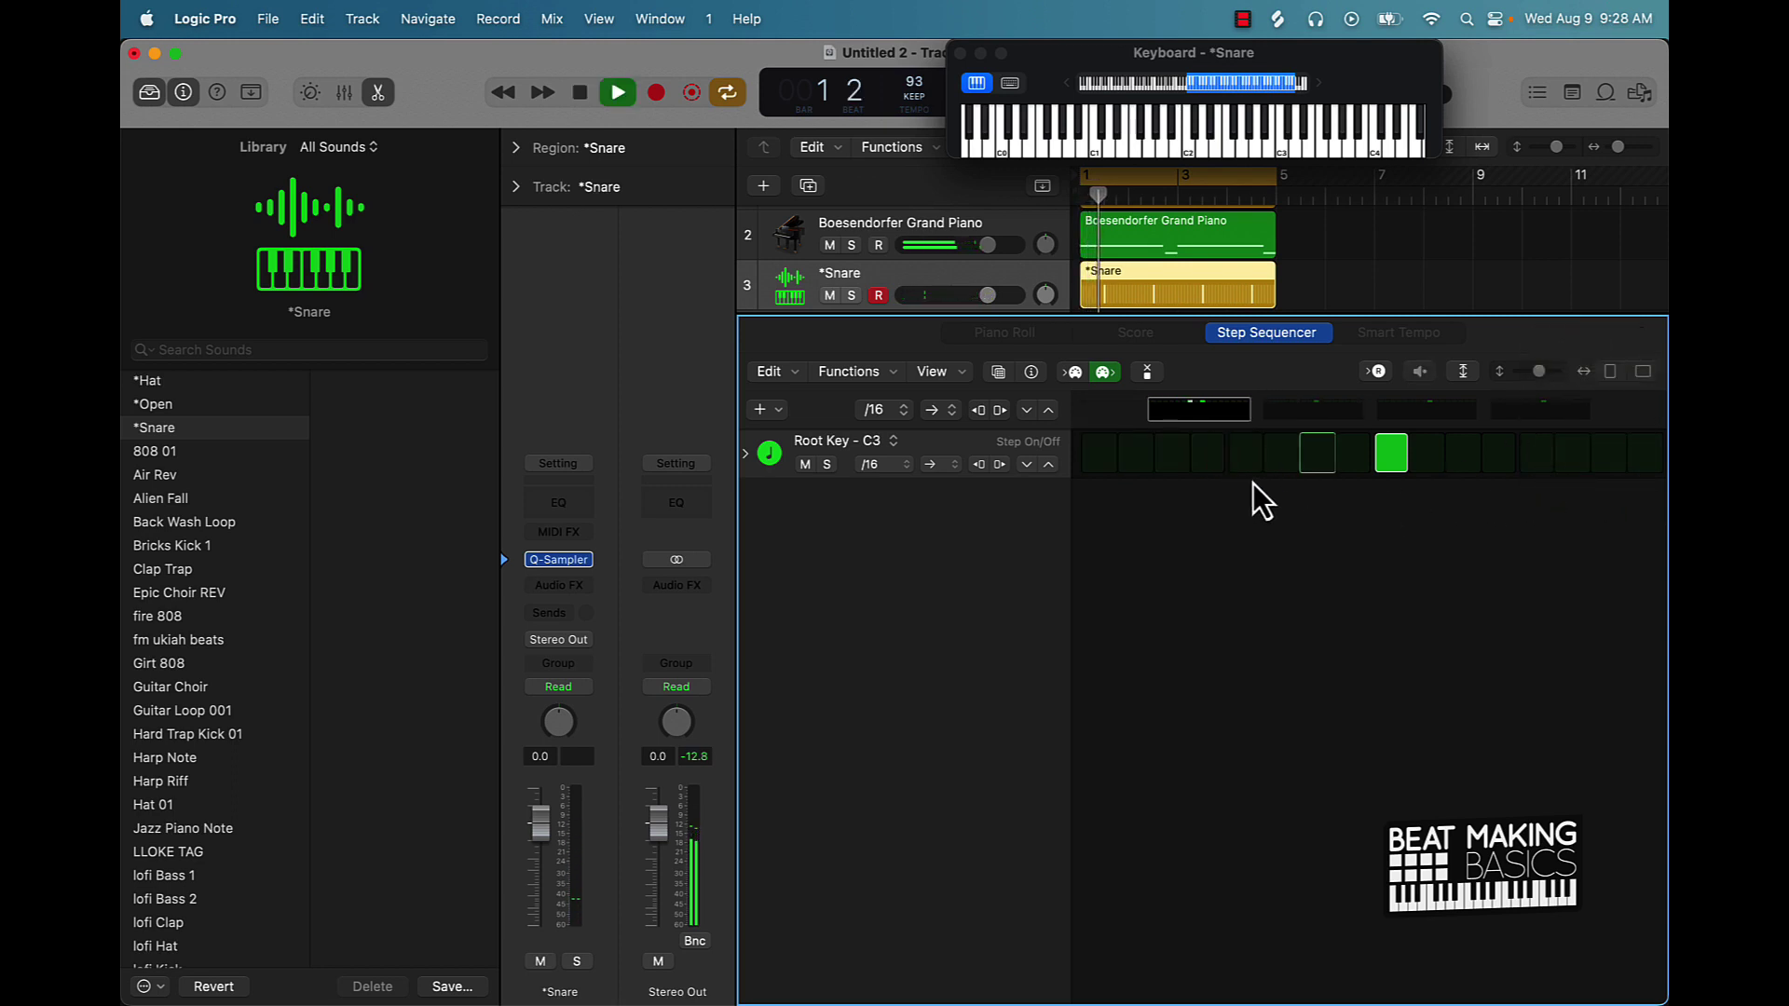
Add snare hits across the pattern pages, including step 15 on the first page and steps 3 and 15 on the last, and close the editor.
left_click(1599, 457)
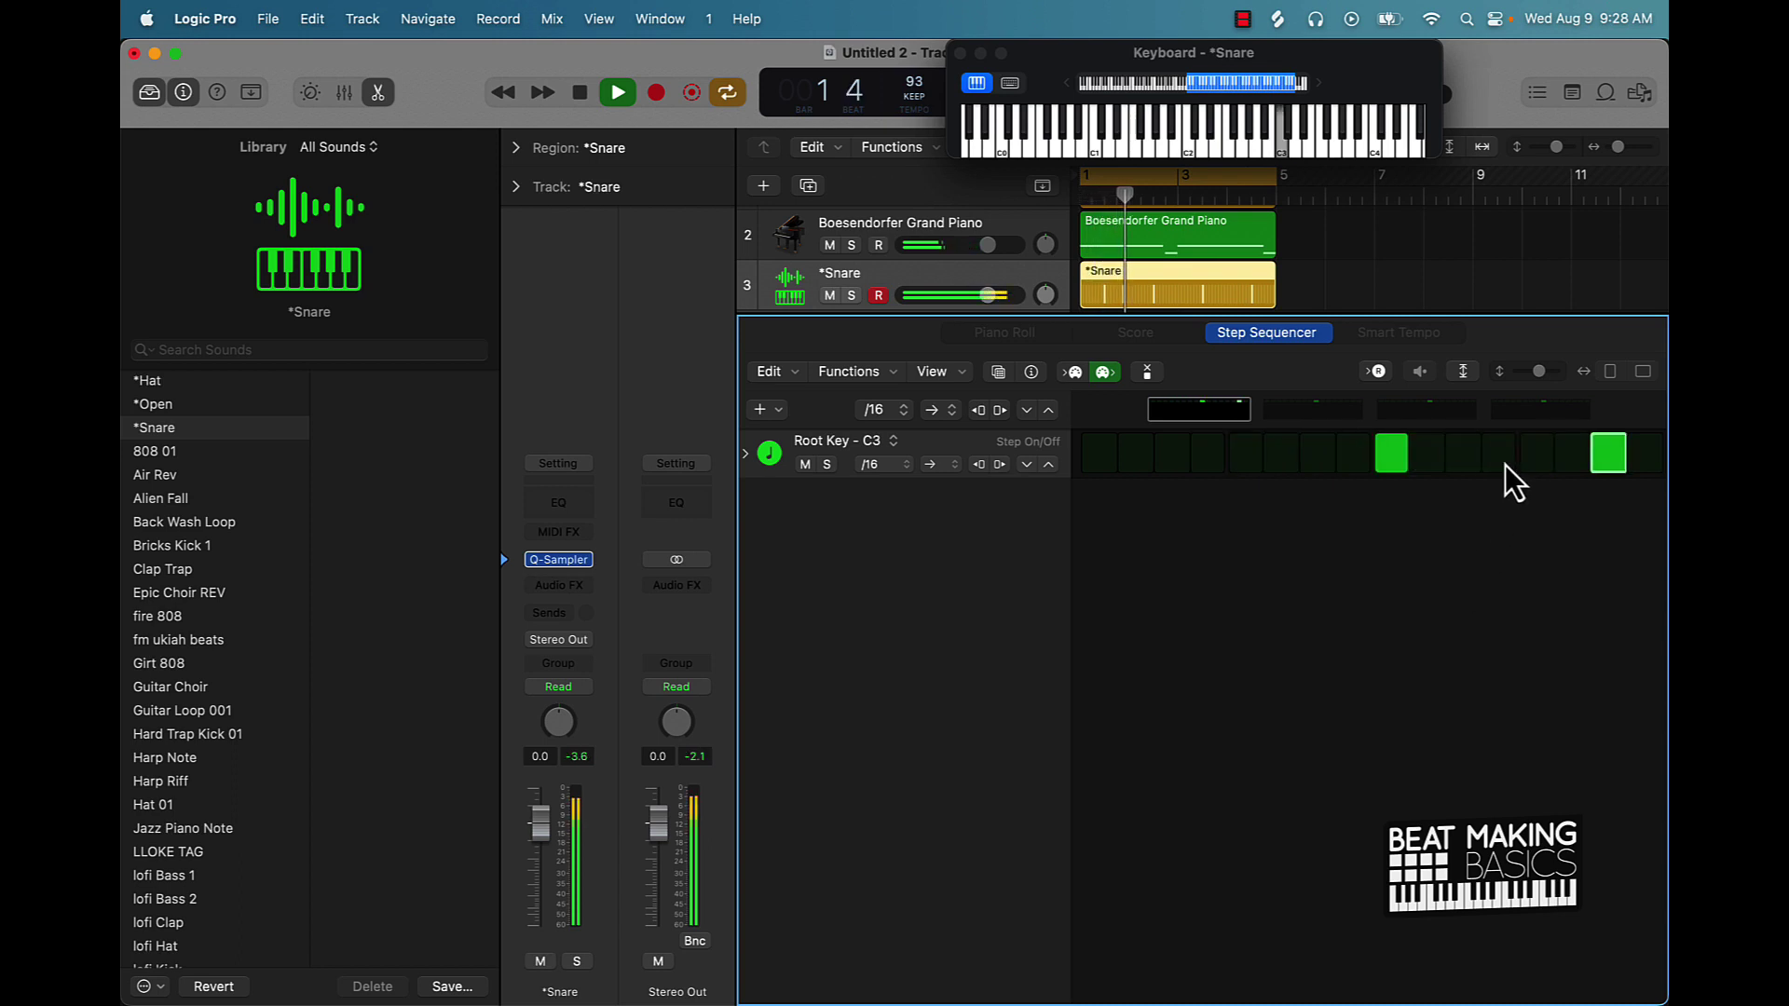
left_click(1610, 456)
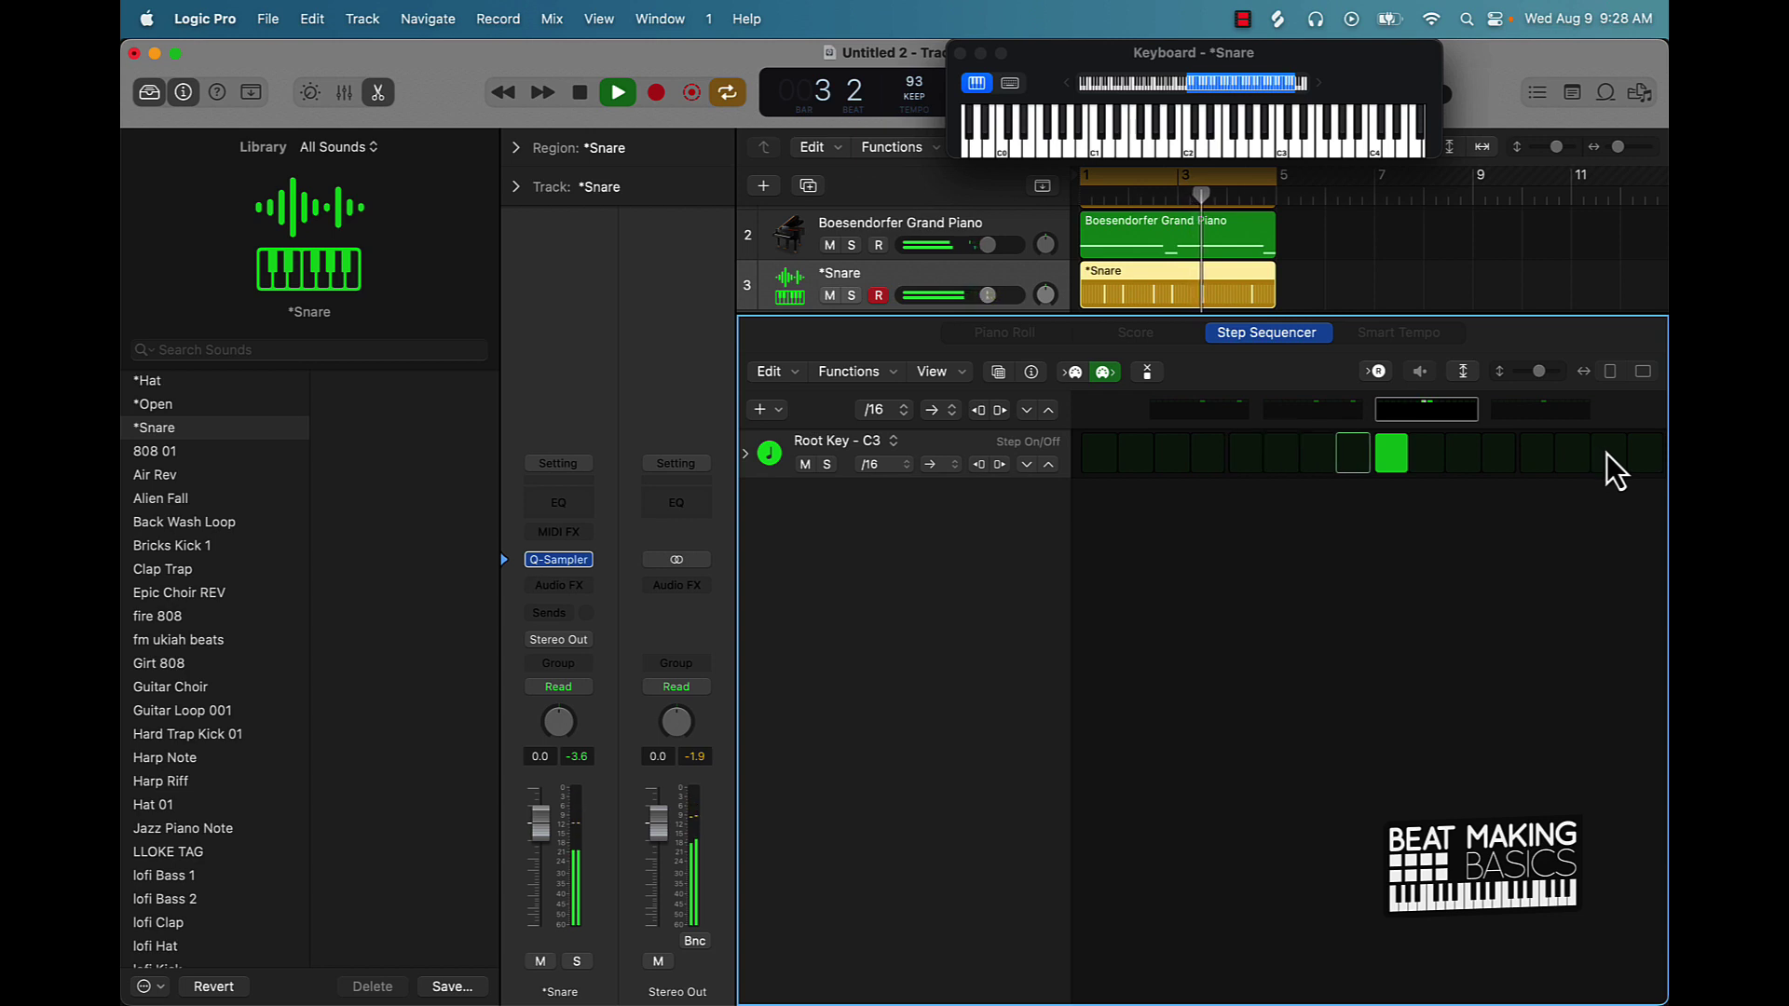
left_click(1608, 454)
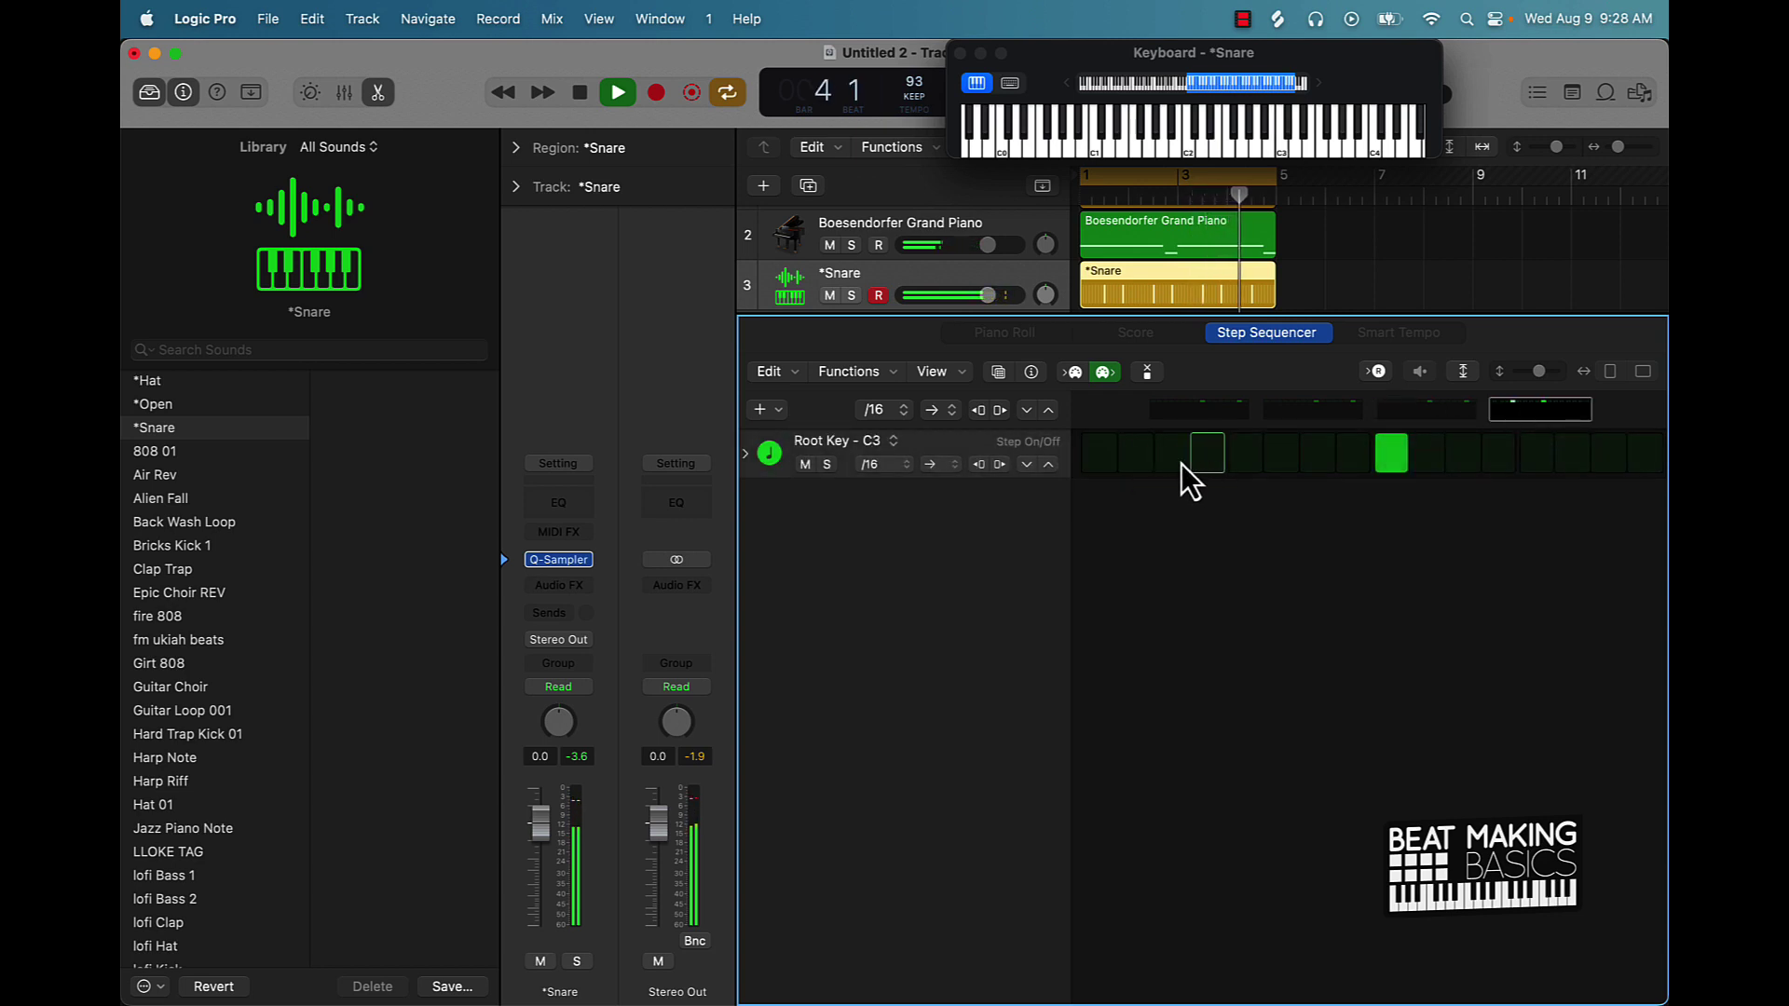
left_click(1602, 456)
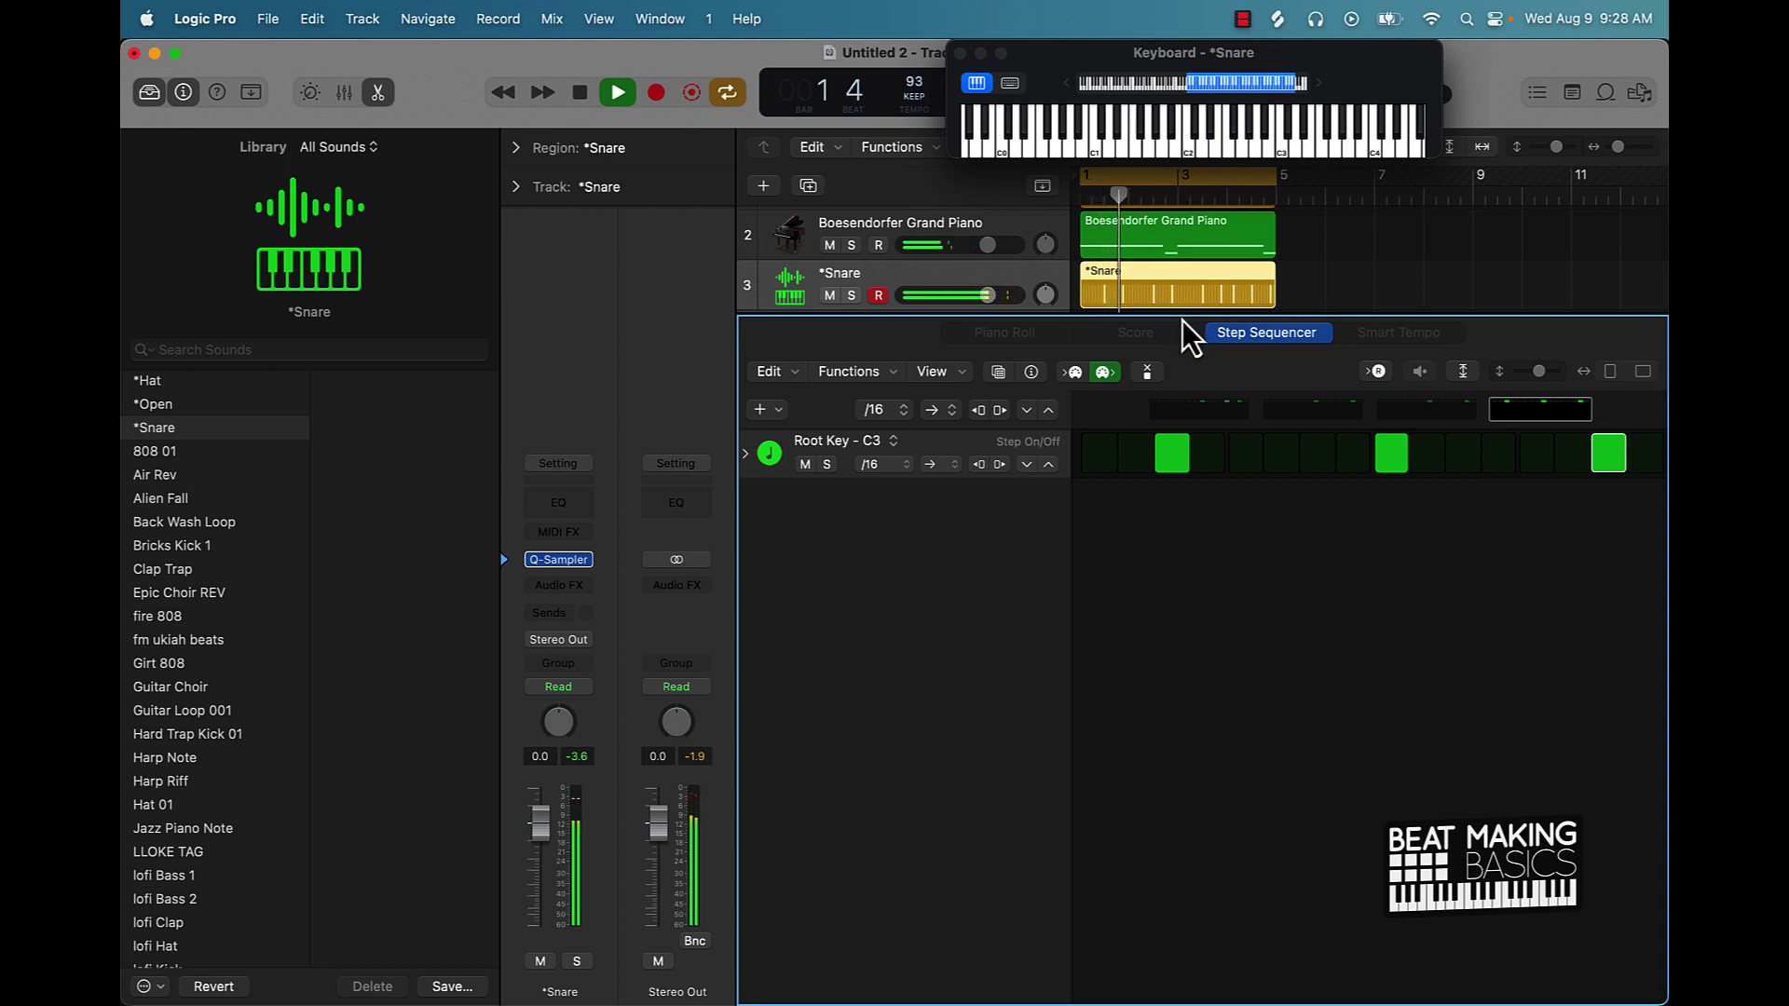
left_click(377, 92)
left_click(1277, 471)
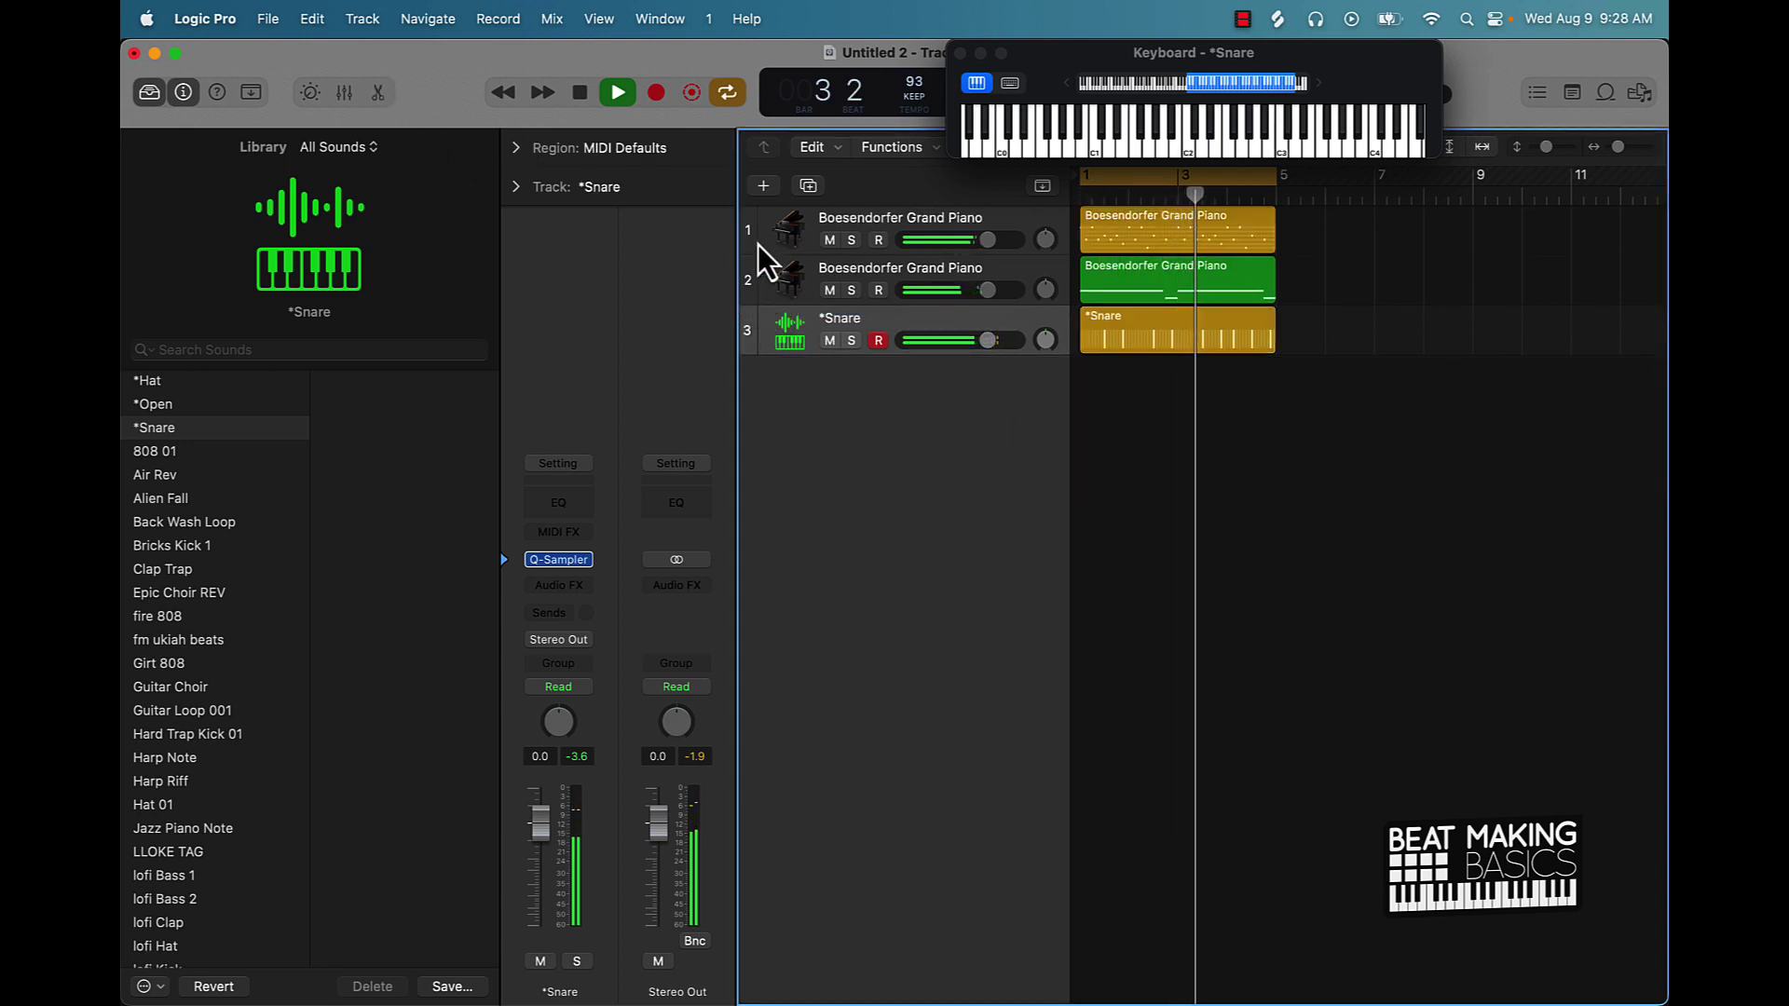
Create another Quick Sampler software instrument track and load the *Hat sound on it.
left_click(763, 188)
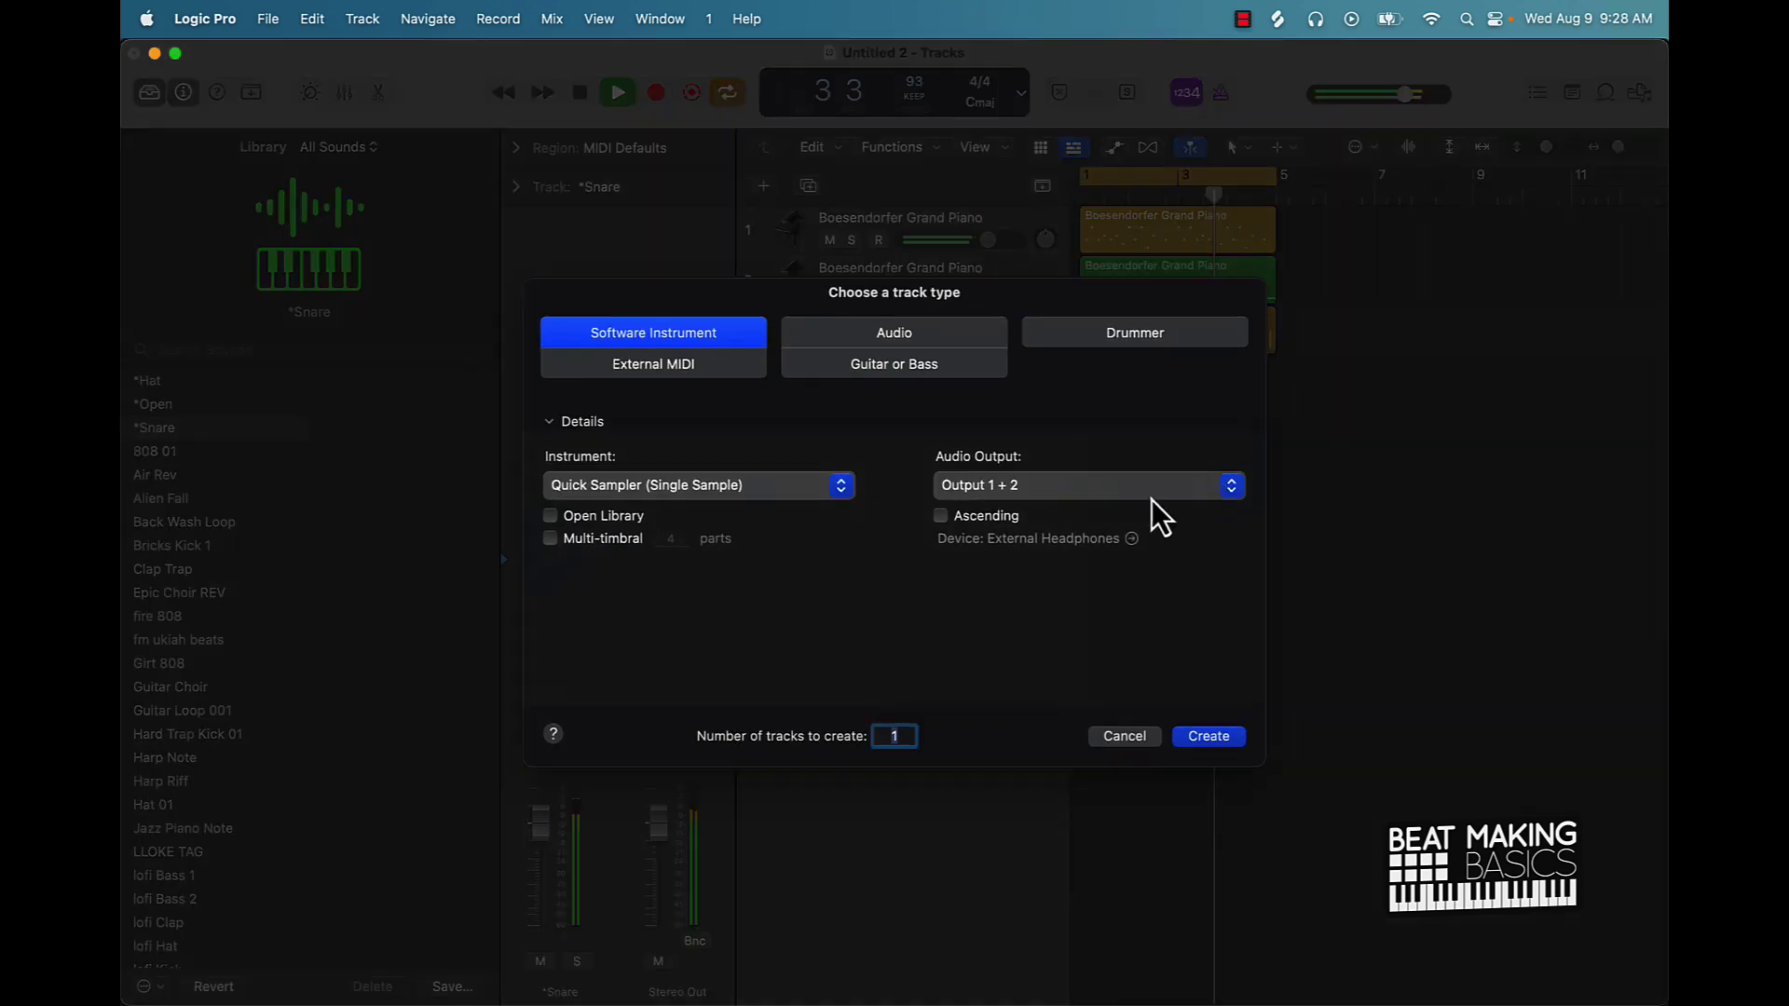
left_click(1222, 734)
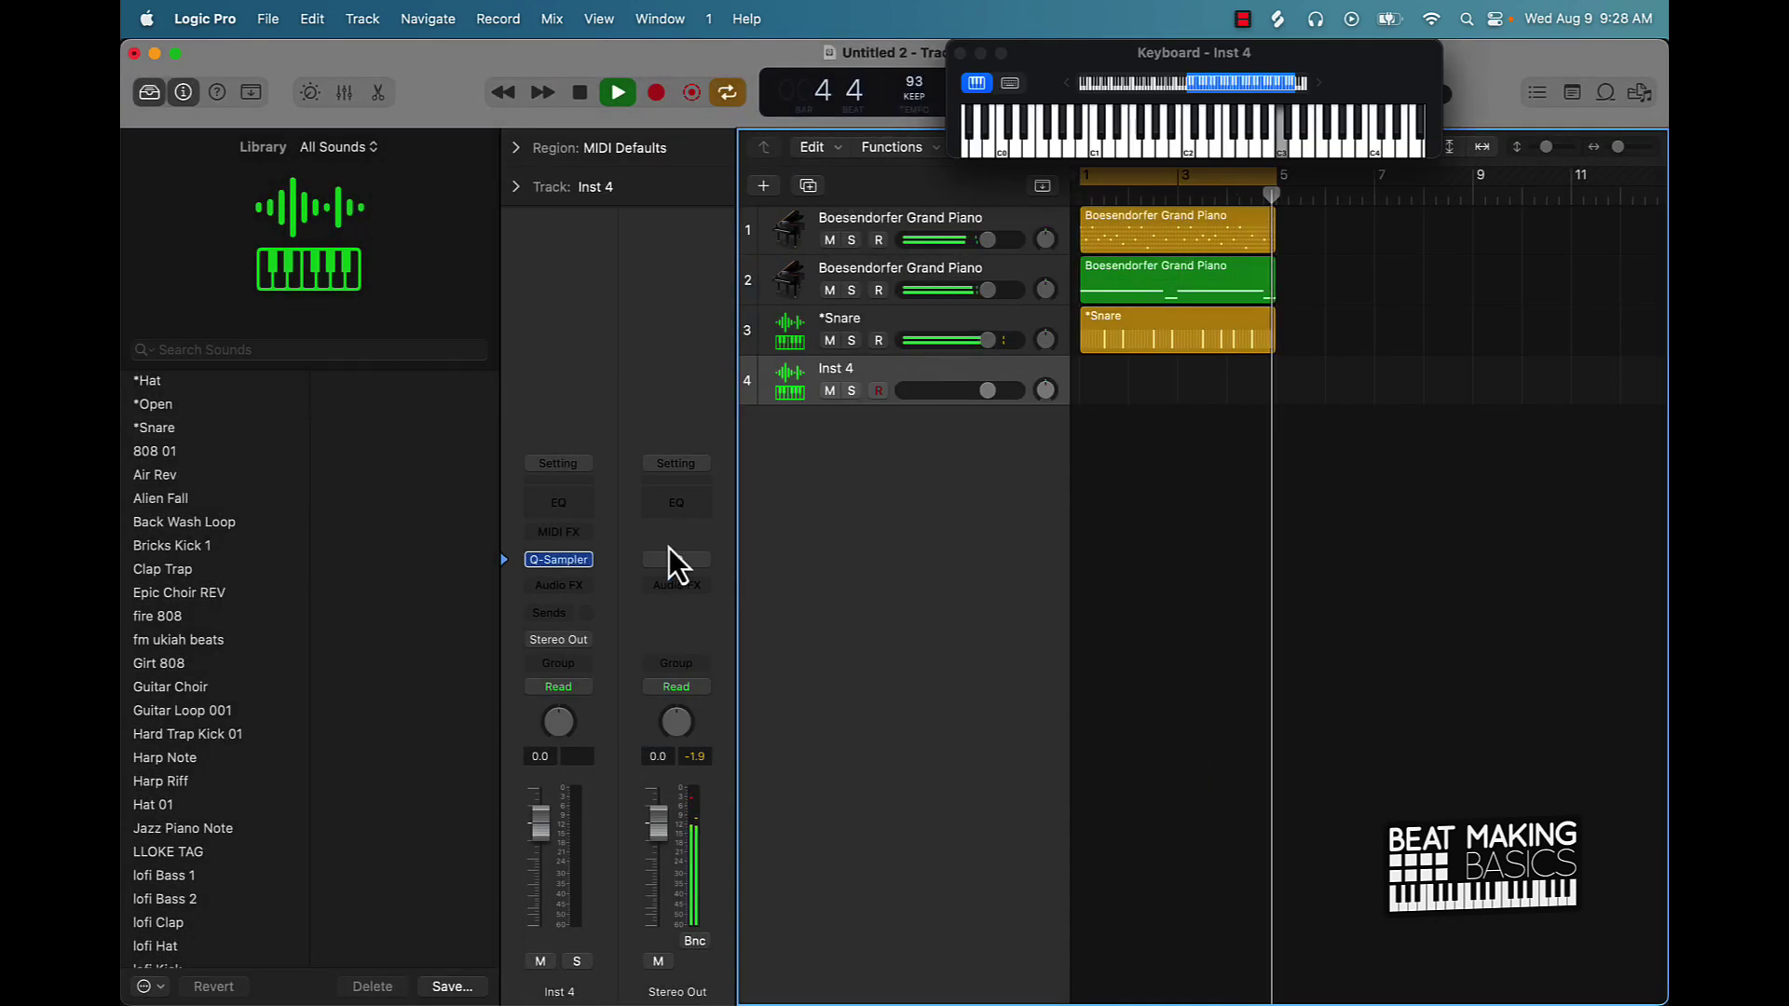
left_click(560, 561)
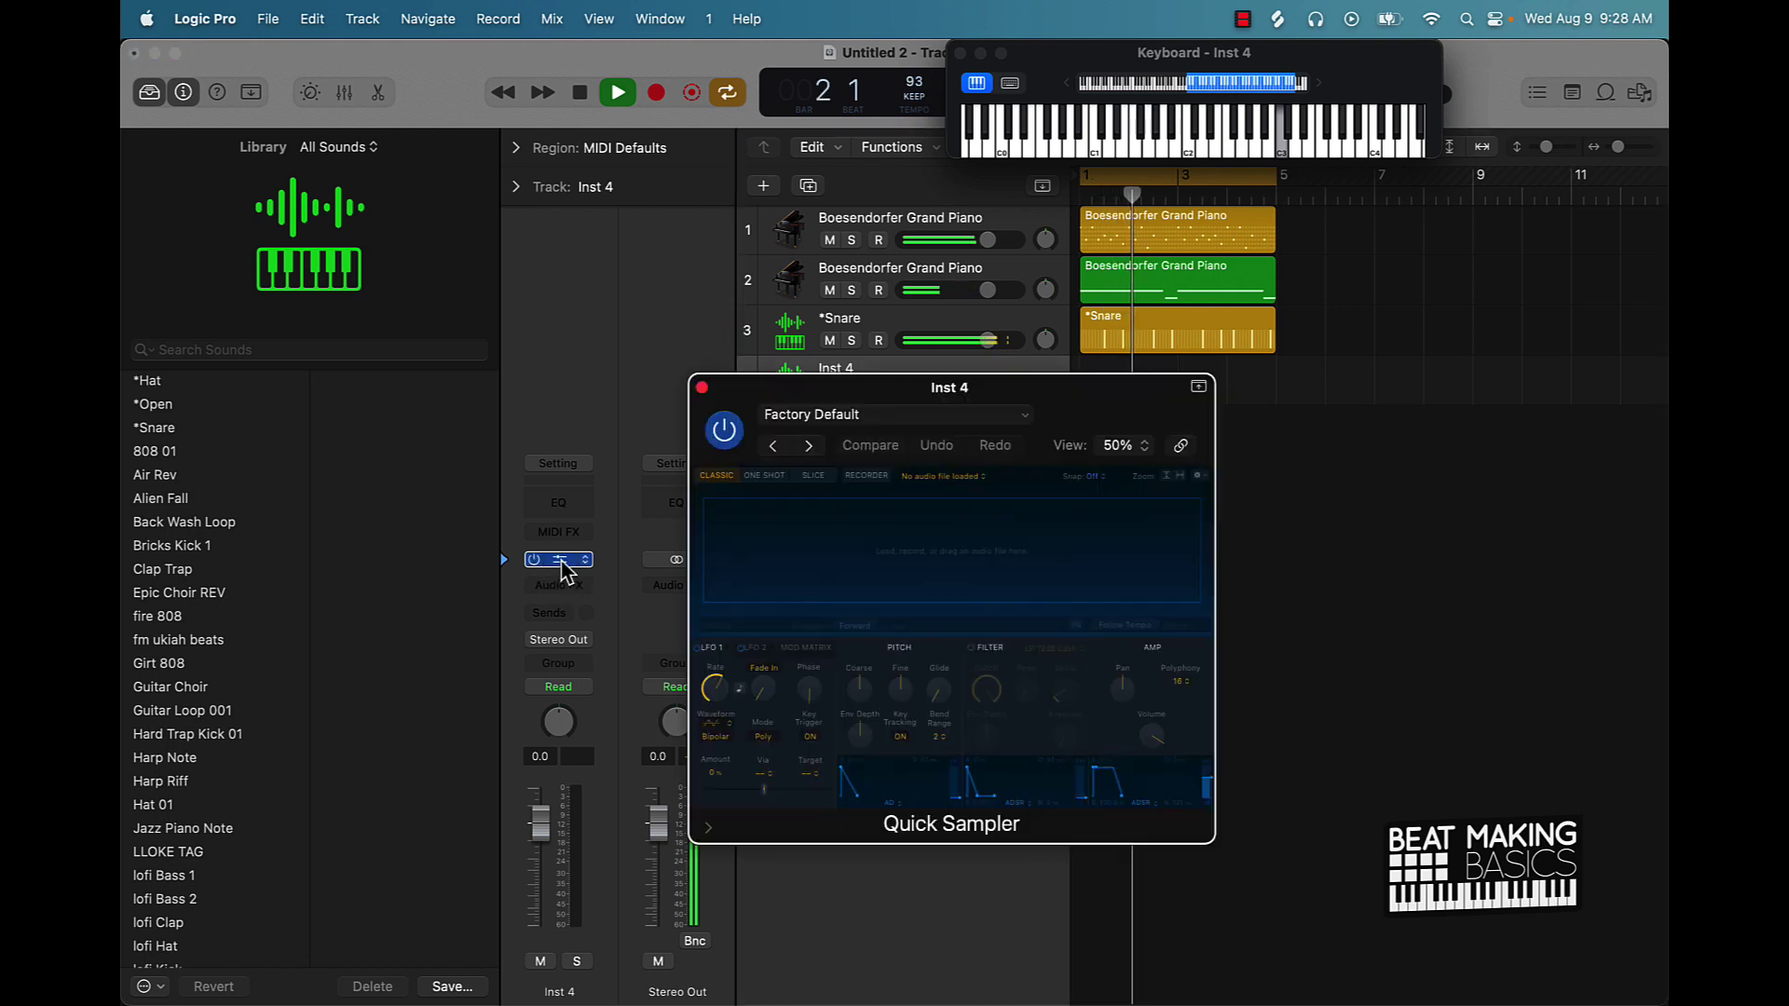
left_click(149, 381)
left_click(701, 388)
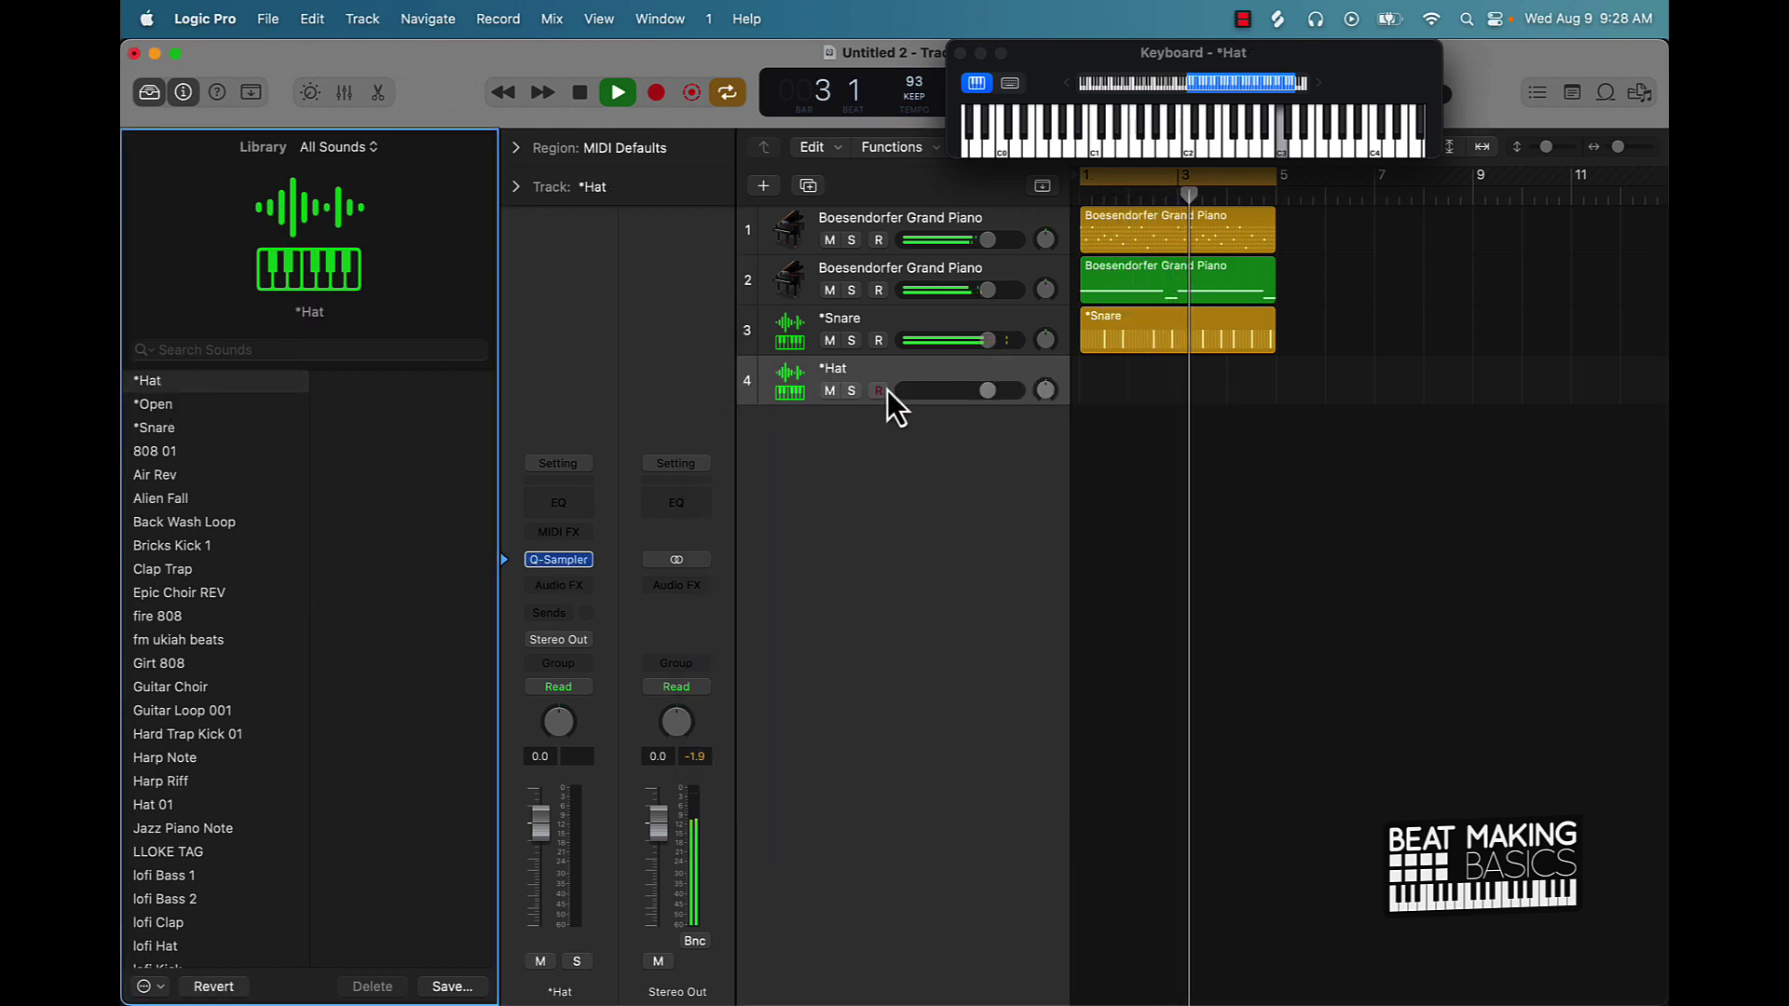
Stop playback, create a 16-step *Hat pattern with hits on every odd step from 1 to 15, and play it back.
left_click(378, 92)
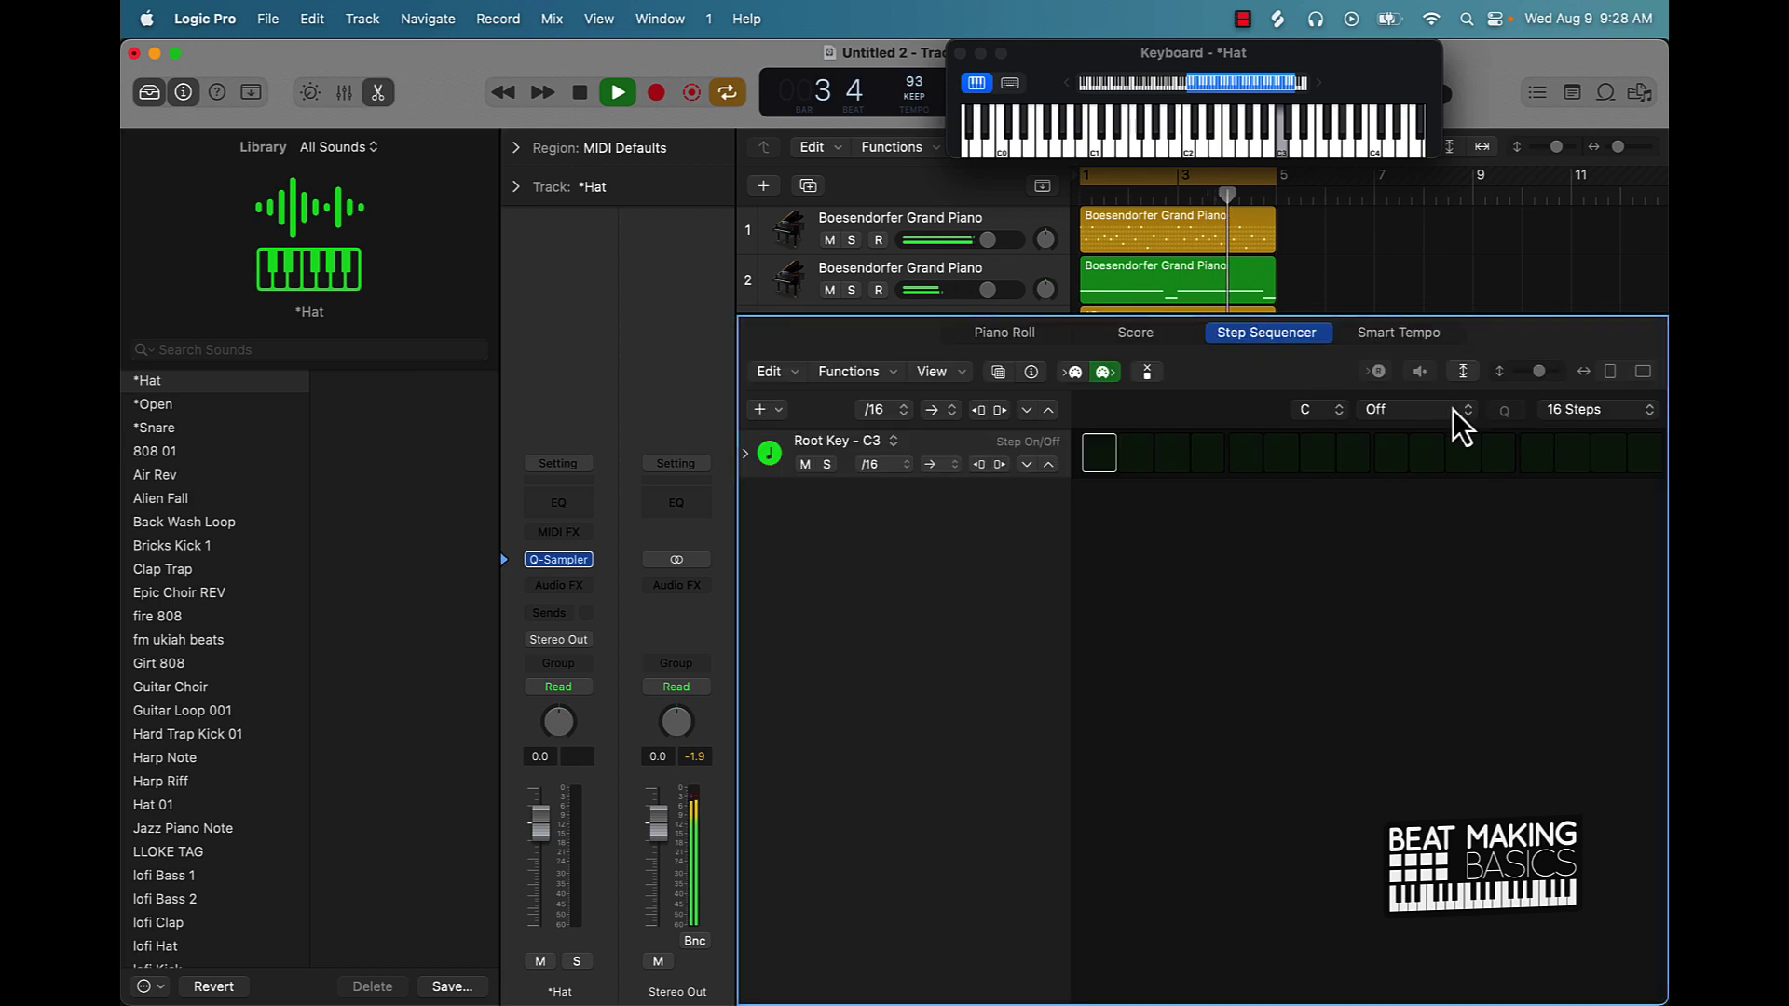
key("space")
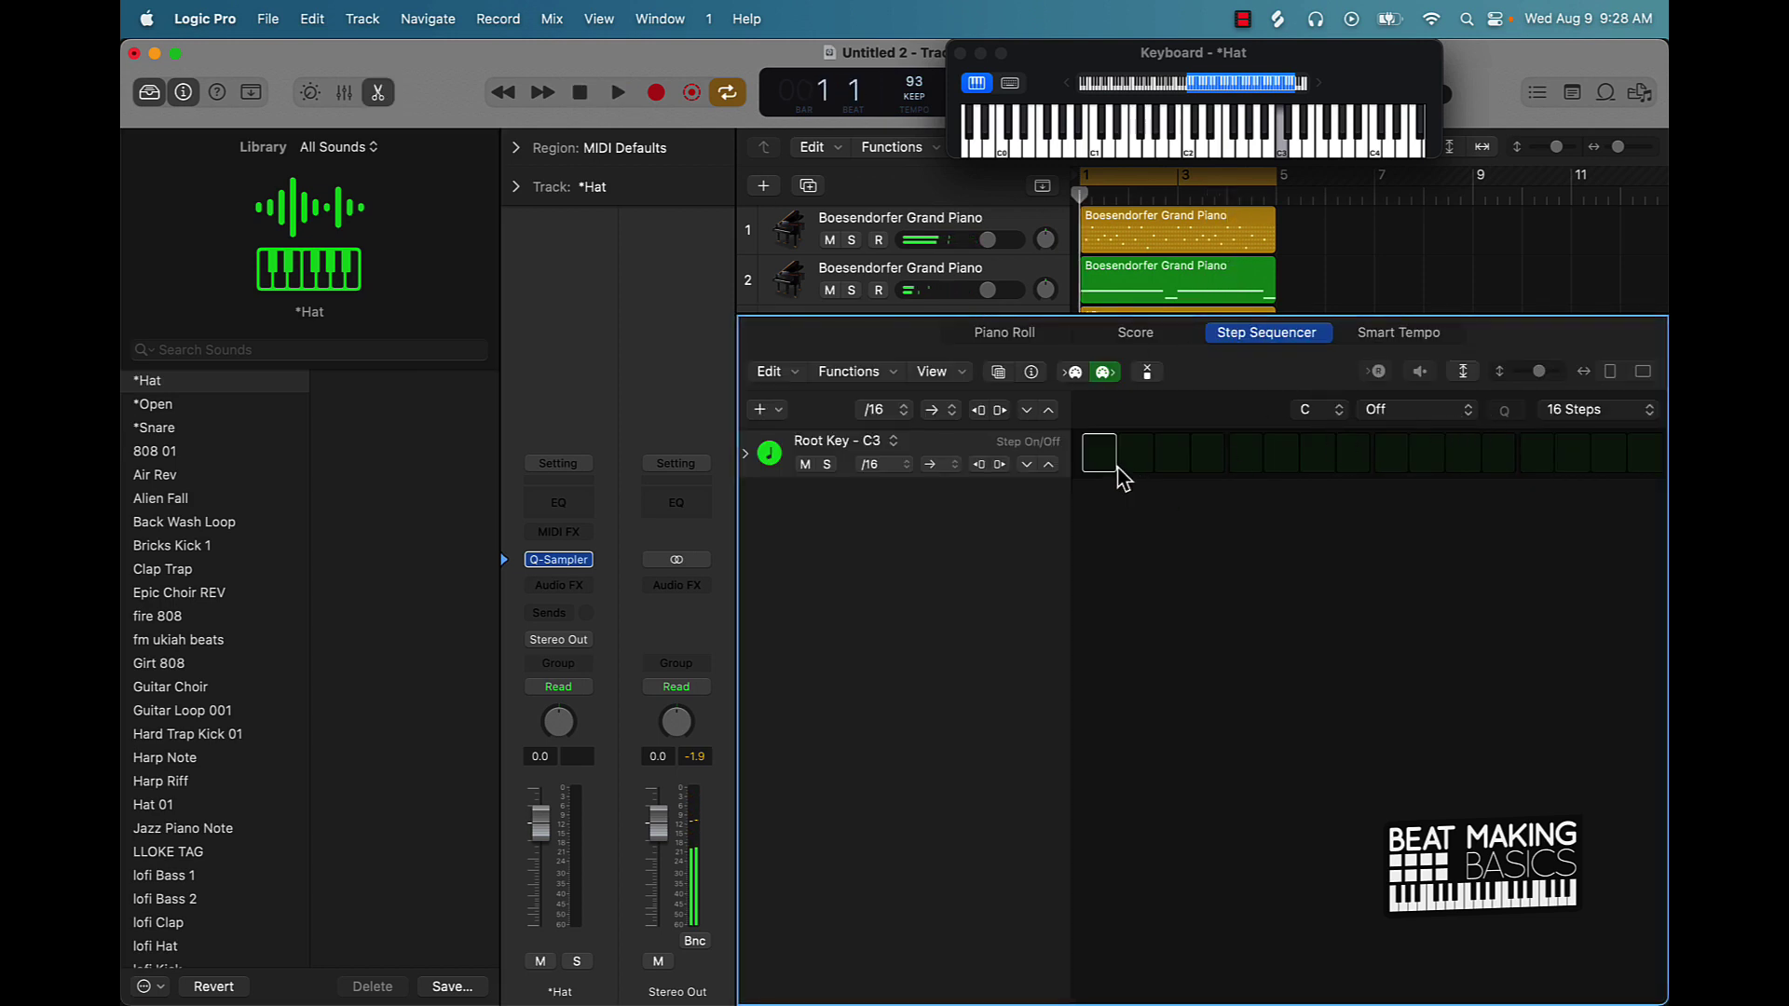
left_click(1175, 461)
left_click(1249, 456)
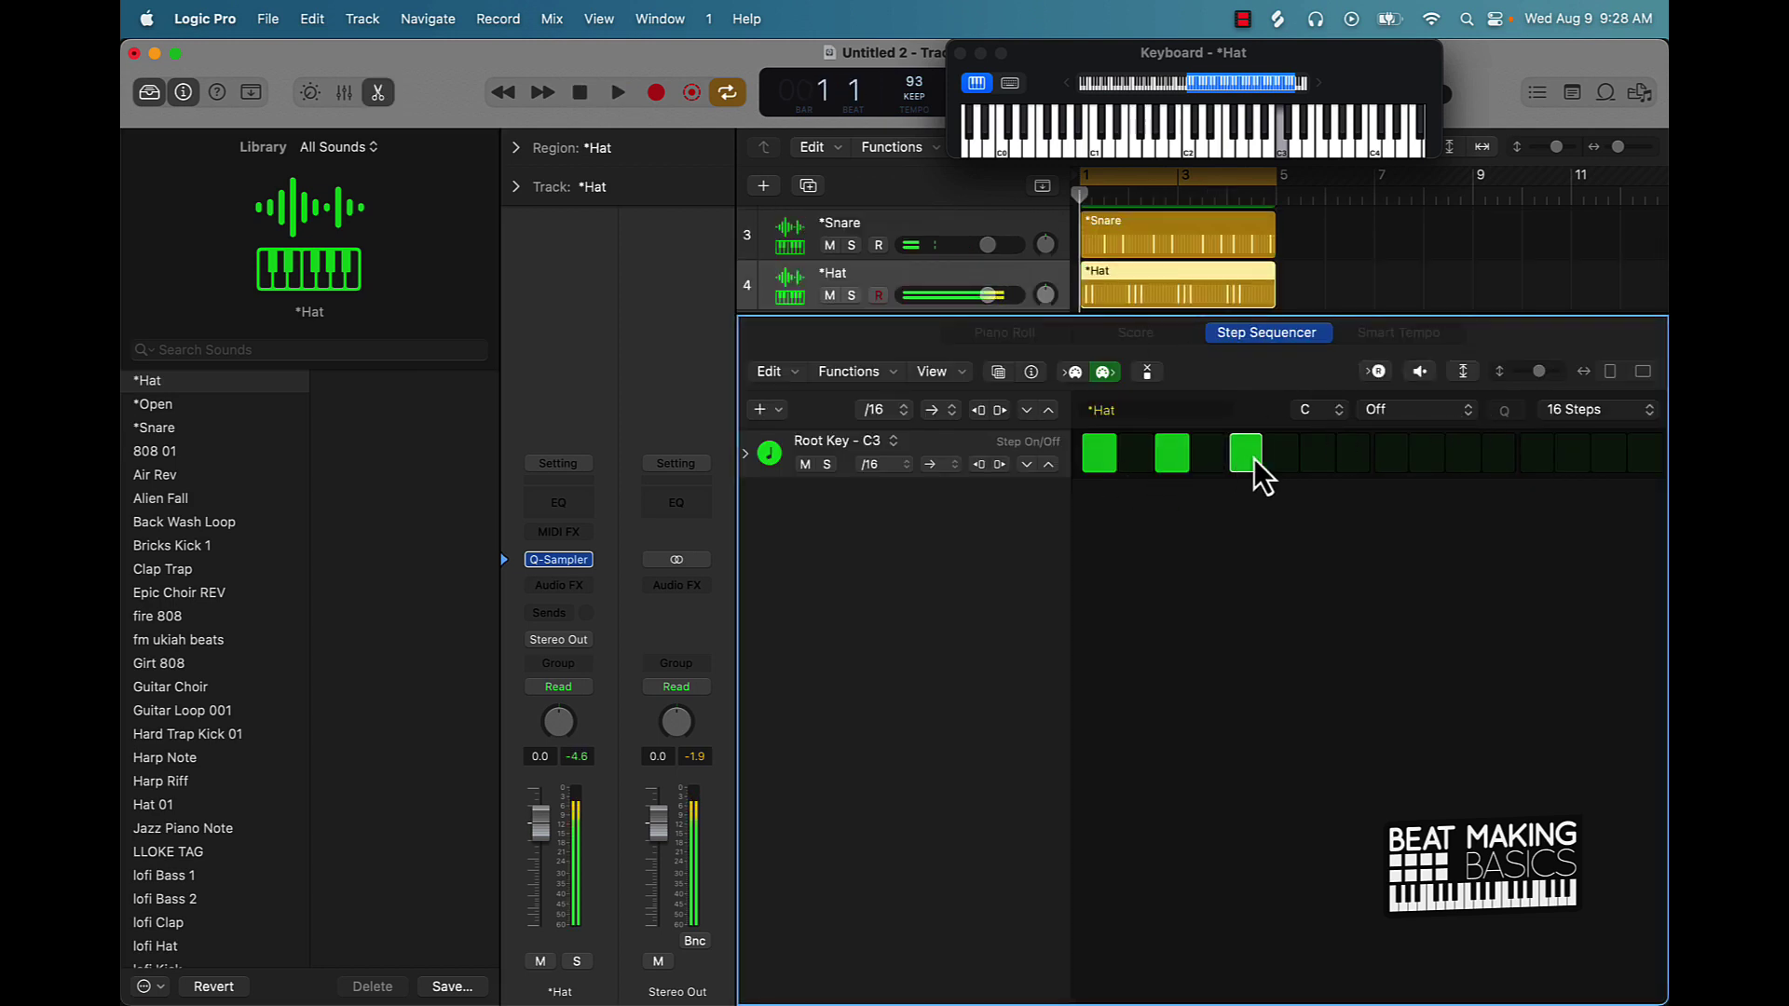
left_click(1316, 456)
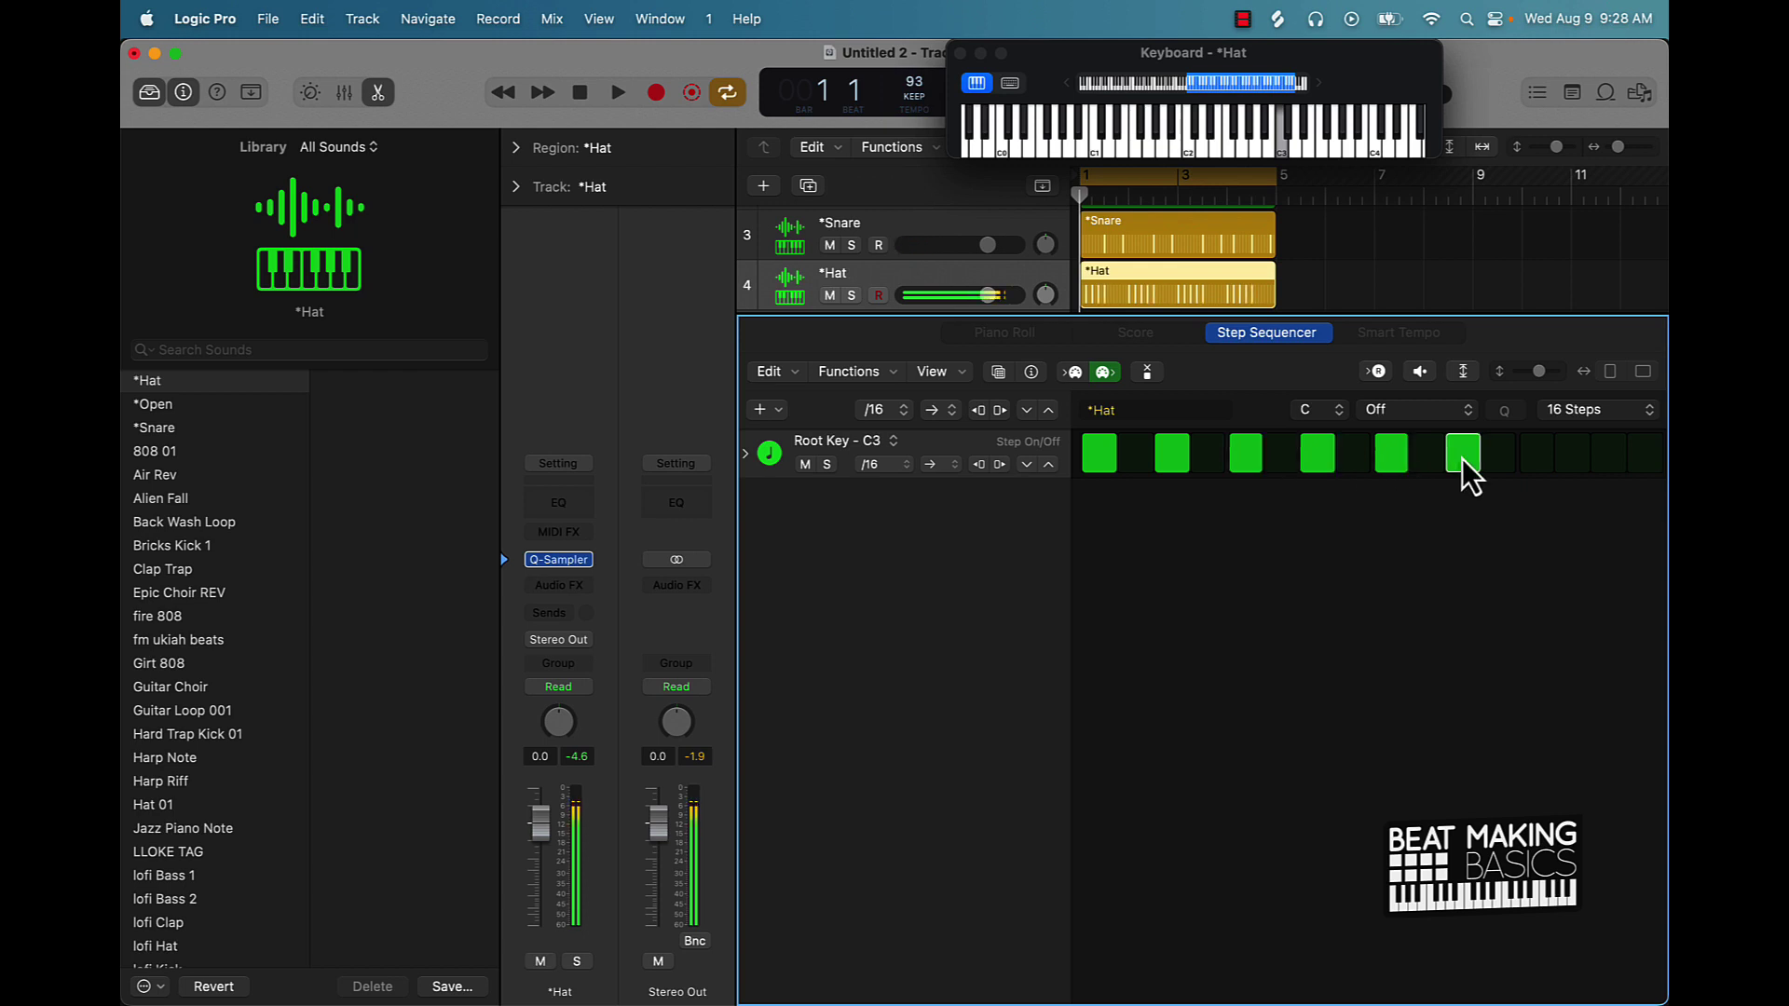
key("space")
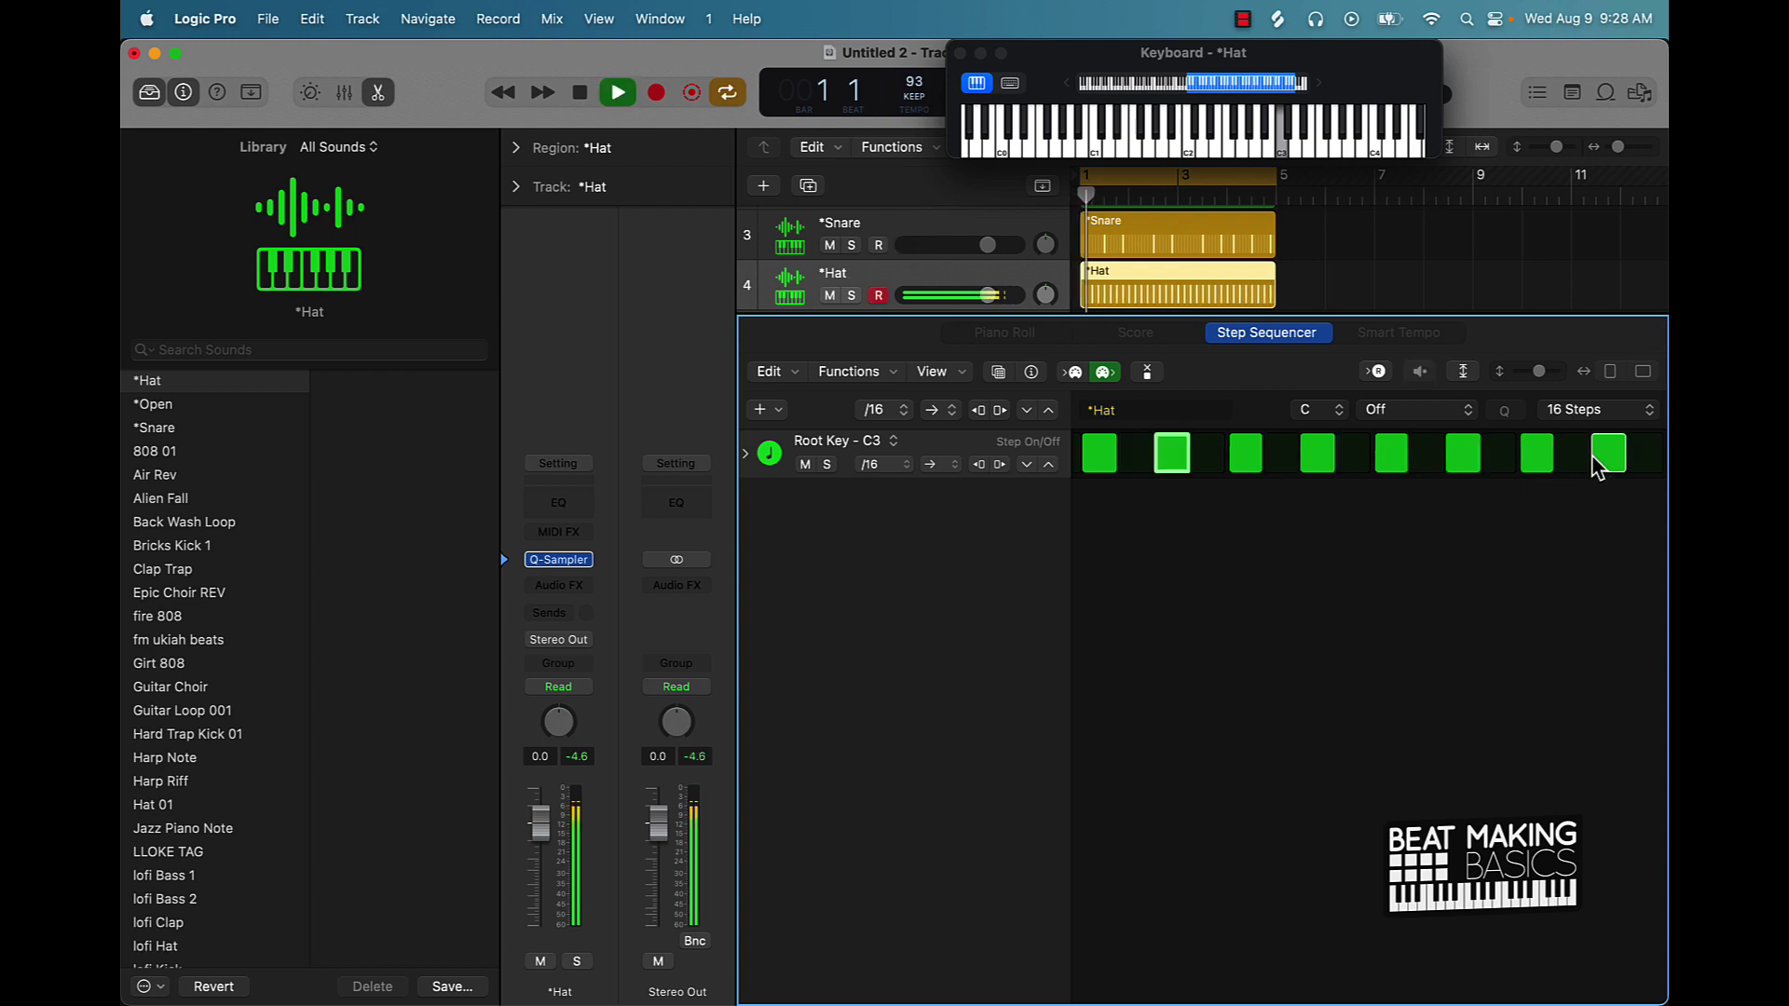
Extend the *Hat pattern to 32 steps, add an extra hit on step 14 of its second page, and close the editor.
left_click(1558, 416)
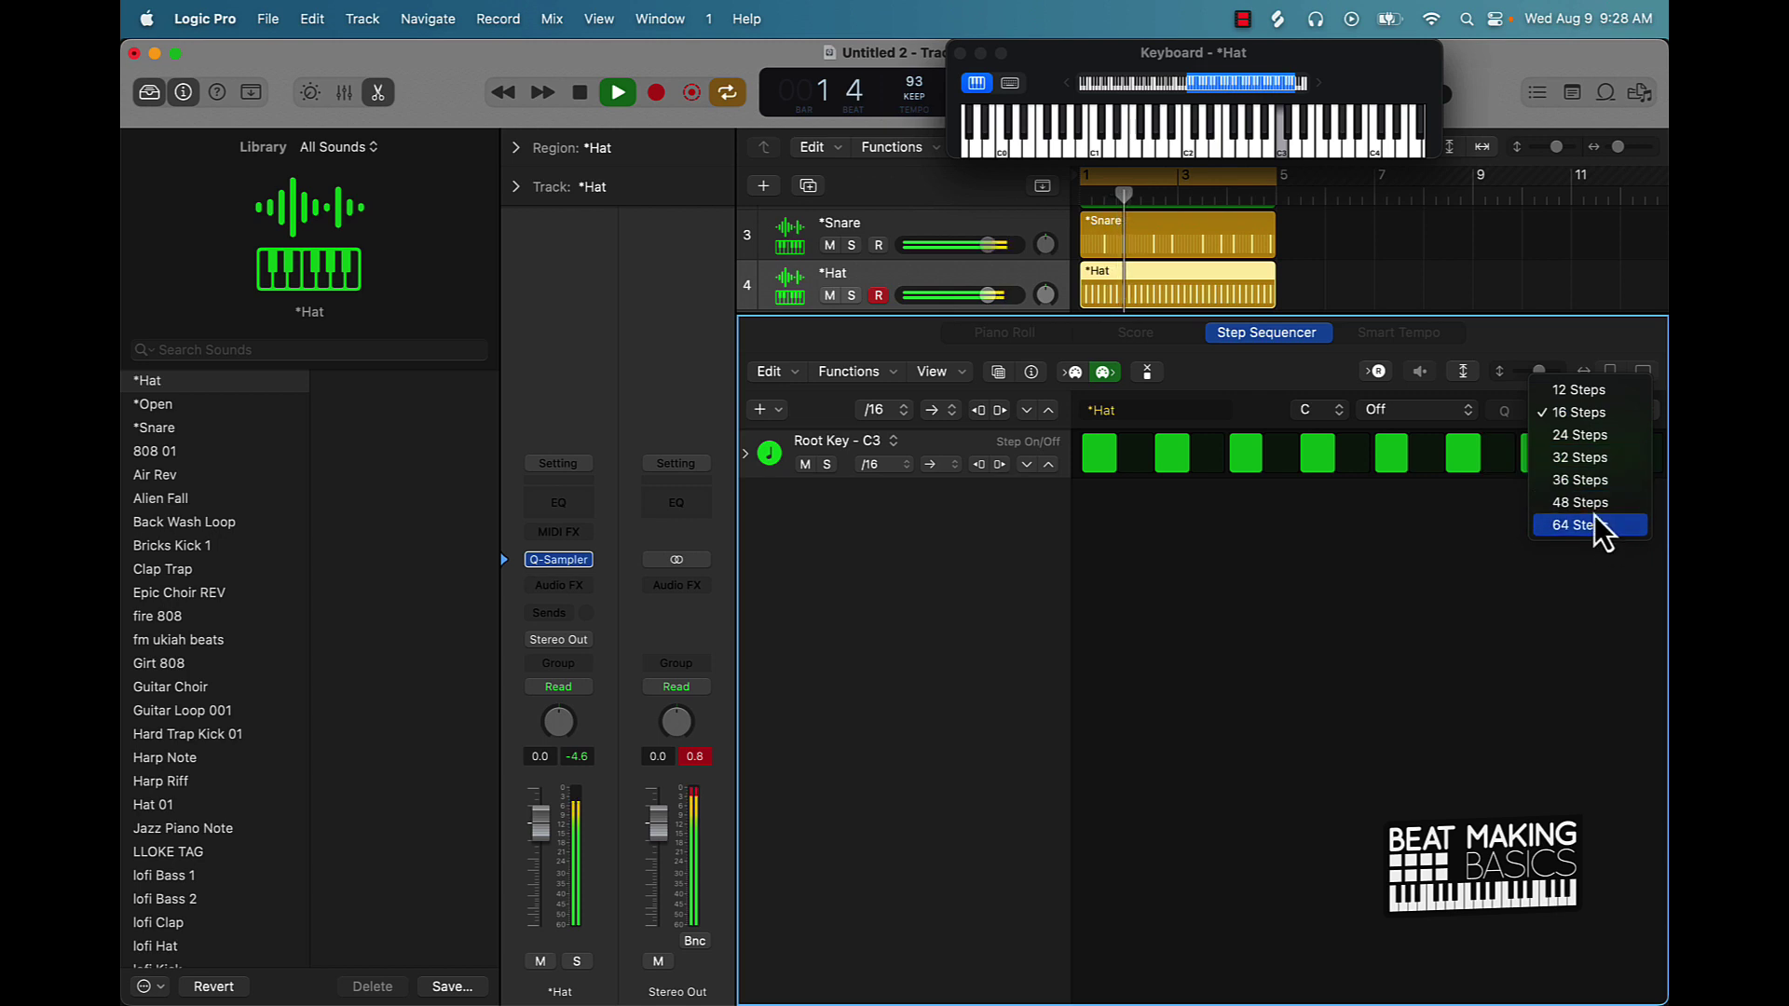
left_click(1584, 466)
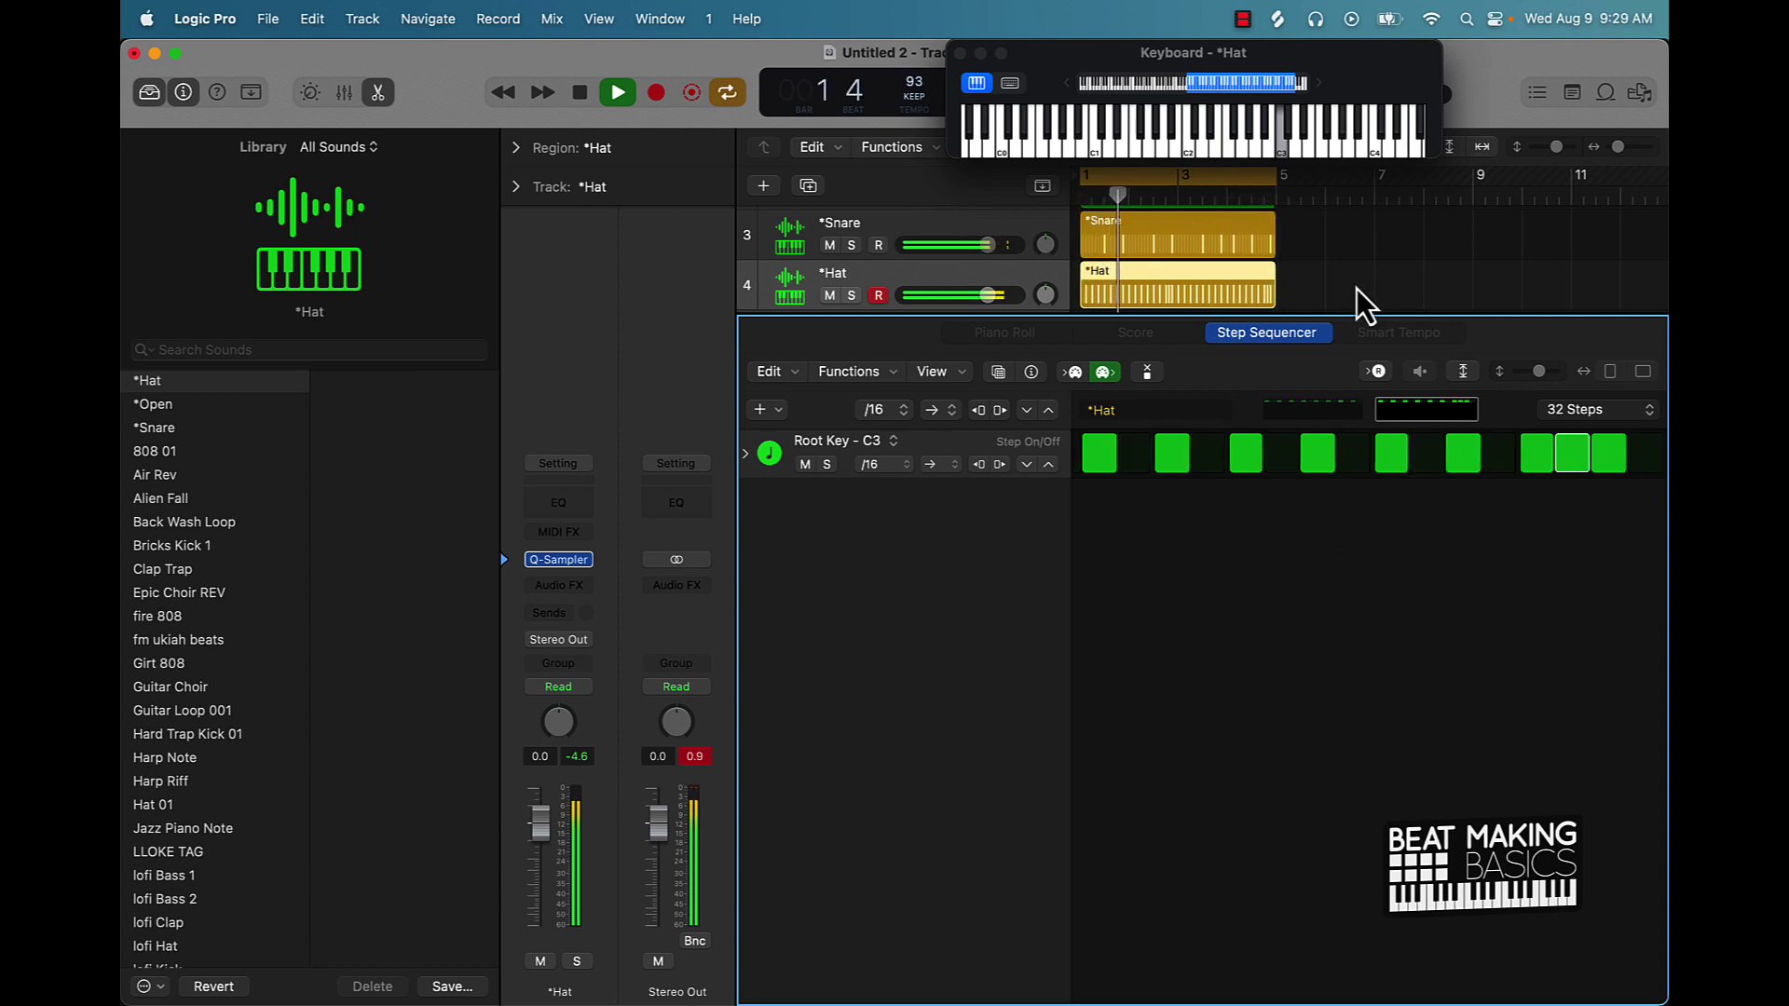
left_click(1354, 260)
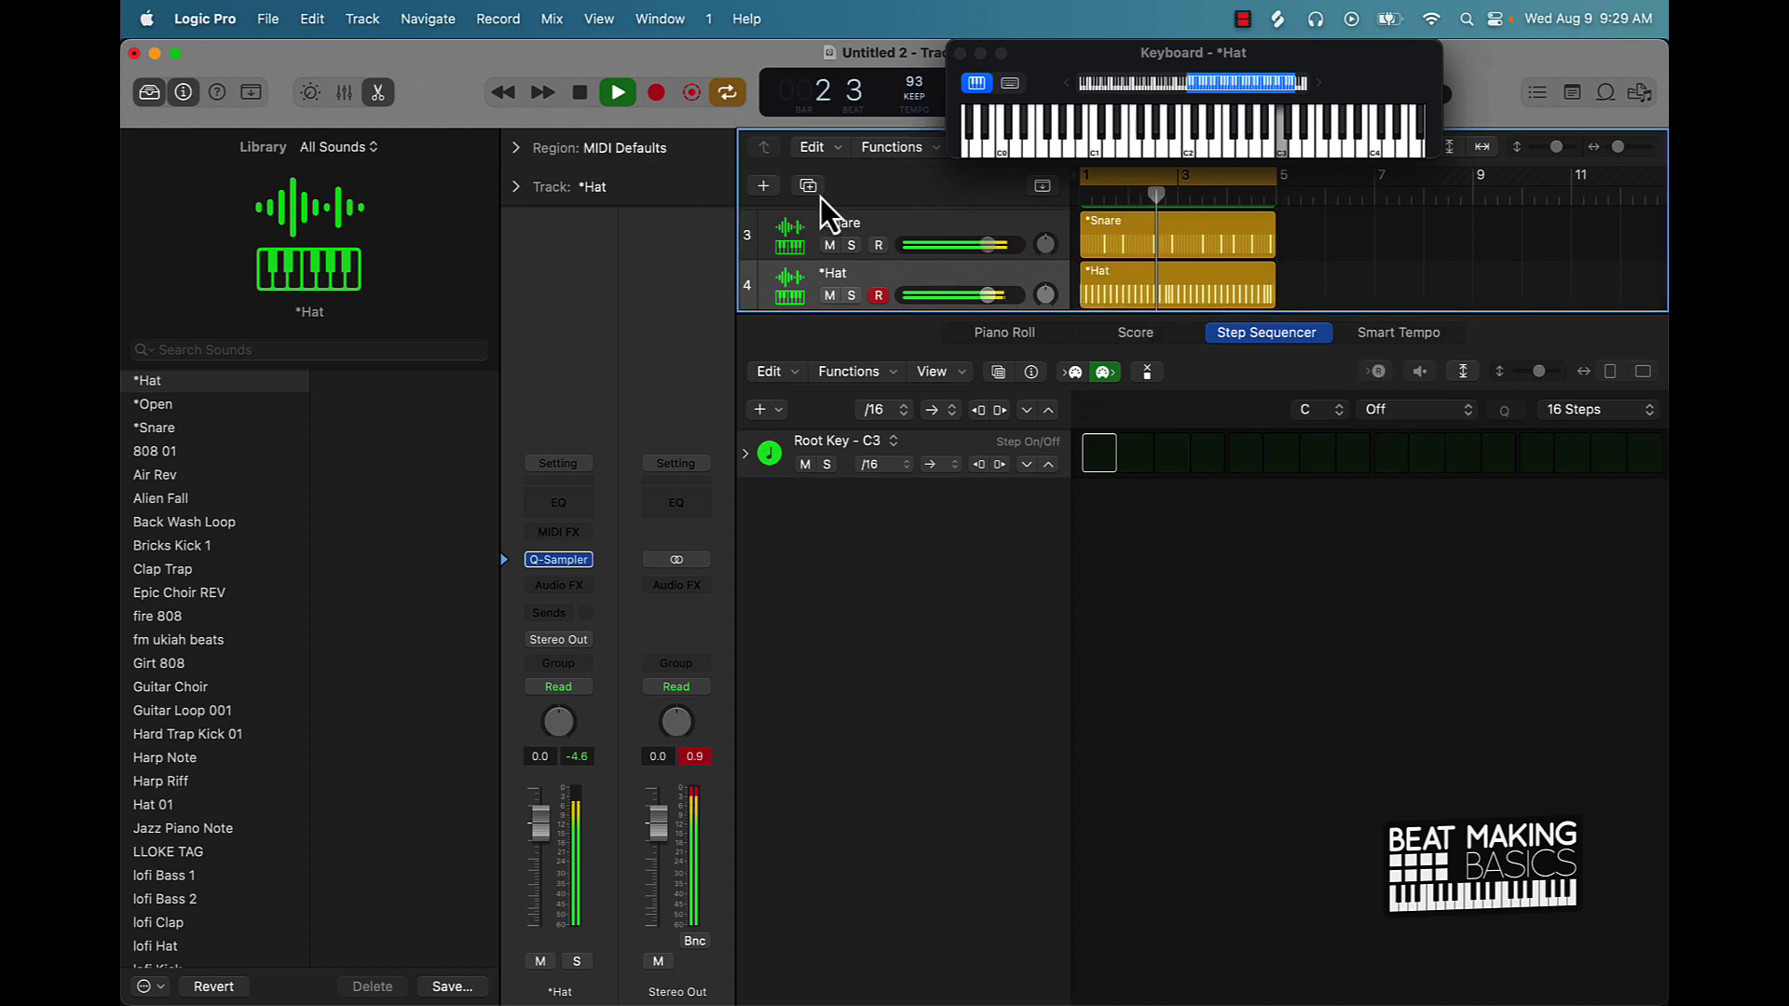
left_click(377, 93)
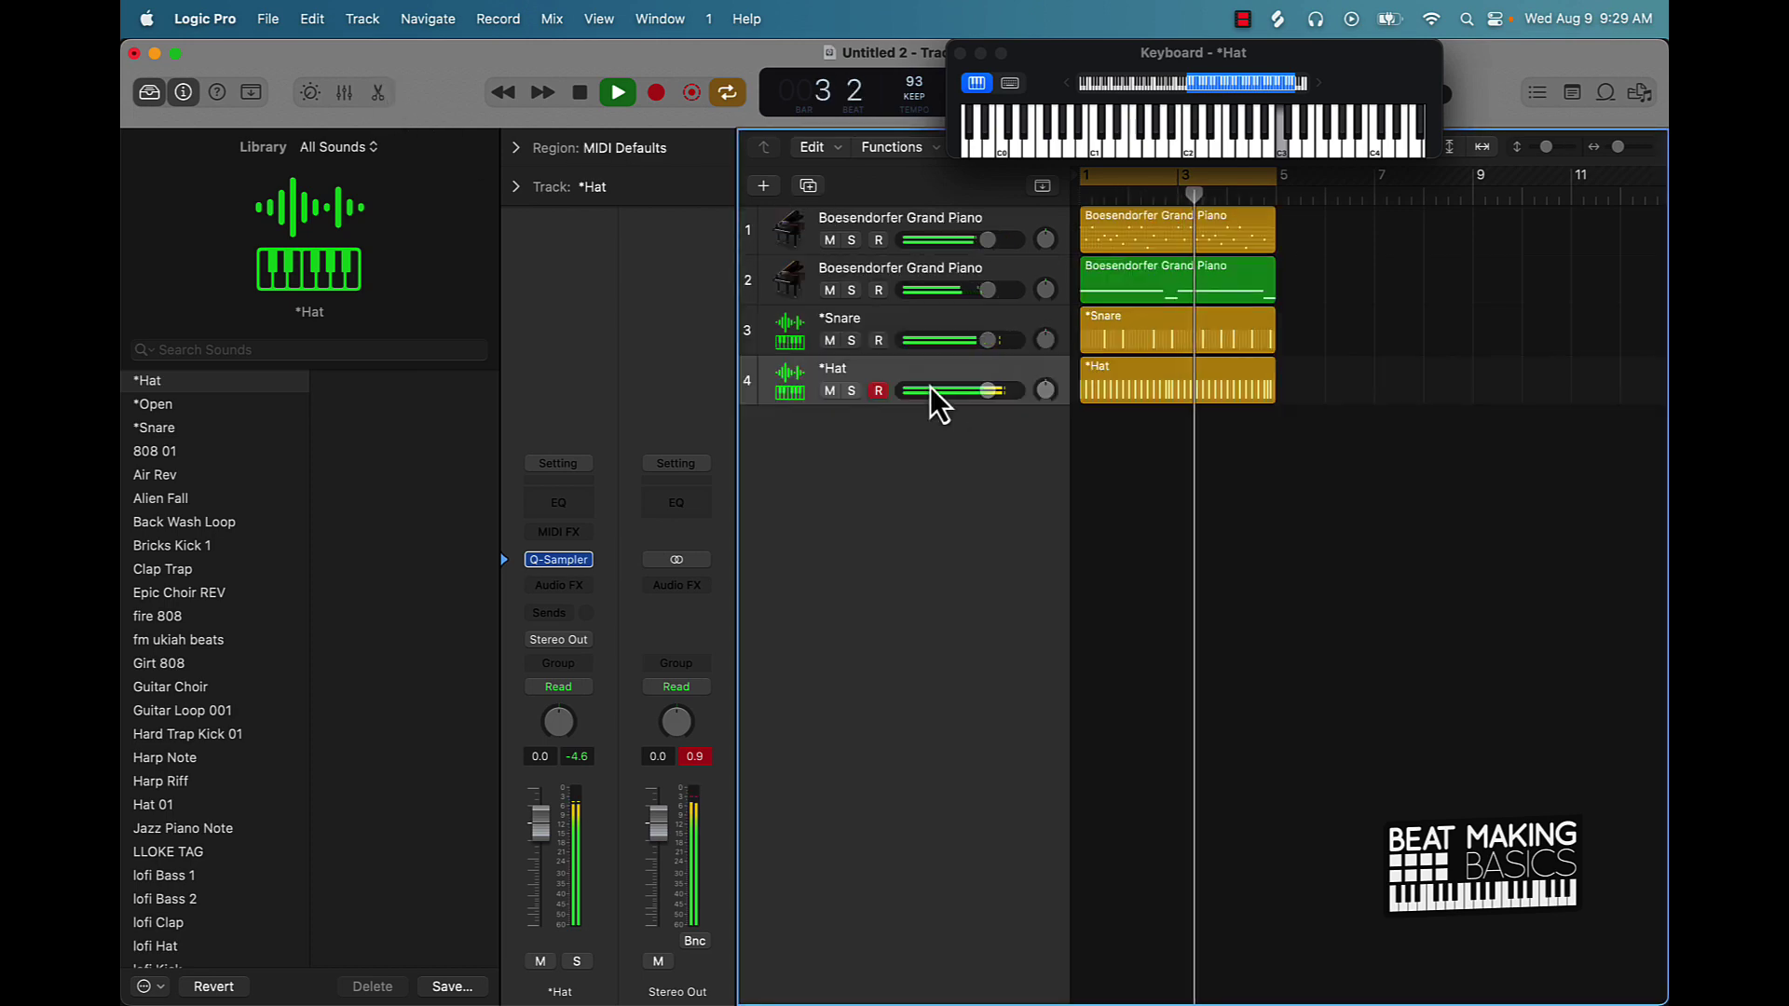
Stop playback, create a new Quick Sampler software instrument track and load the Clap Trap sound on it.
key("space")
left_click(764, 184)
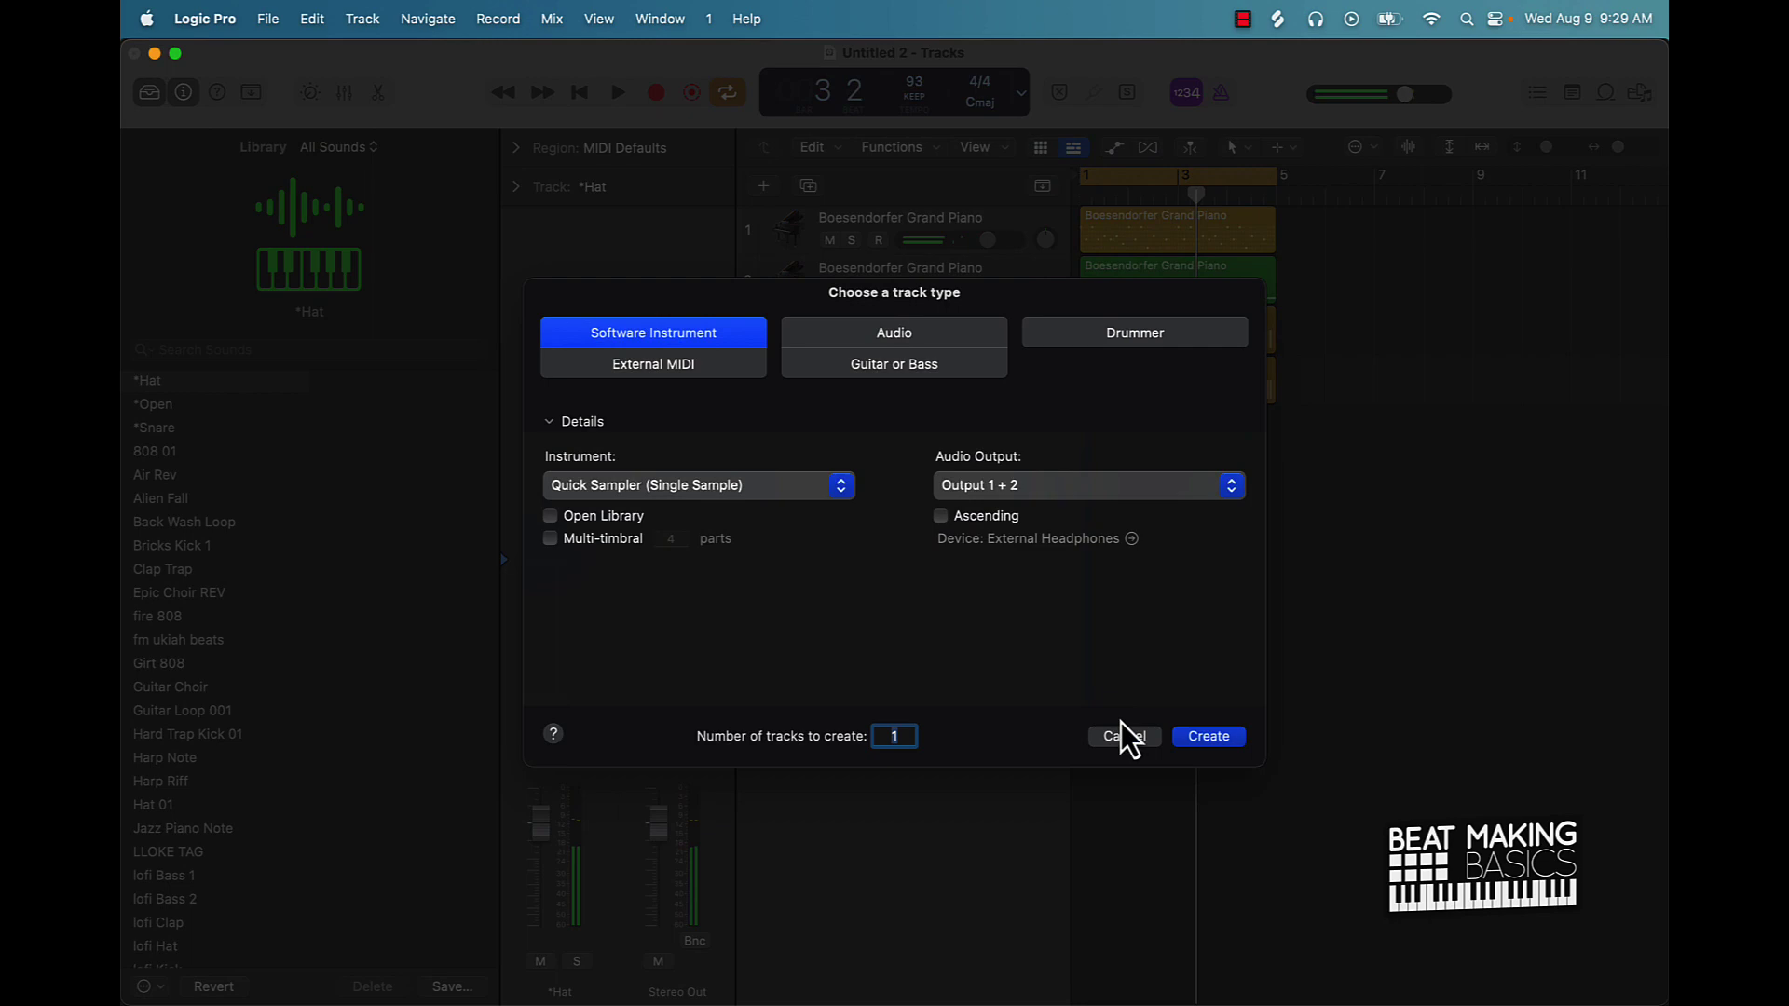
left_click(1208, 736)
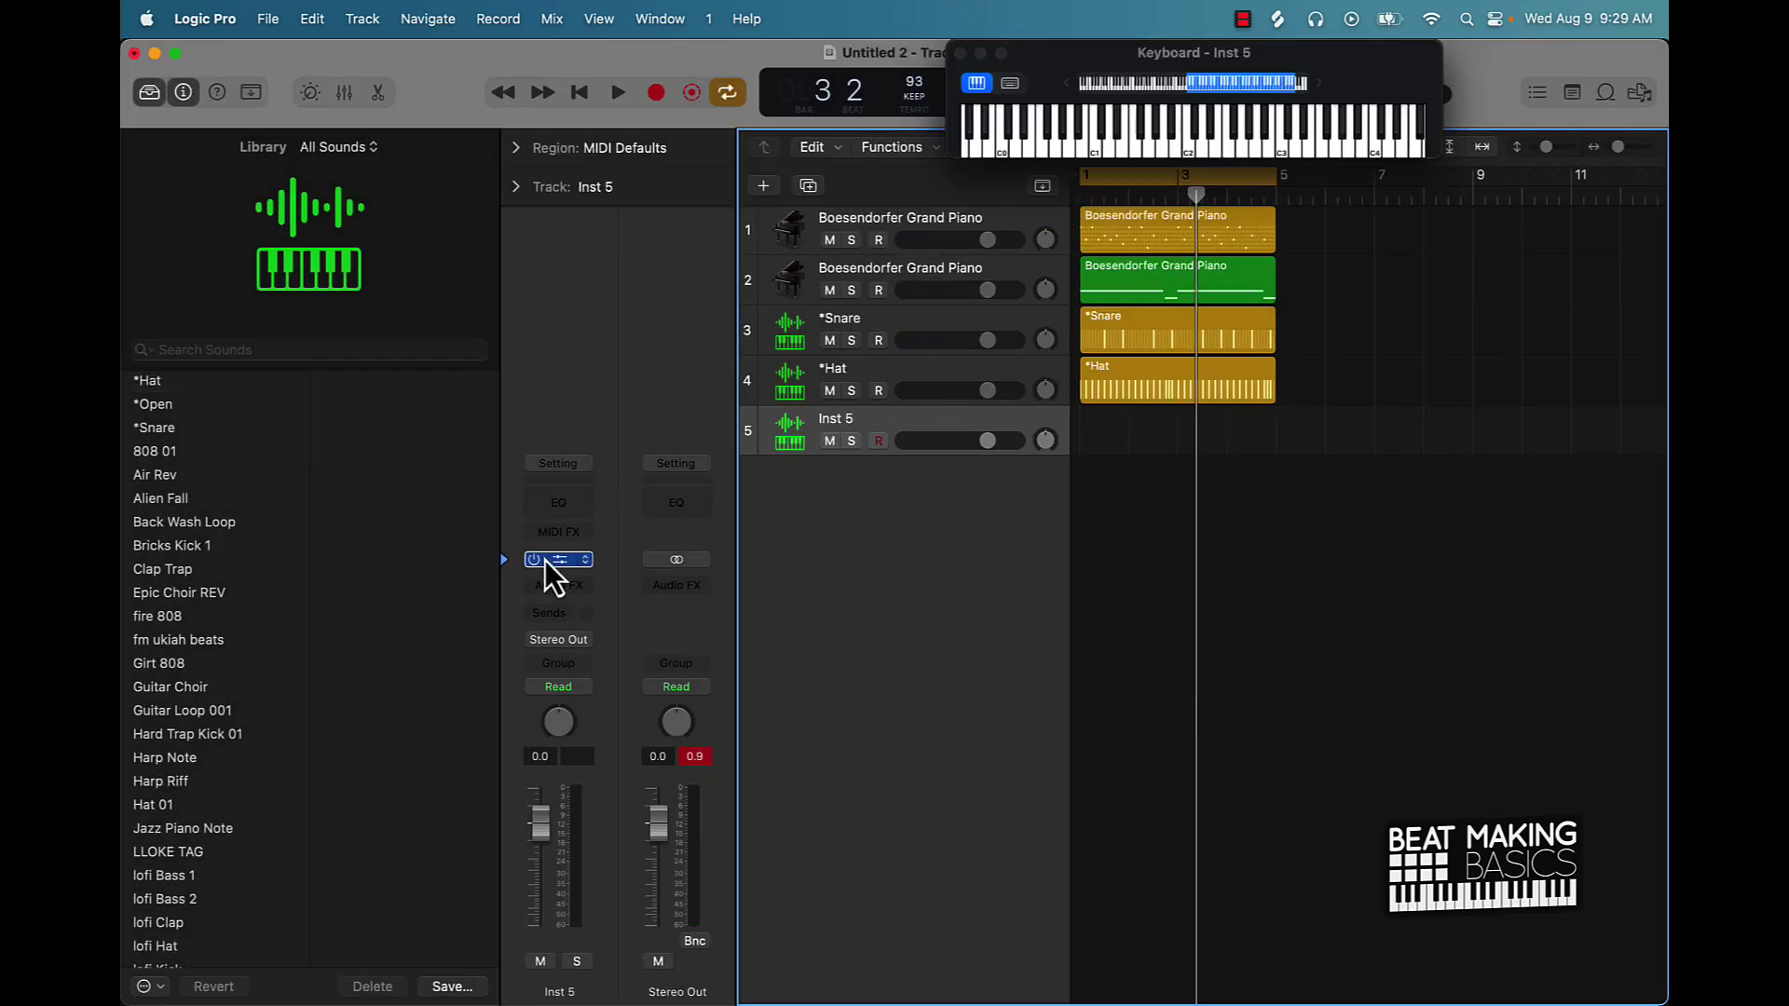
left_click(177, 575)
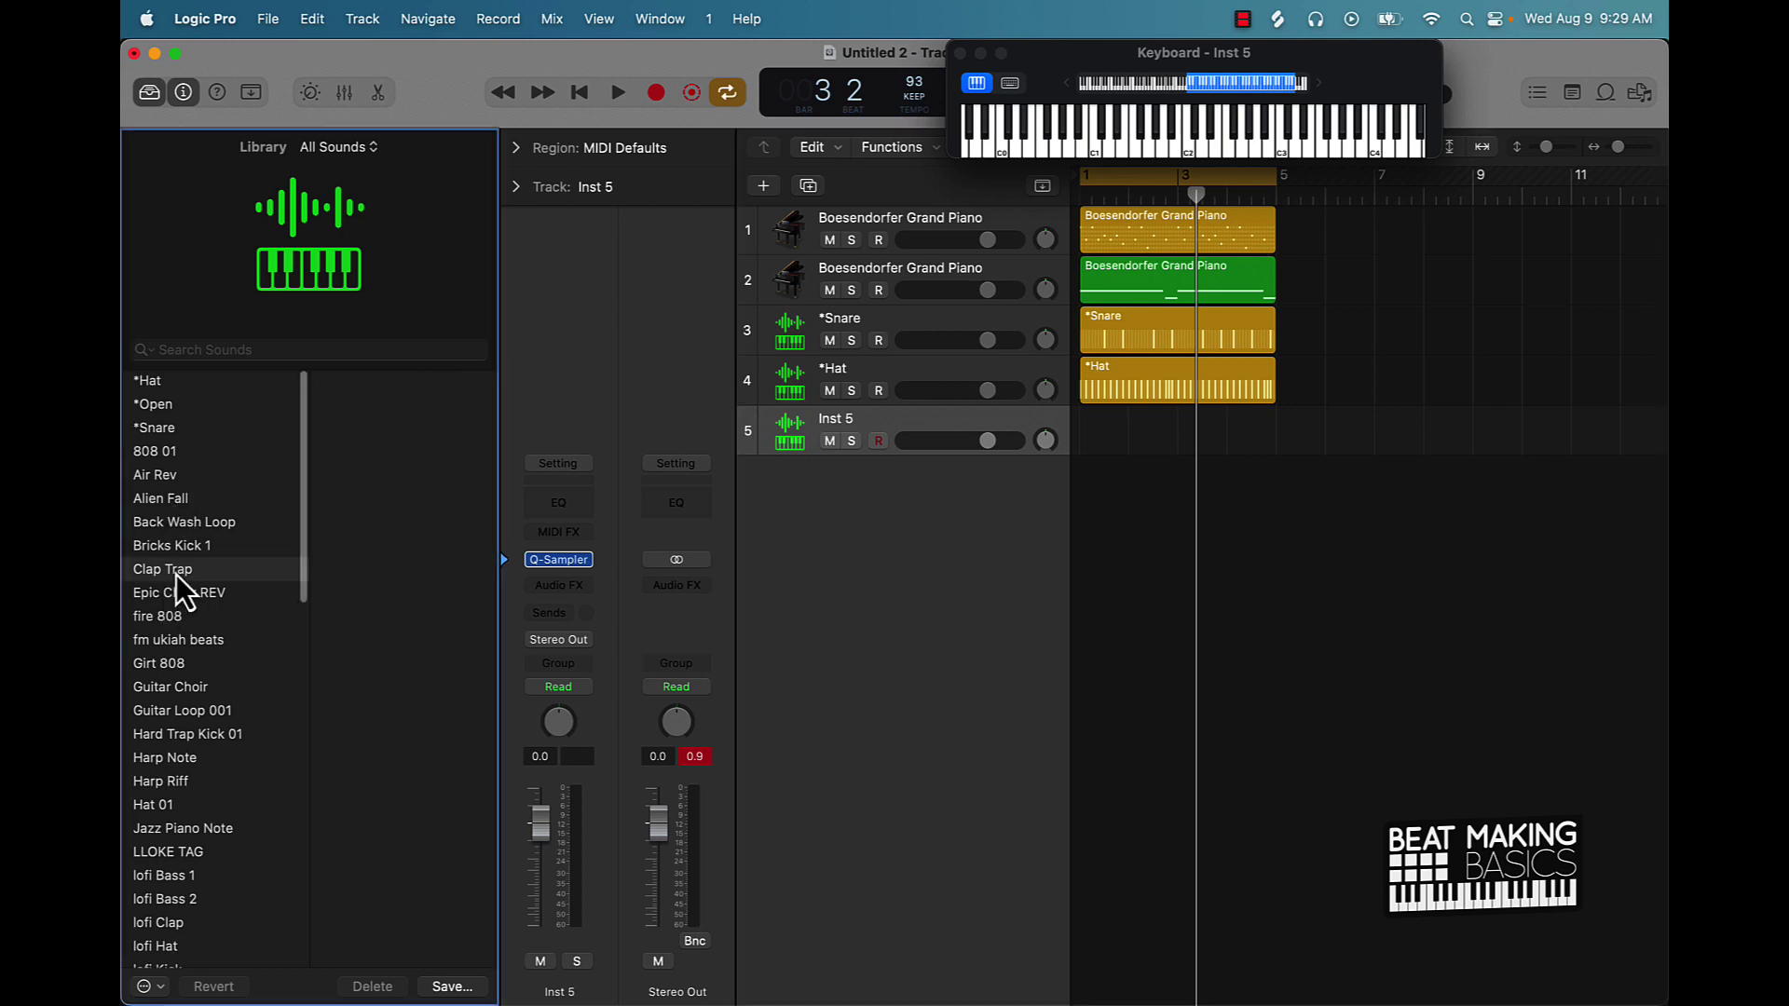
Create a step pattern on the Clap Trap track with a hit on step 9, and move its region to bar 1.
left_click(378, 92)
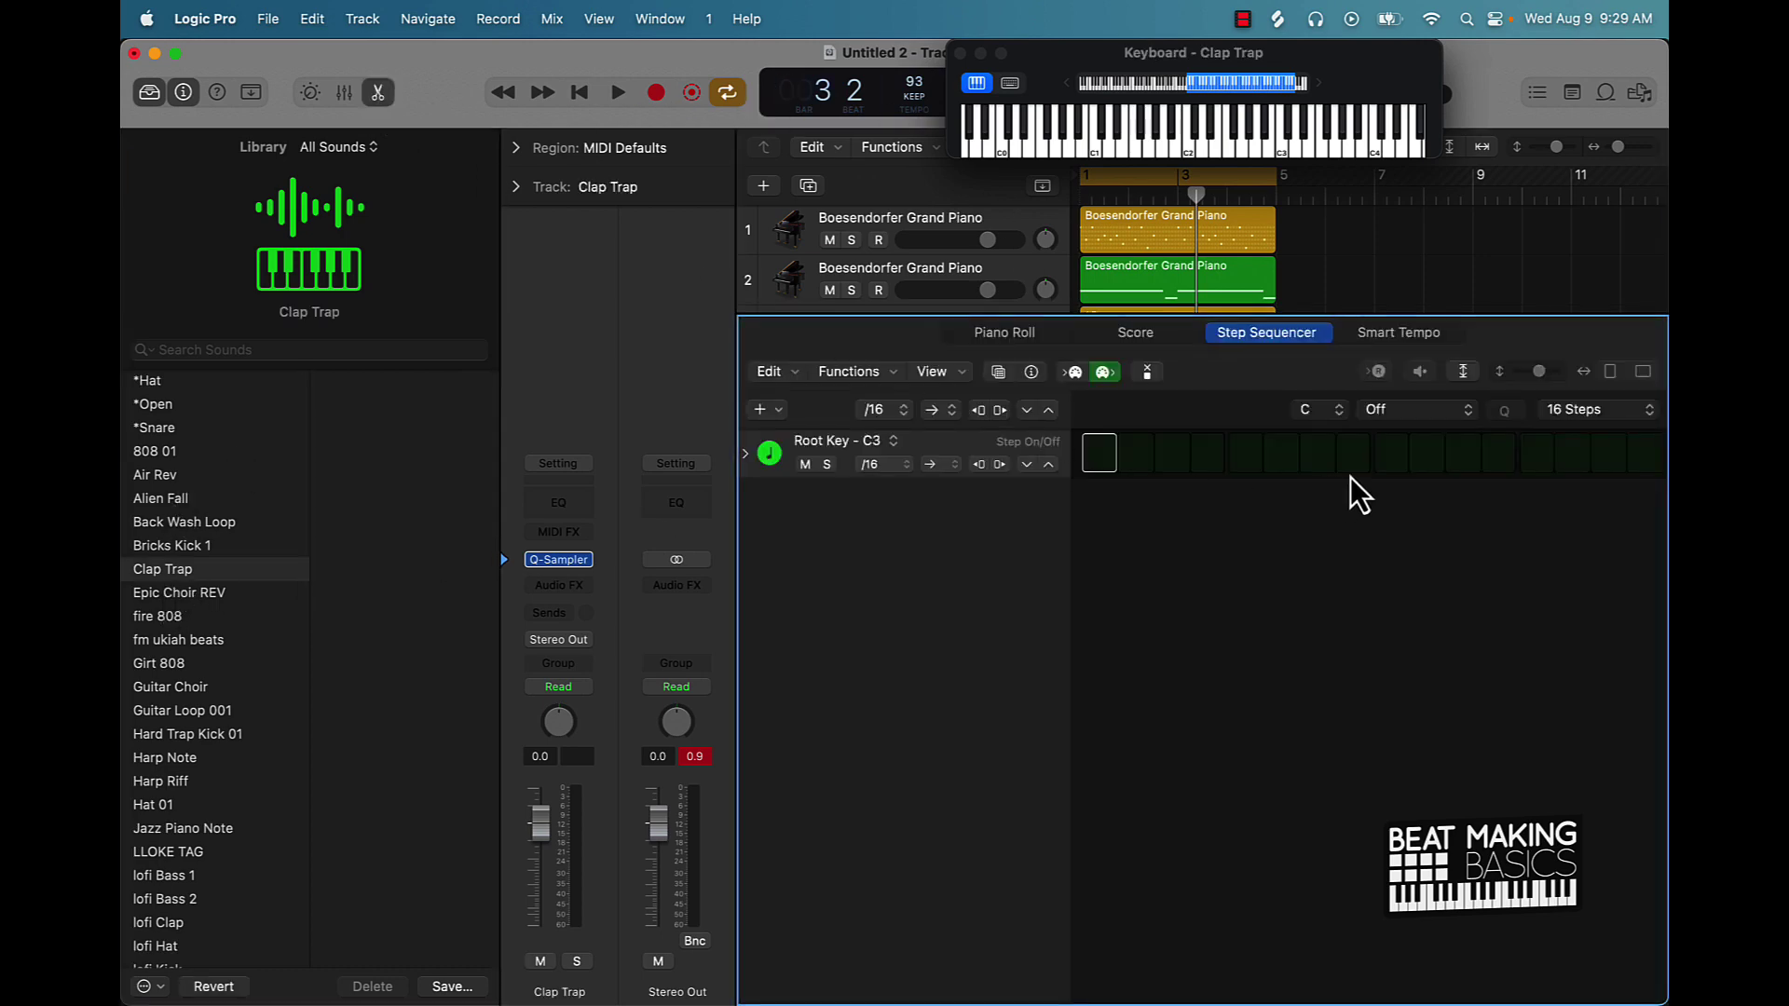
left_click(1391, 454)
left_click_drag(1233, 272, 1101, 281)
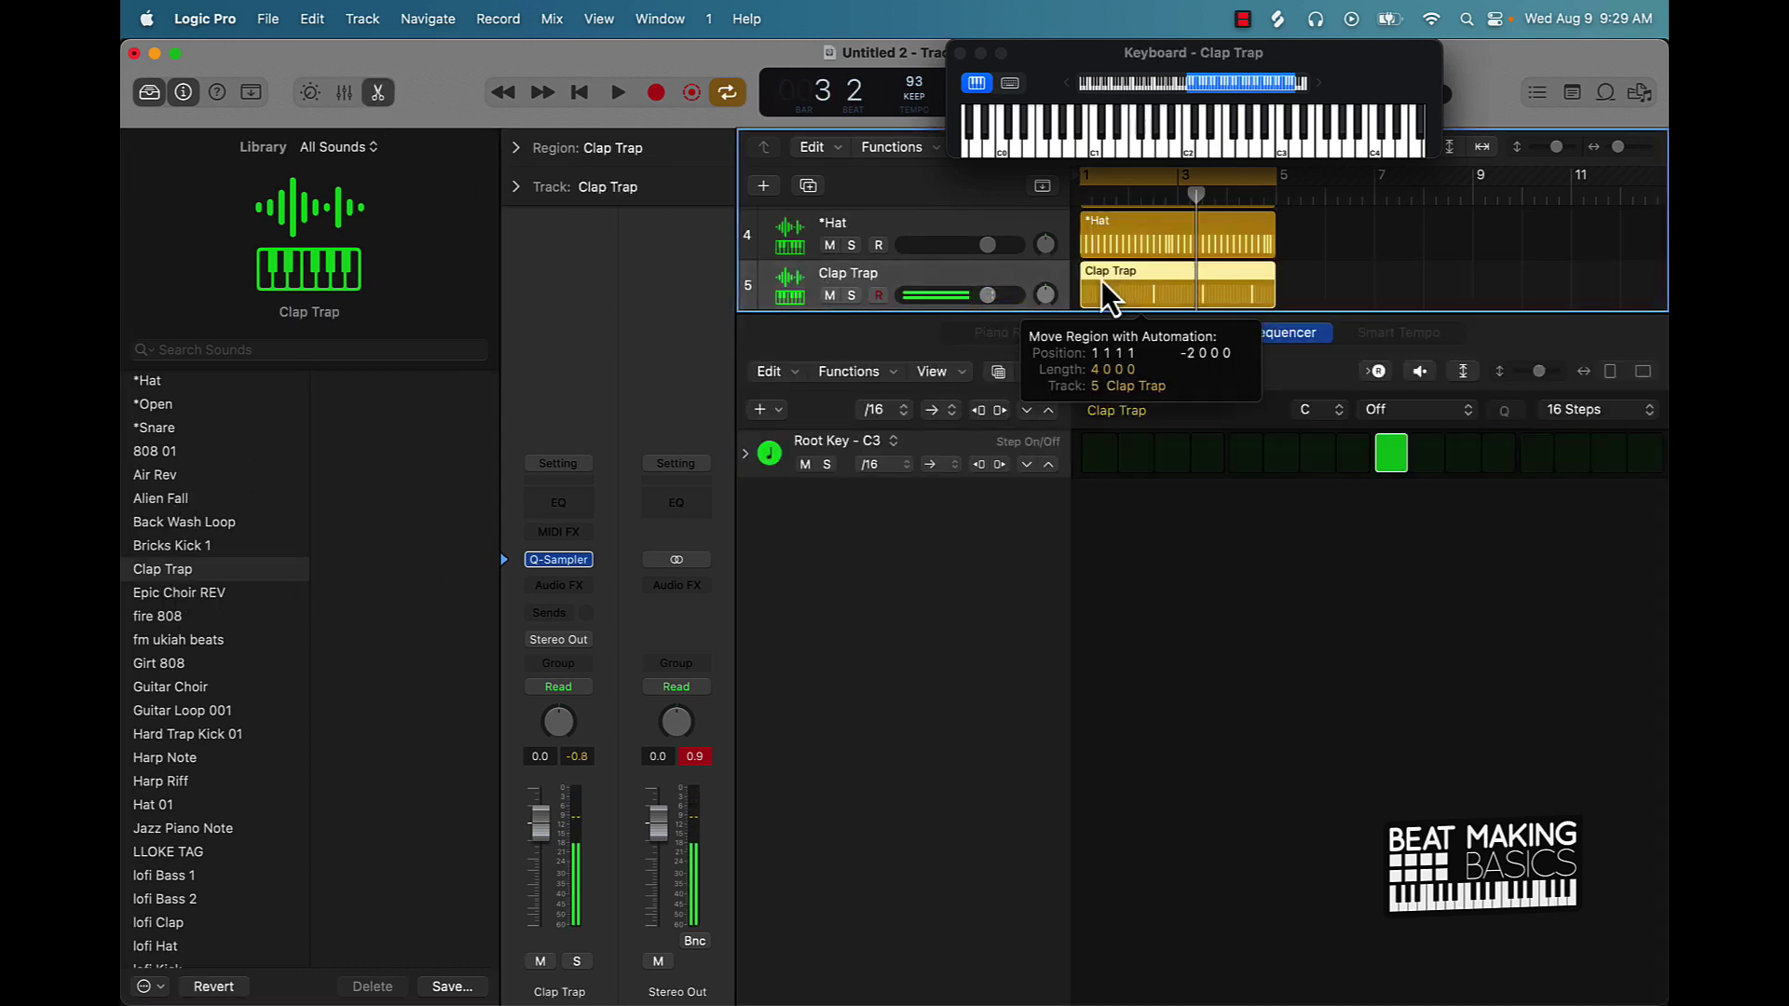
Play the beat from the start, close the editor and move the Clap Trap track between the *Snare and *Hat tracks.
left_click(1373, 246)
key("Return")
key("space")
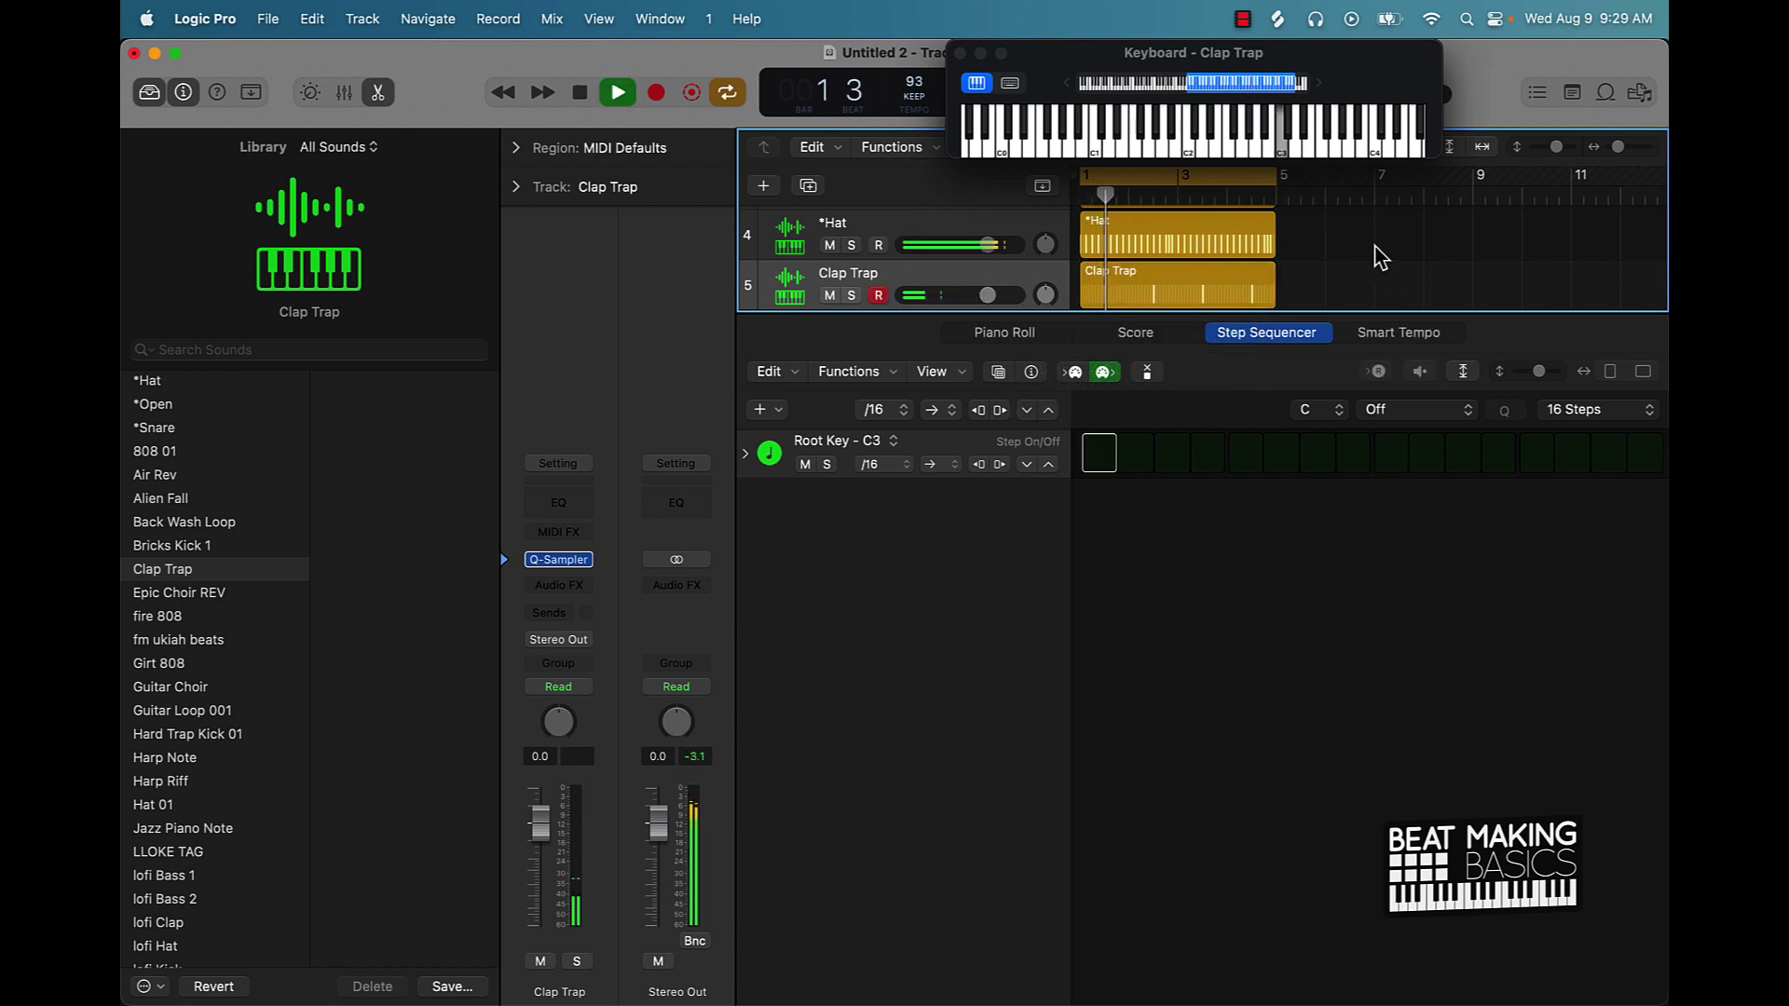
left_click(378, 93)
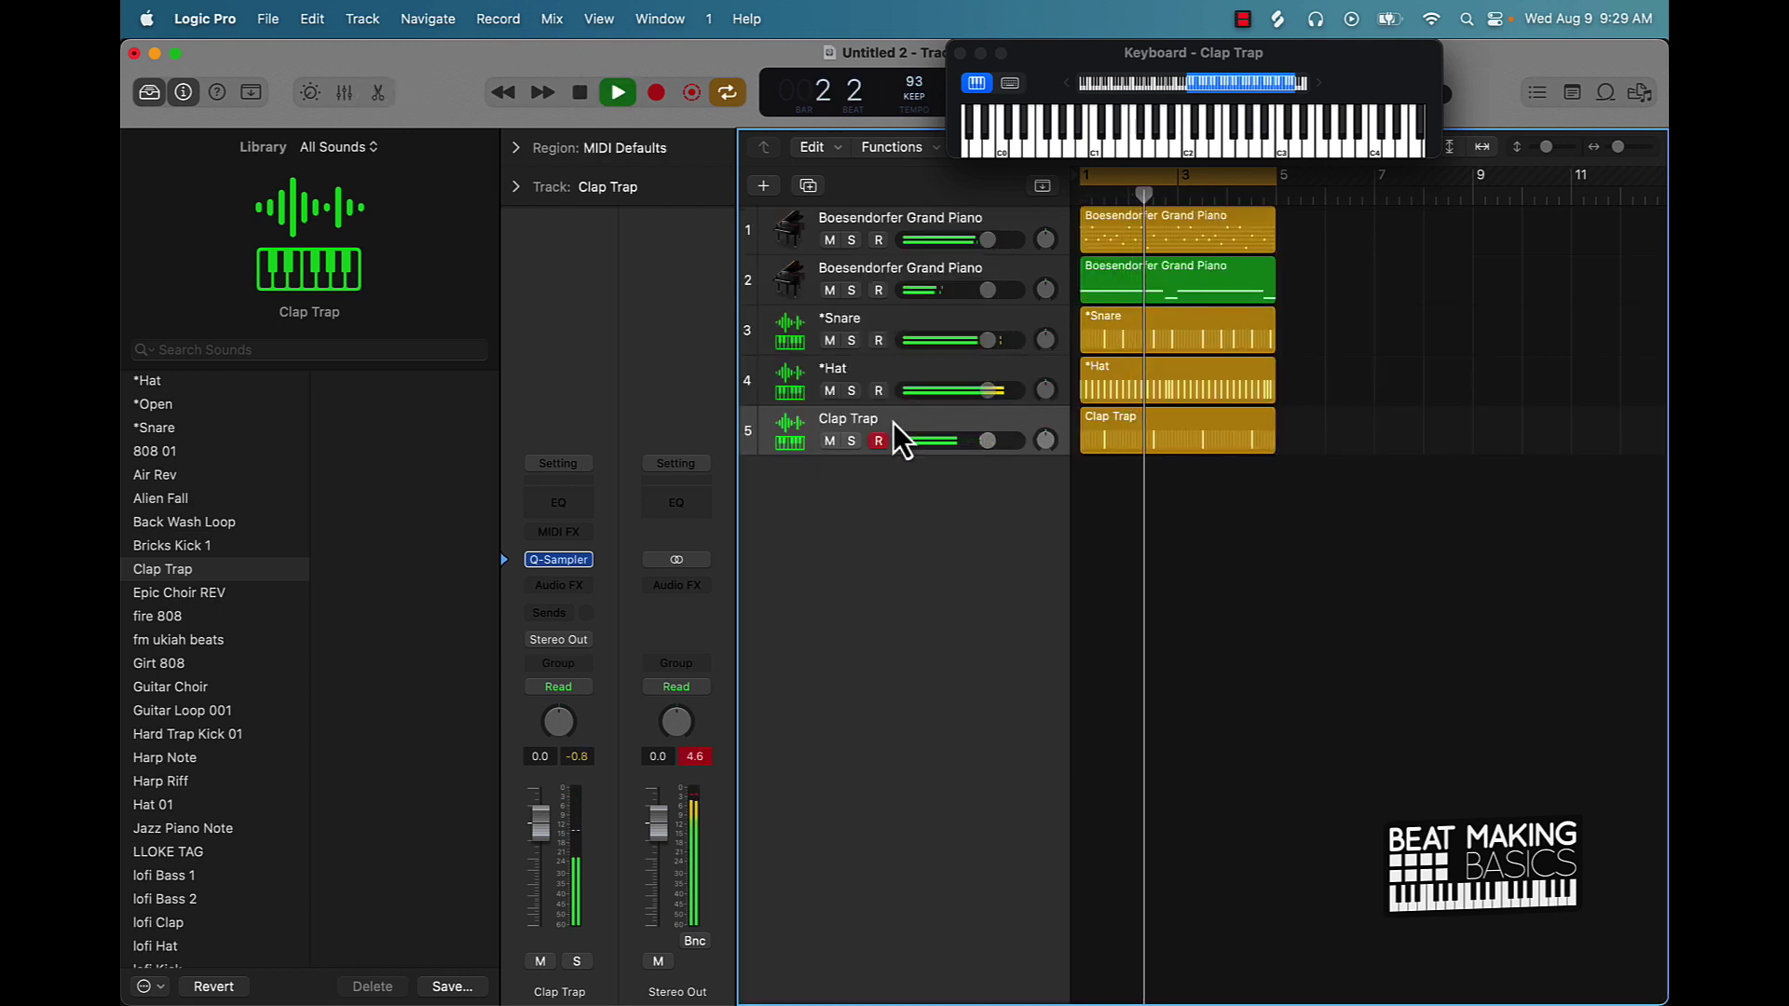
left_click_drag(894, 427, 887, 354)
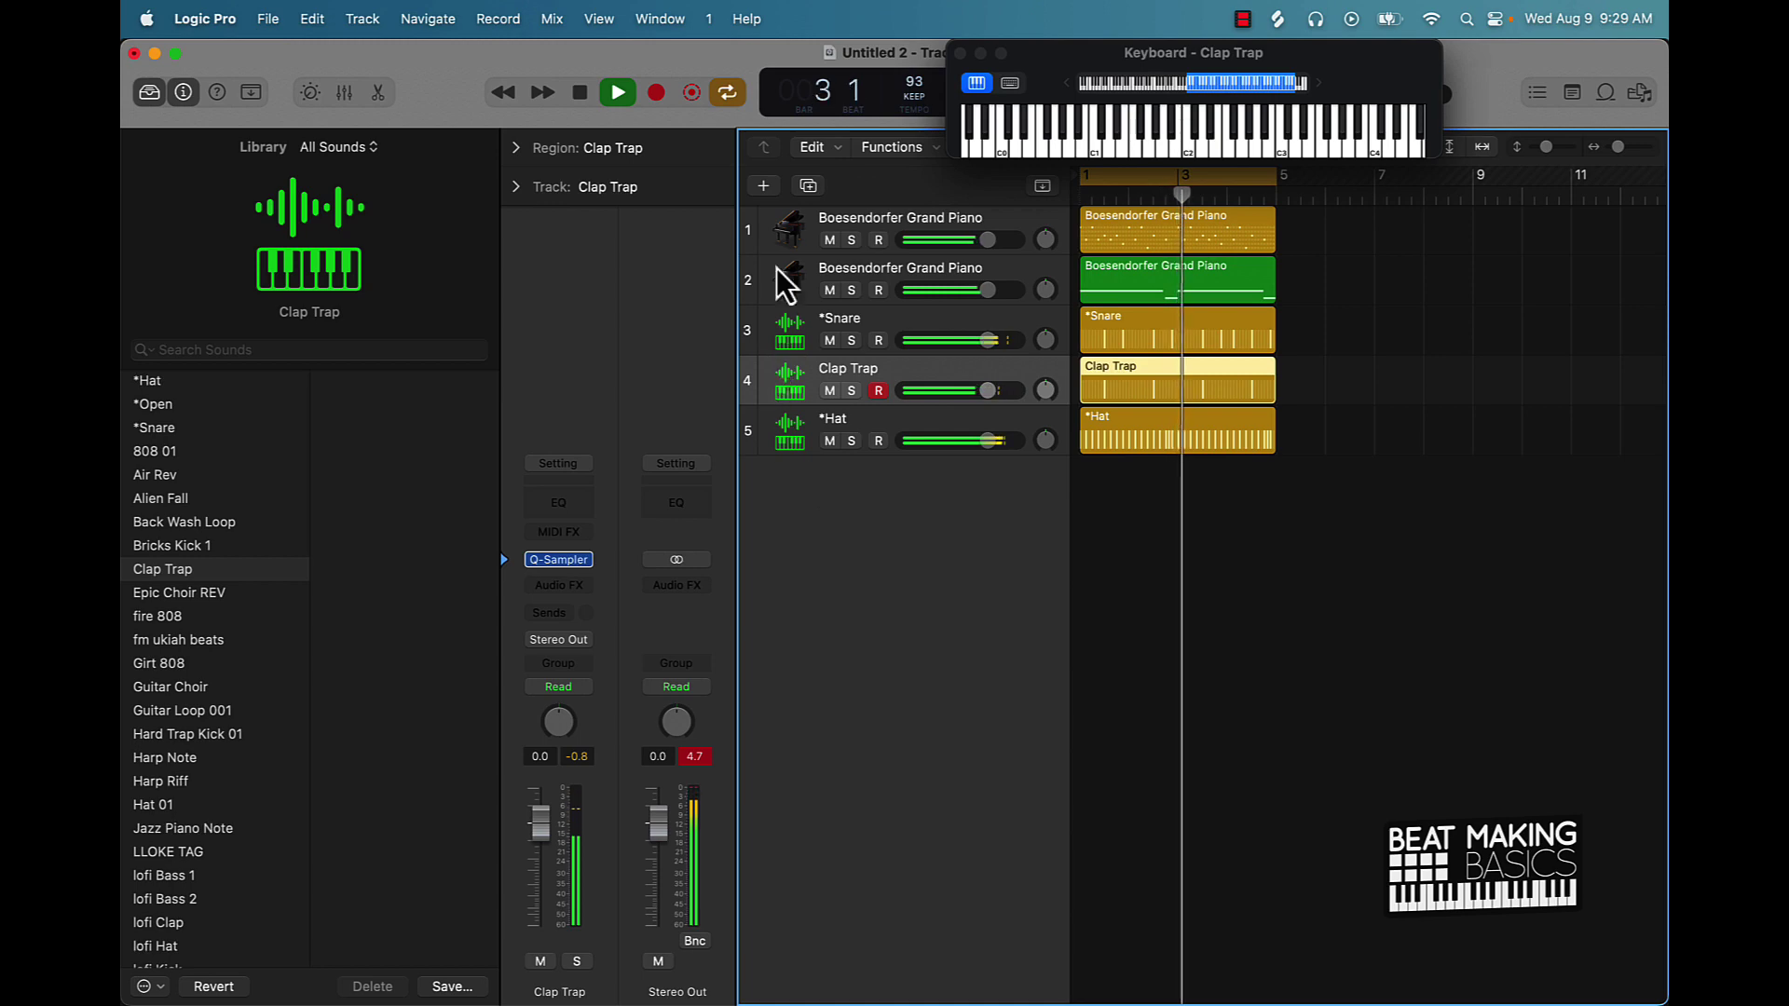
Create a Quick Sampler software instrument track below Clap Trap and load the *Open sound on it.
left_click(763, 185)
left_click(1201, 736)
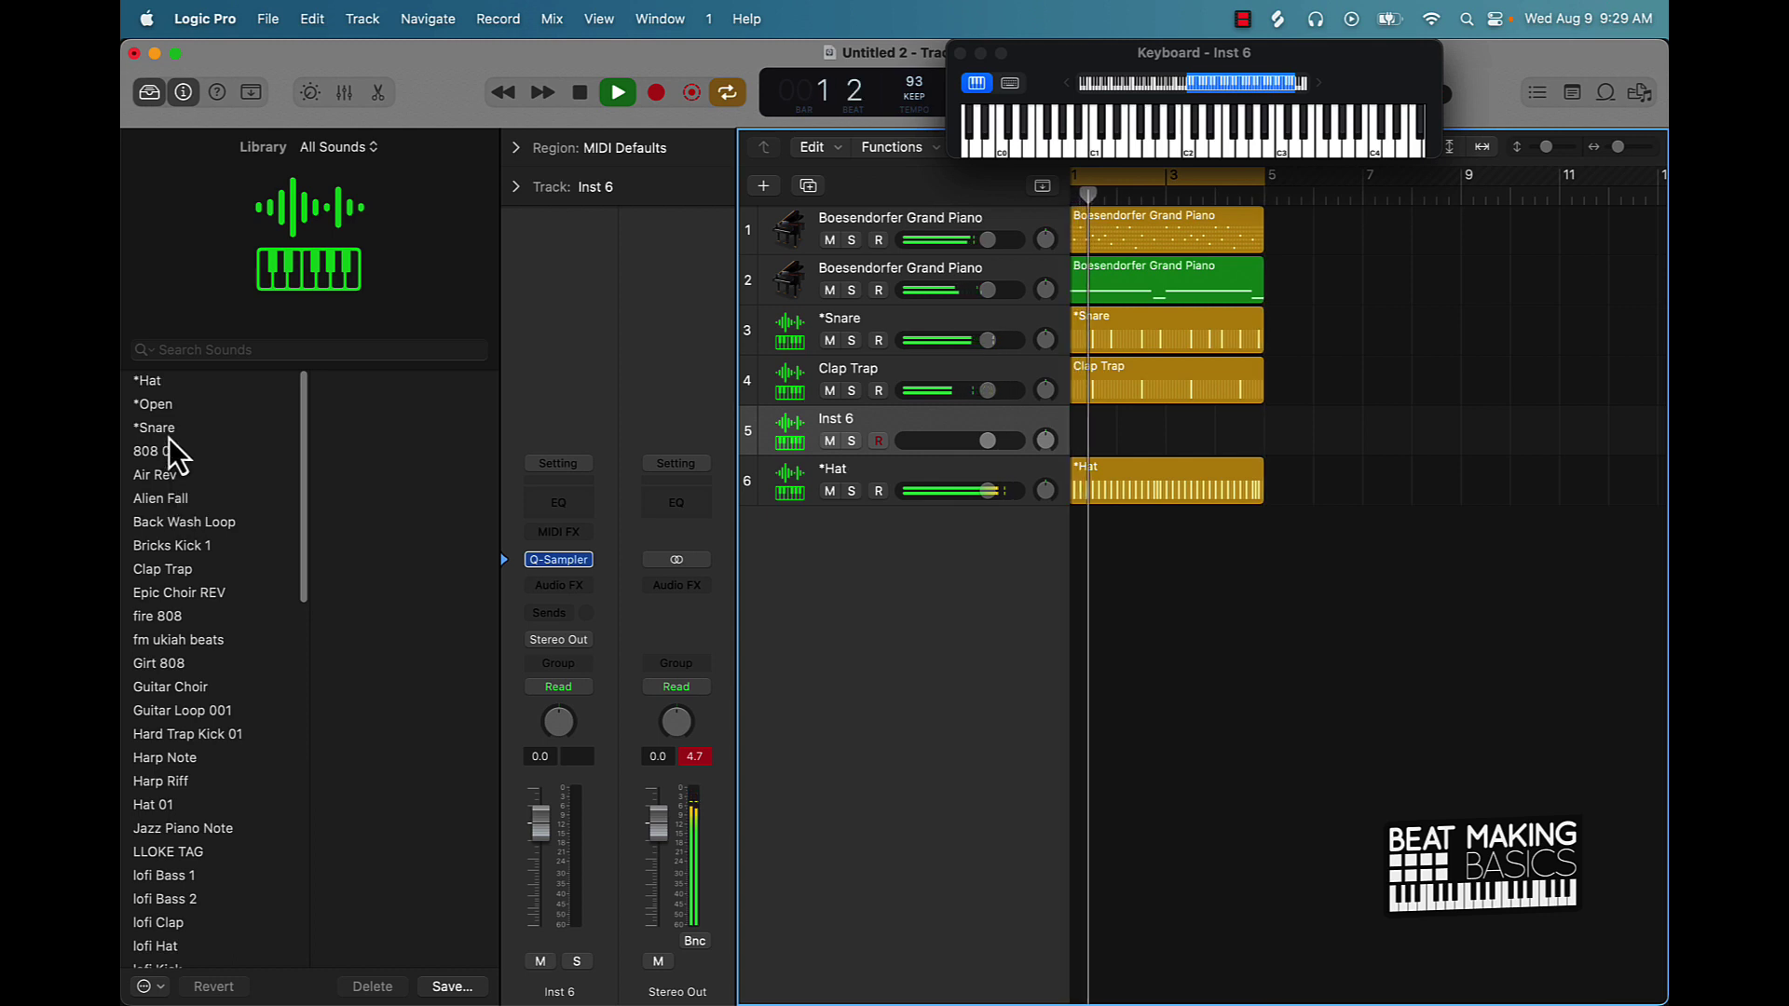
left_click(162, 404)
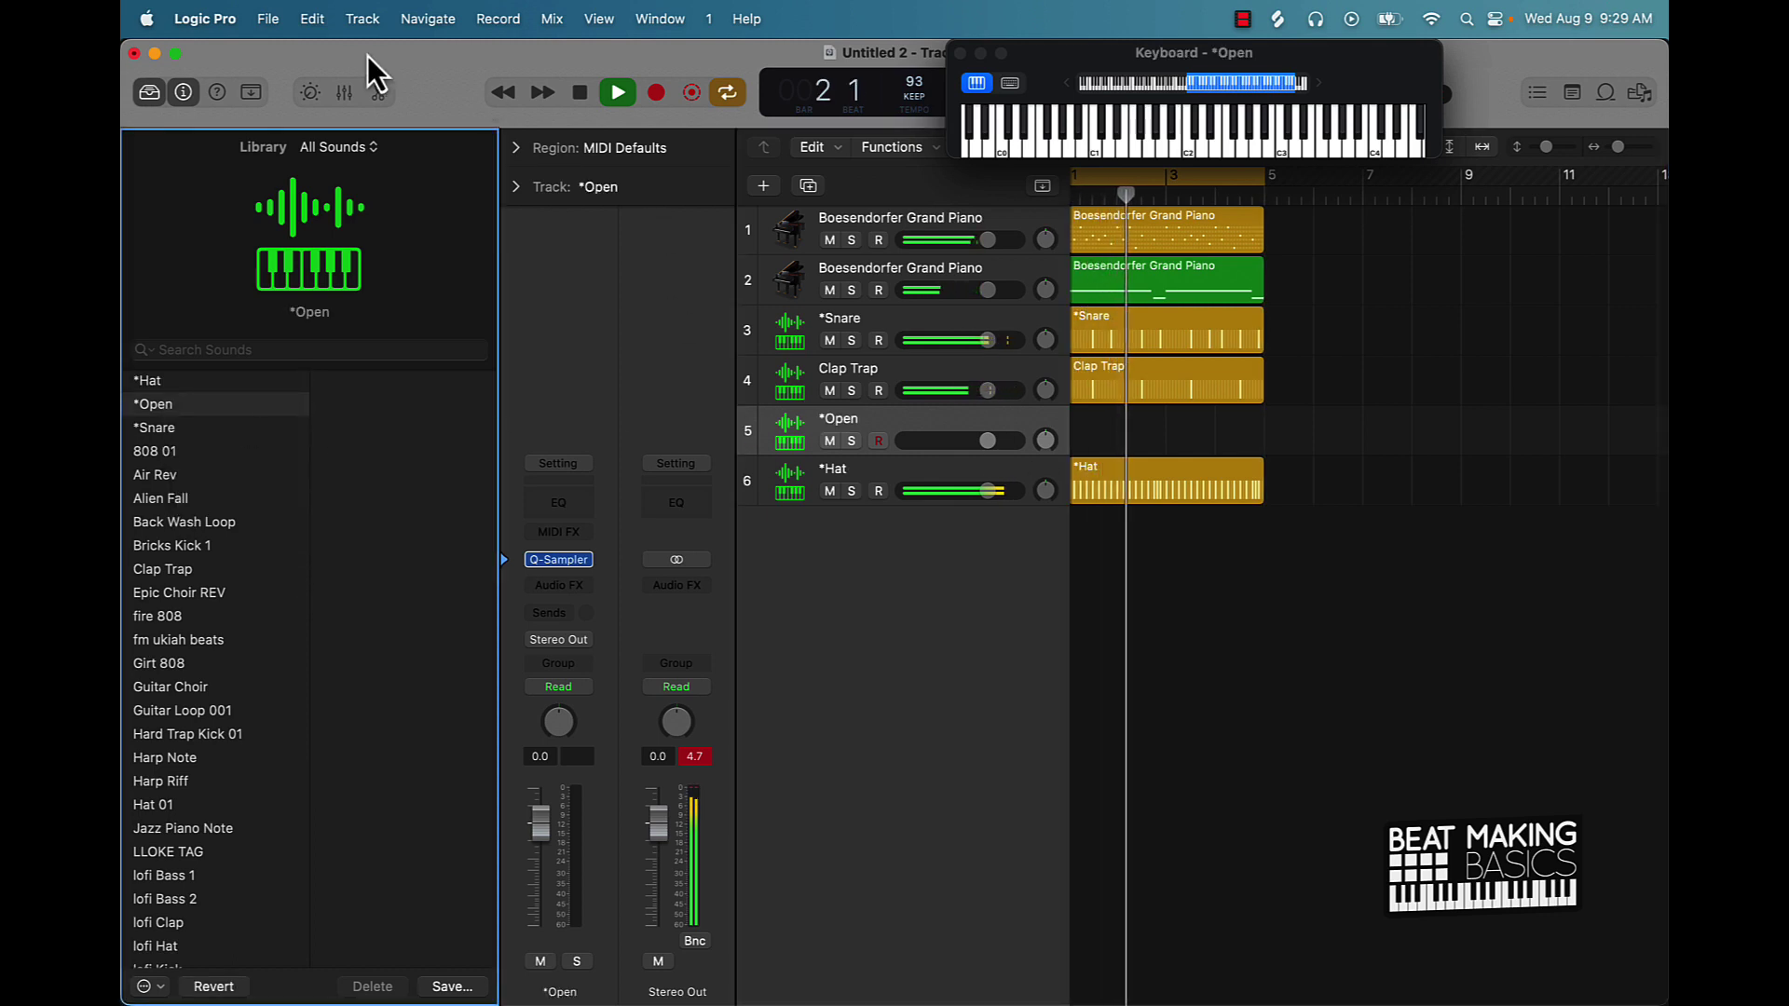
Create an *Open step pattern with a hit on step 5, move its region to bar 1, and close the editor during playback.
left_click(377, 92)
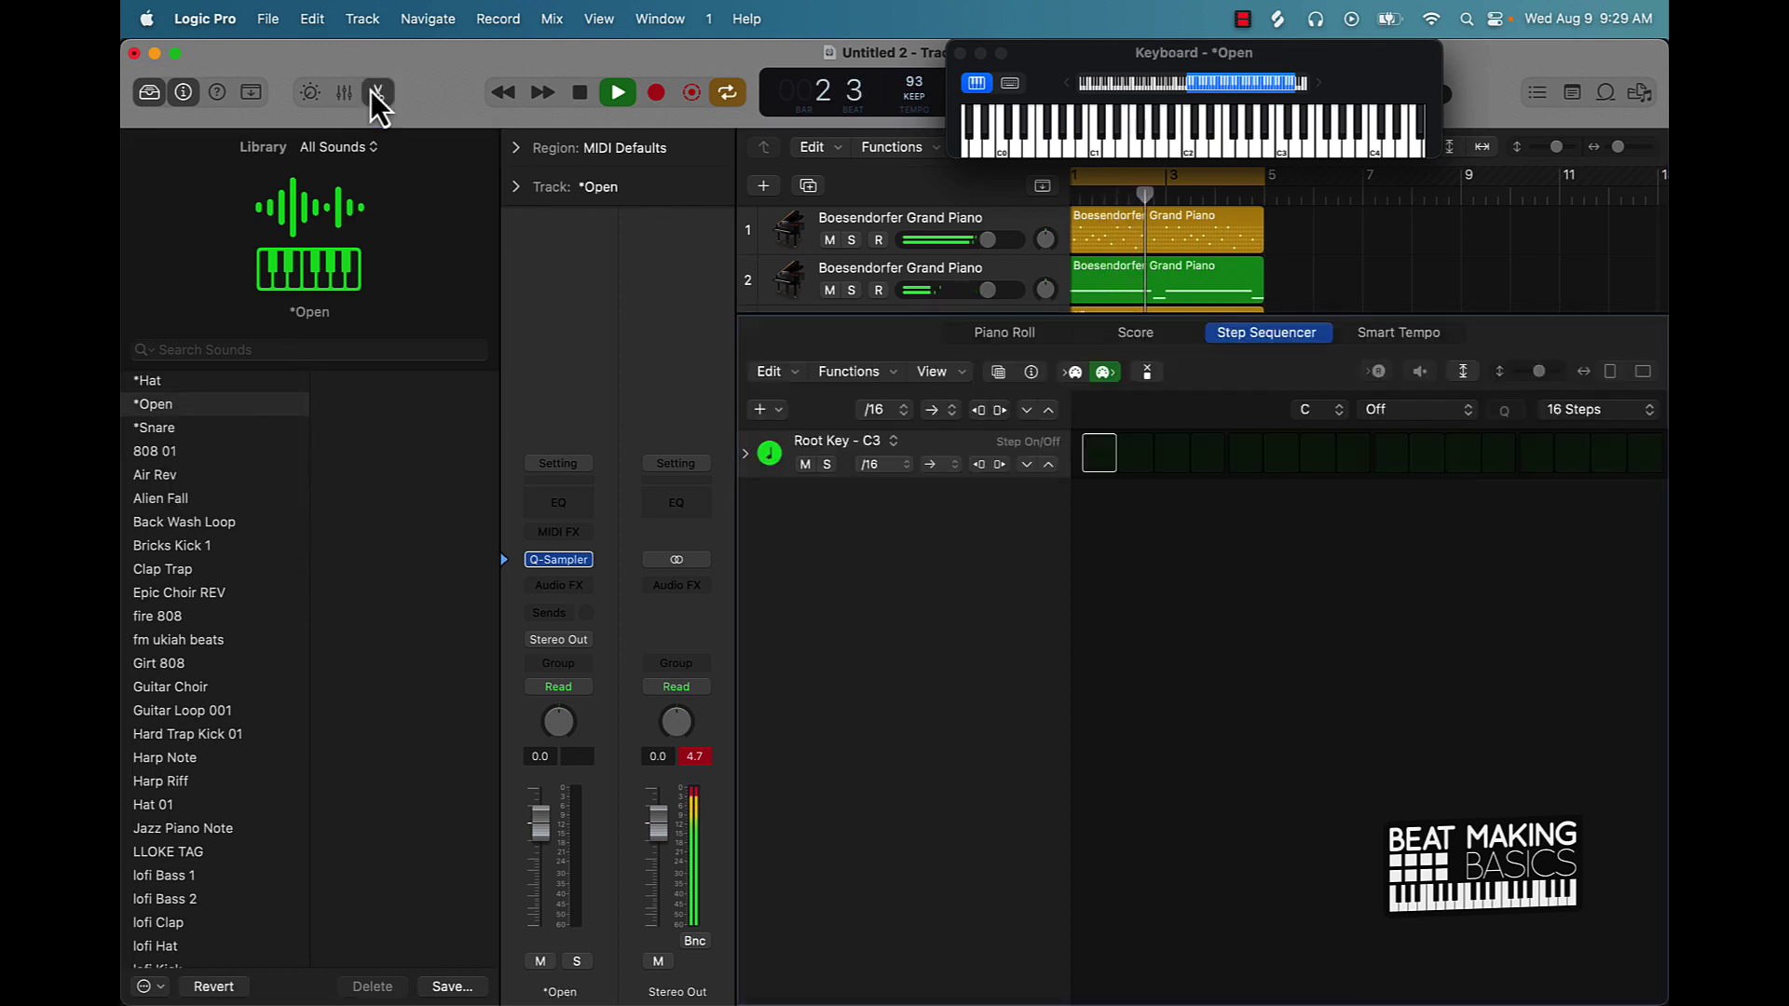
left_click(1235, 463)
key("space")
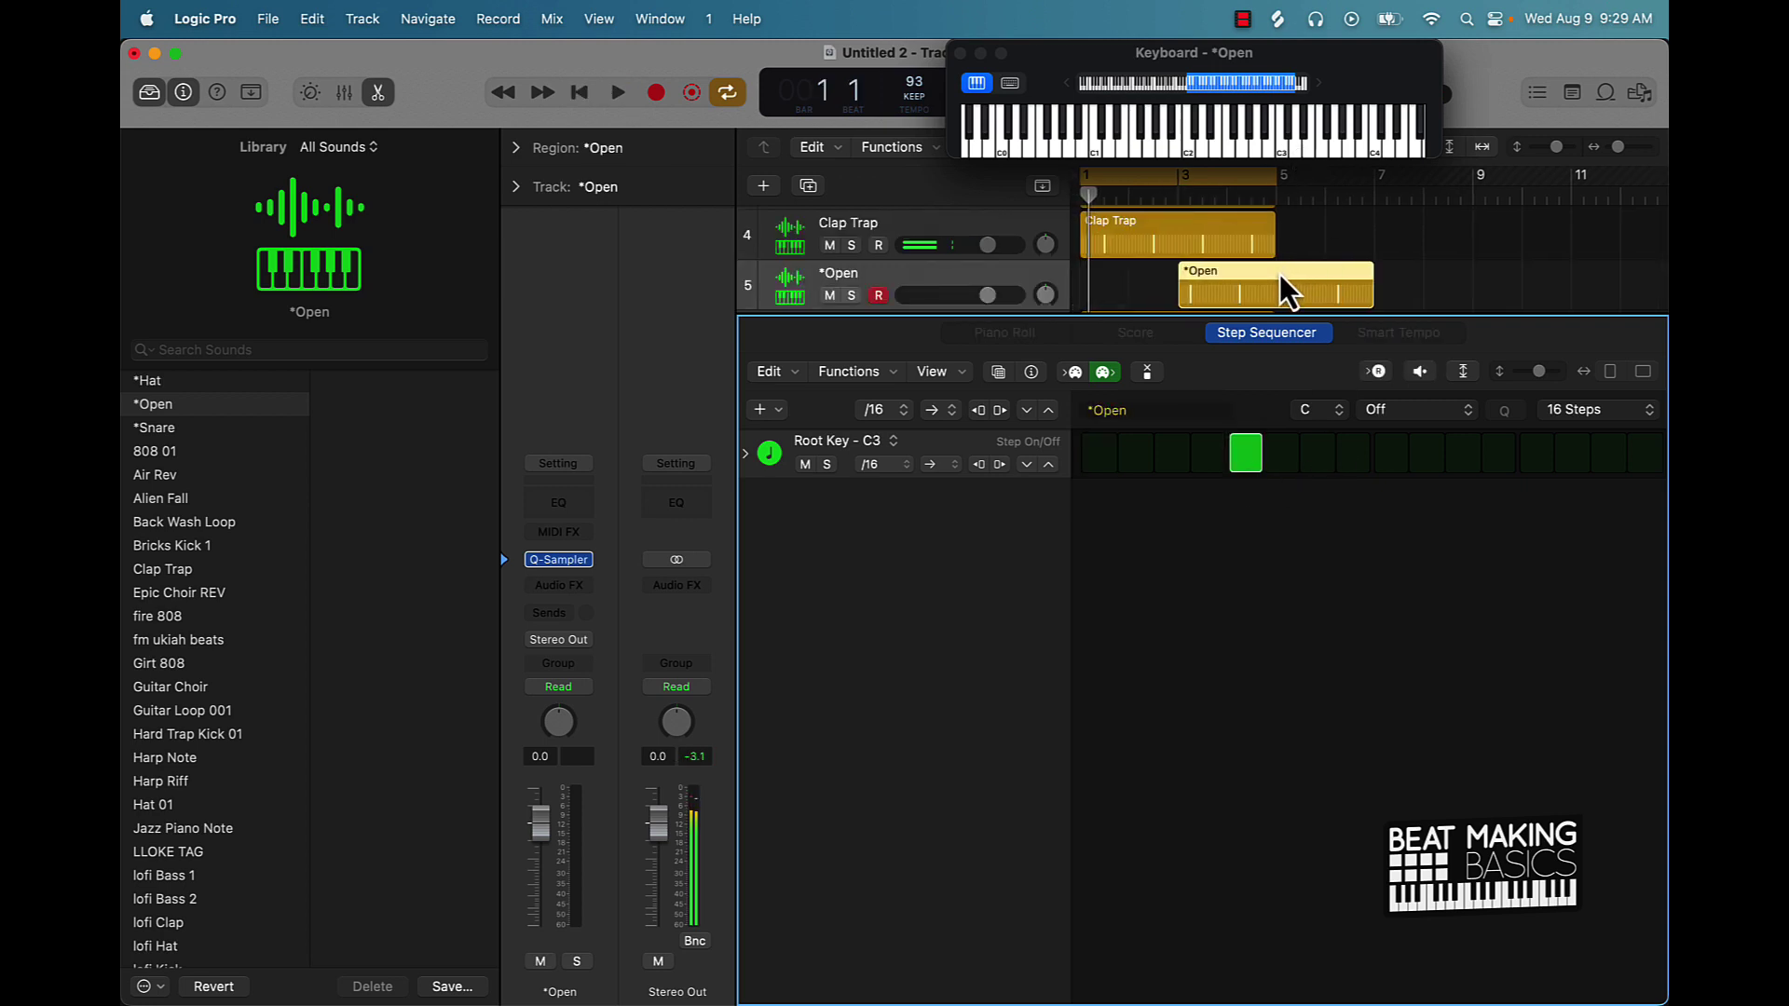
left_click_drag(1278, 274, 1133, 272)
key("space")
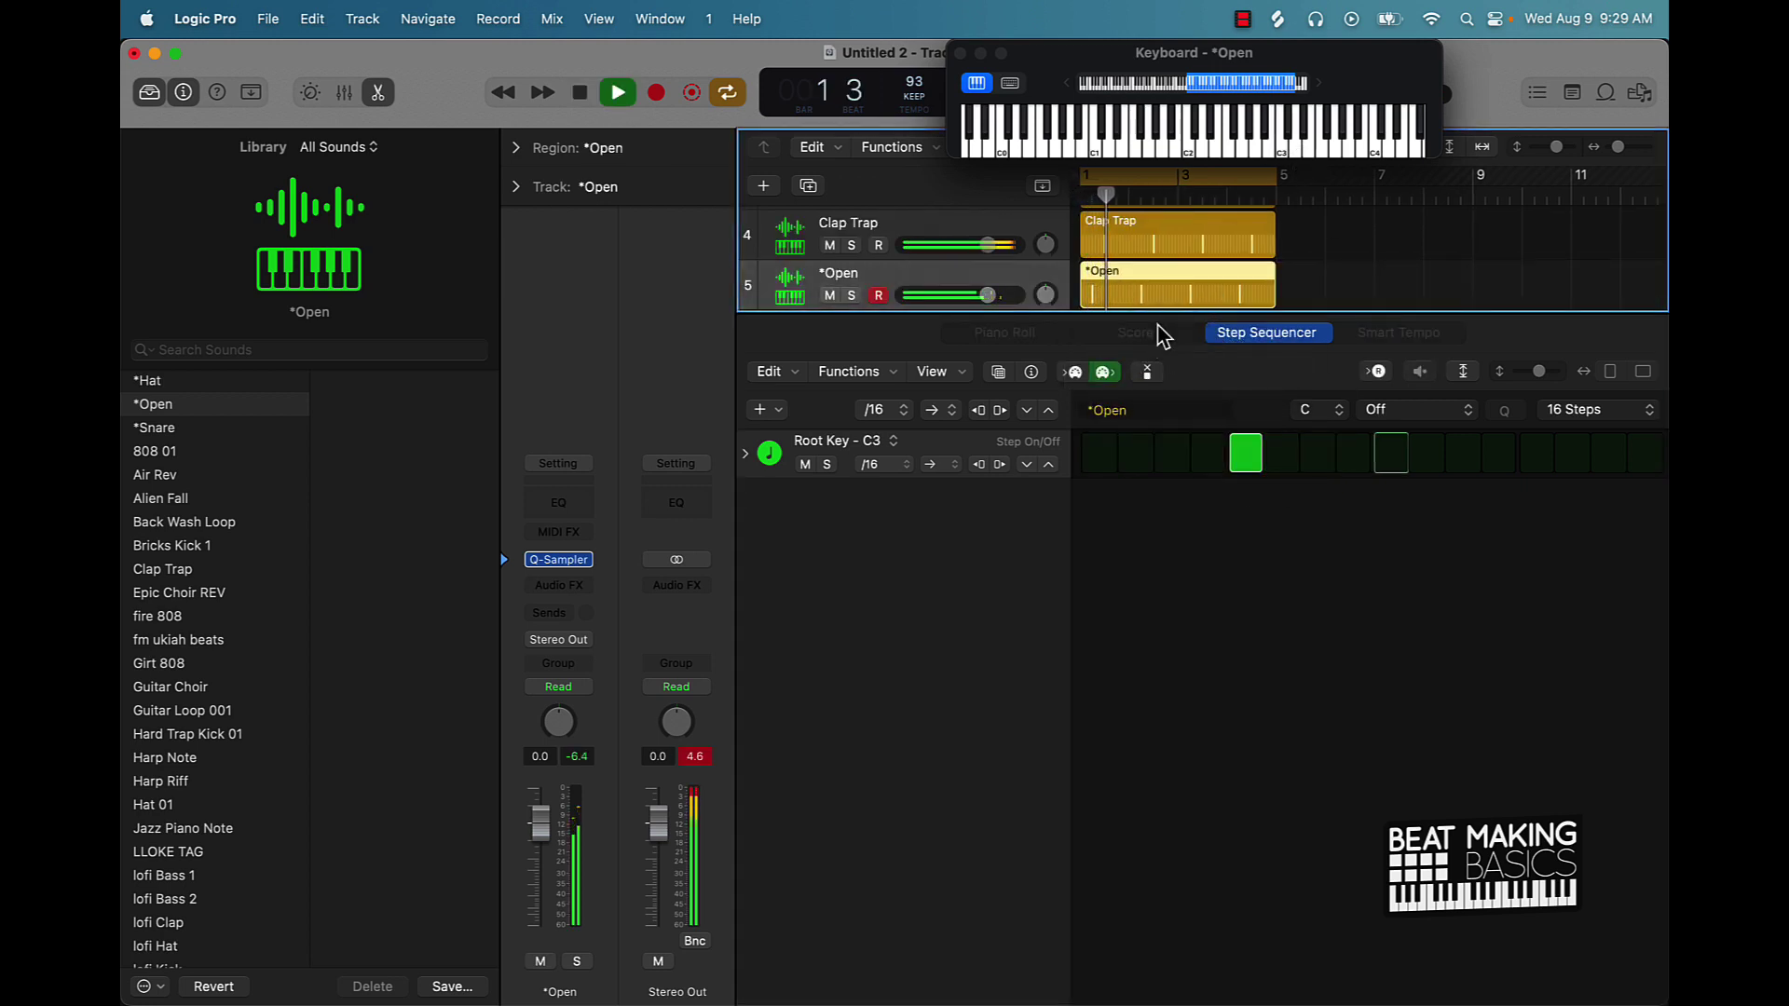
left_click(379, 90)
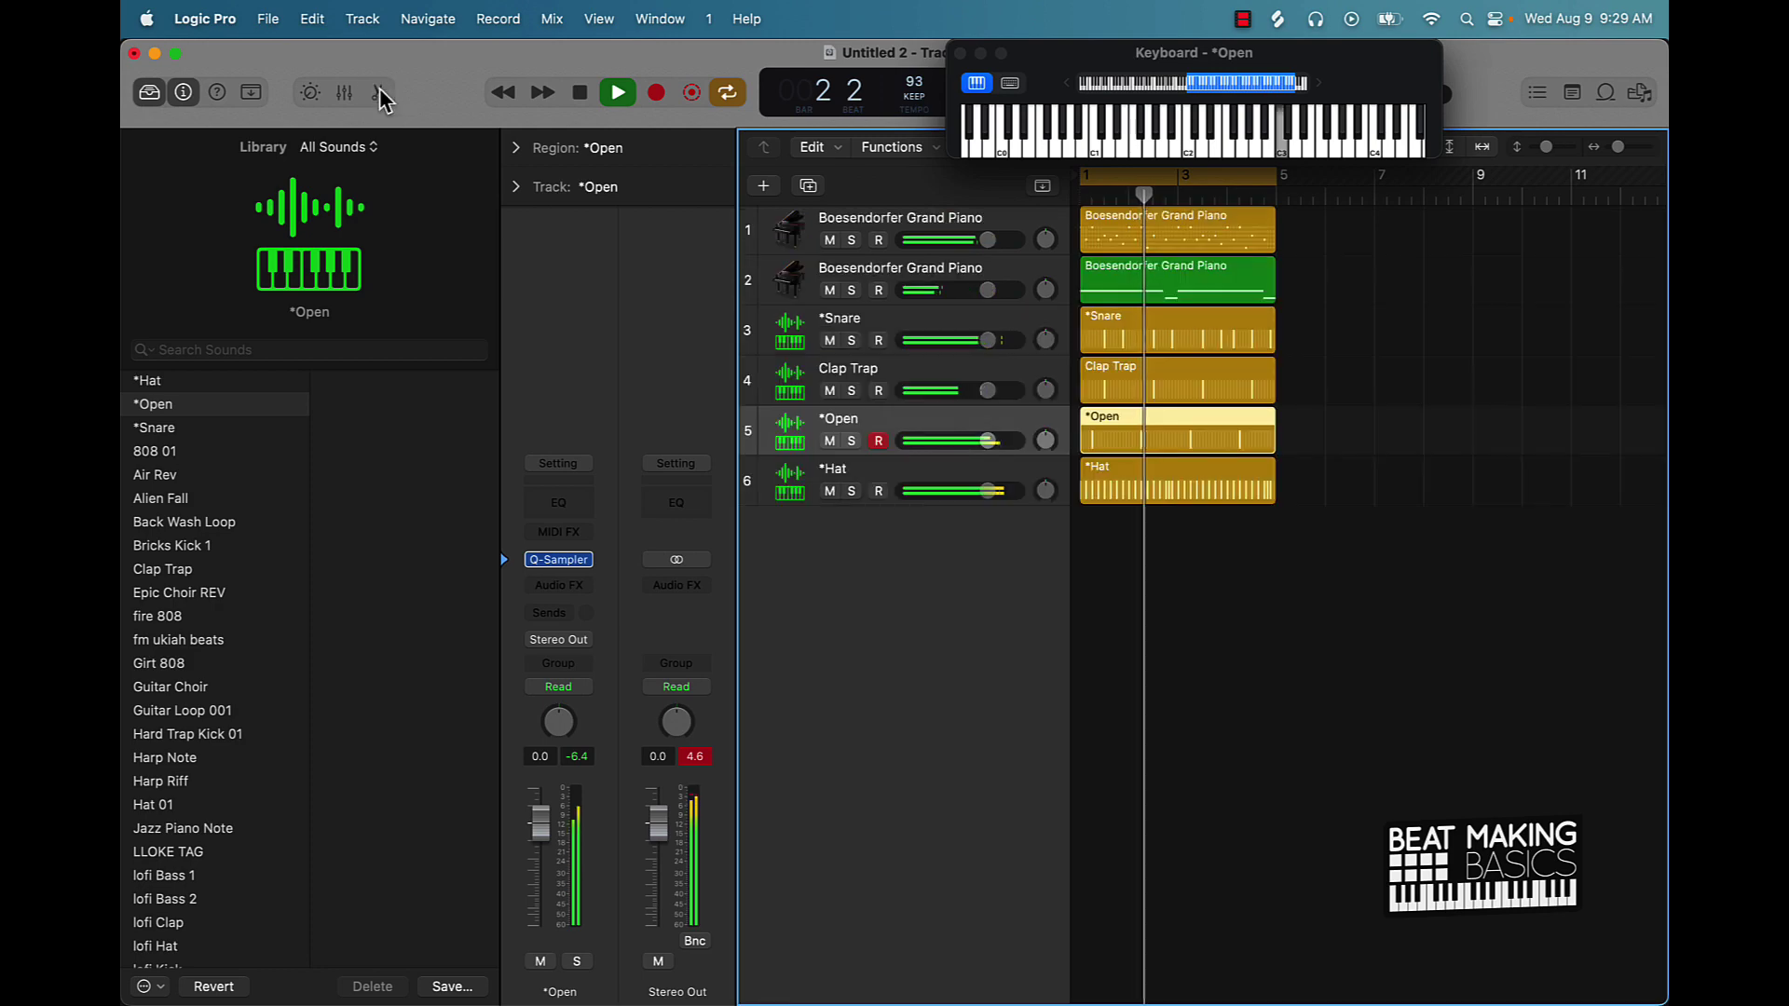
Create a Quick Sampler software instrument track below *Open, load the fire 808 sound on it, and stop playback.
left_click(763, 184)
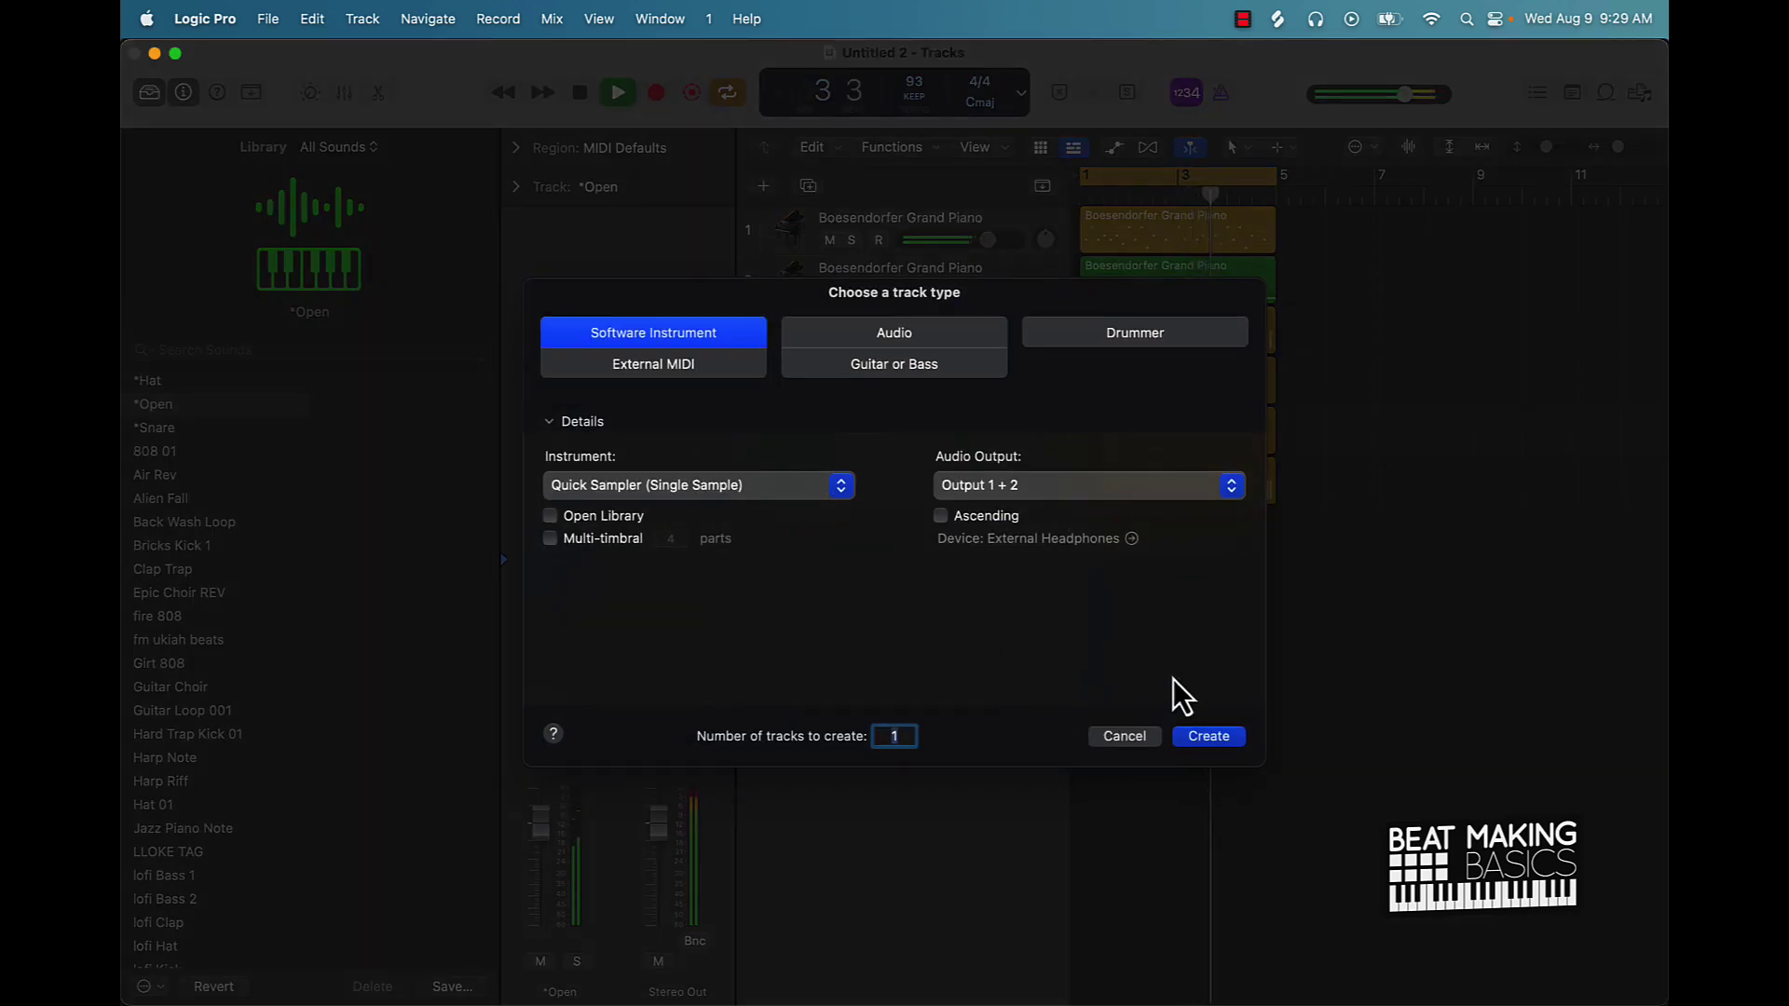
left_click(1196, 736)
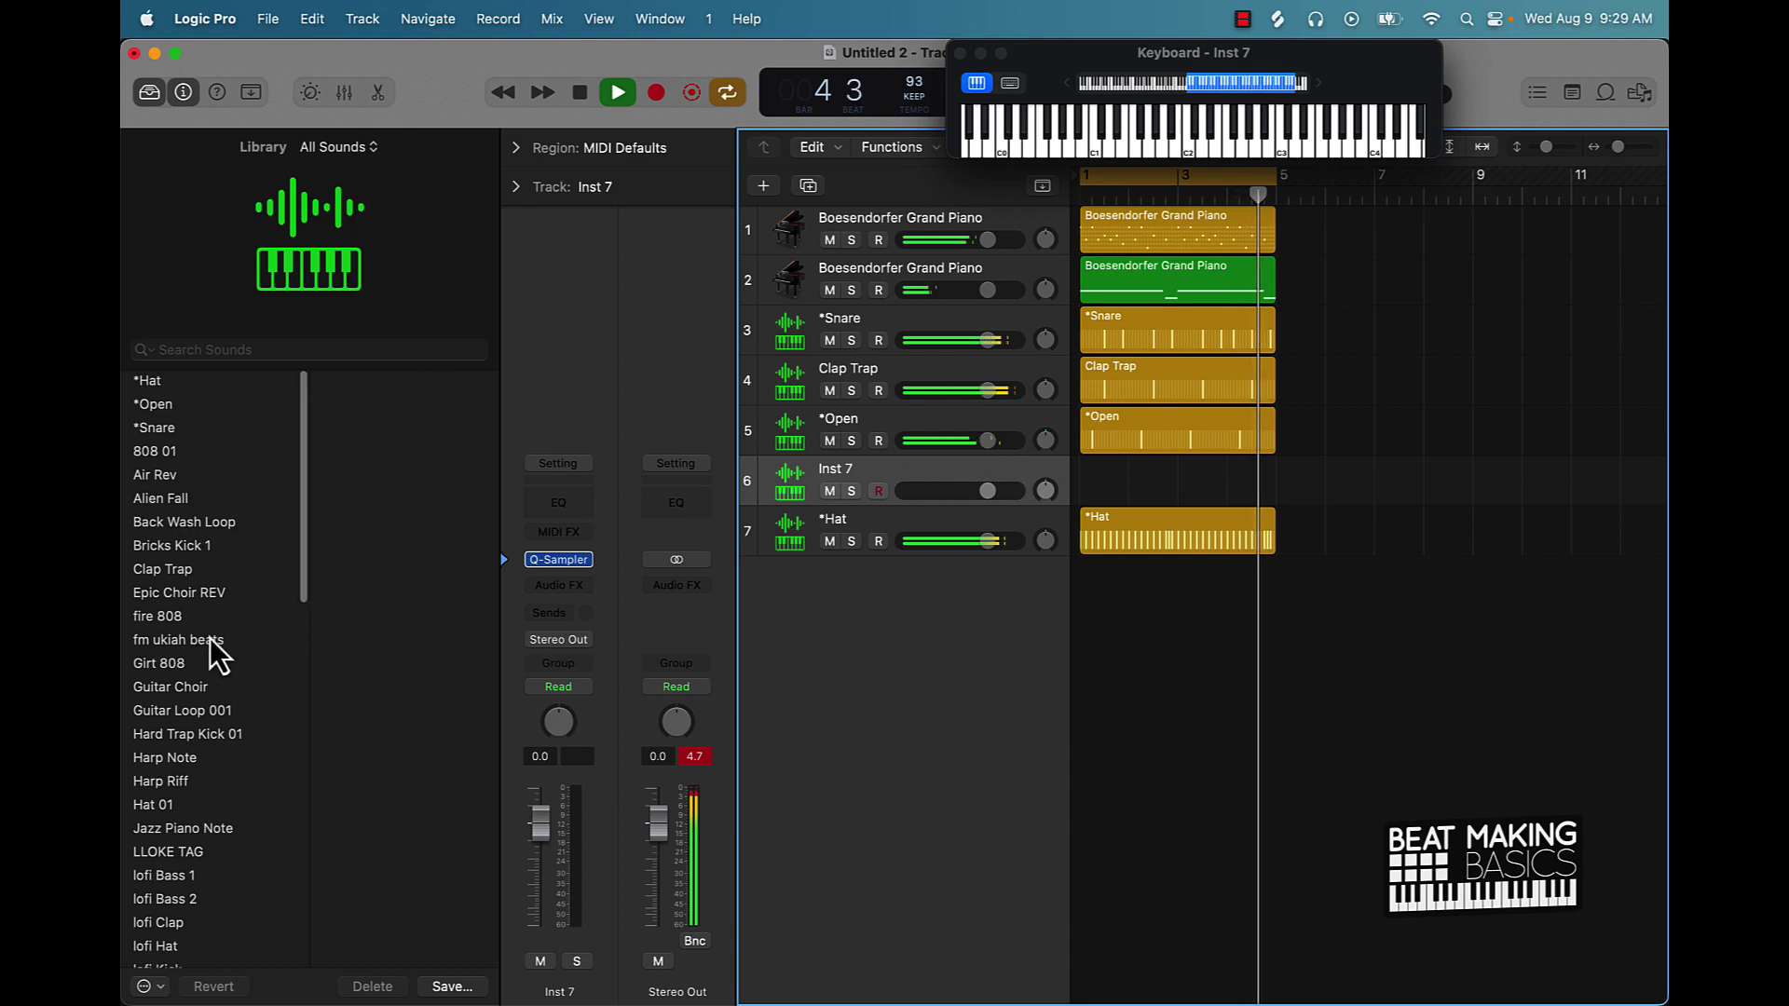
left_click(165, 615)
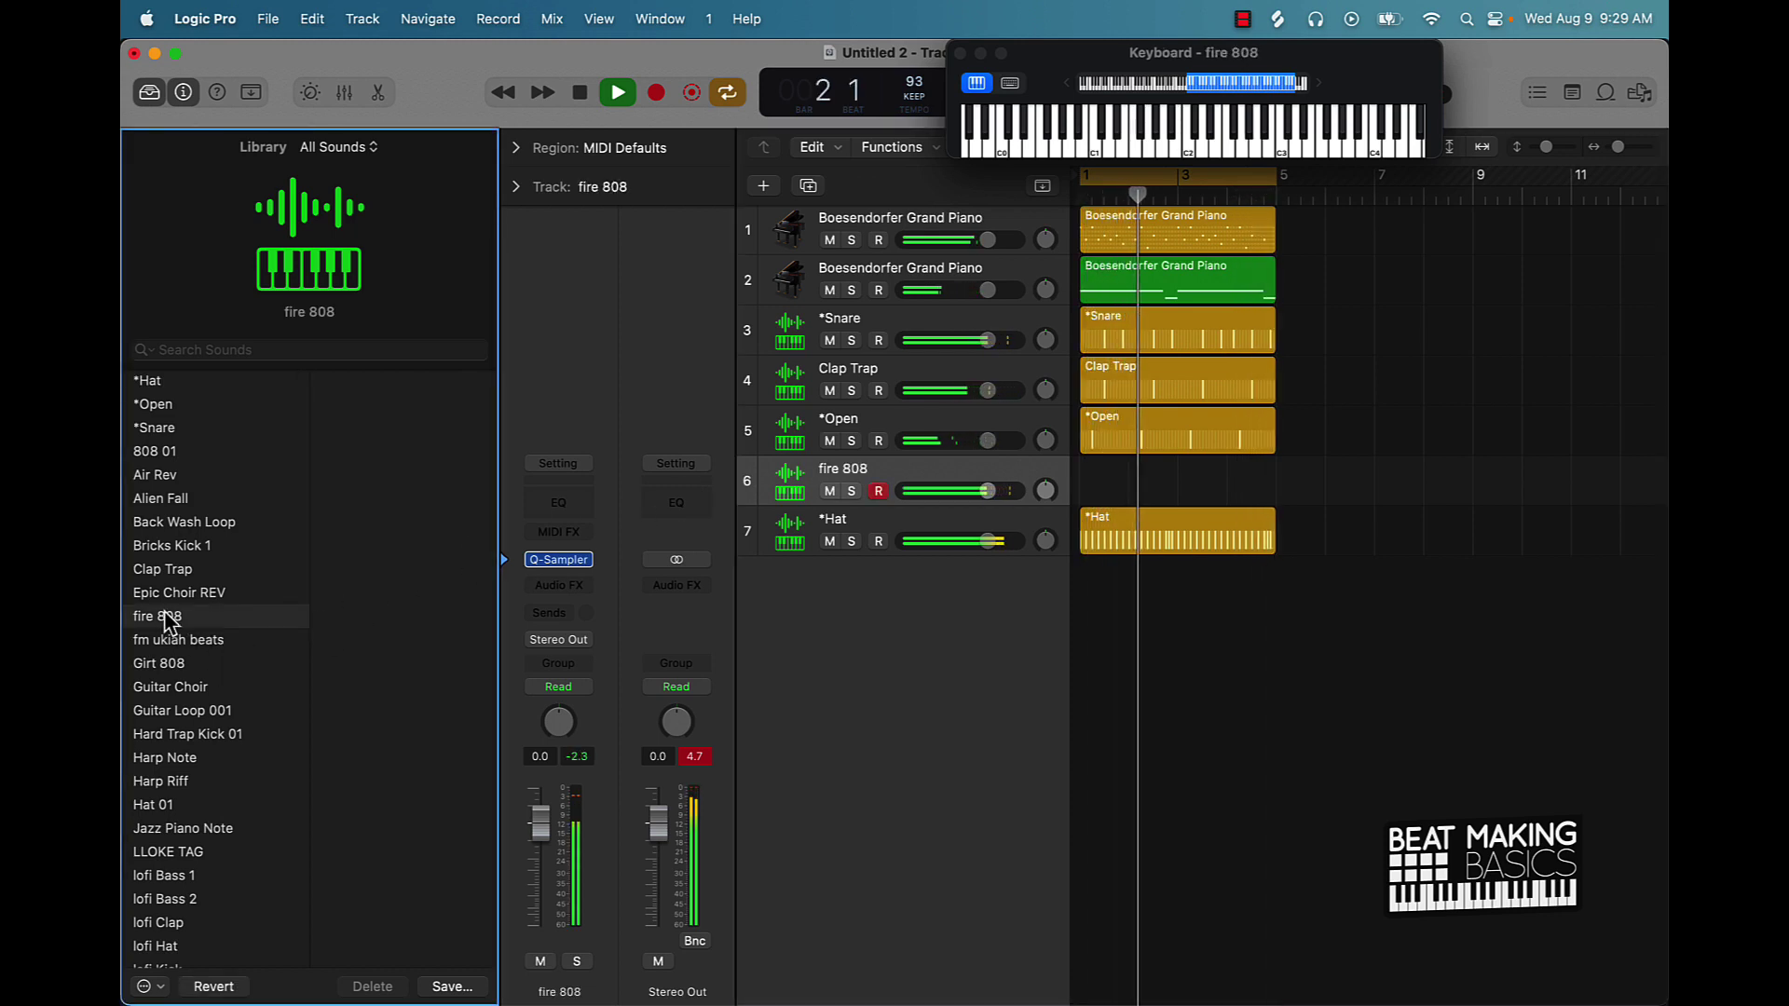
key("space")
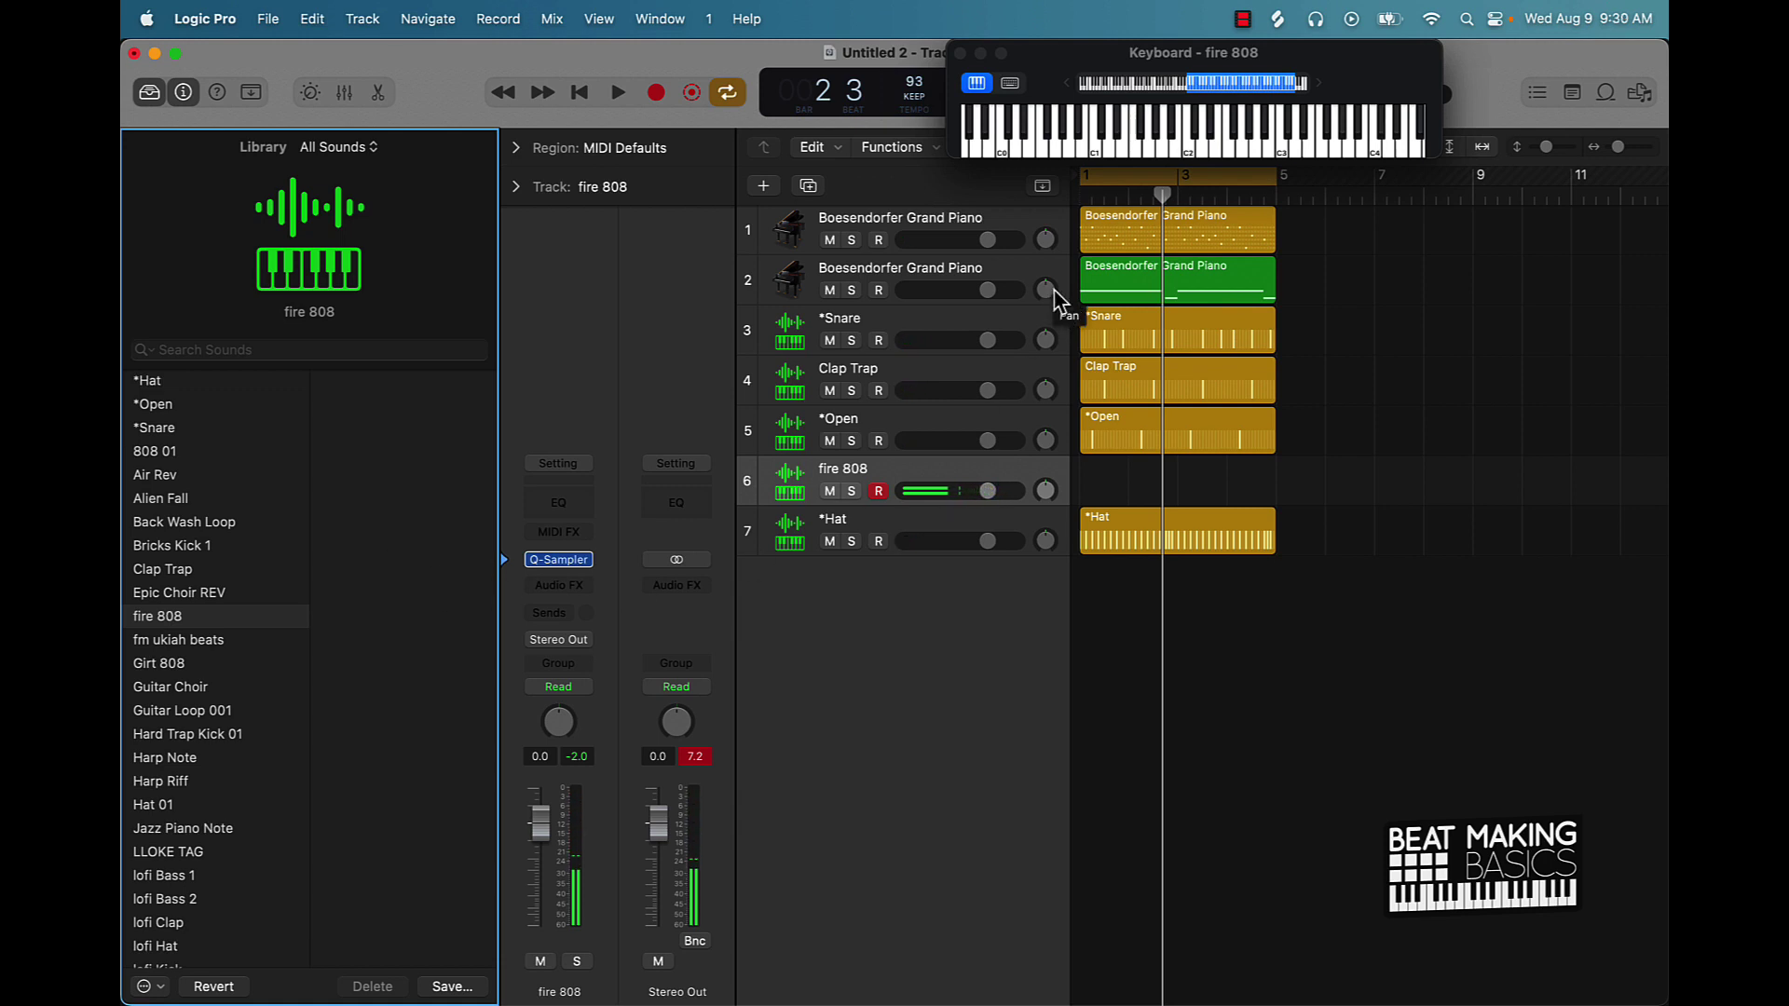
Record a four-bar 808 bass line on the fire 808 track over the looping beat, and play it back.
key("space")
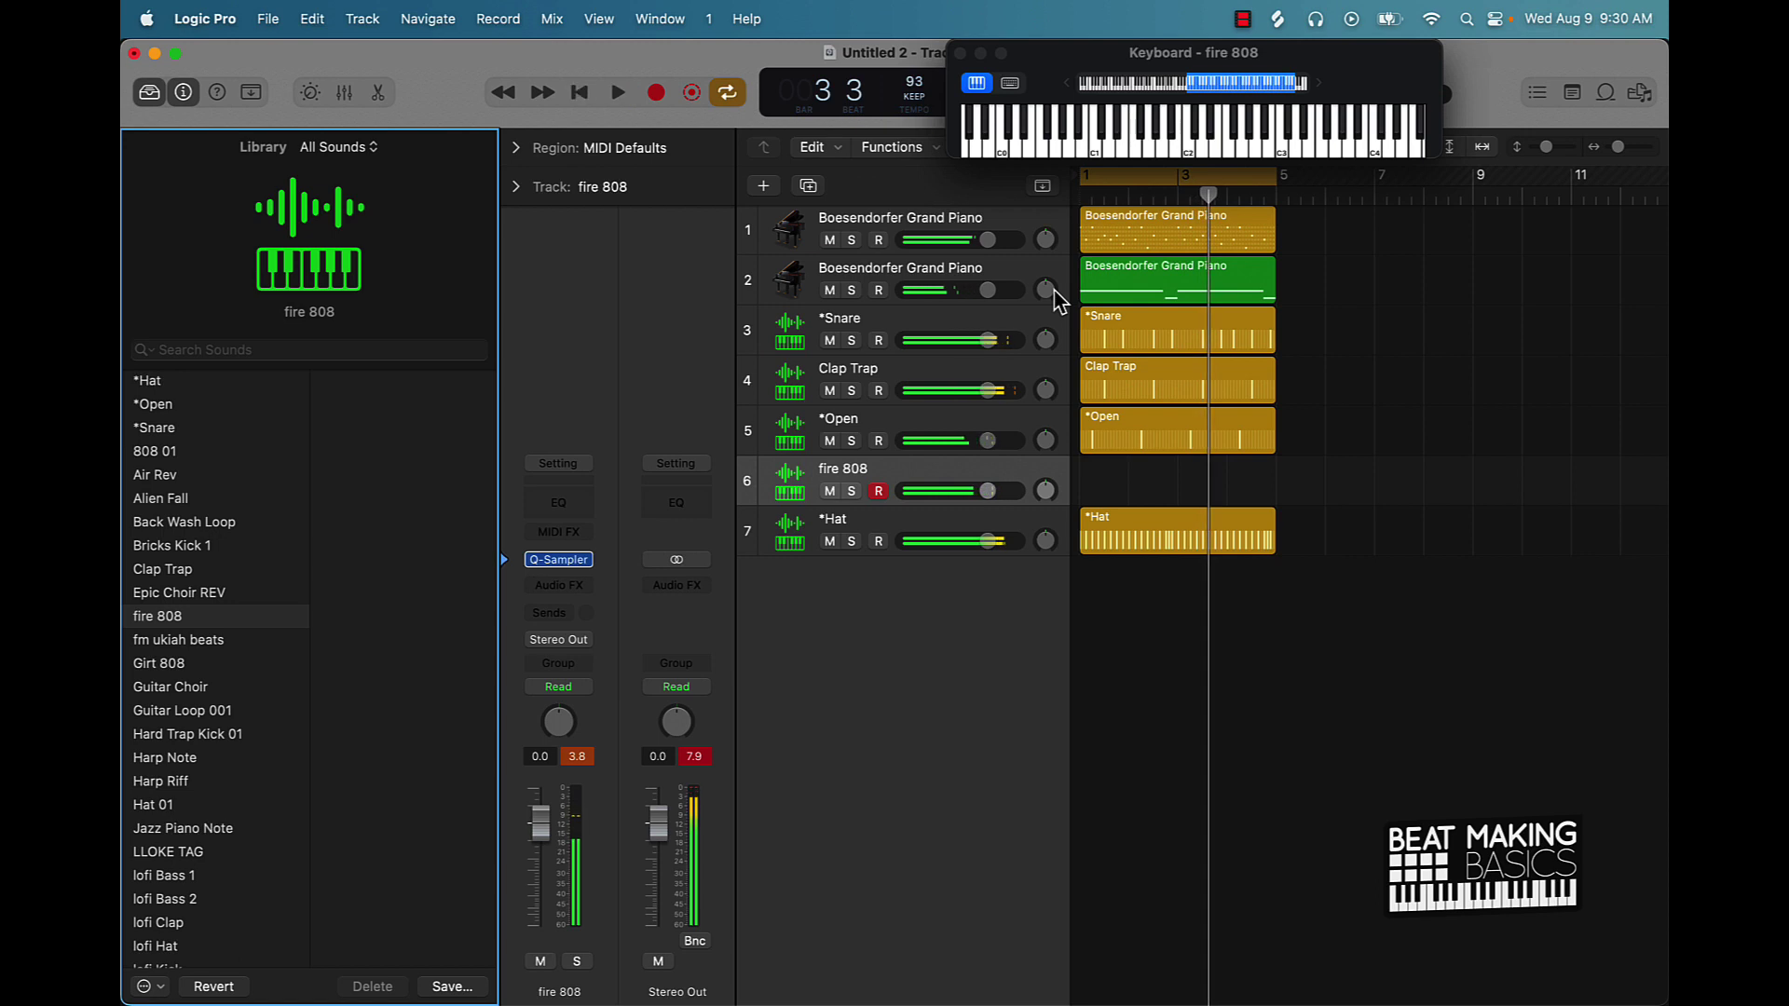
key("r")
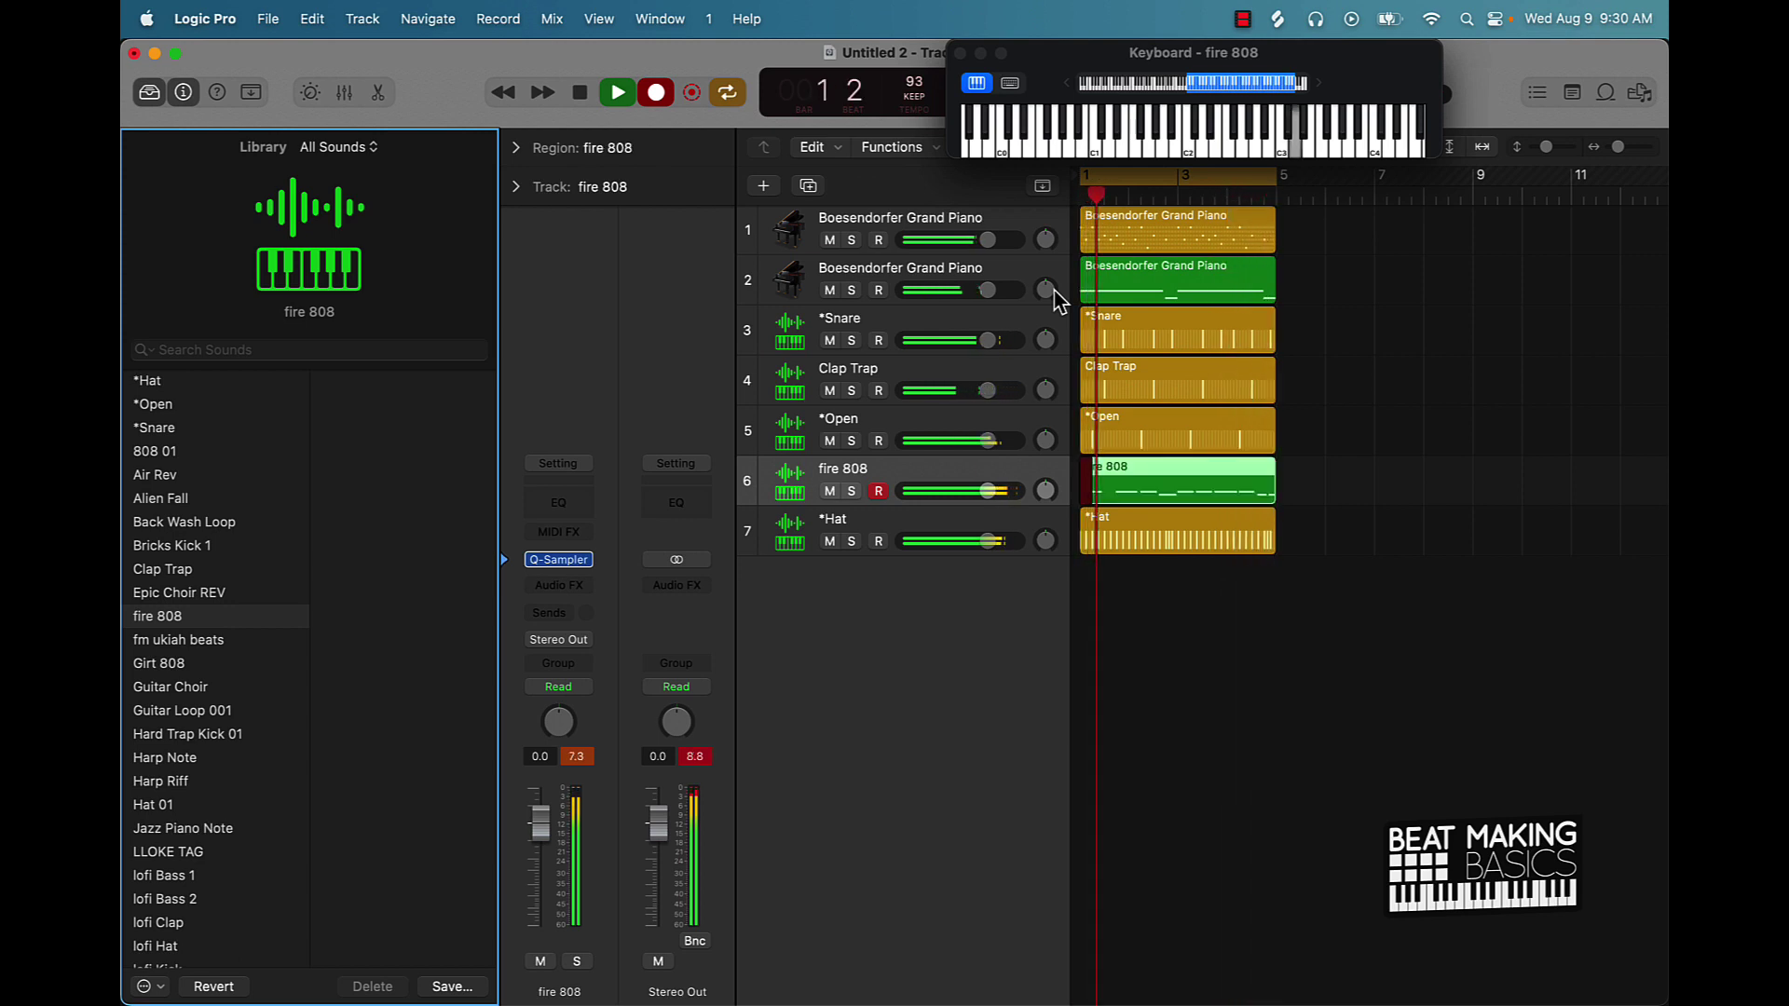
key("space")
key("space")
left_click(1260, 483)
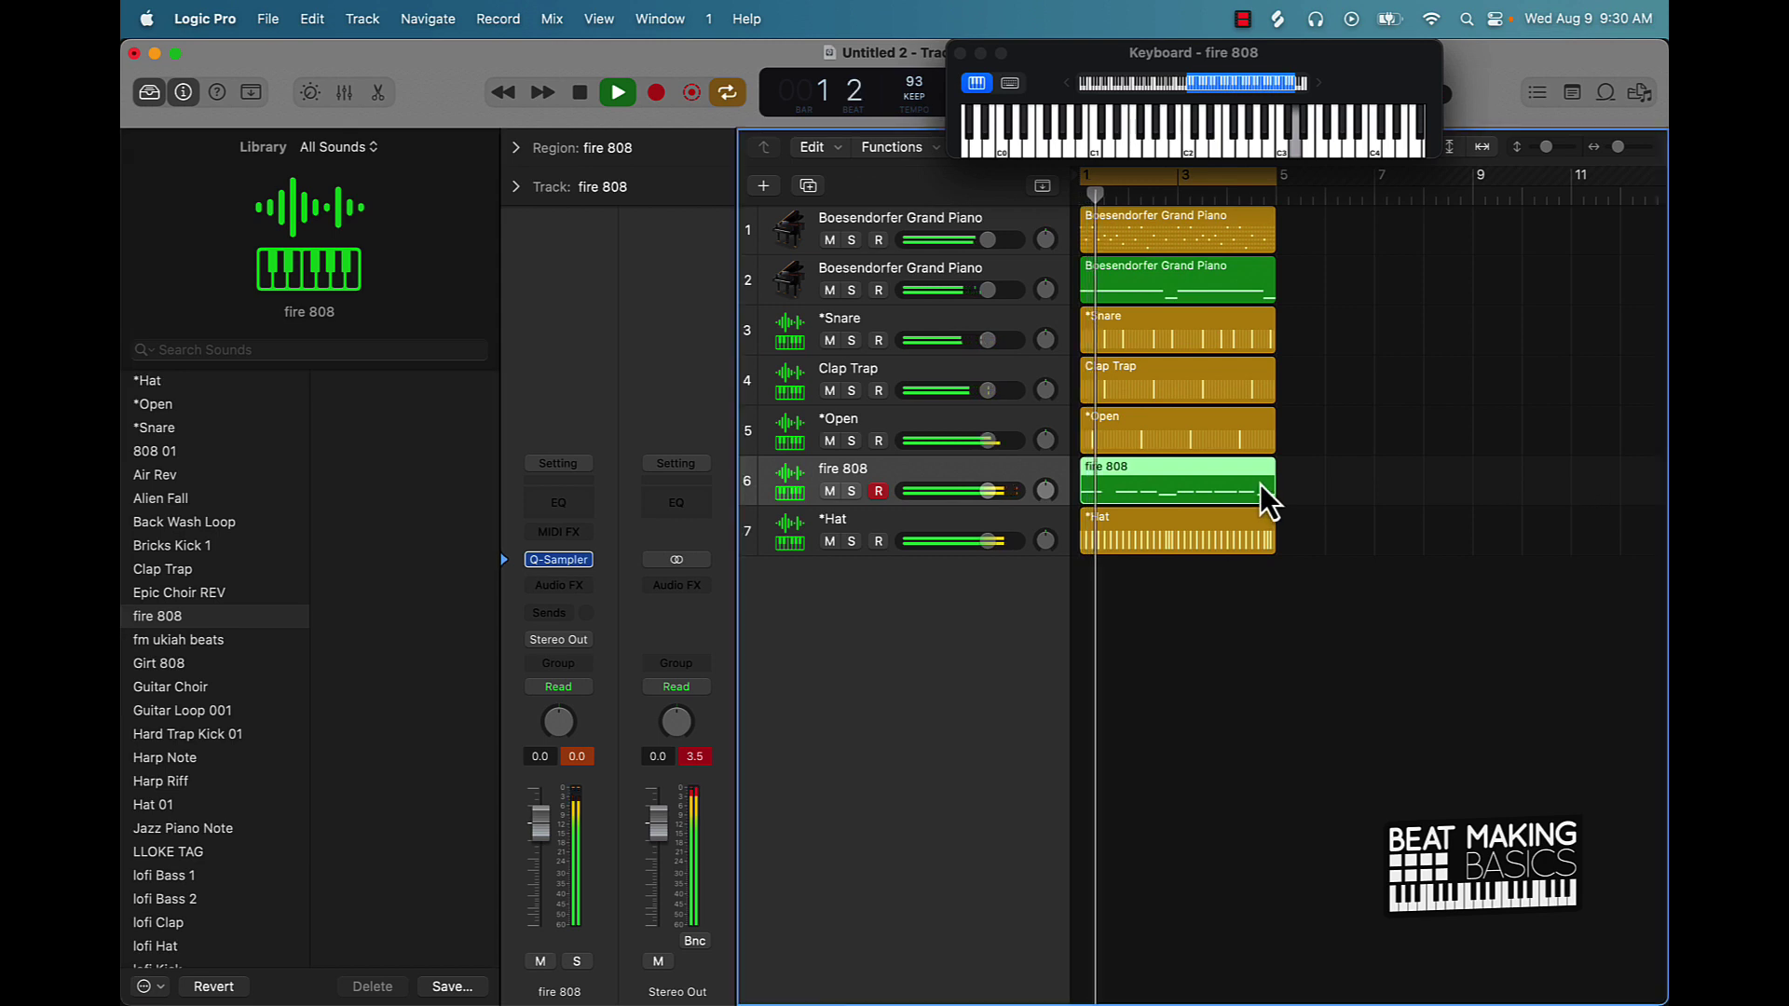
Quantize all notes of the fire 808 region to 1/16 Note in the Piano Roll, and close the editor.
double_click(1213, 488)
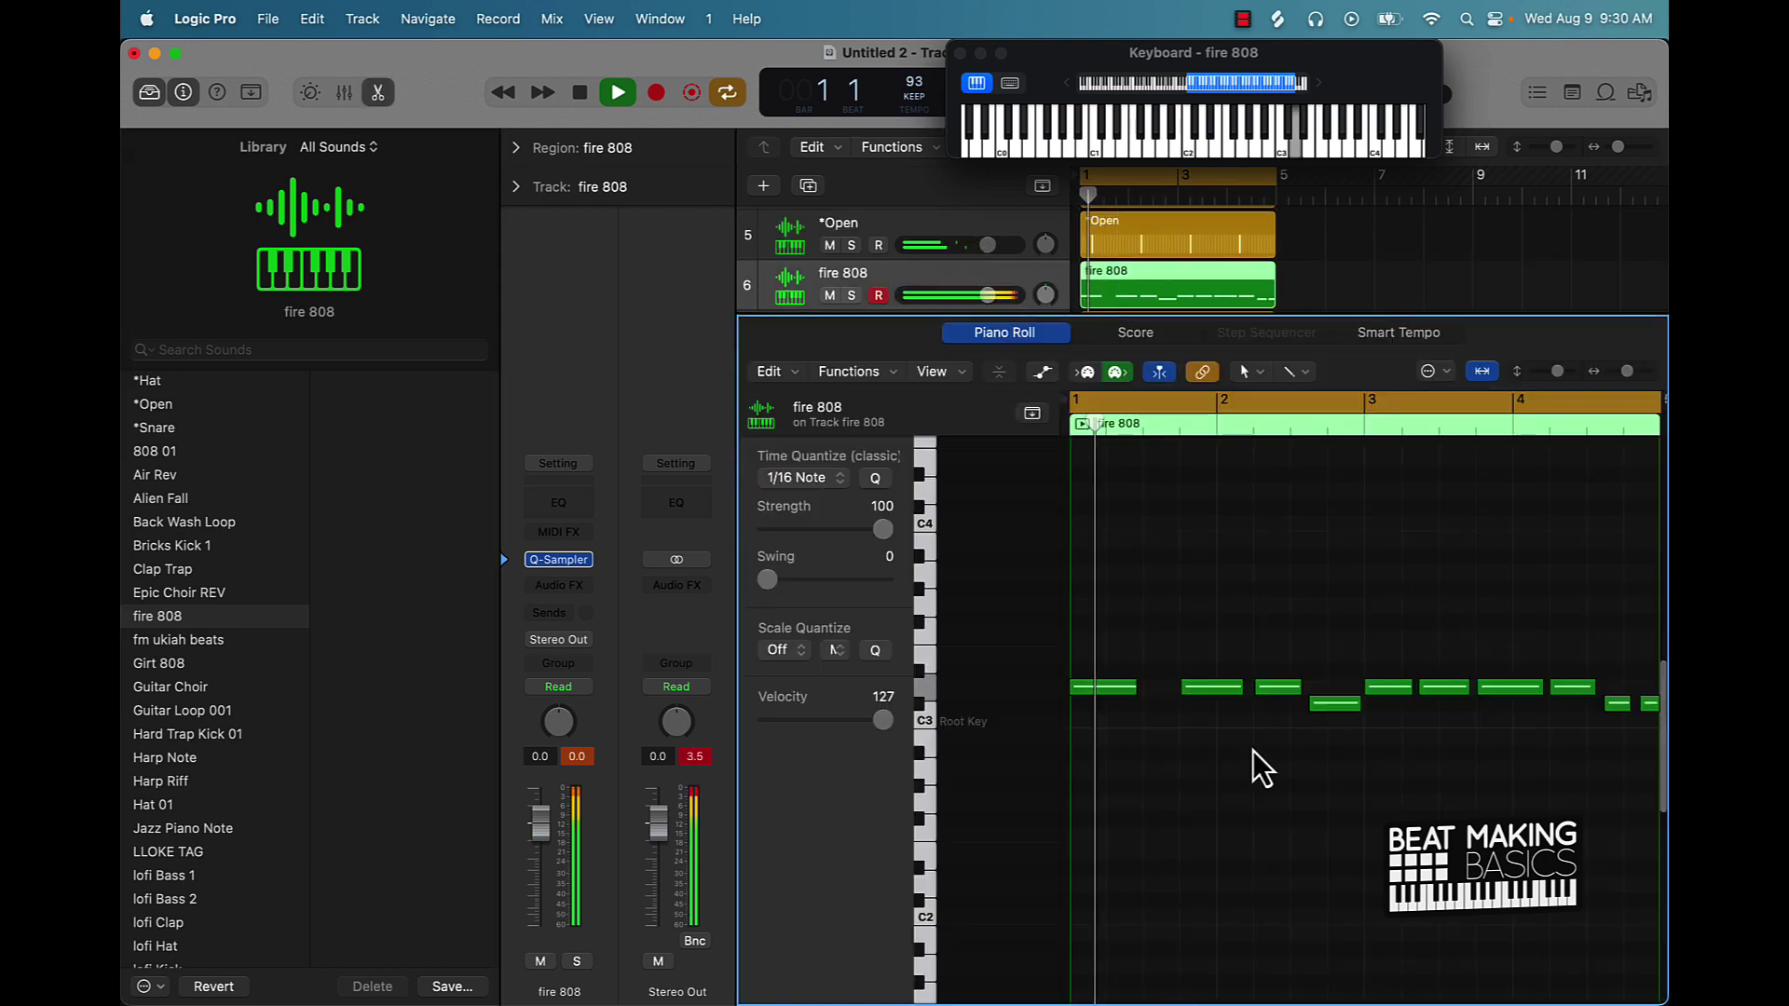
left_click(875, 478)
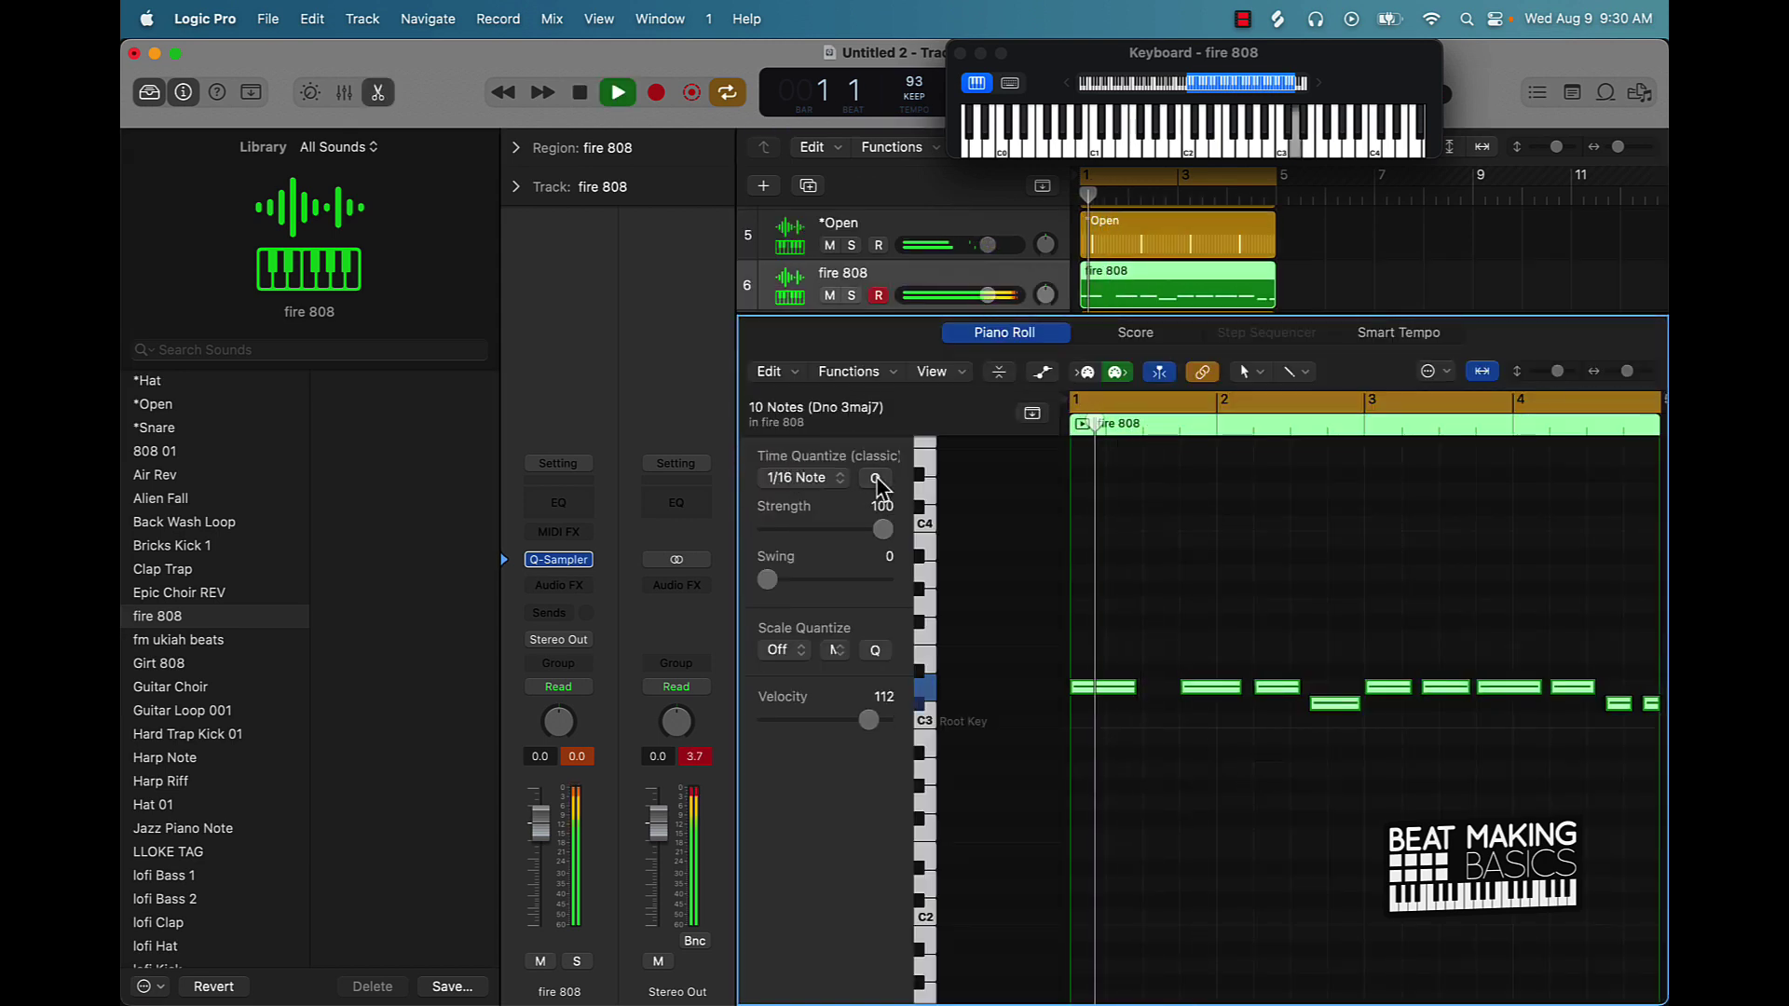
left_click(378, 92)
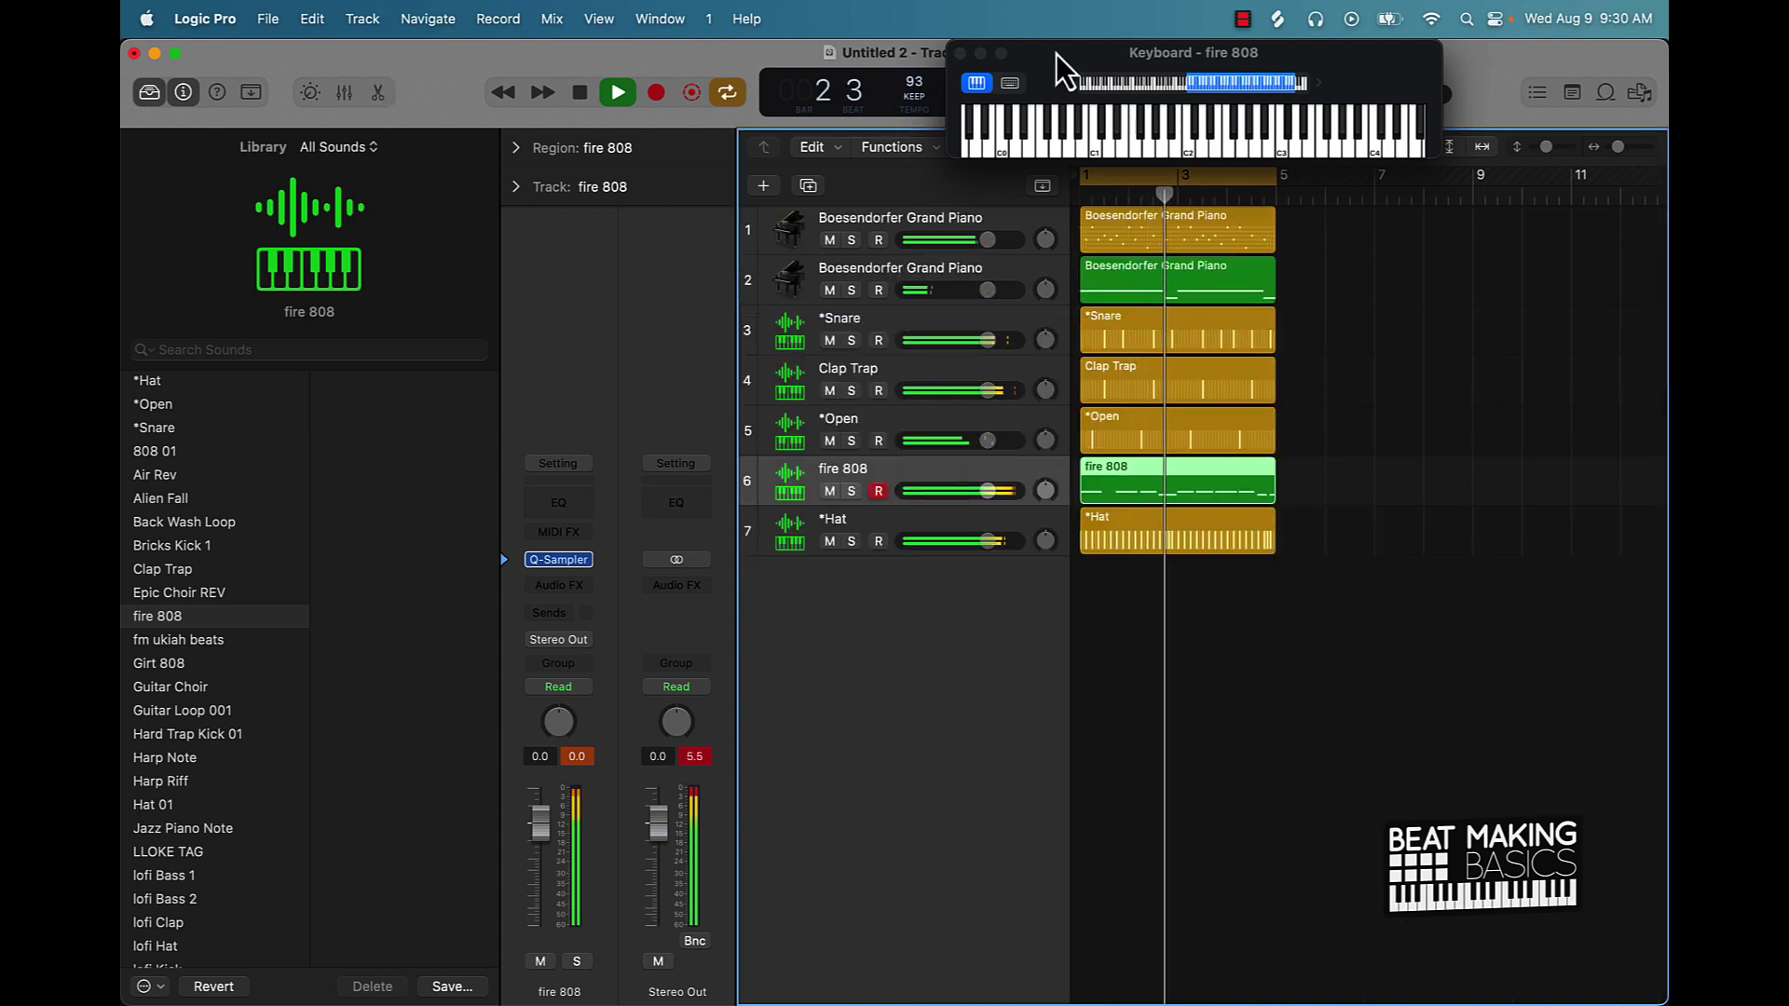
Move the floating keyboard window off the control bar to below the tracks, and raise the project tempo to 98.
left_click_drag(1055, 58, 465, 213)
left_click_drag(912, 87, 912, 53)
left_click_drag(483, 241, 1226, 626)
left_click_drag(914, 82, 914, 86)
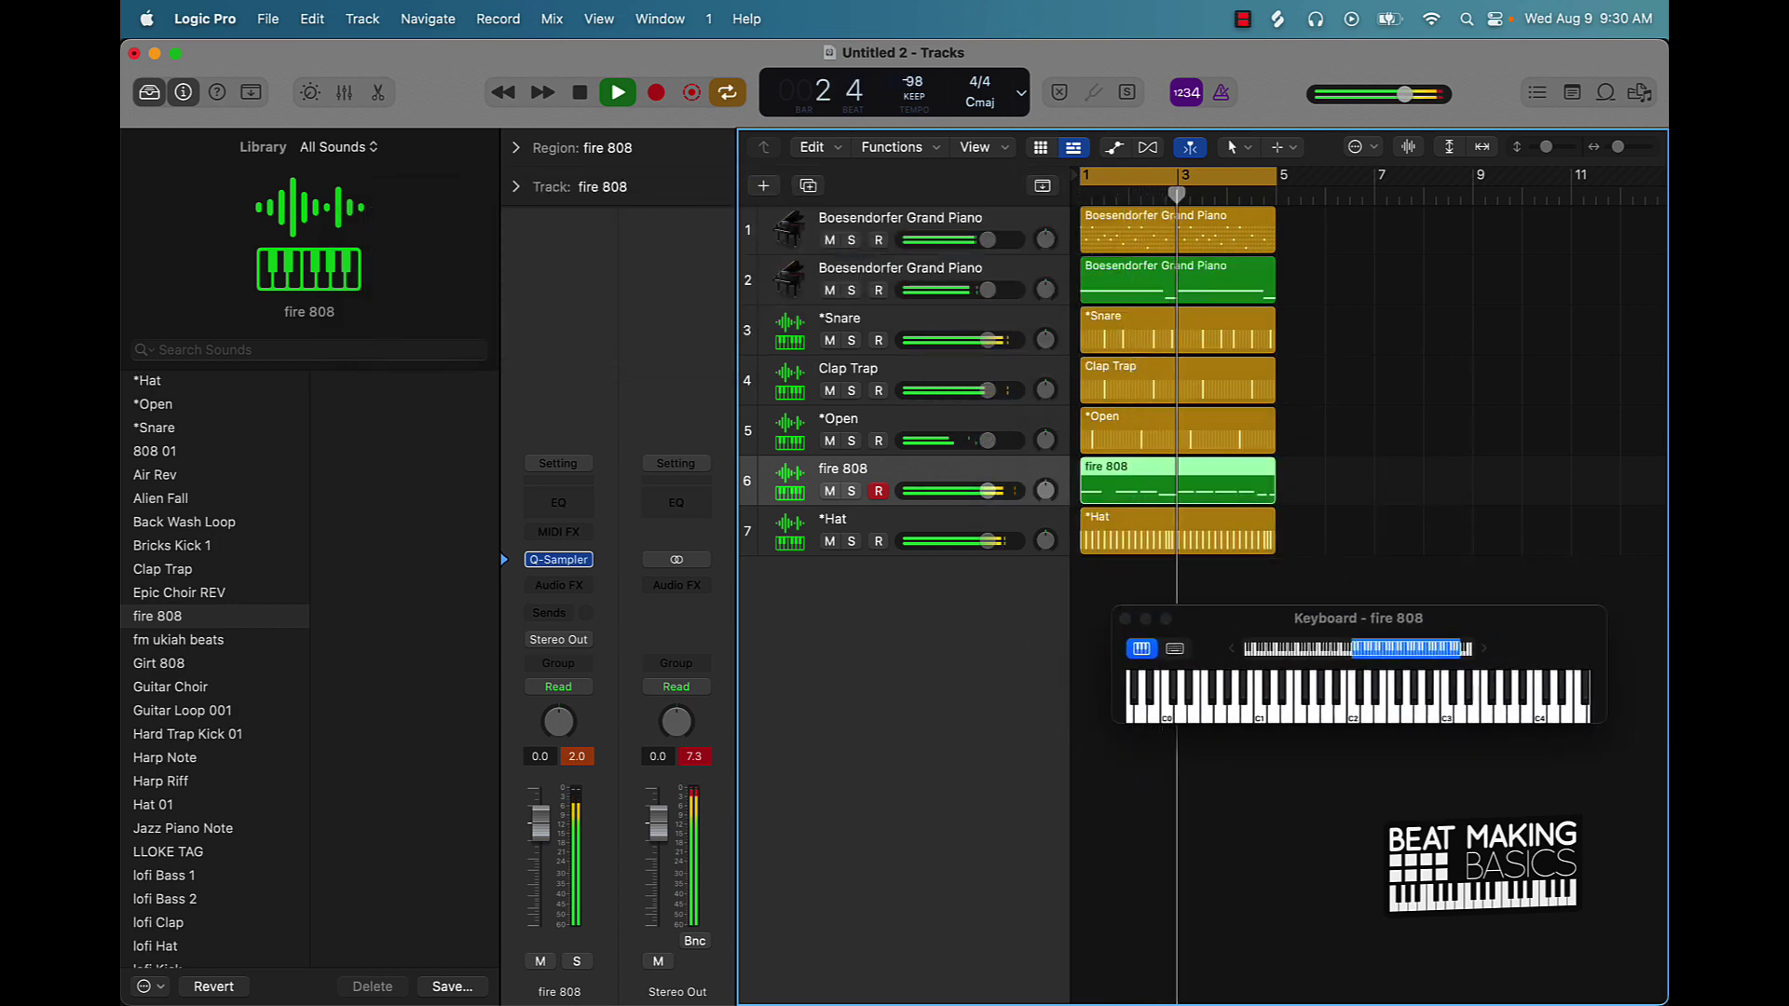
With the piano melody temporarily muted, audition Girt 808 on the fire 808 track and replace it with the 808 01 sound.
left_click(829, 240)
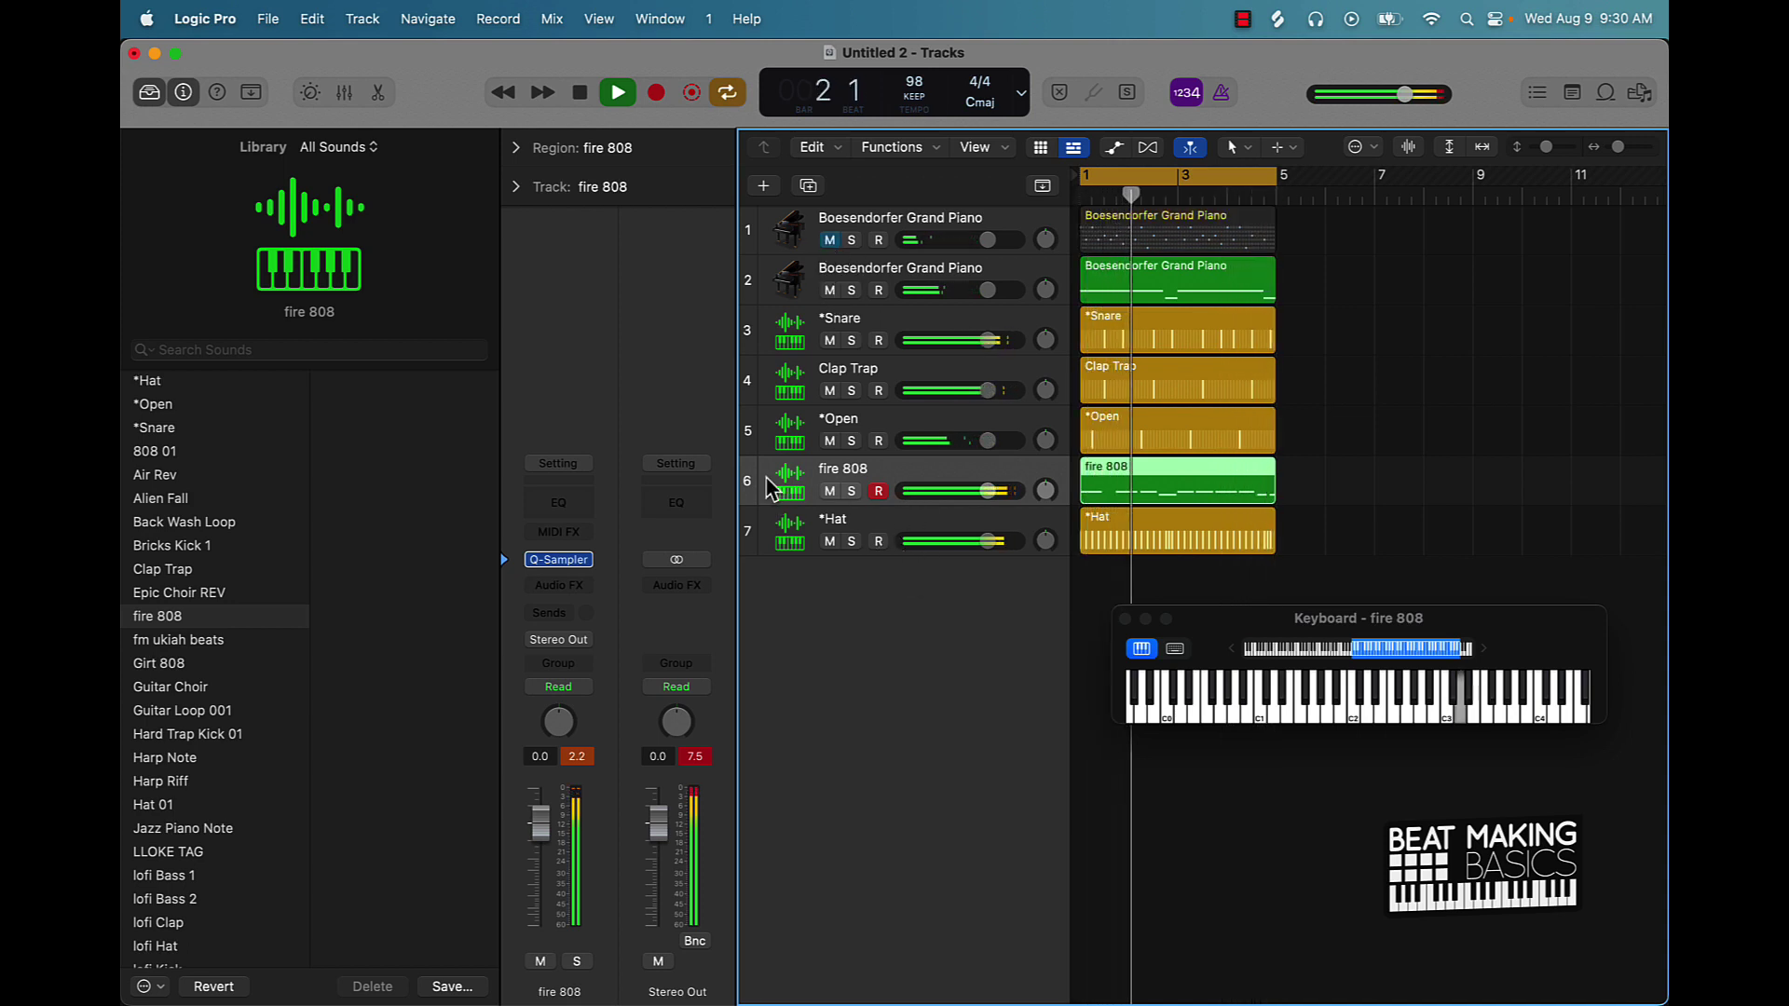
left_click(166, 664)
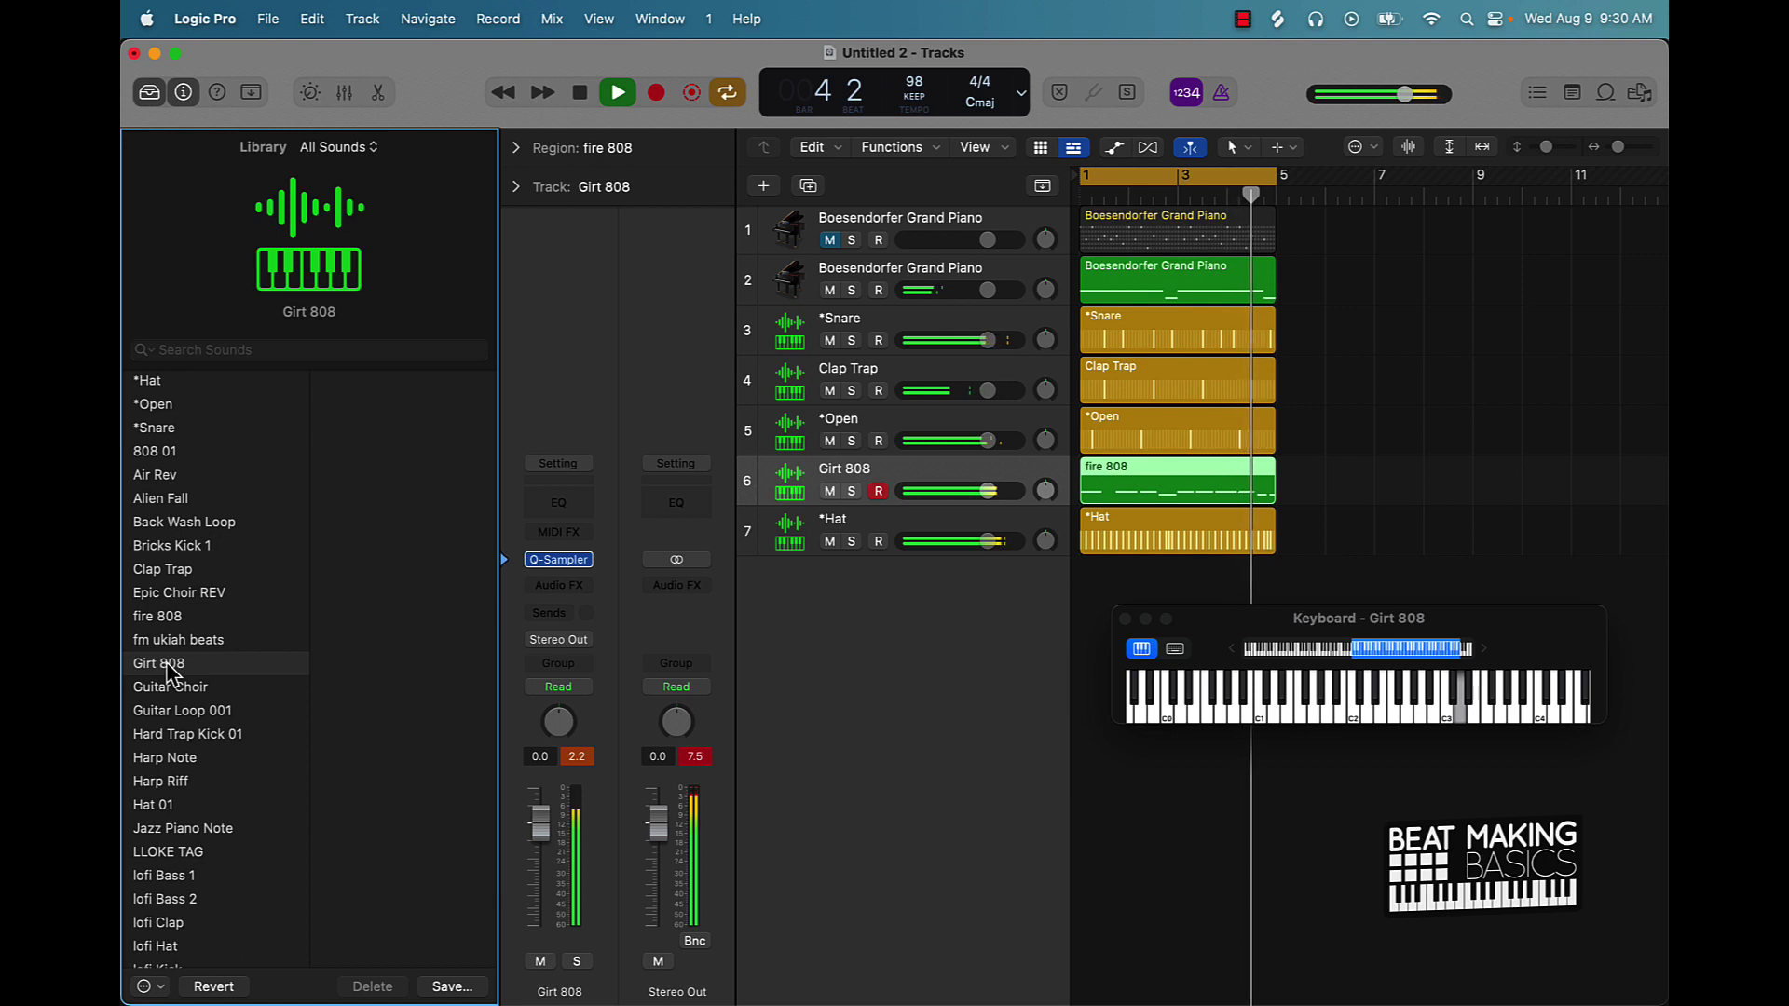
left_click(173, 451)
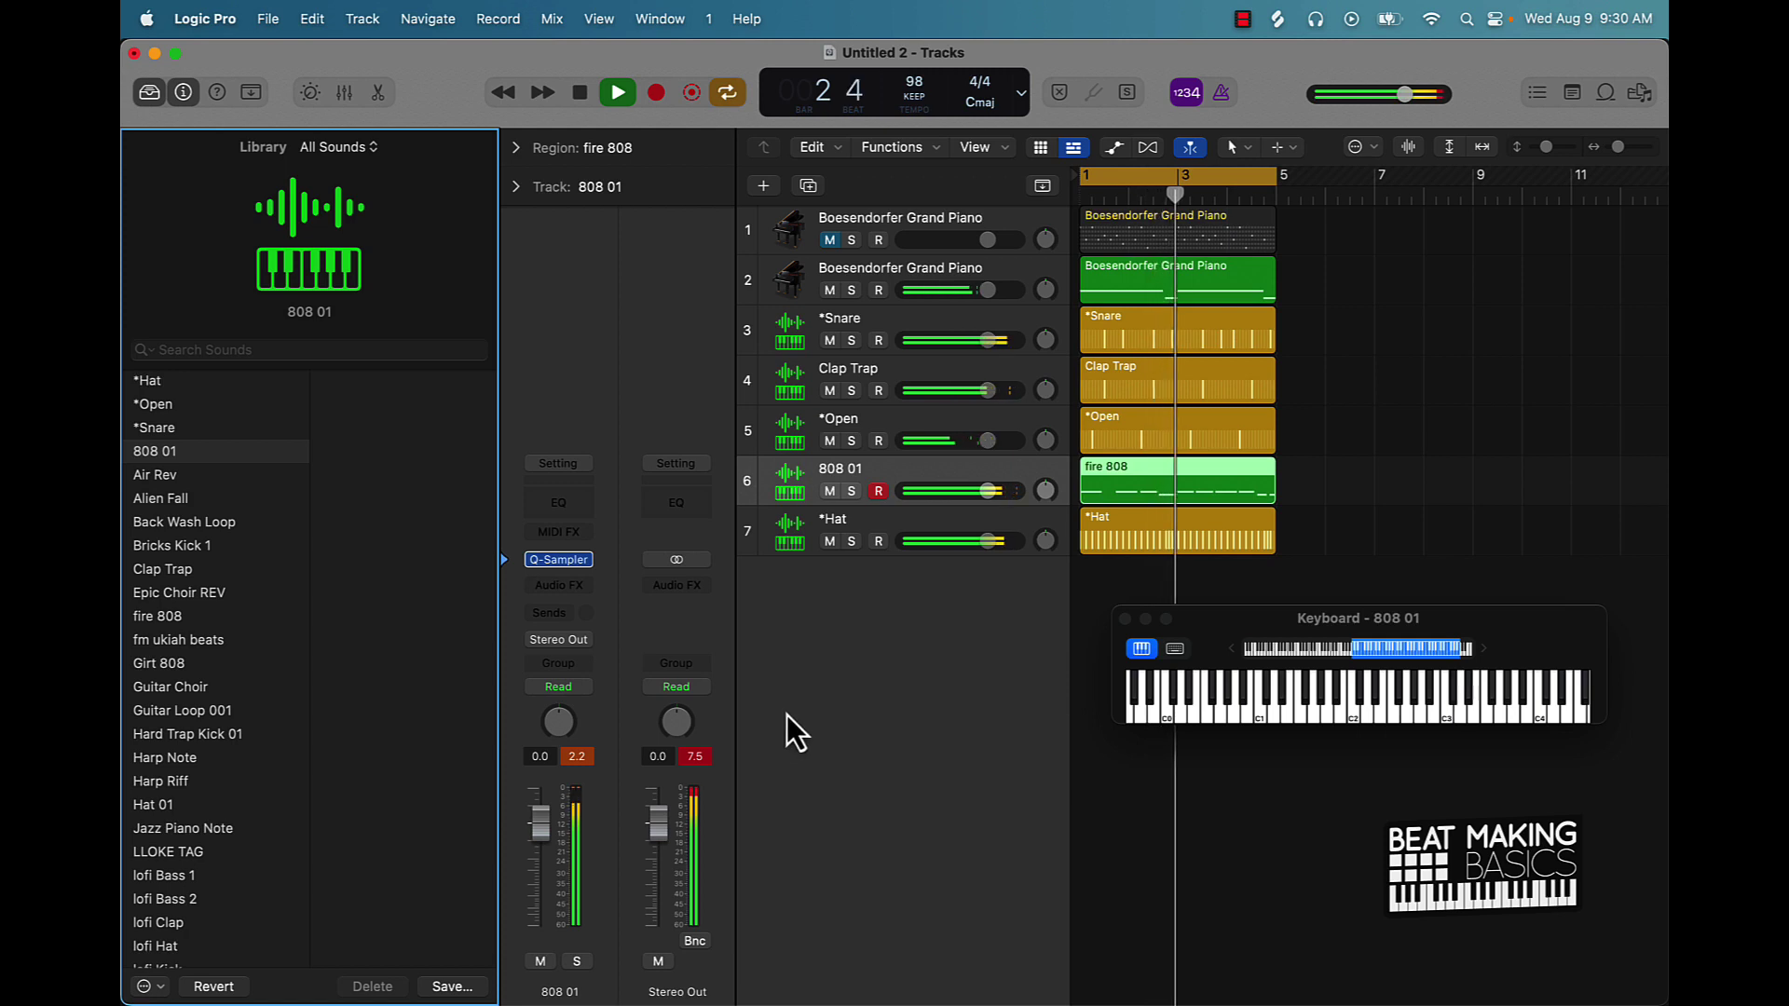
left_click(828, 241)
Duplicate the piano melody track and copy the melody region onto the new track at bar 1.
left_click(788, 233)
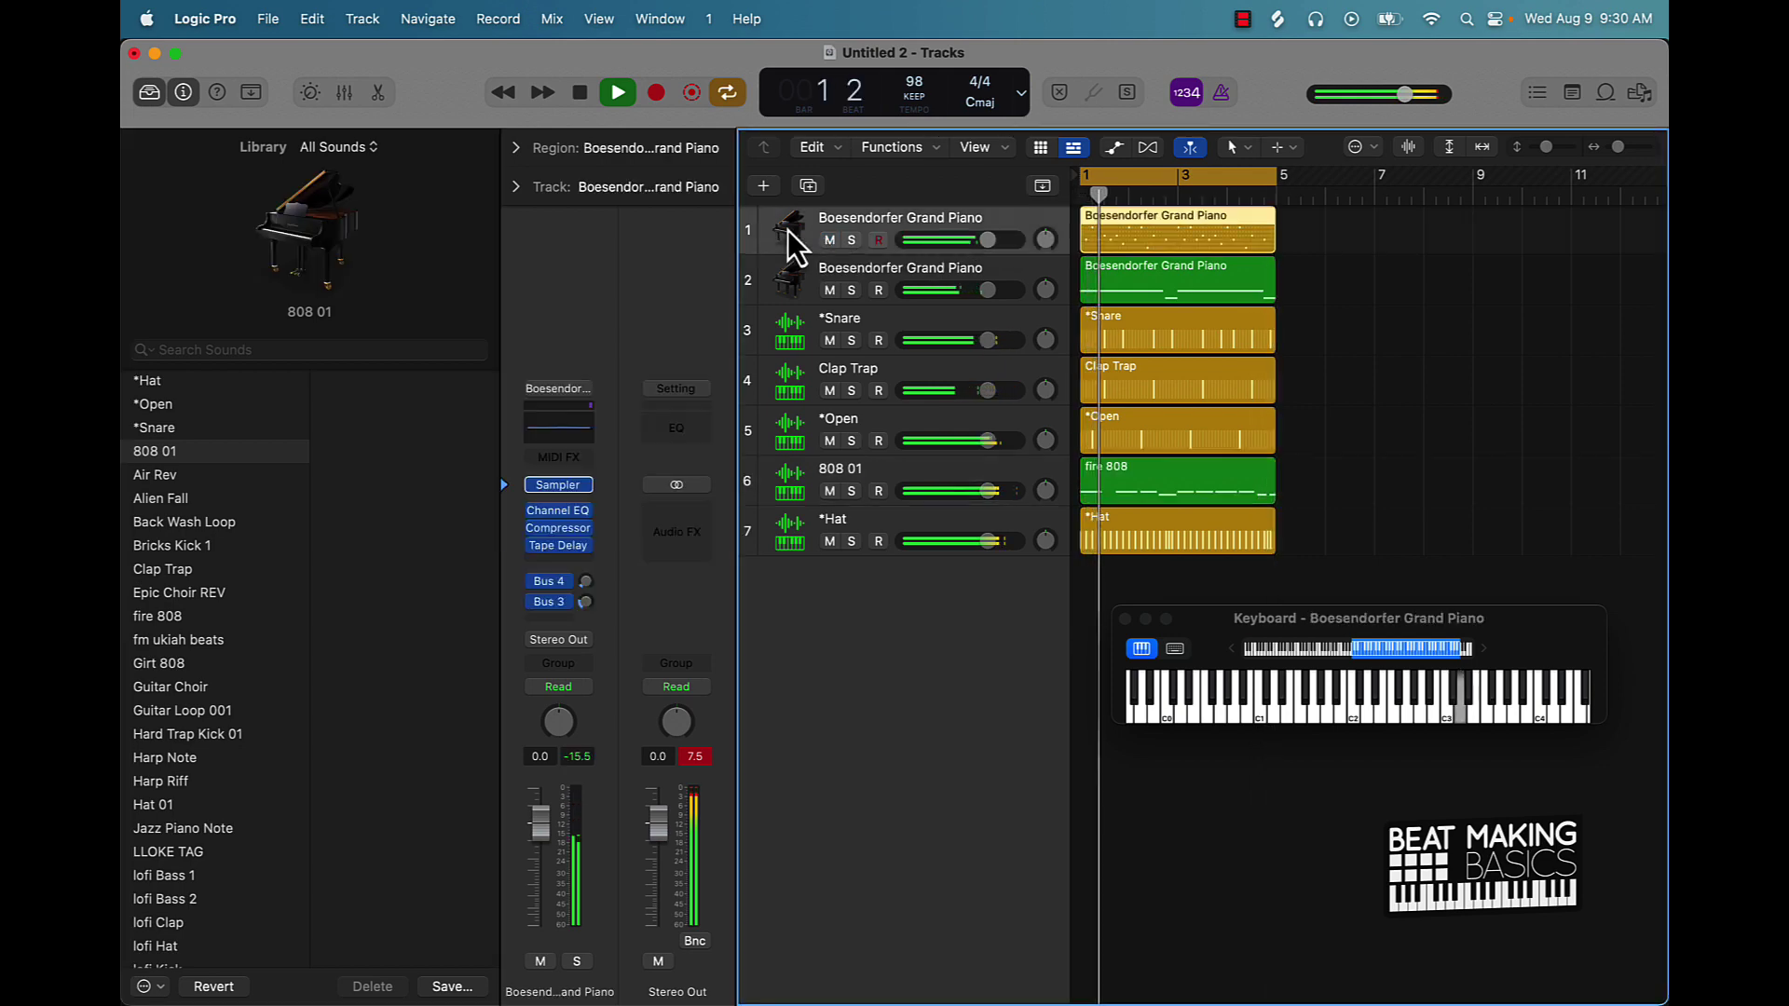
key("super+d")
right_click(1115, 235)
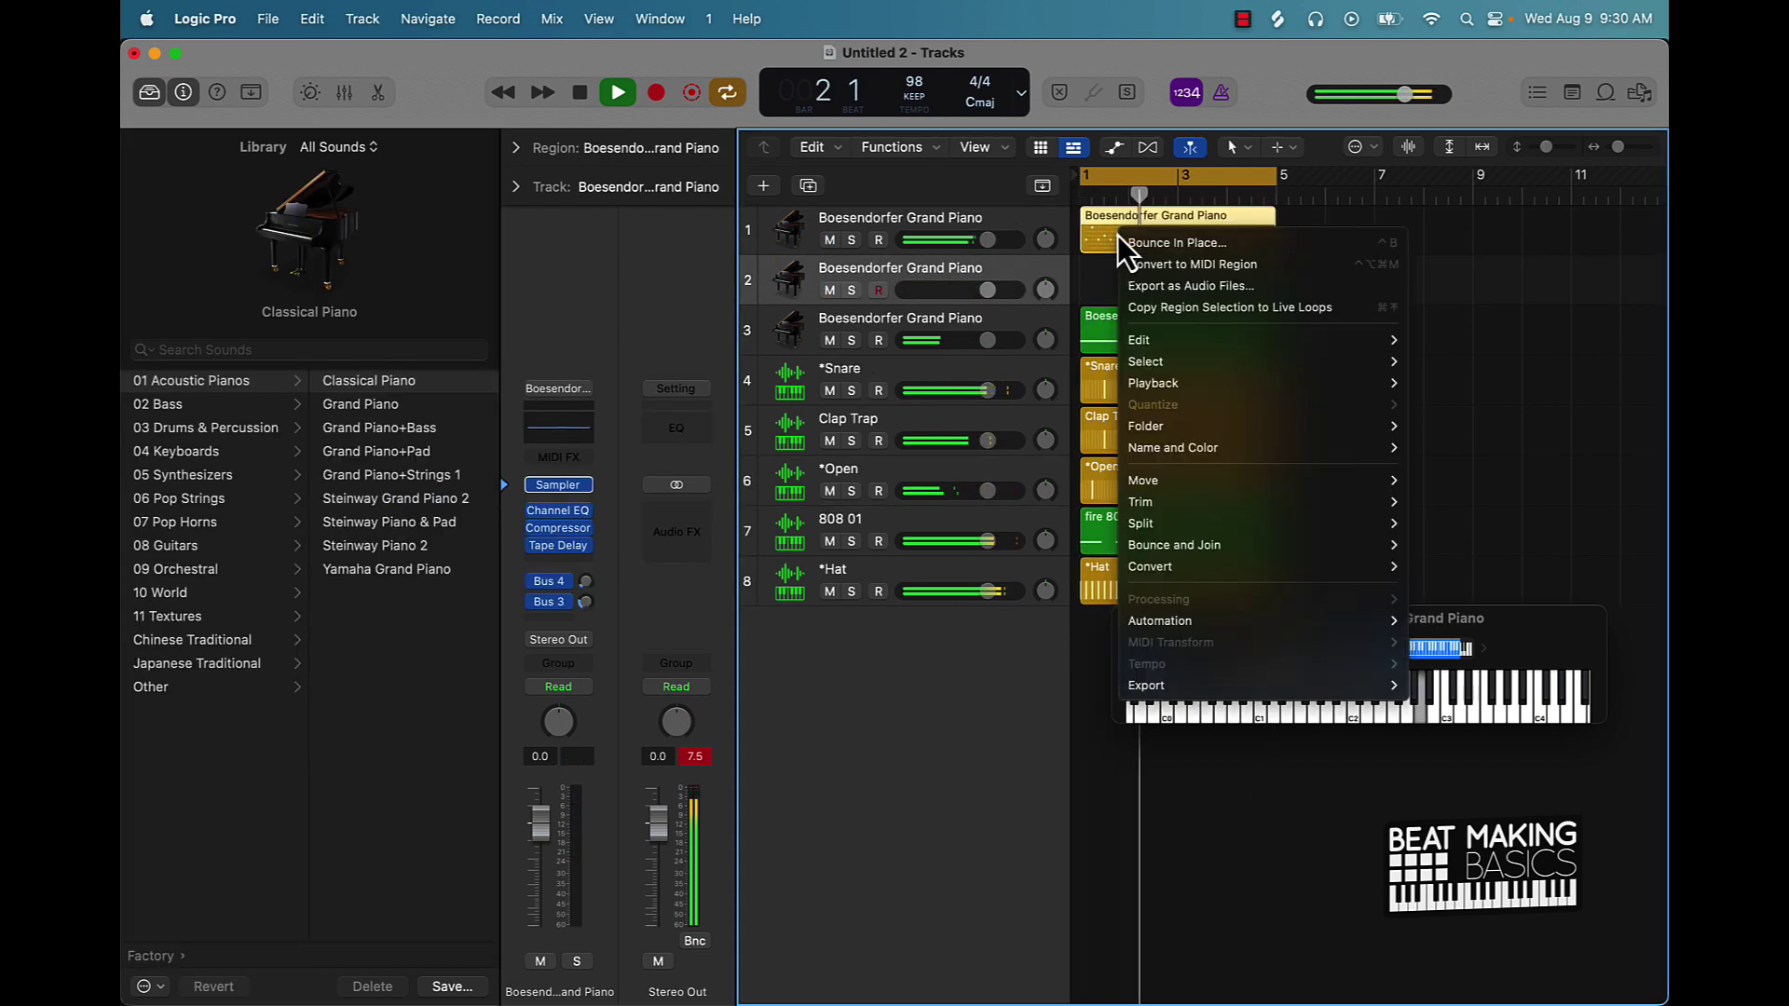
left_click(1105, 244)
left_click_drag(1105, 246, 1104, 288)
Convert the copied melody region to a MIDI region and mute the original melody track.
right_click(1104, 289)
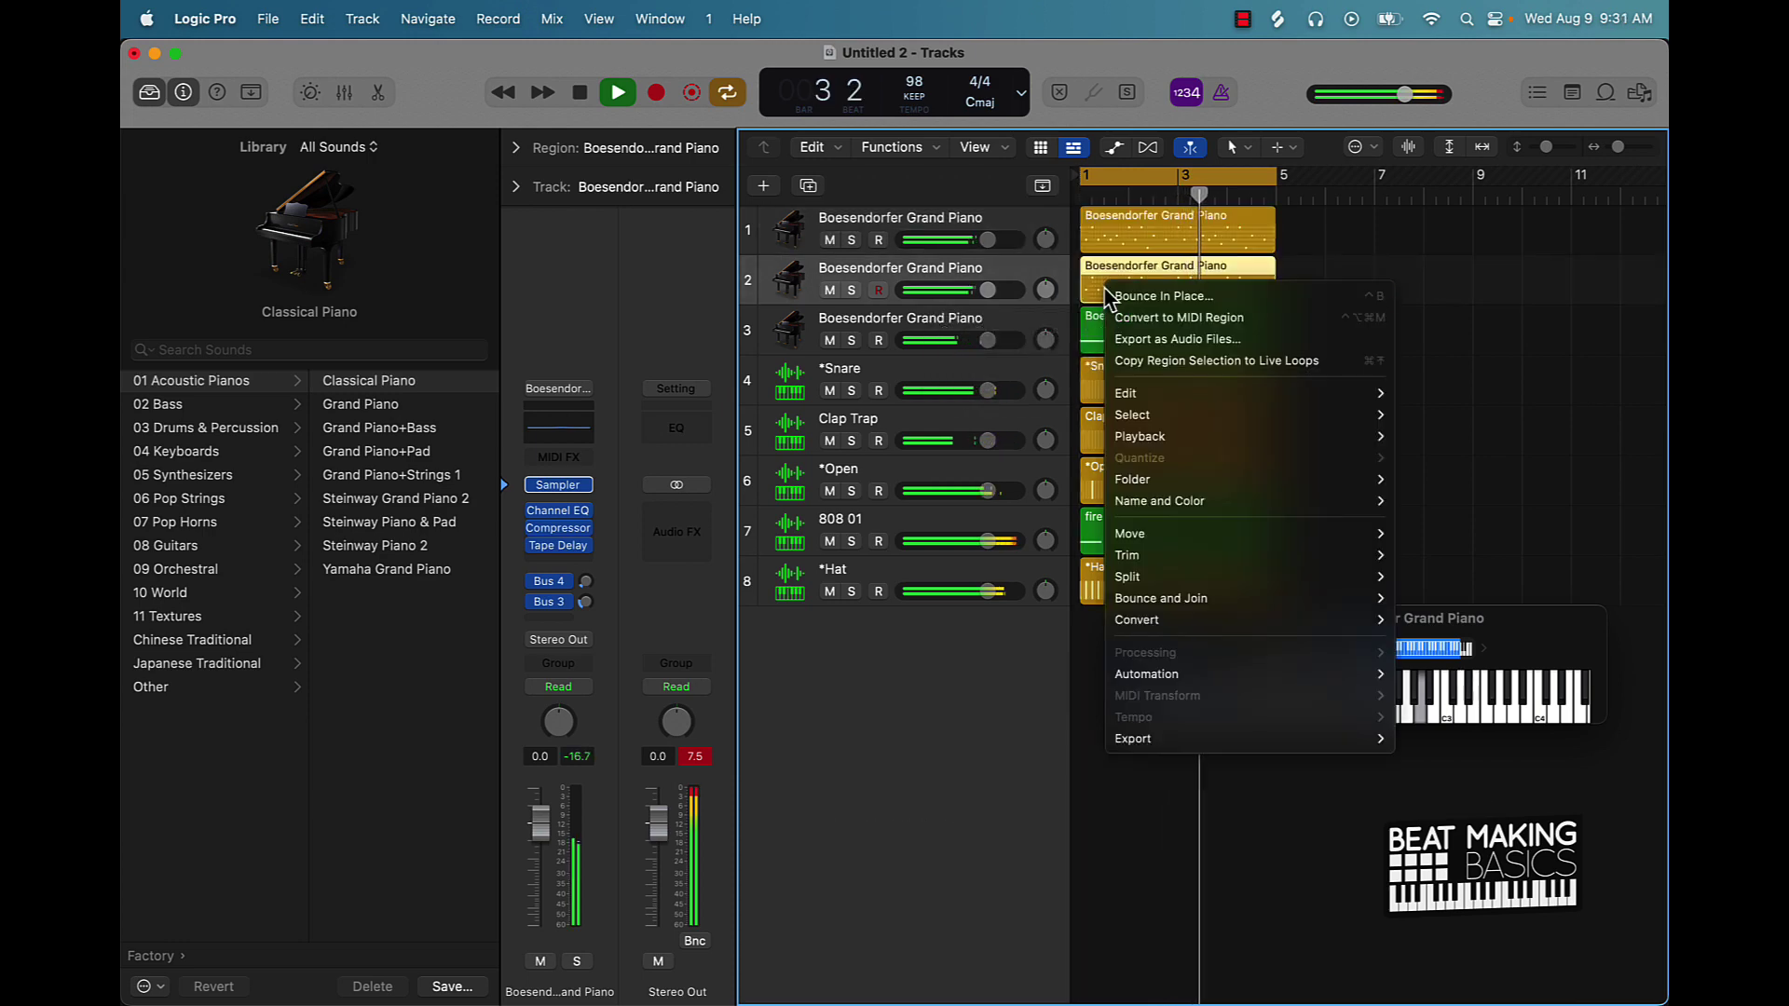
left_click(1163, 317)
left_click(834, 239)
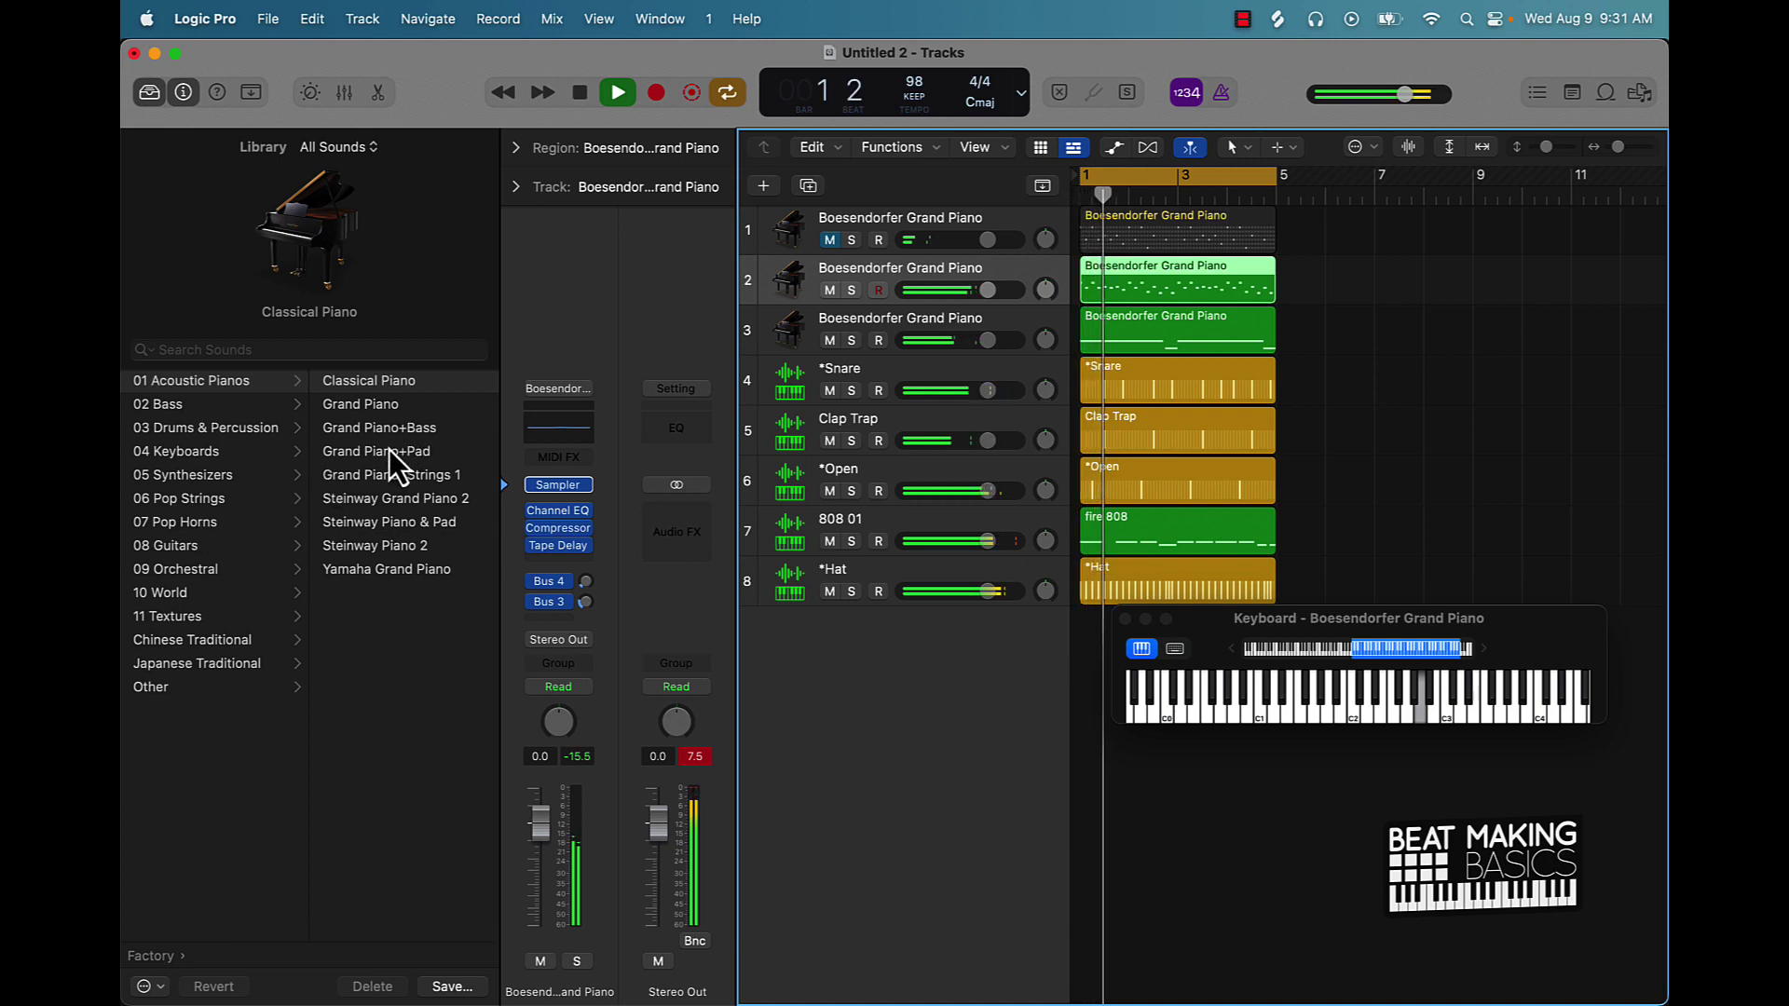
Audition Azure Crystal Synth Bells and I-95 Silicon Pluck from the Keyboards Producer Packs on the duplicate track, and load I-95 Chronicle Piano.
left_click(224, 460)
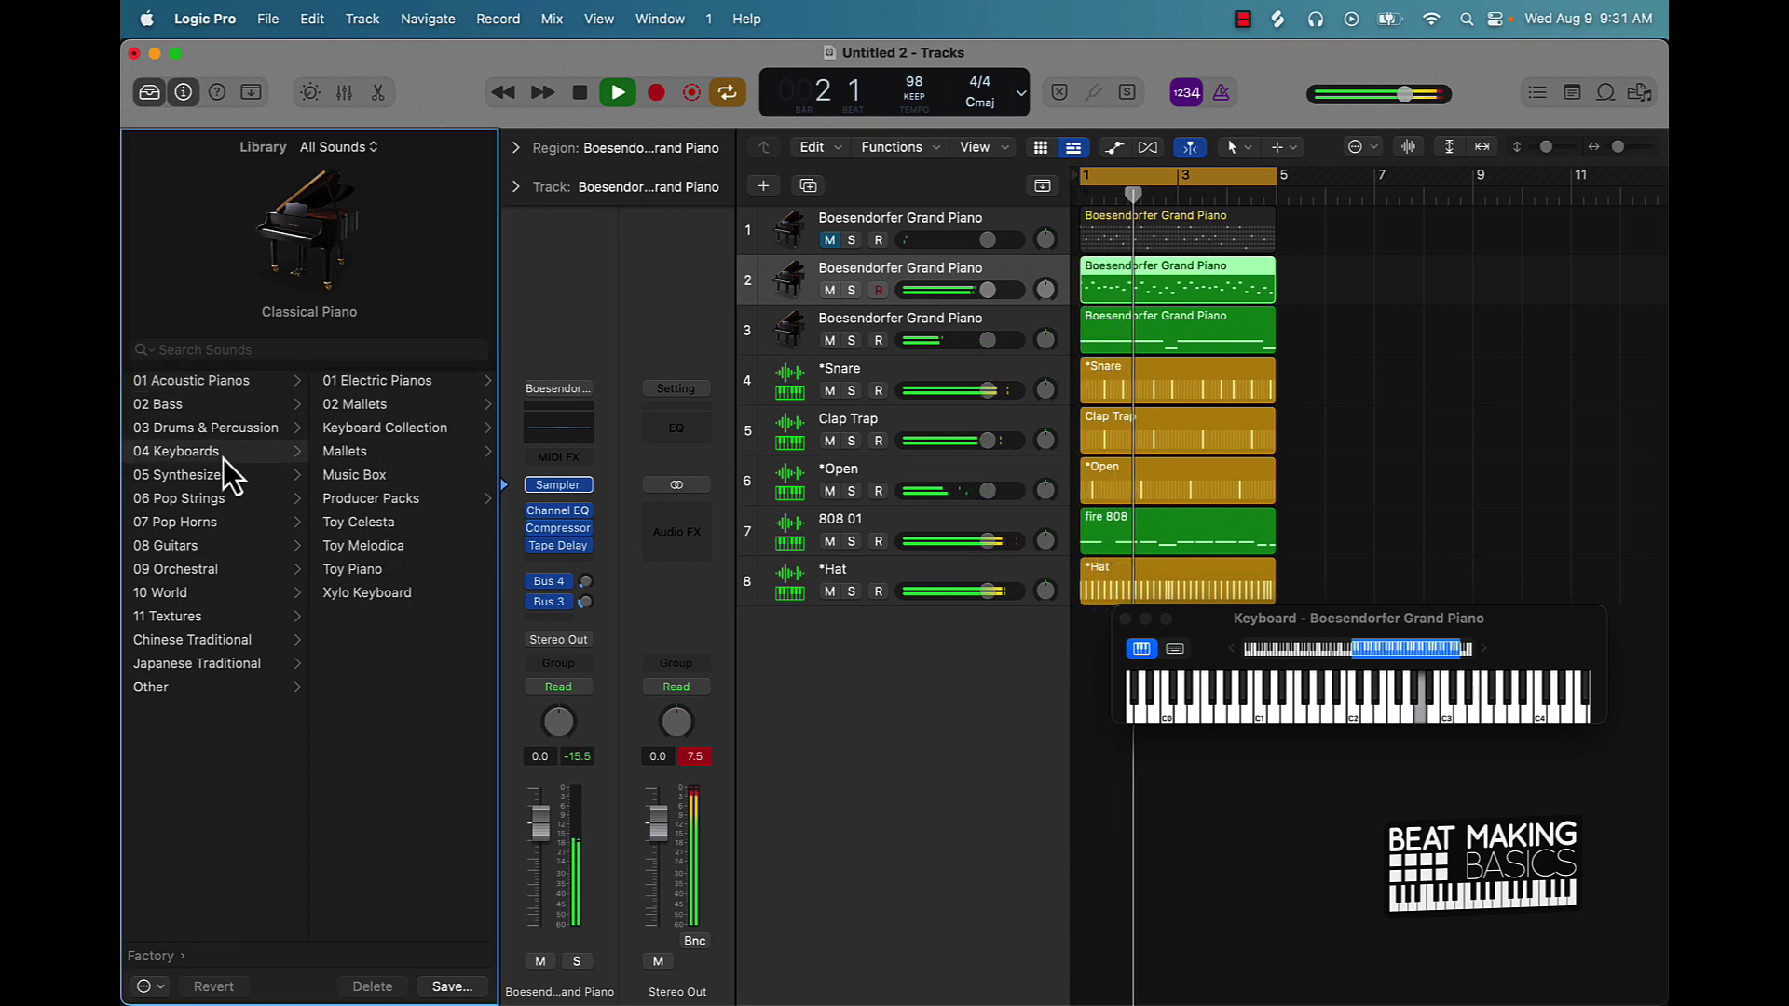
left_click(401, 498)
left_click(400, 498)
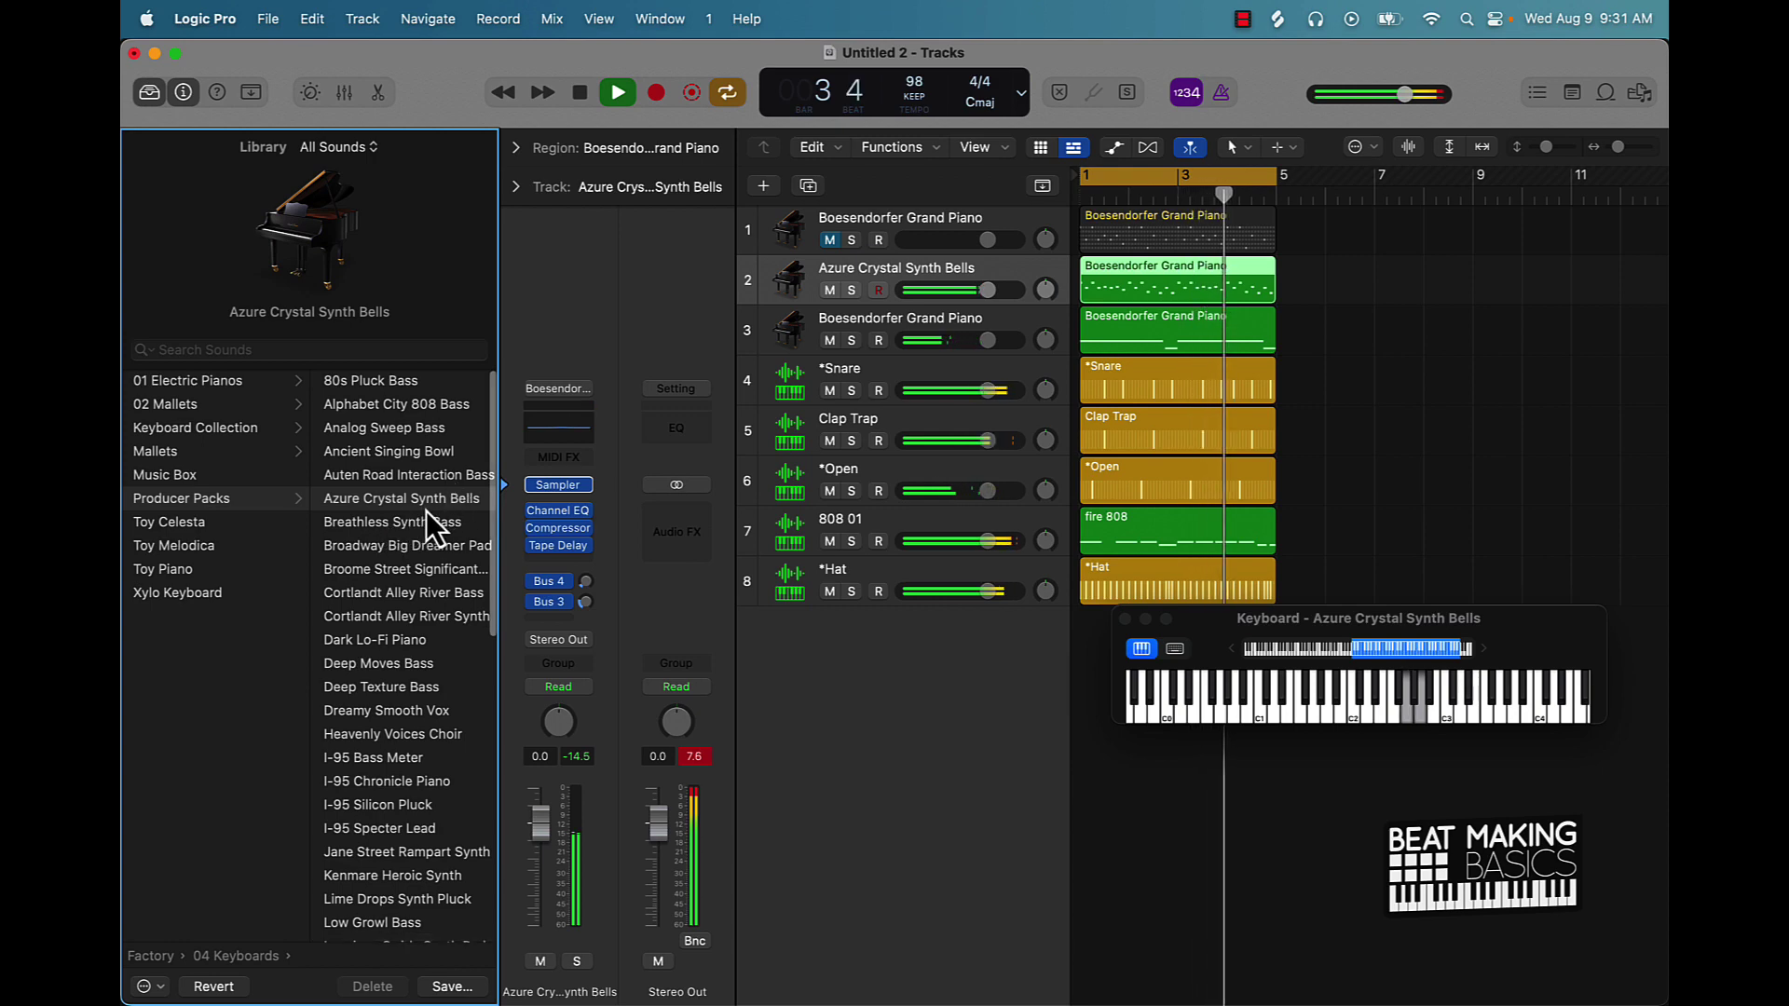
scroll(411, 572, "down", 5)
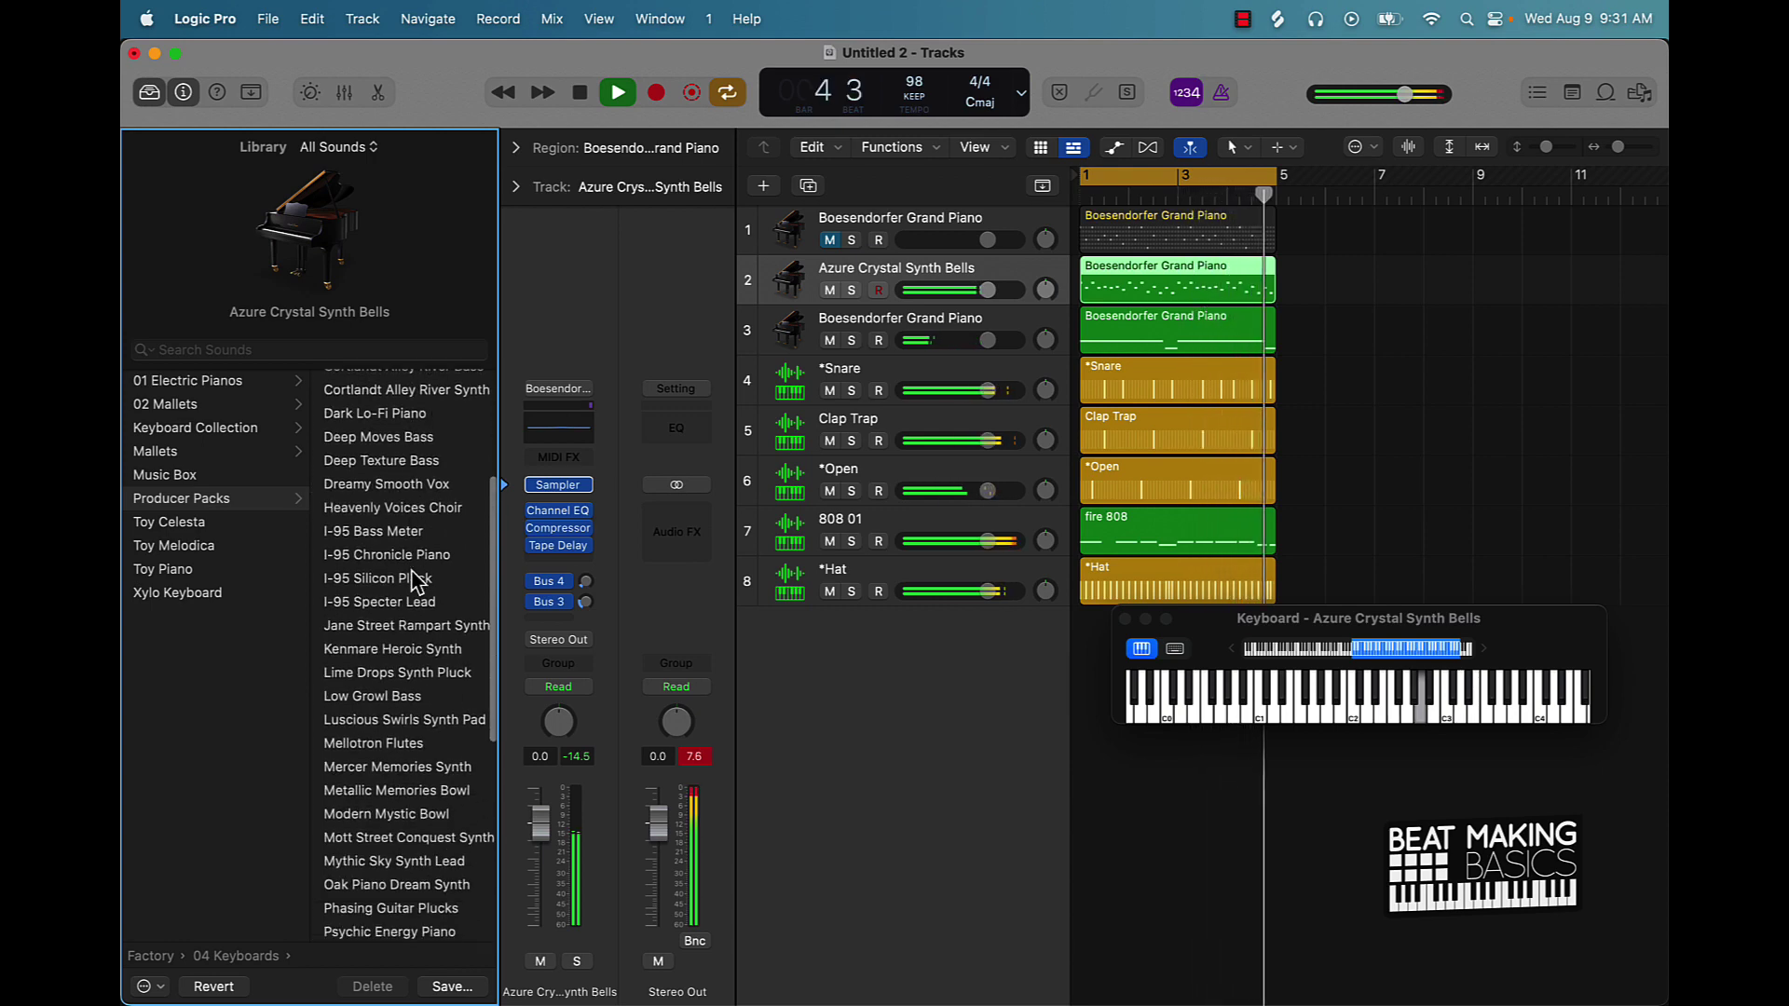
left_click(412, 578)
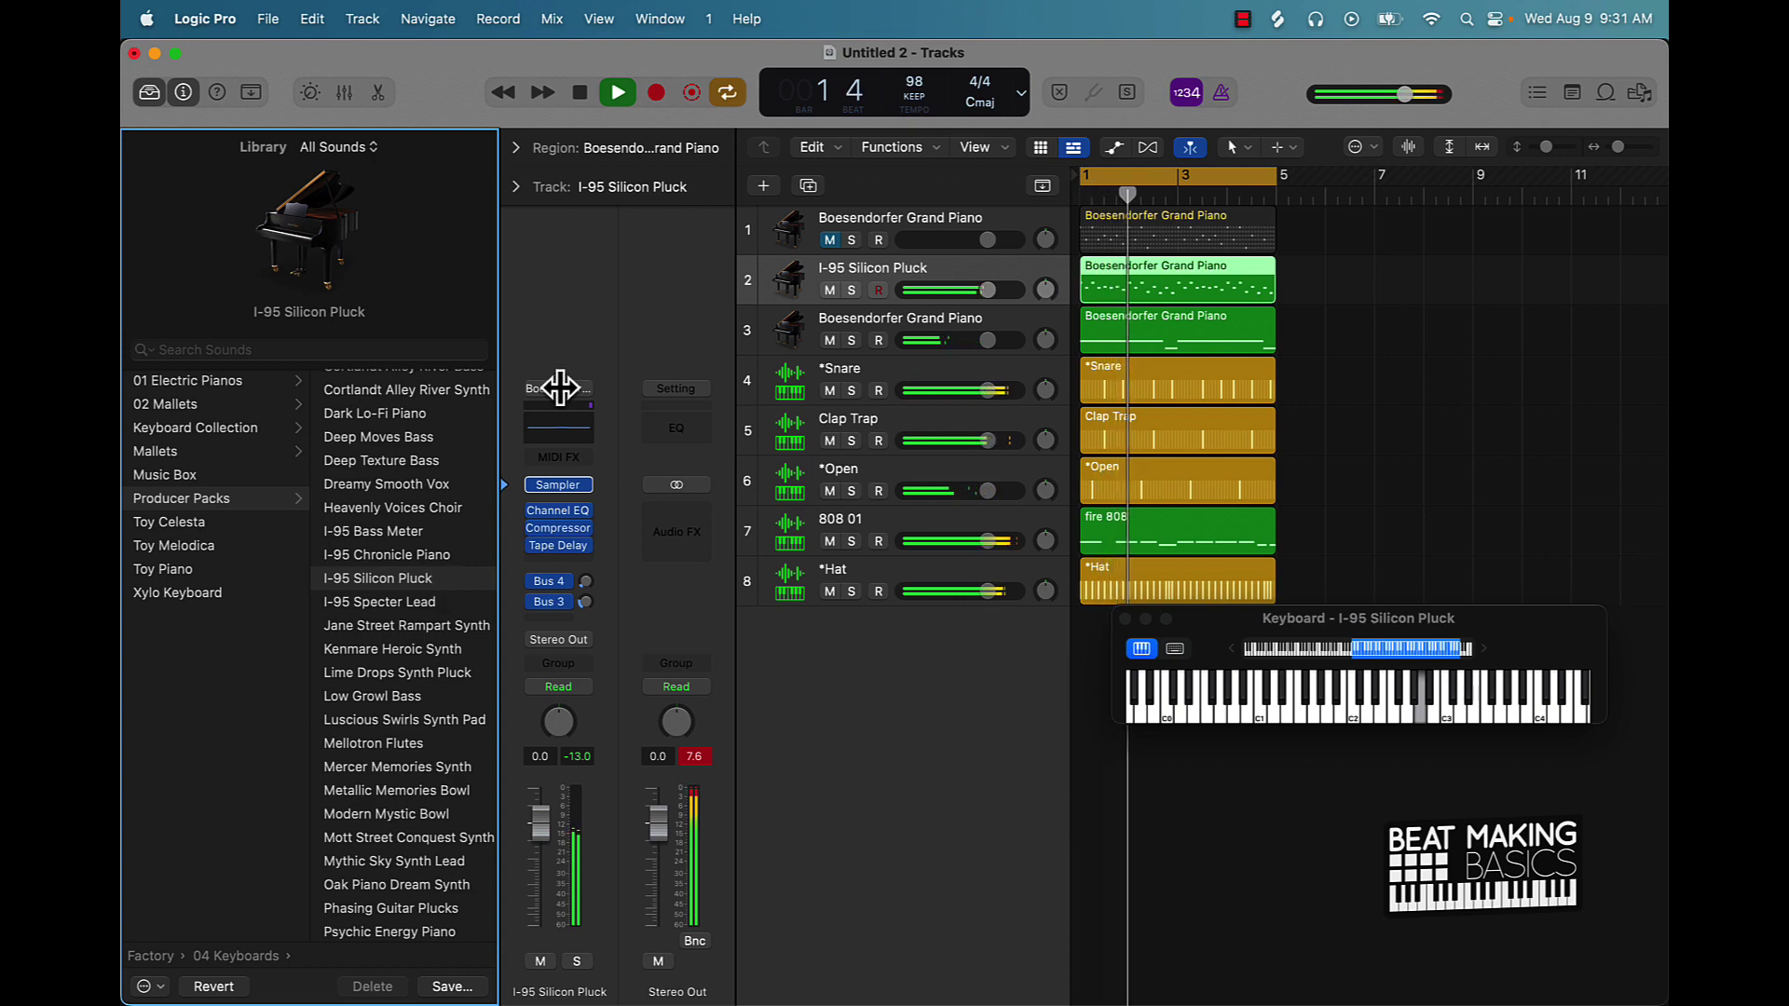
left_click(399, 556)
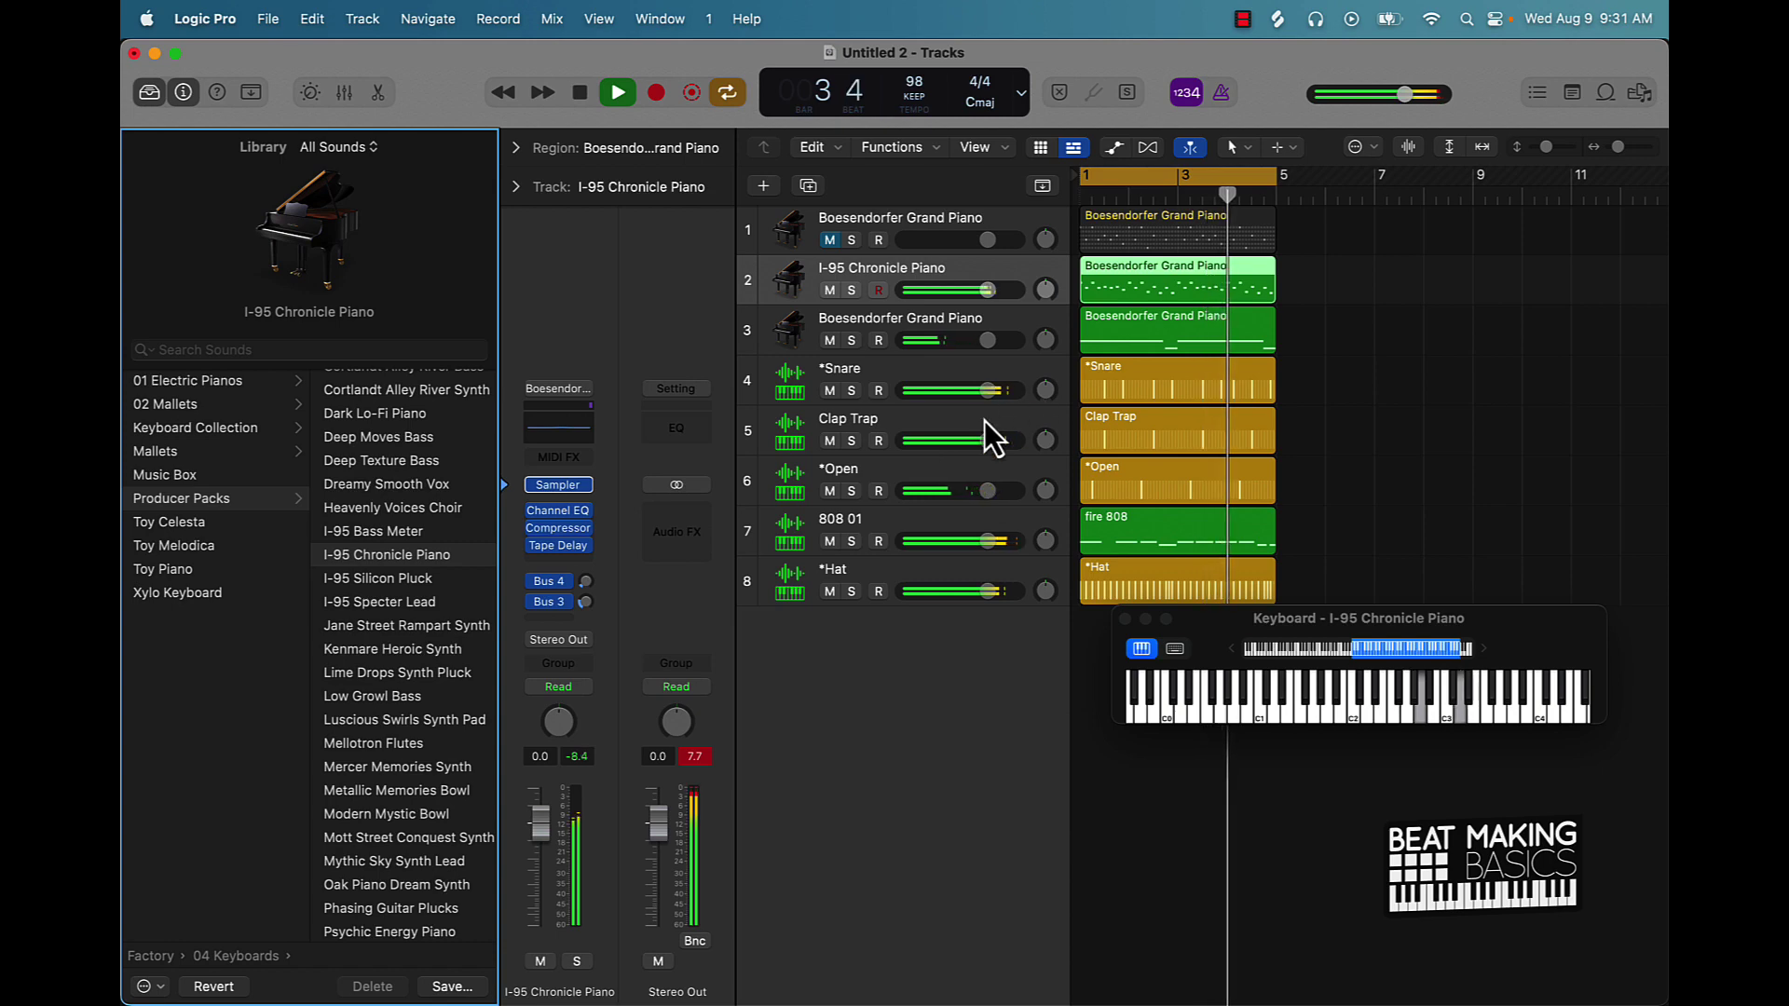
left_click(1375, 363)
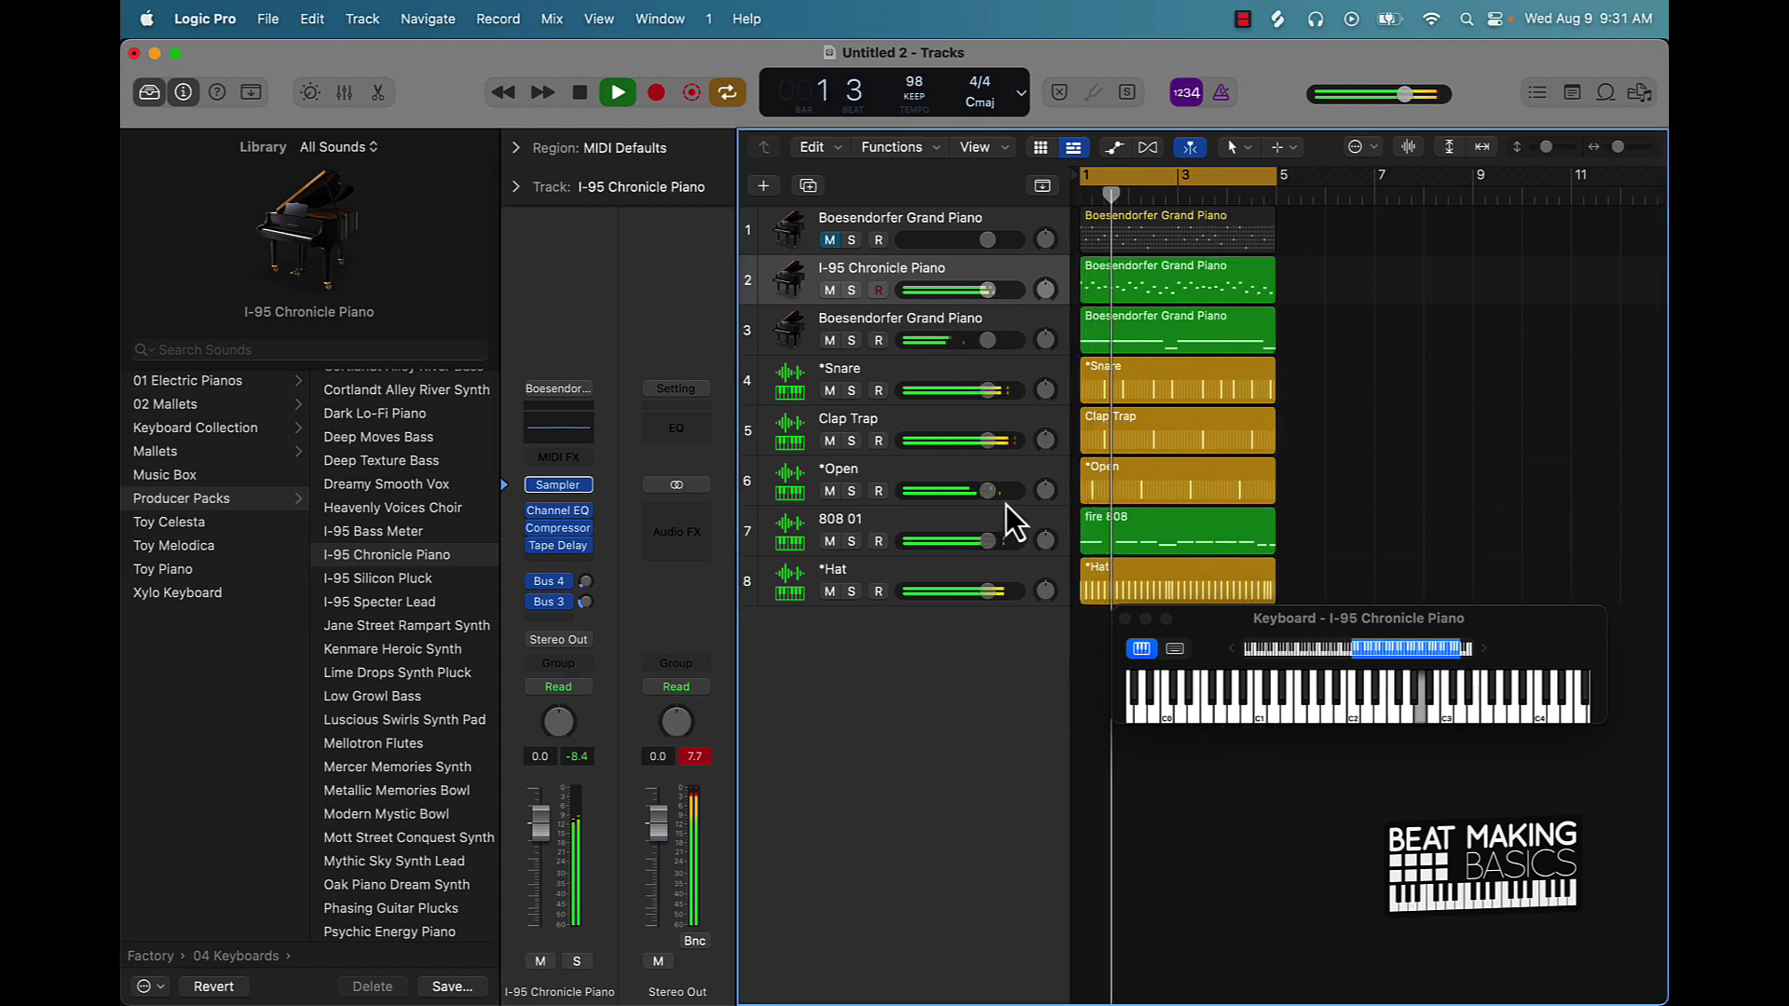
Open the *Hat pattern in the Step Sequencer, close the floating keyboard, and display and play its first 16 steps.
left_click(1121, 570)
key("space")
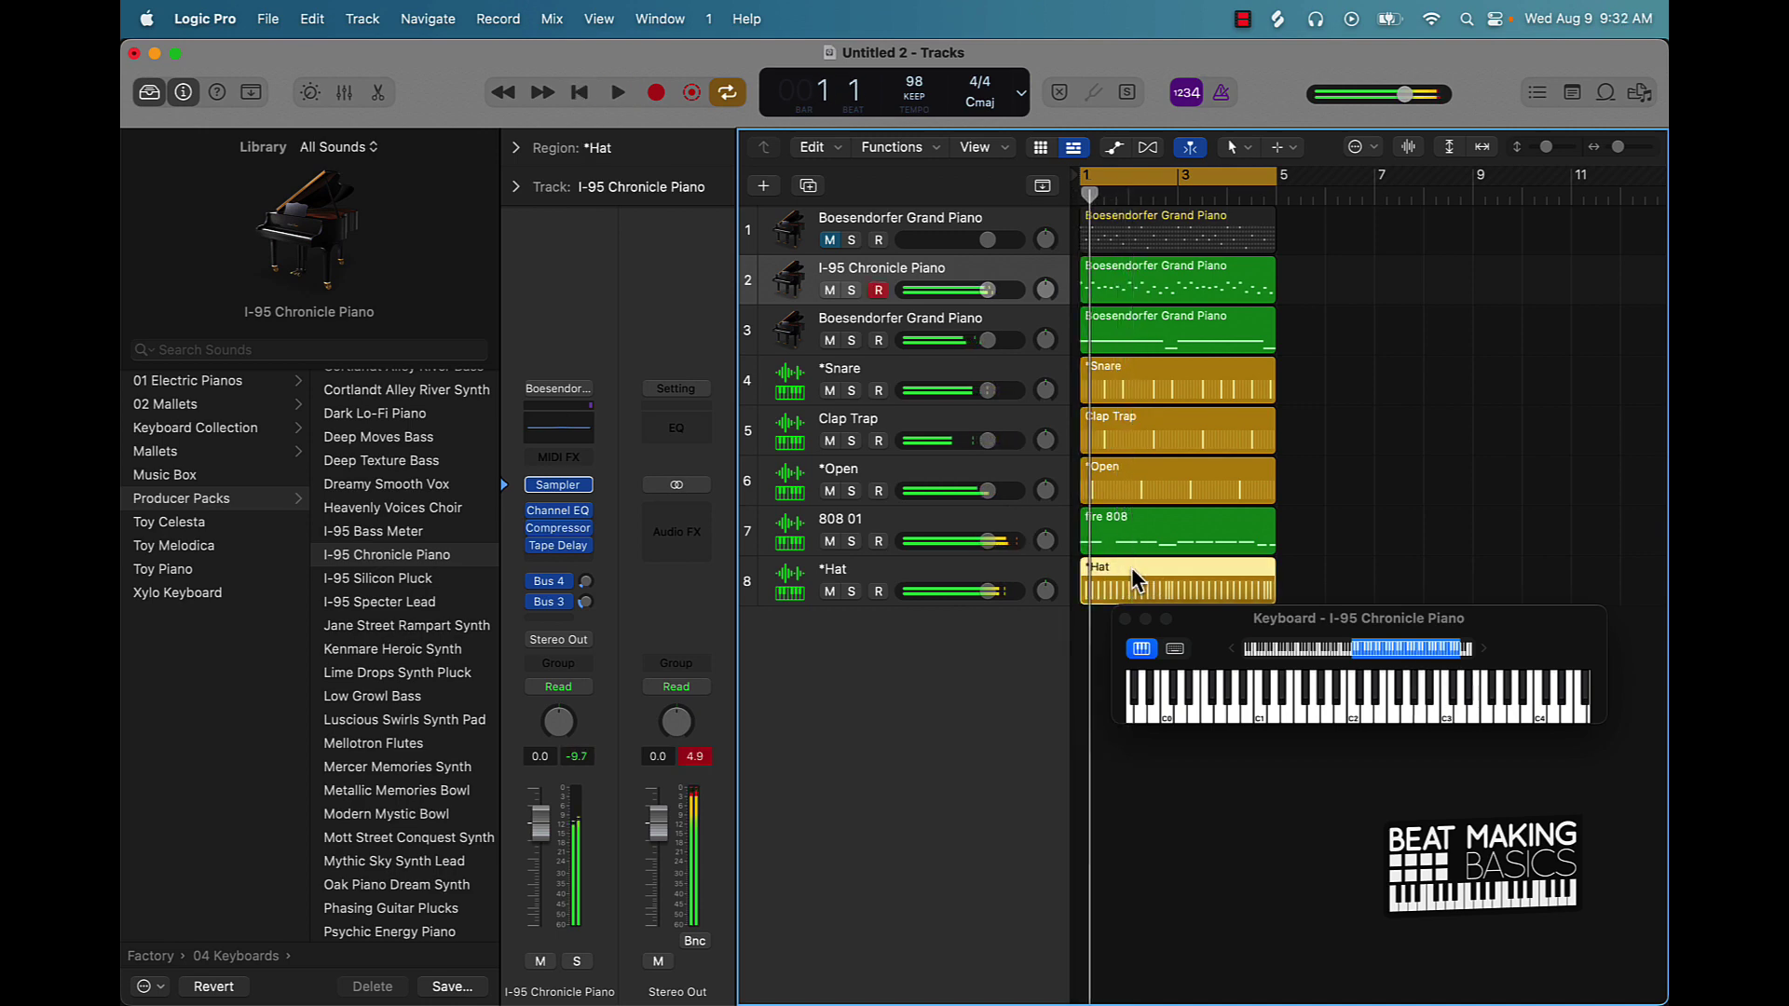
right_click(1131, 568)
left_click(1438, 311)
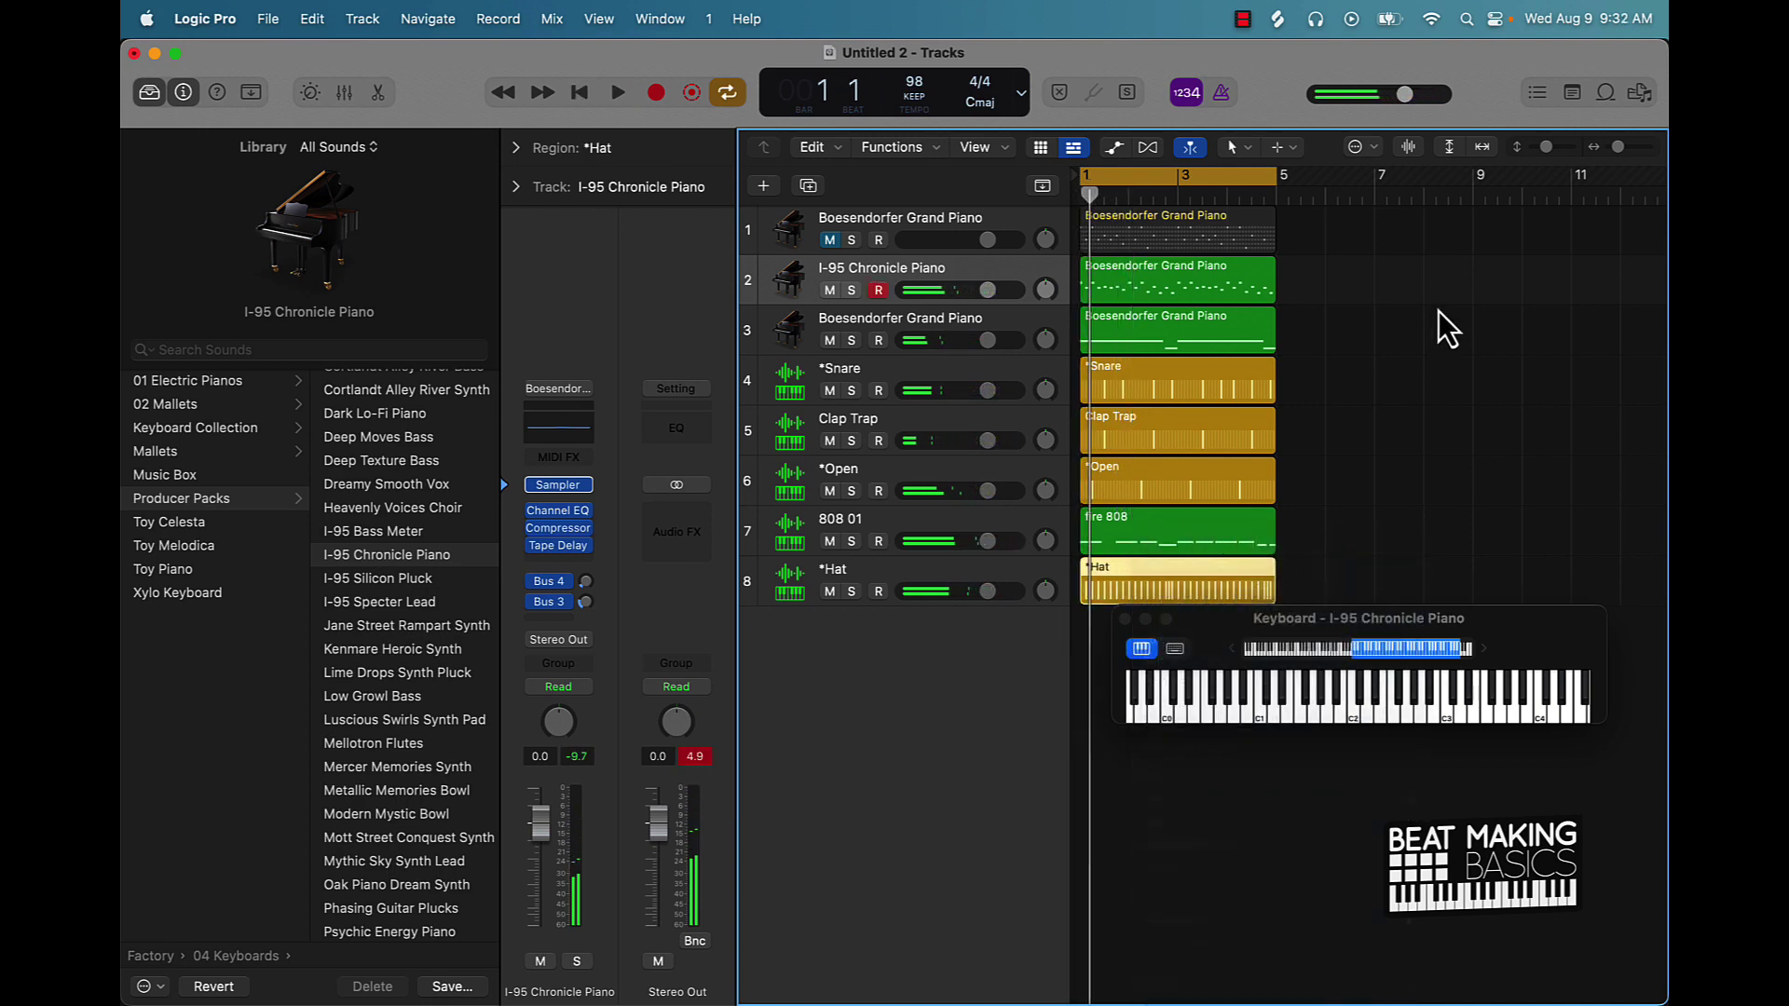
double_click(1211, 583)
left_click(1126, 618)
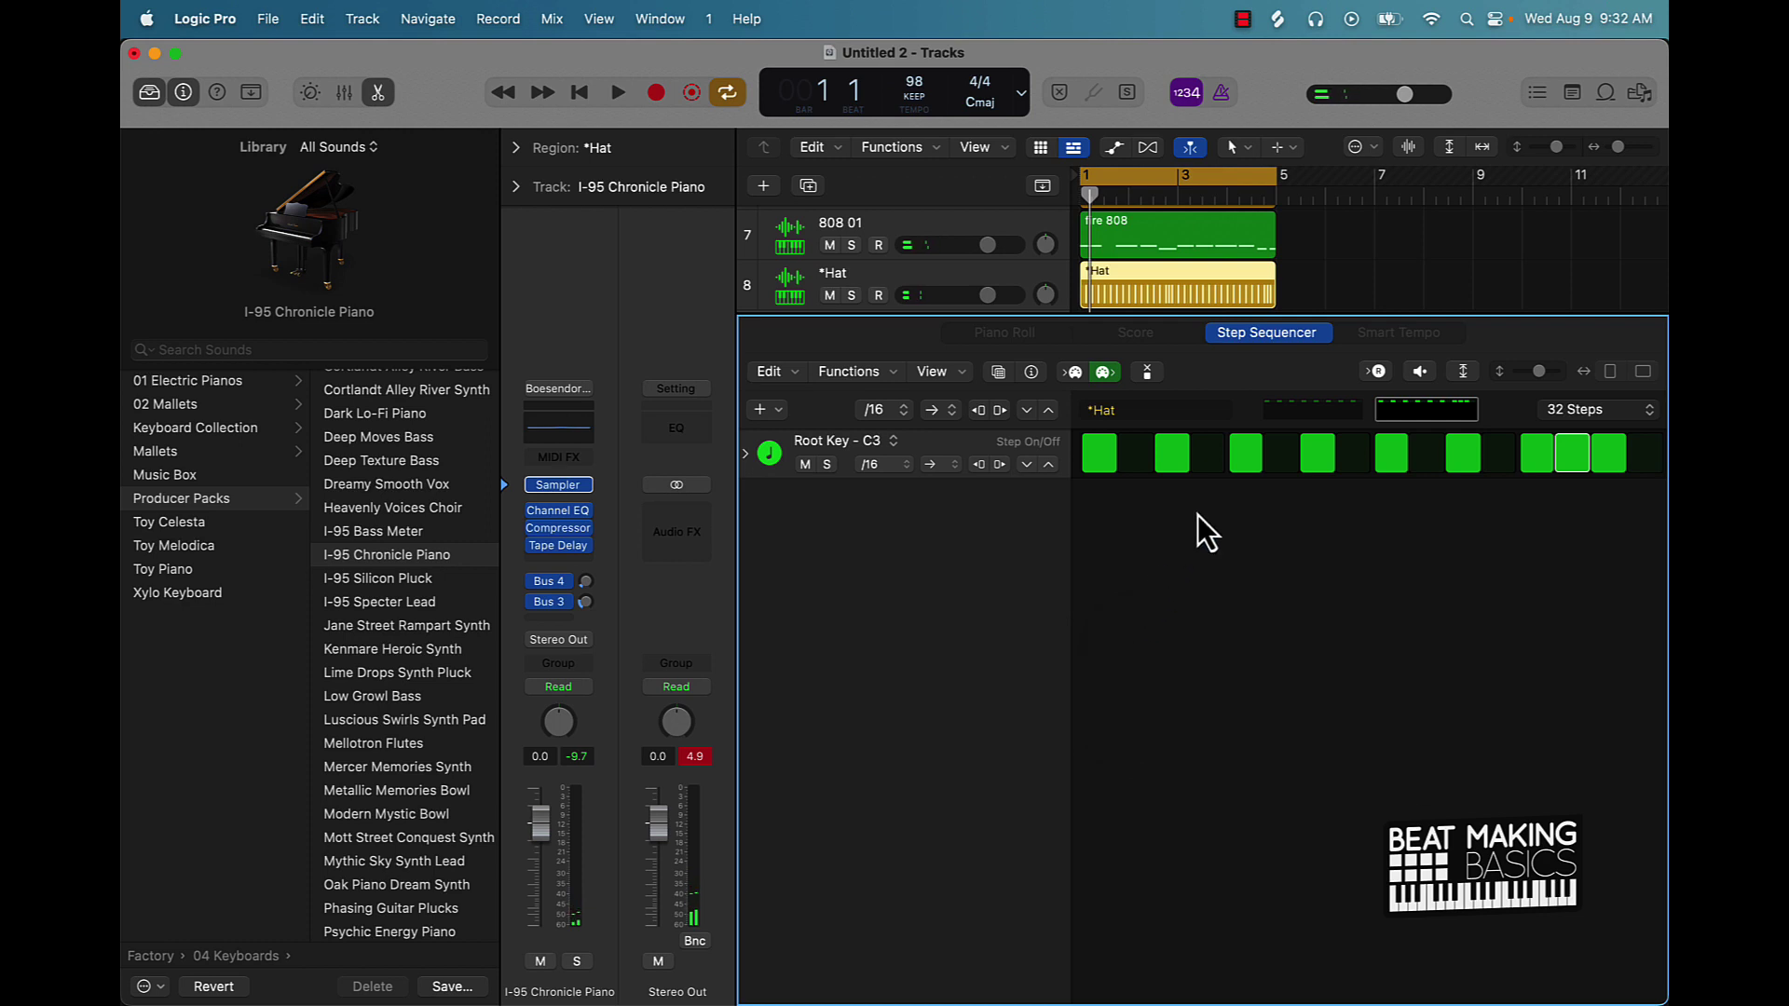
left_click(1293, 412)
key("space")
key("space")
key("space")
key("space")
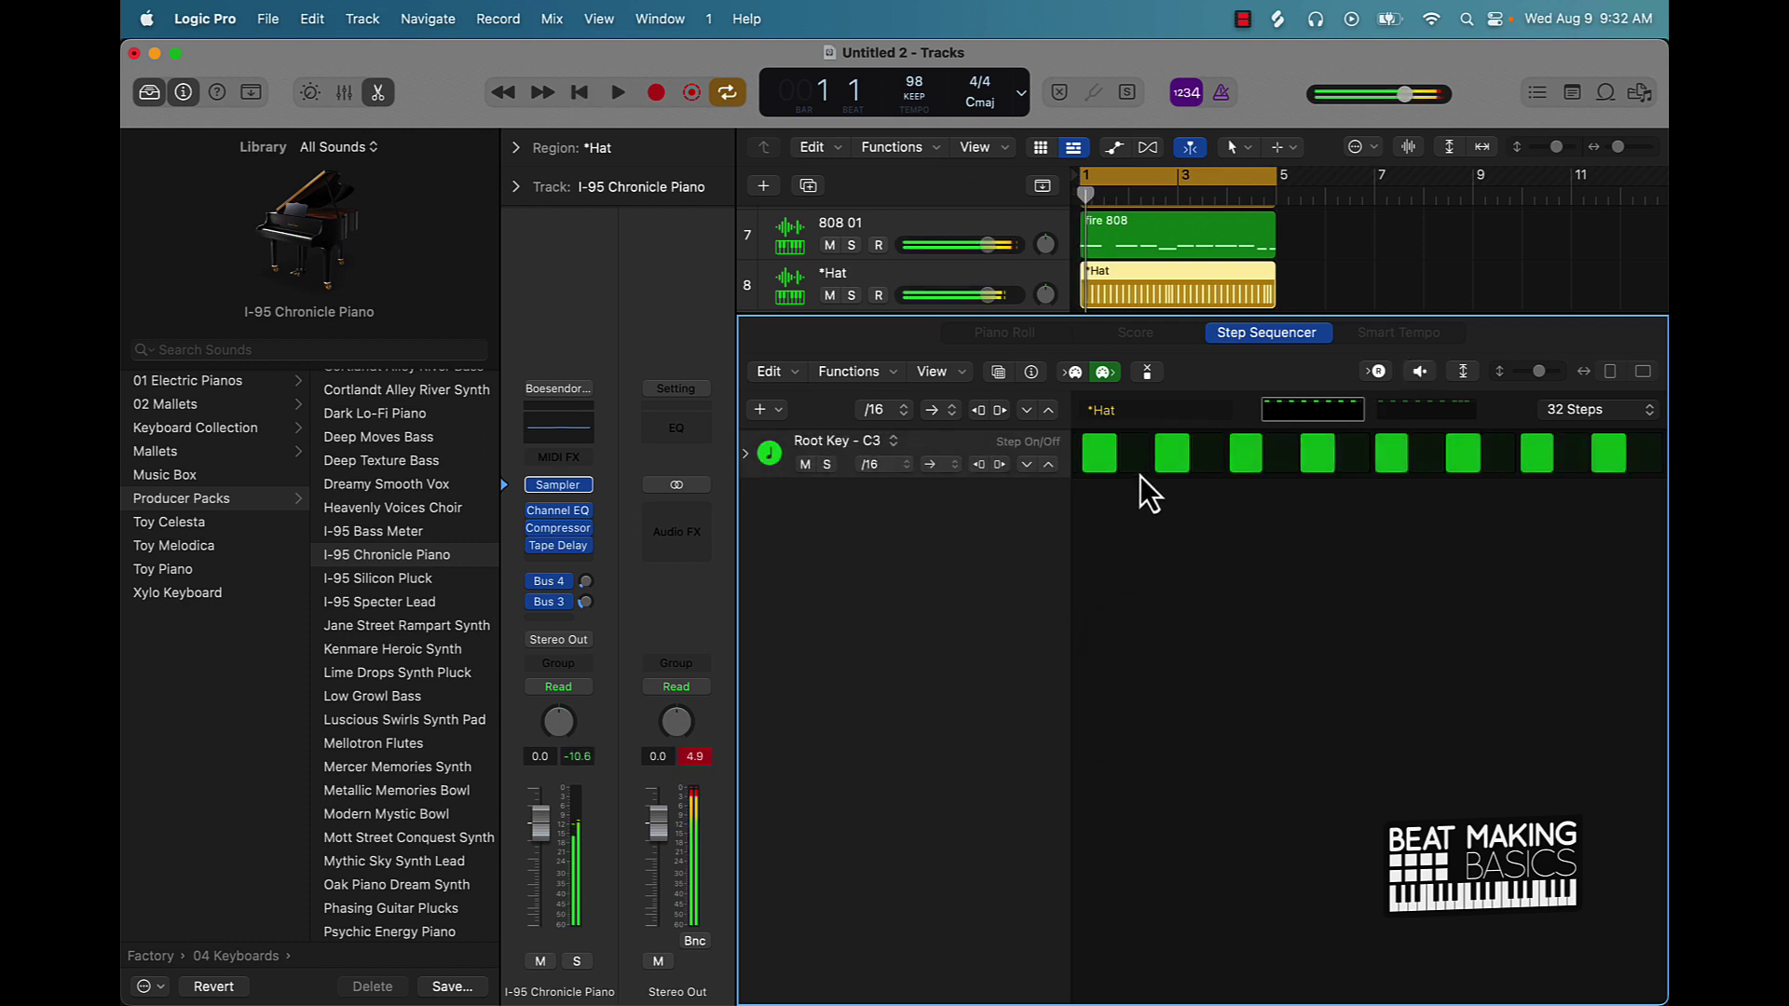
Expand the *Hat row's subrows, change Gate to Note Repeat, and set step 3 to 6 repeats.
left_click(745, 453)
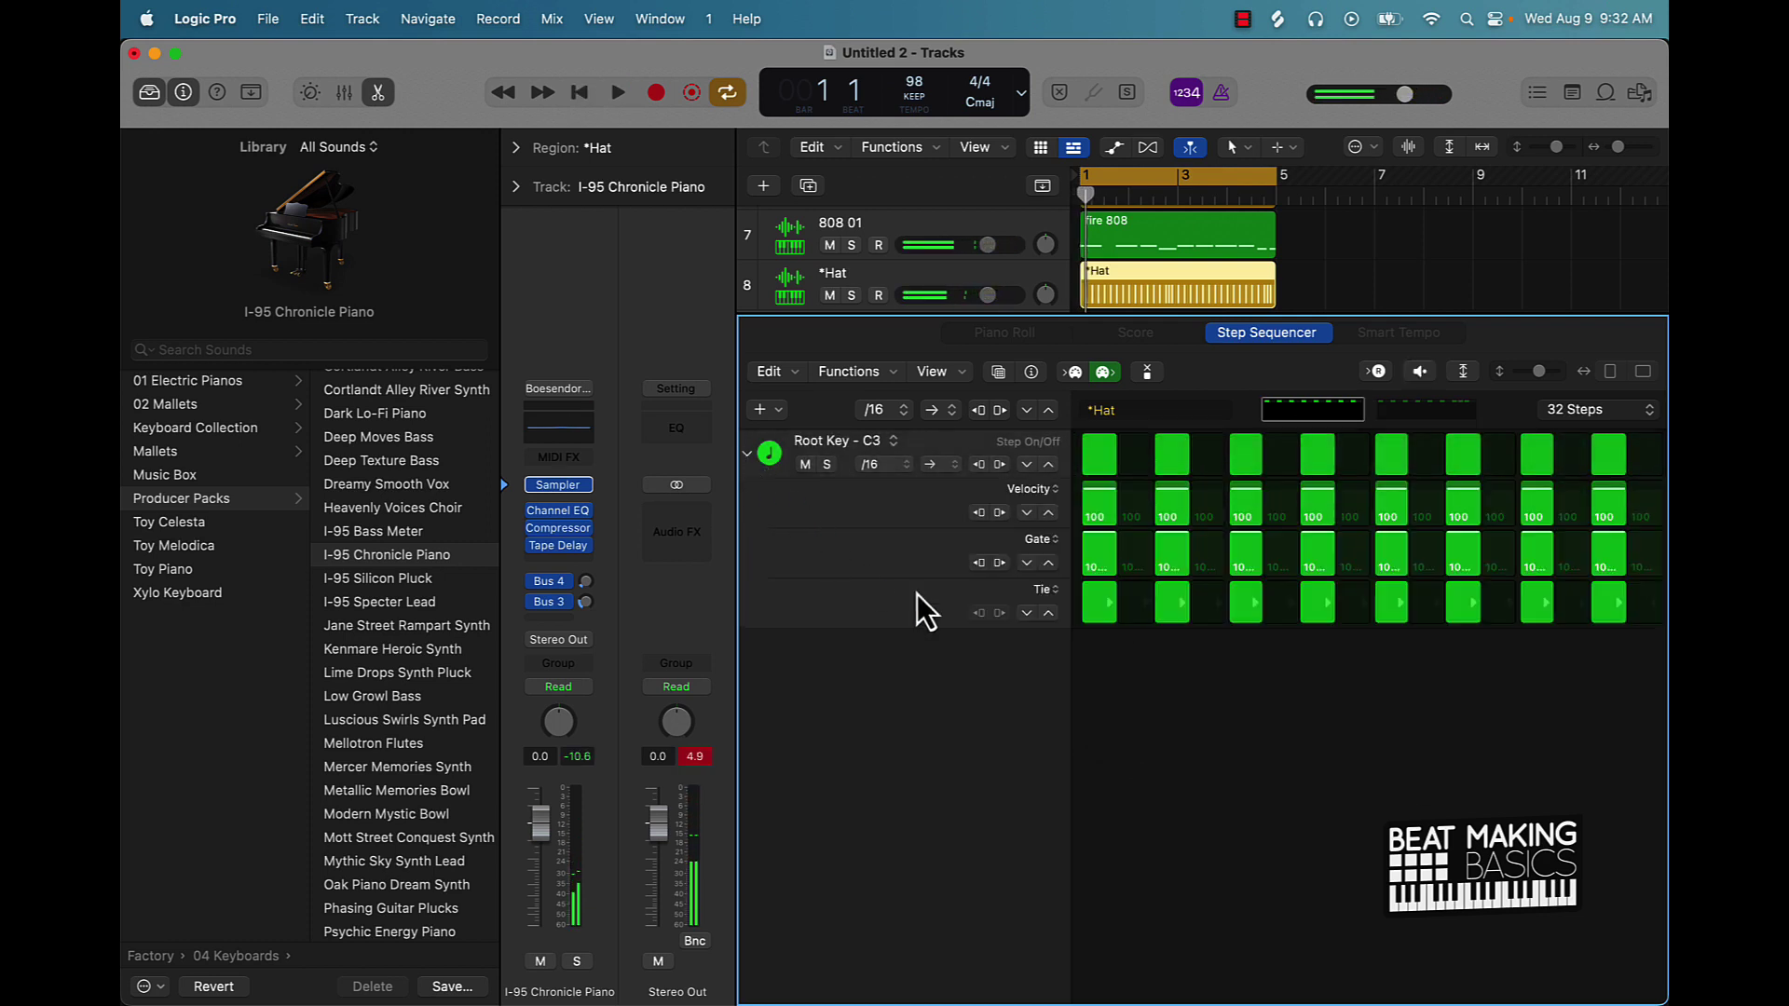
left_click(1039, 541)
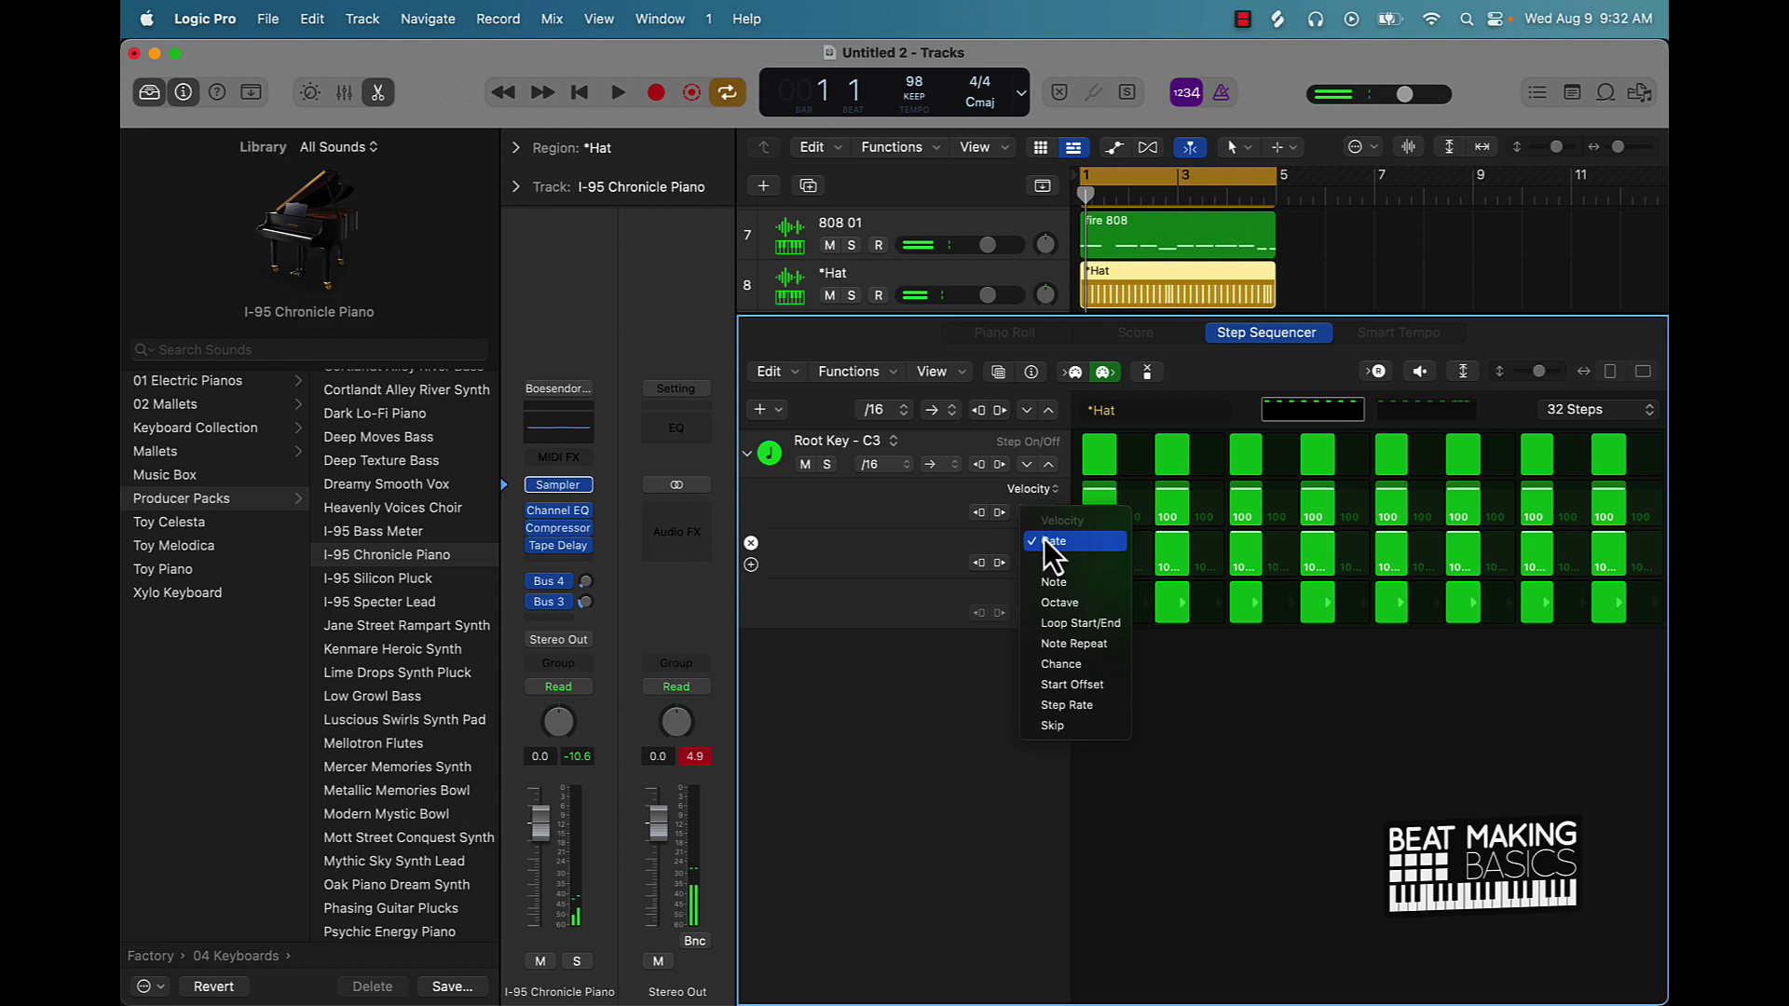
left_click(1076, 647)
key("space")
key("space")
key("space")
left_click_drag(1173, 552, 1174, 533)
key("space")
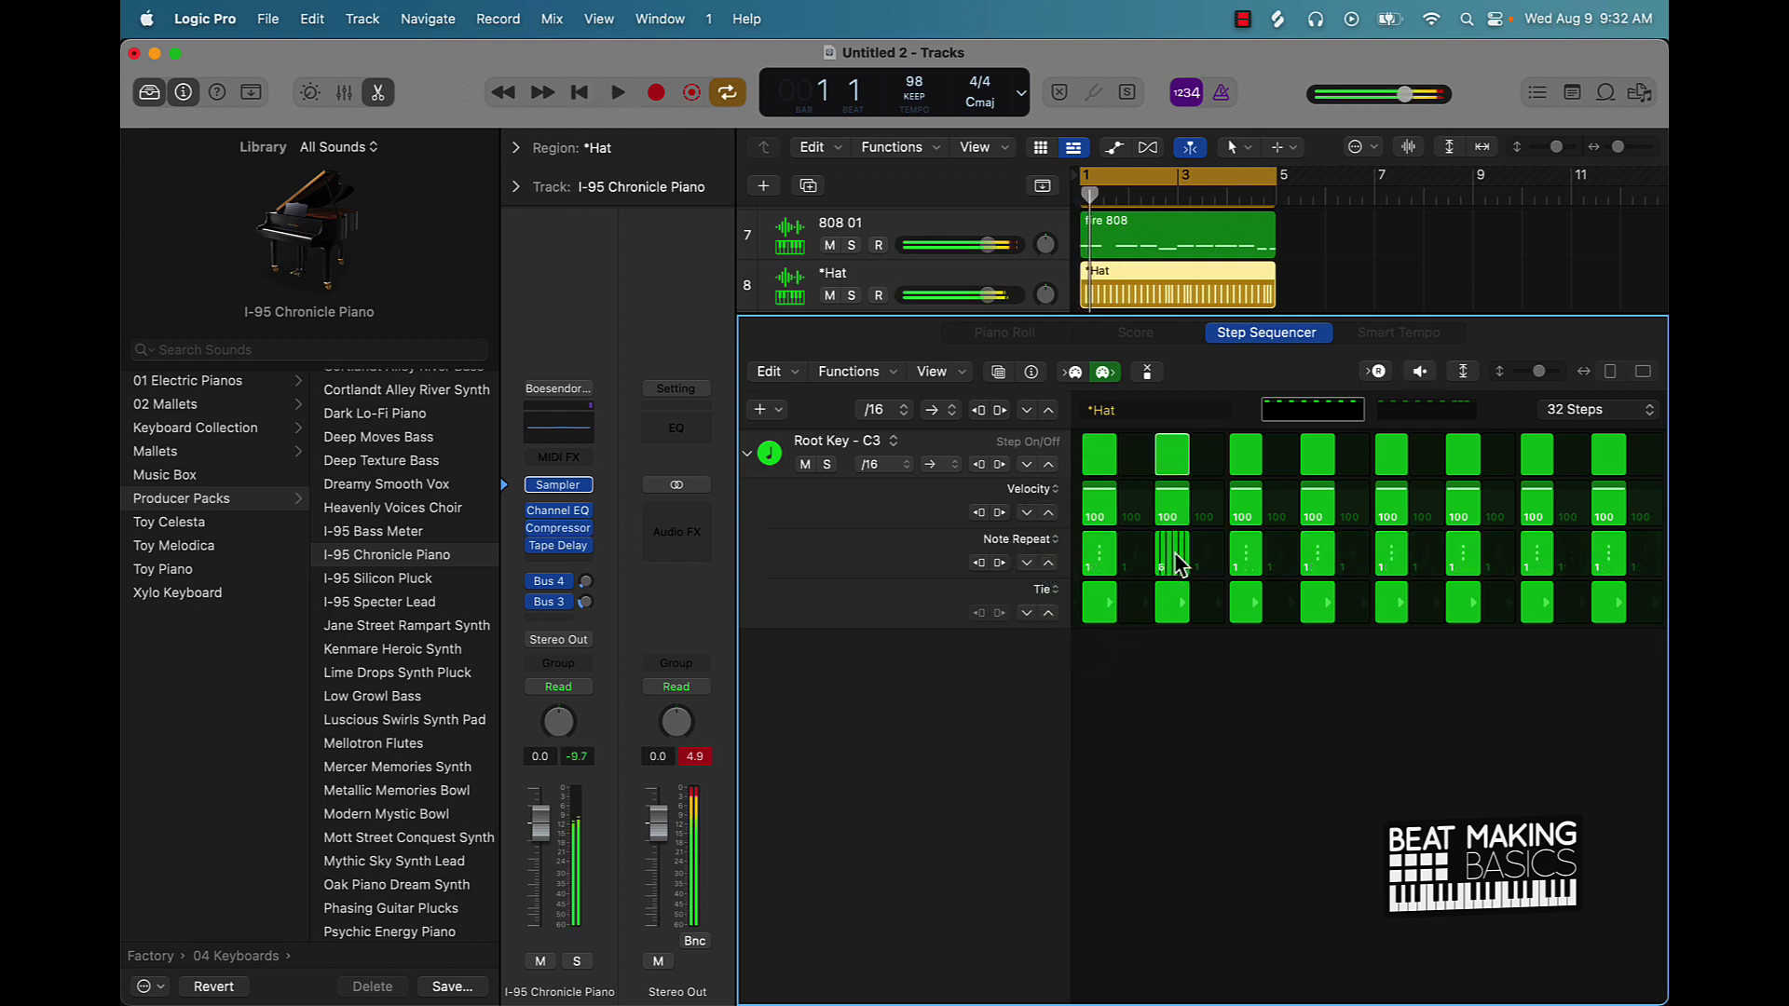
Set the *Hat note repeat on step 11 to 3, add a hit on step 12, and play the pattern.
key("space")
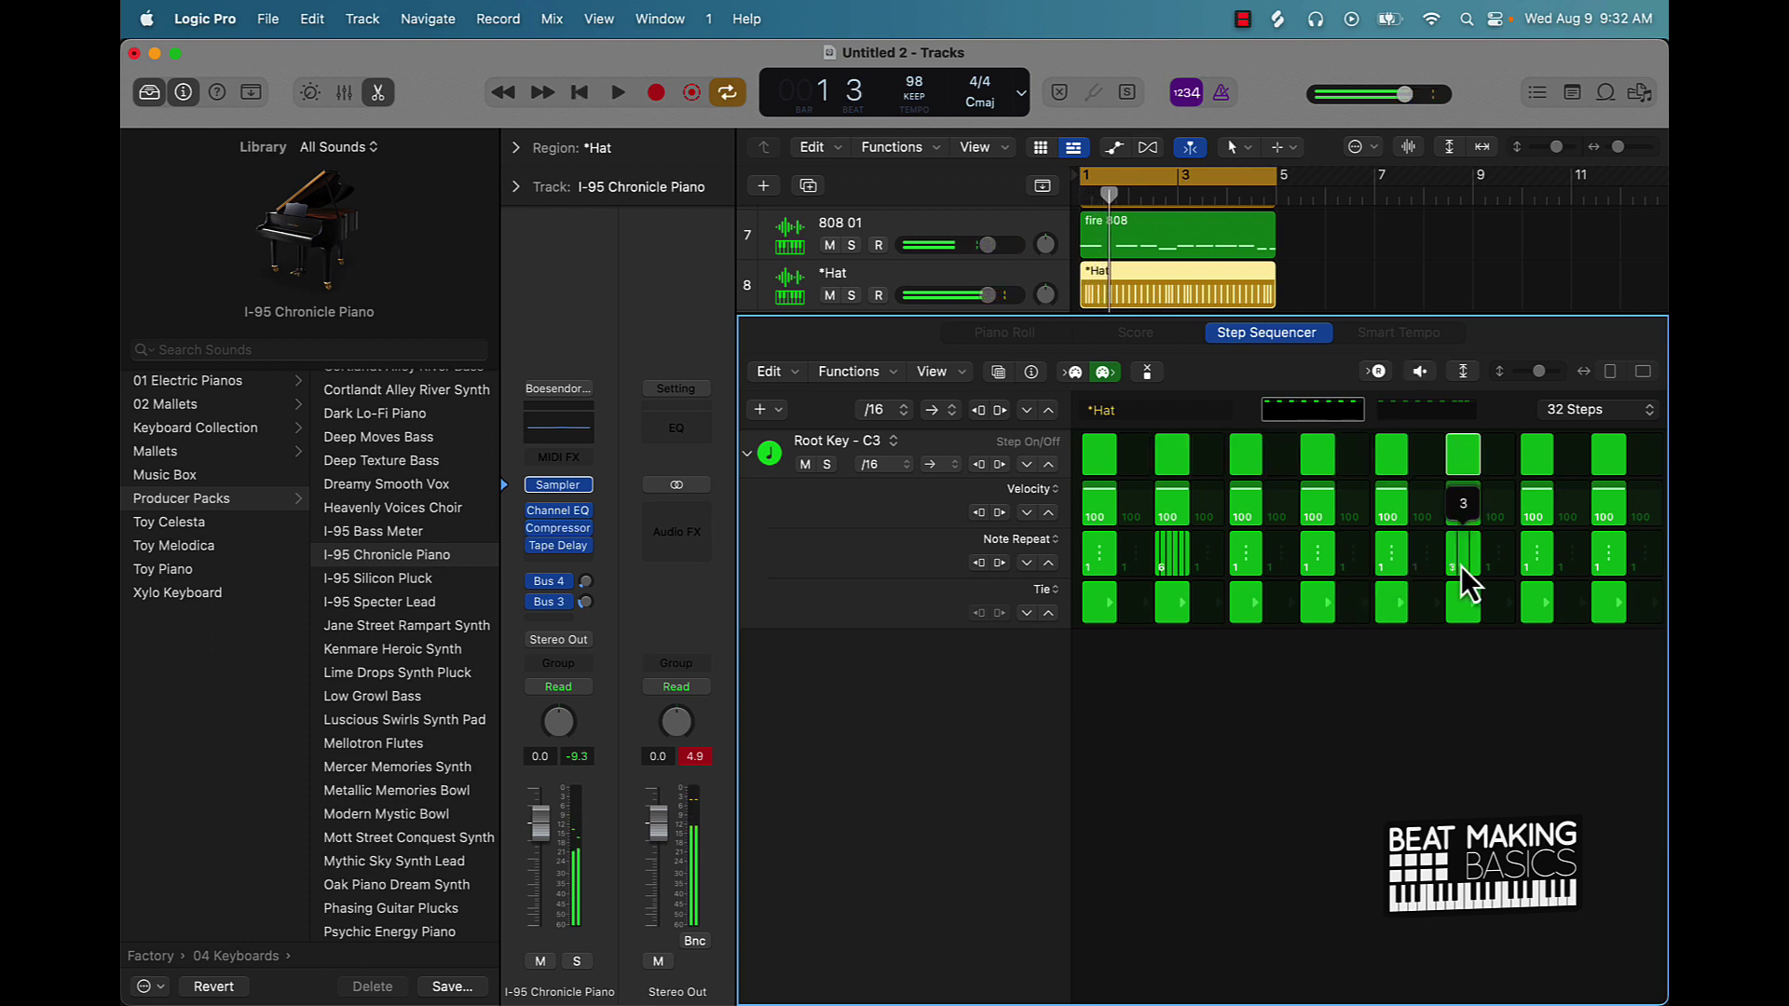
key("space")
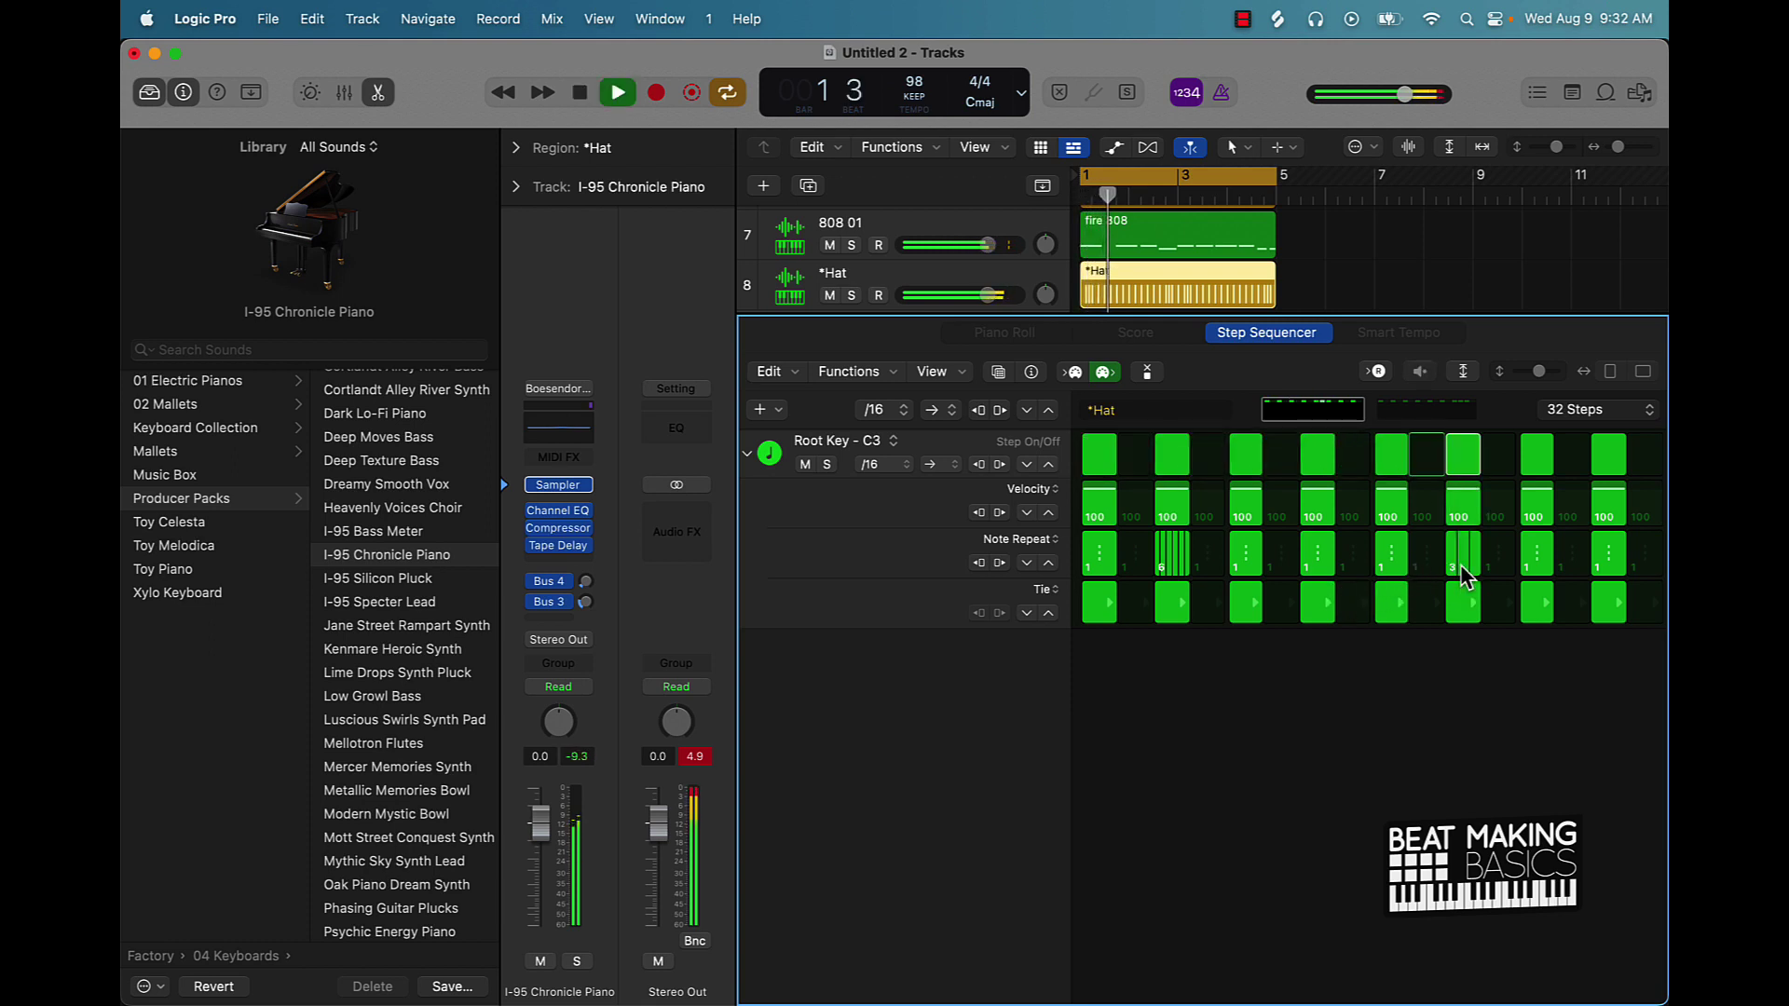
key("space")
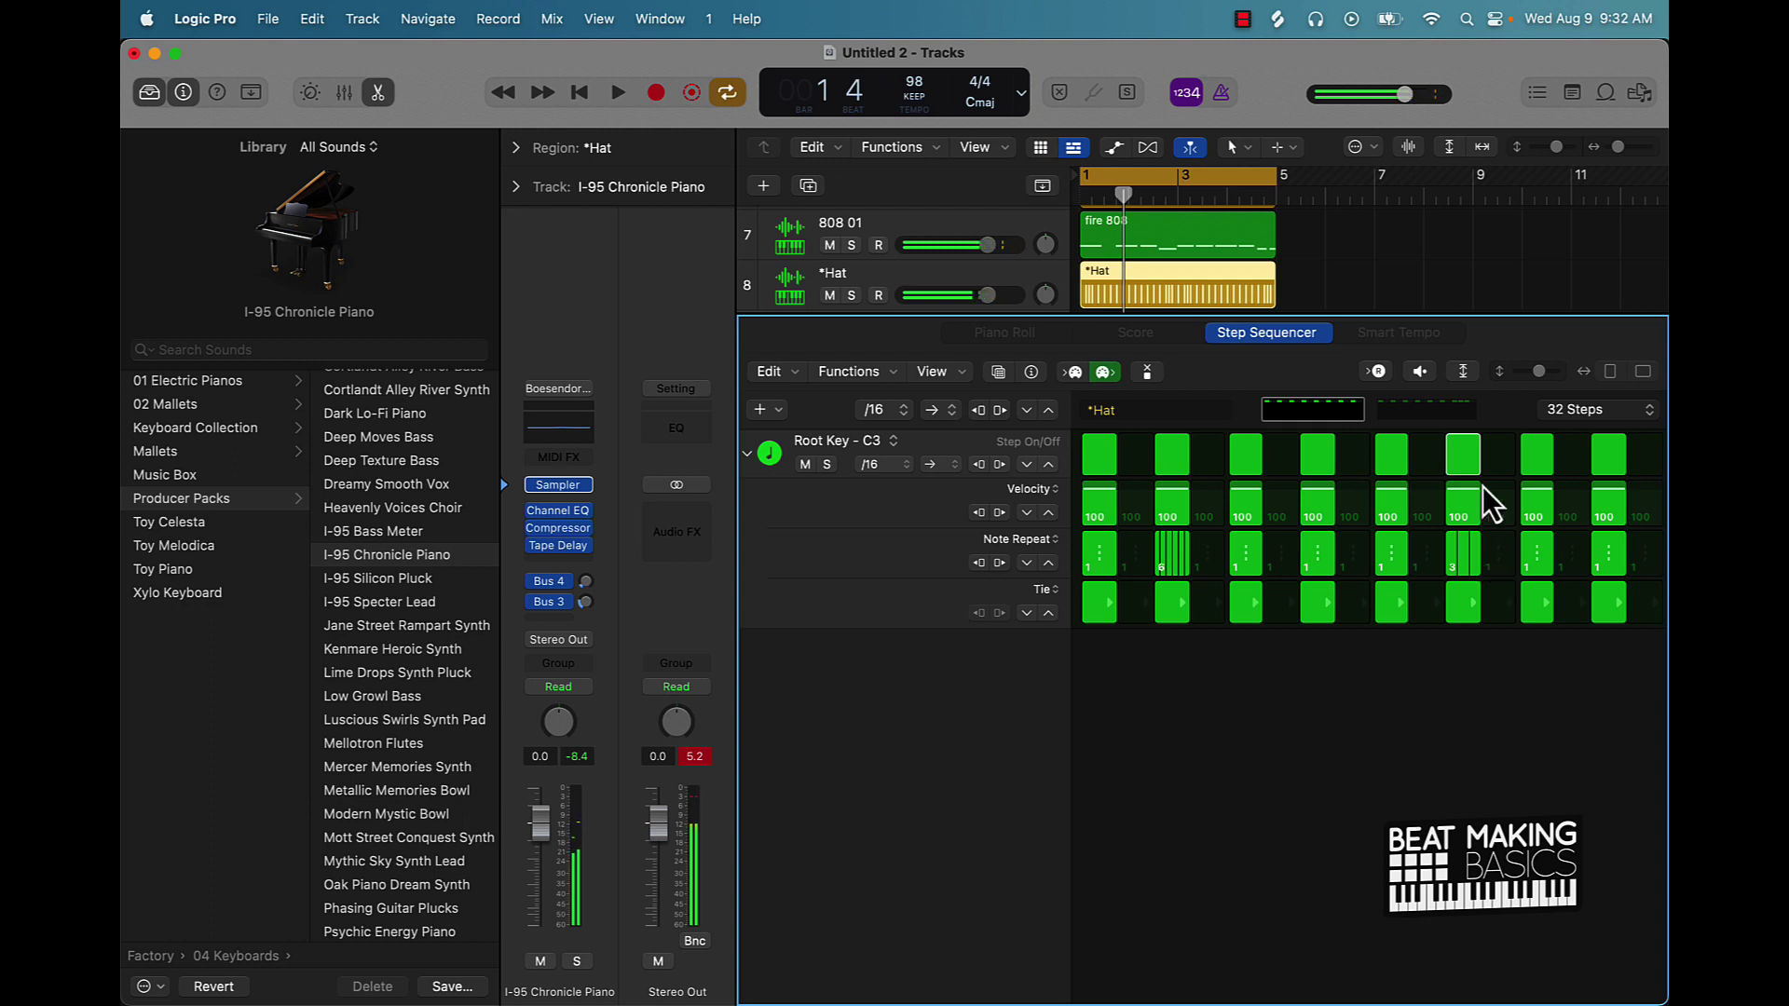
left_click(1491, 458)
key("space")
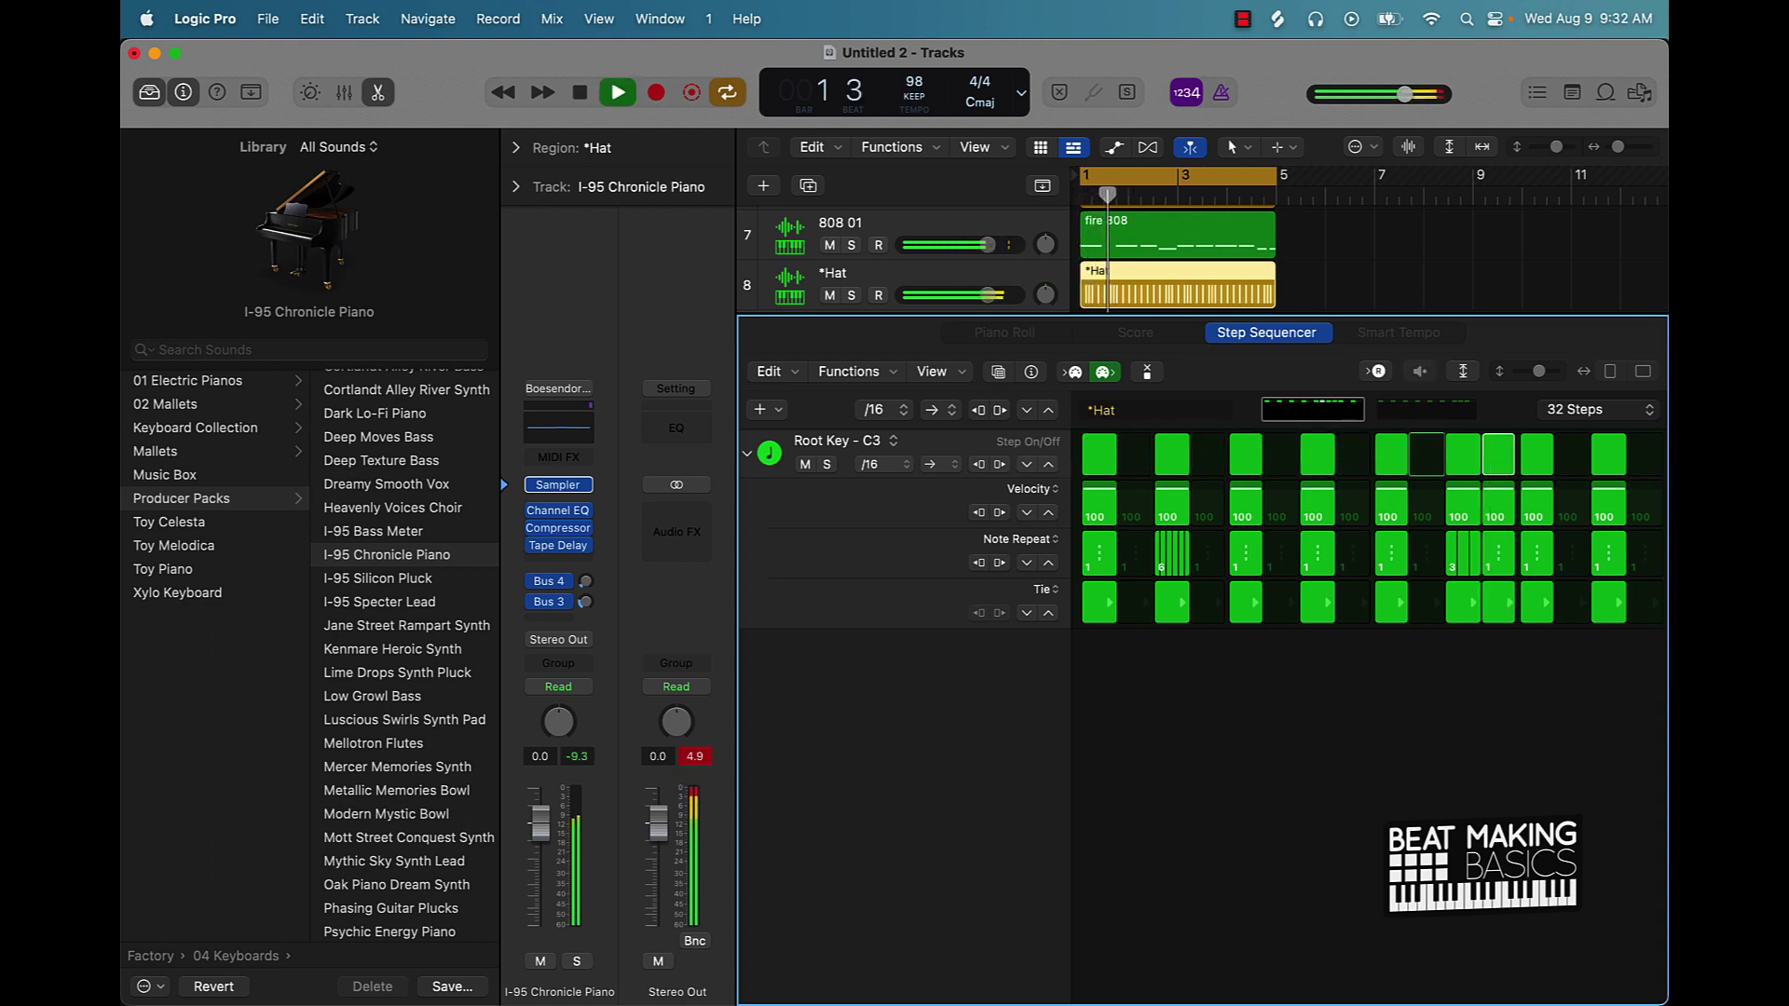
Display steps 17–32 of the *Hat pattern, set step 23's note repeat to 4, and add a hit on step 22.
key("space")
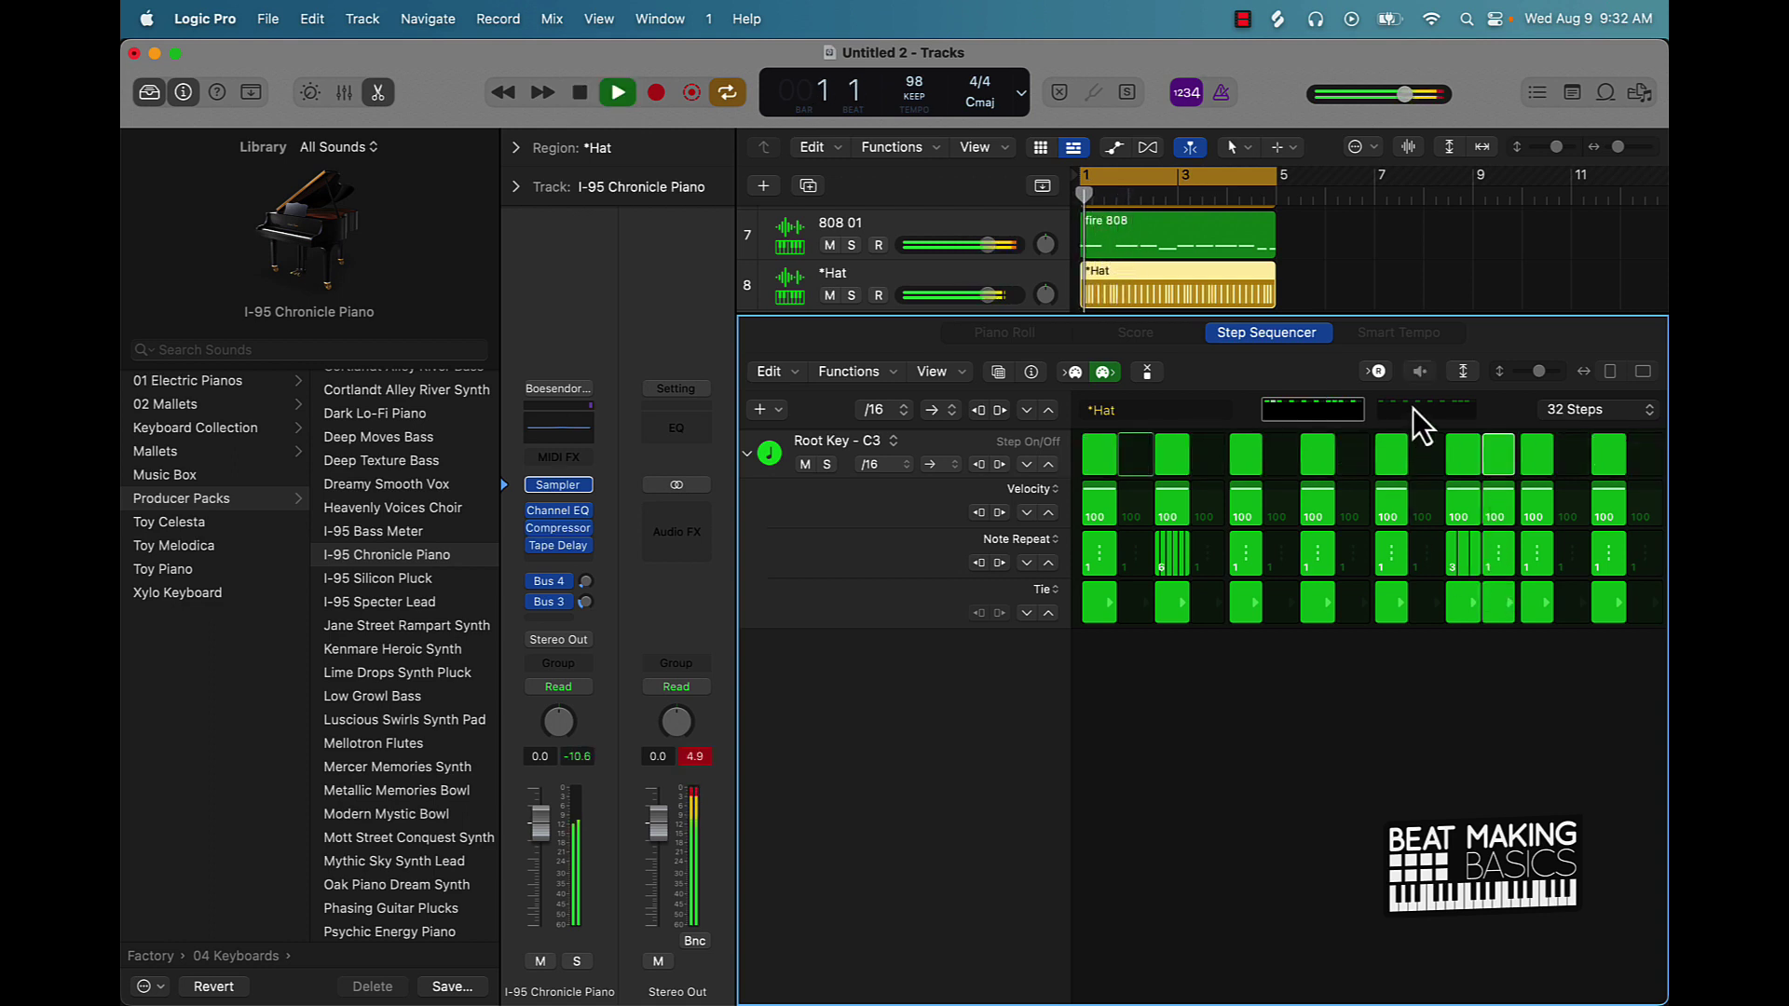
left_click(1412, 408)
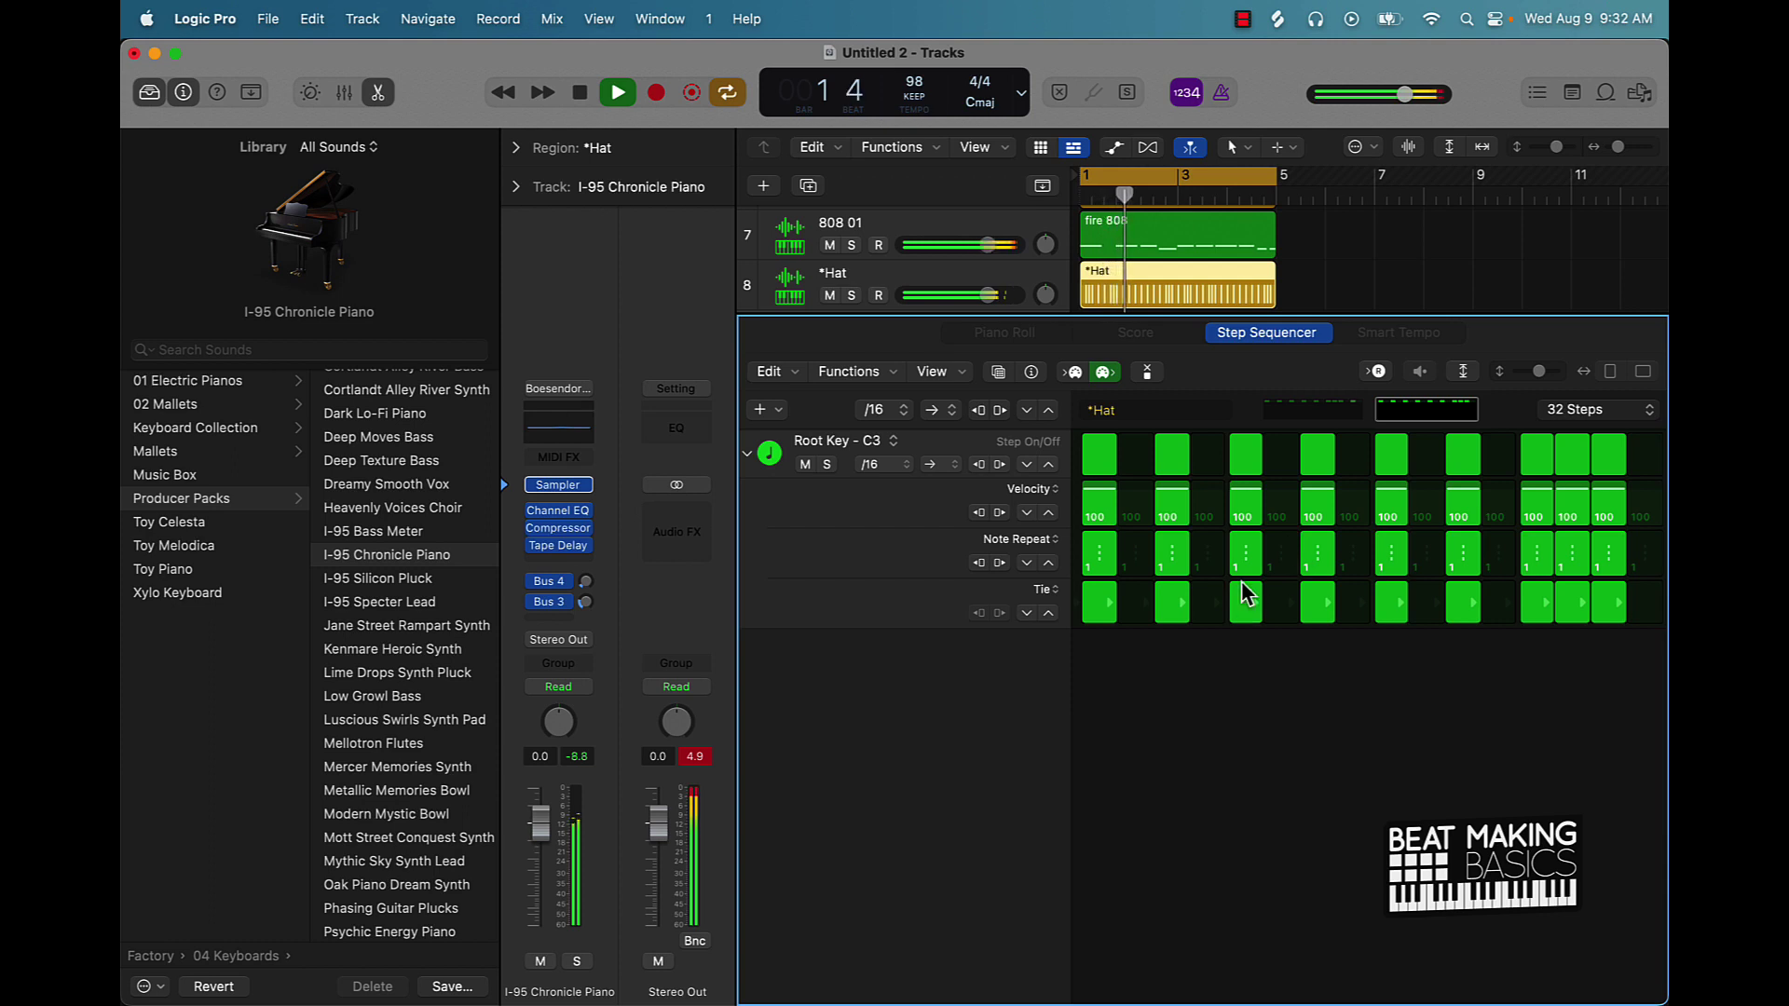
key("space")
left_click_drag(1316, 553, 1315, 562)
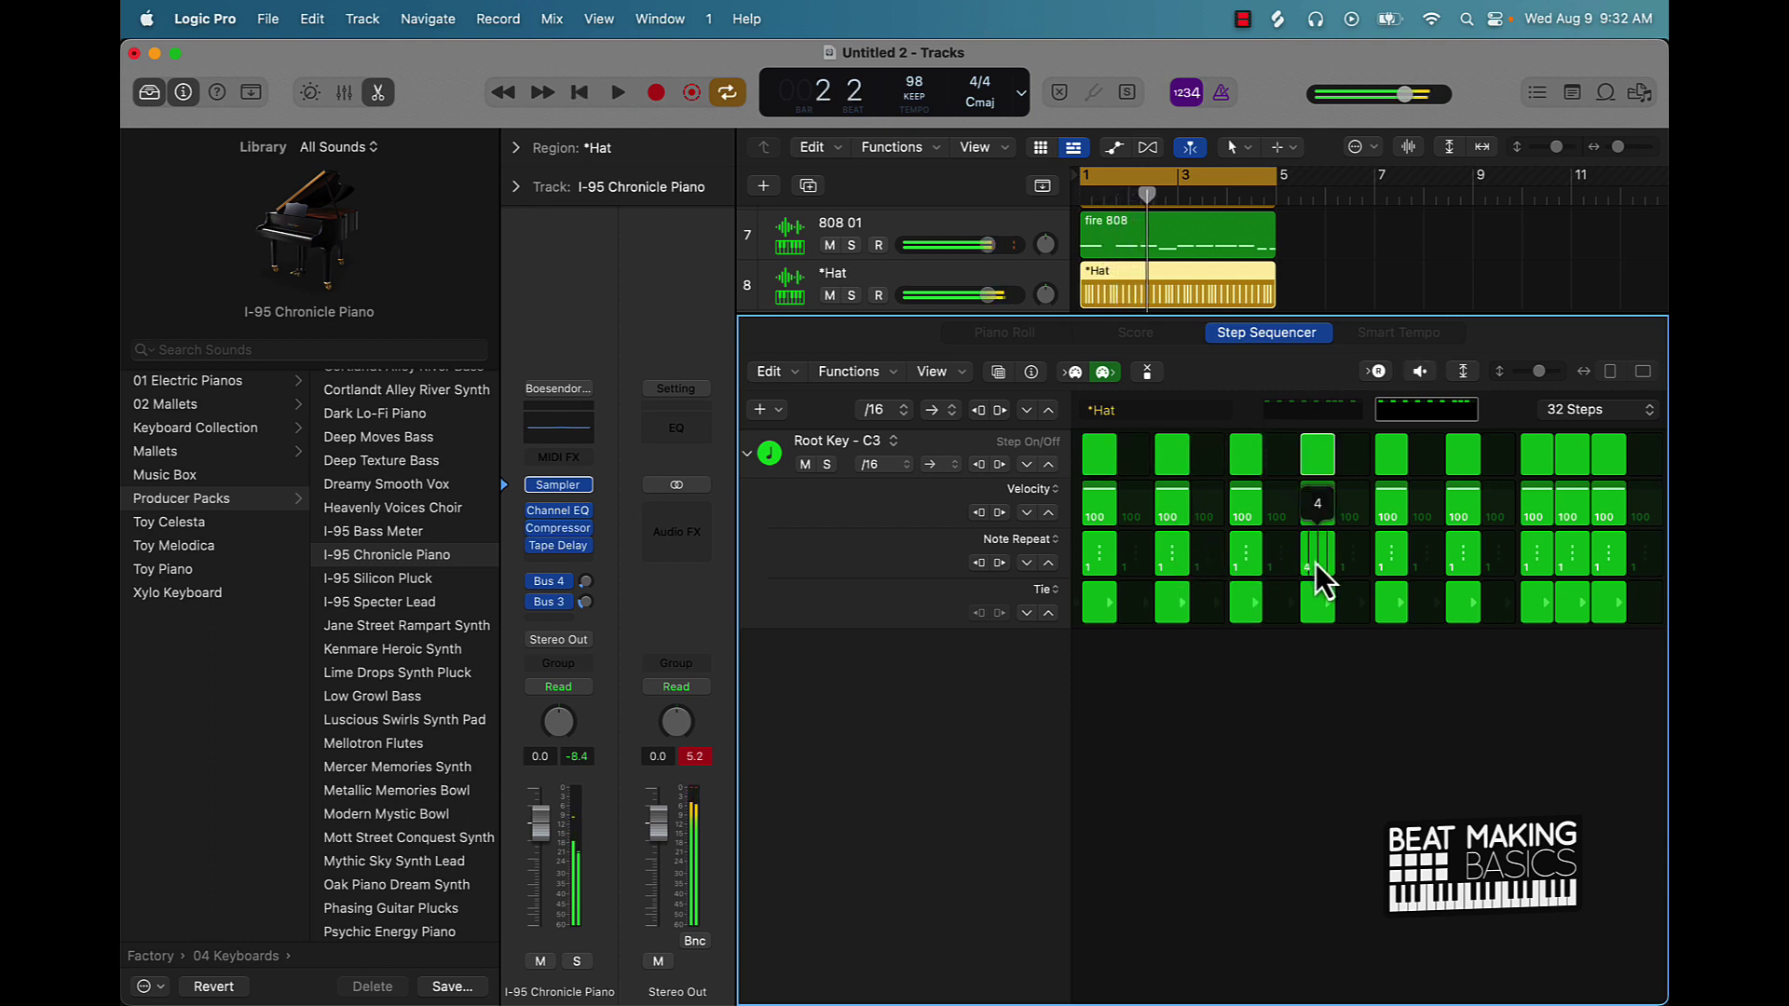
key("space")
left_click(1281, 454)
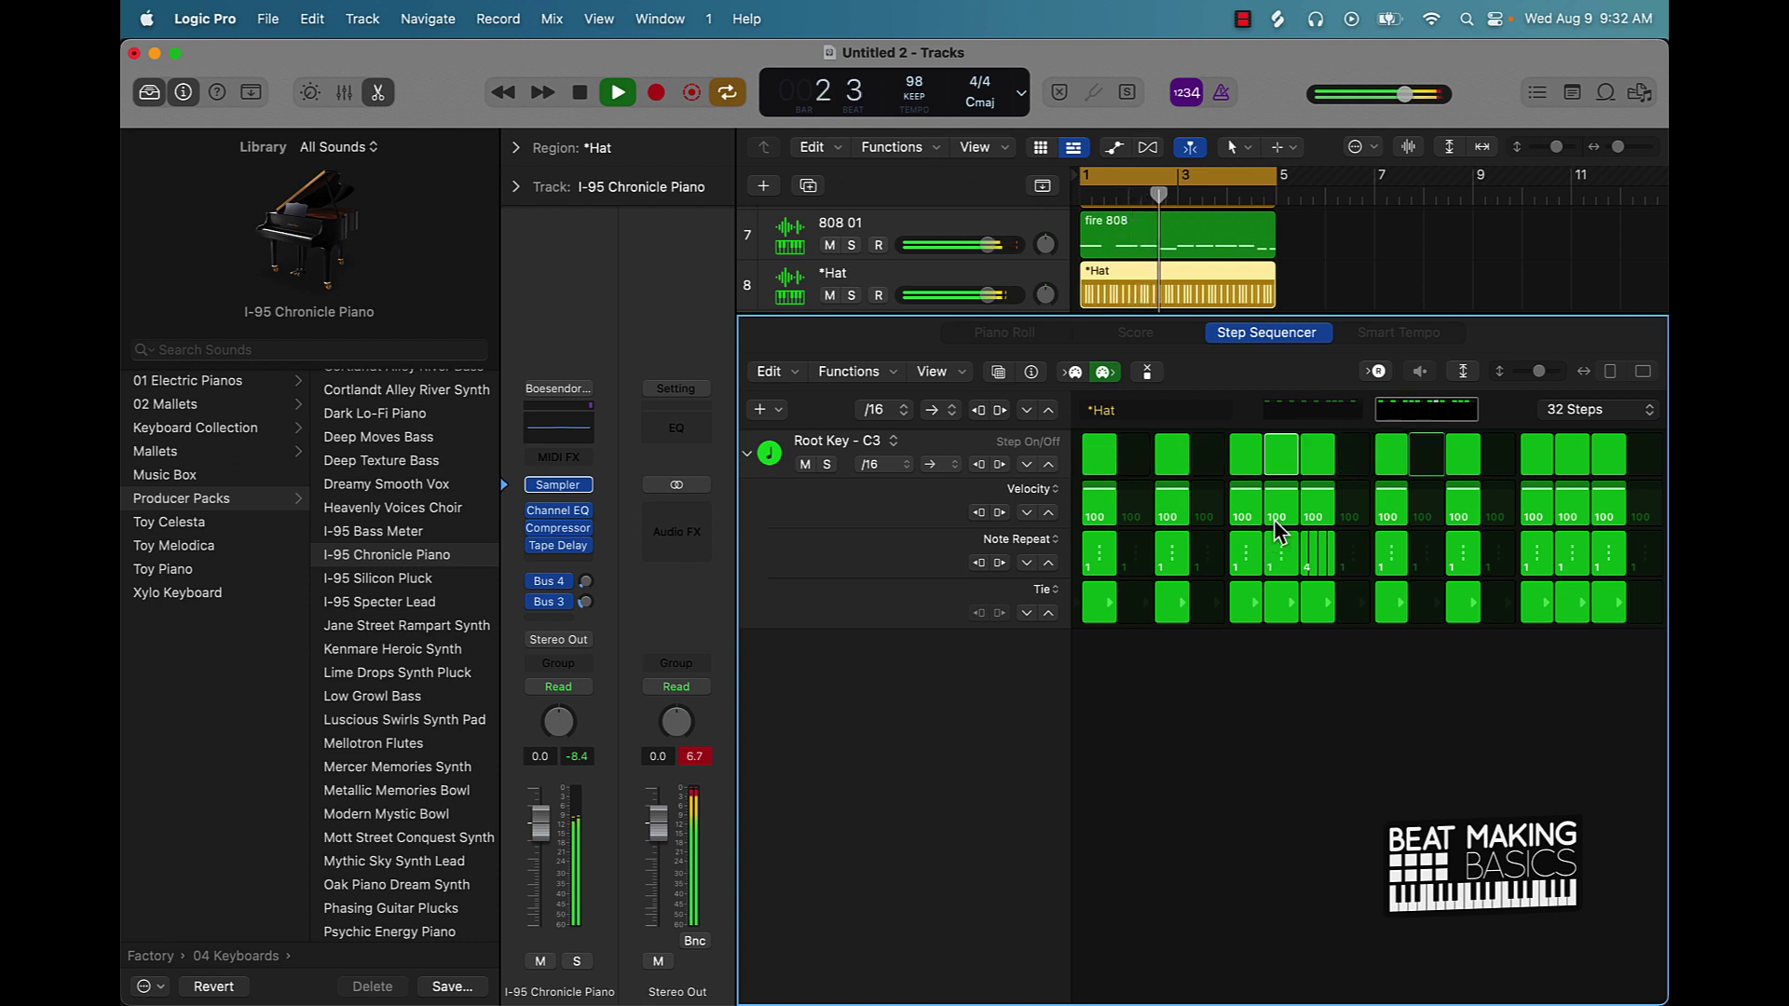
Try a note repeat of 3 on *Hat step 31 during playback, and set it back to 1.
key("space")
left_click_drag(1614, 563, 1614, 555)
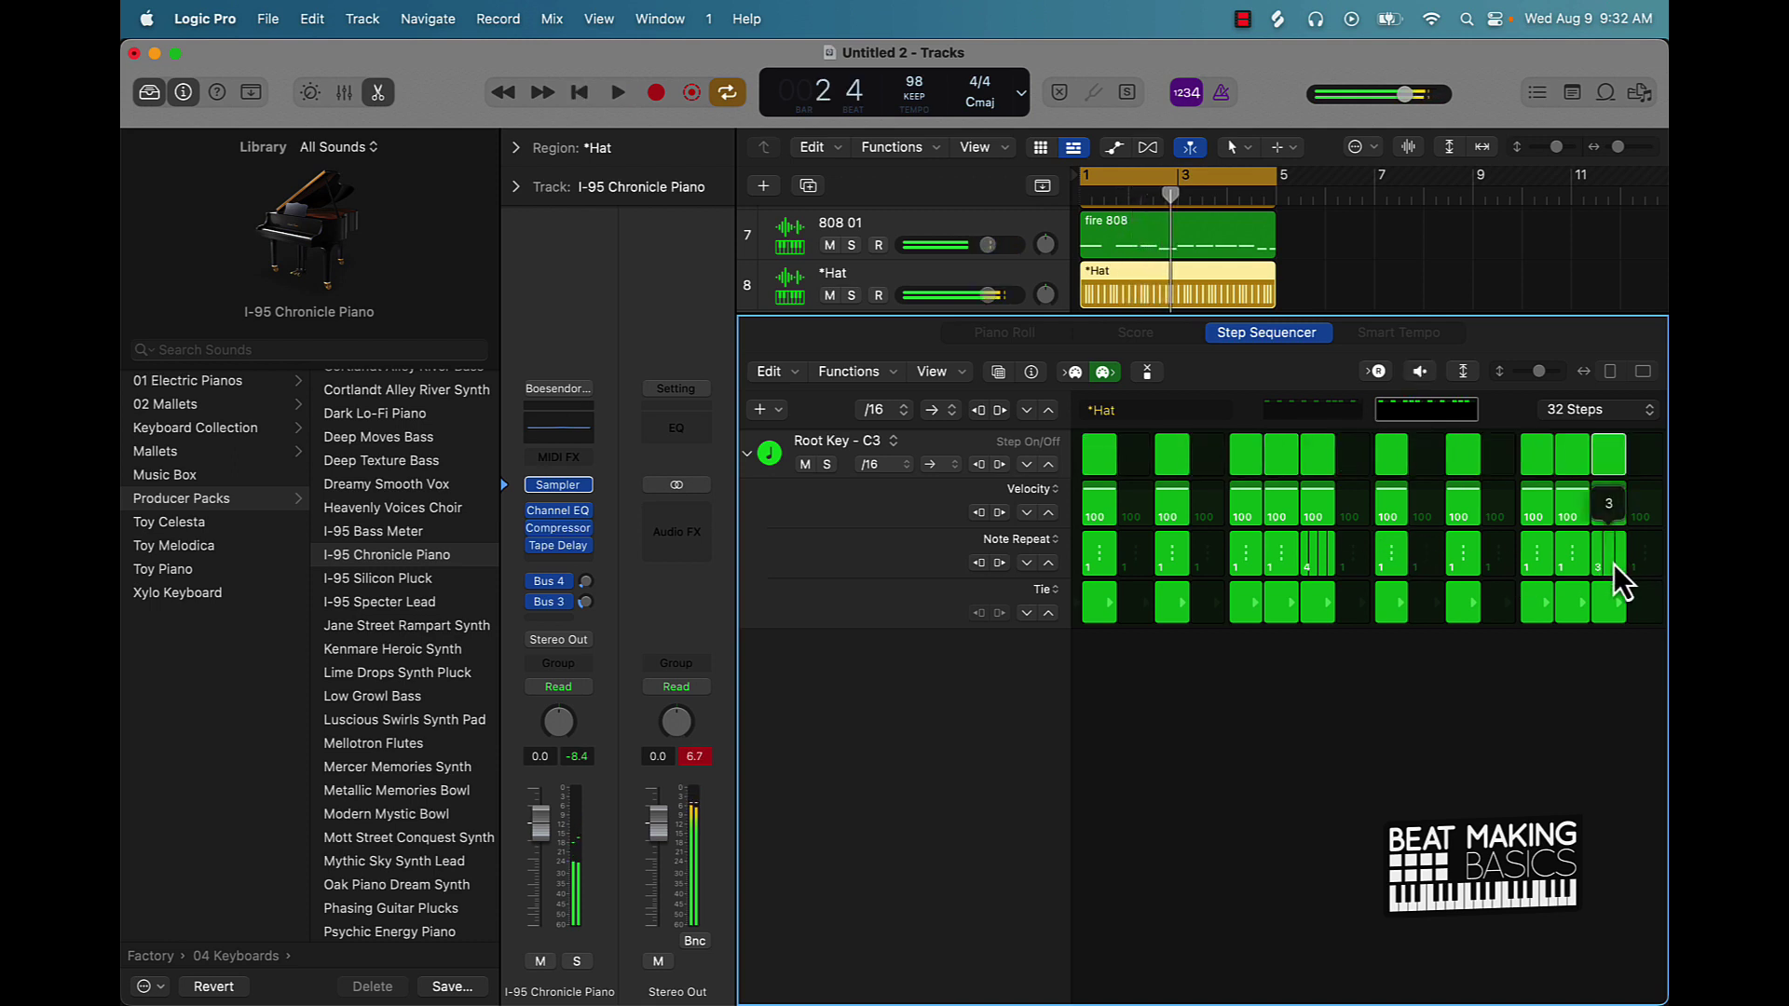
key("space")
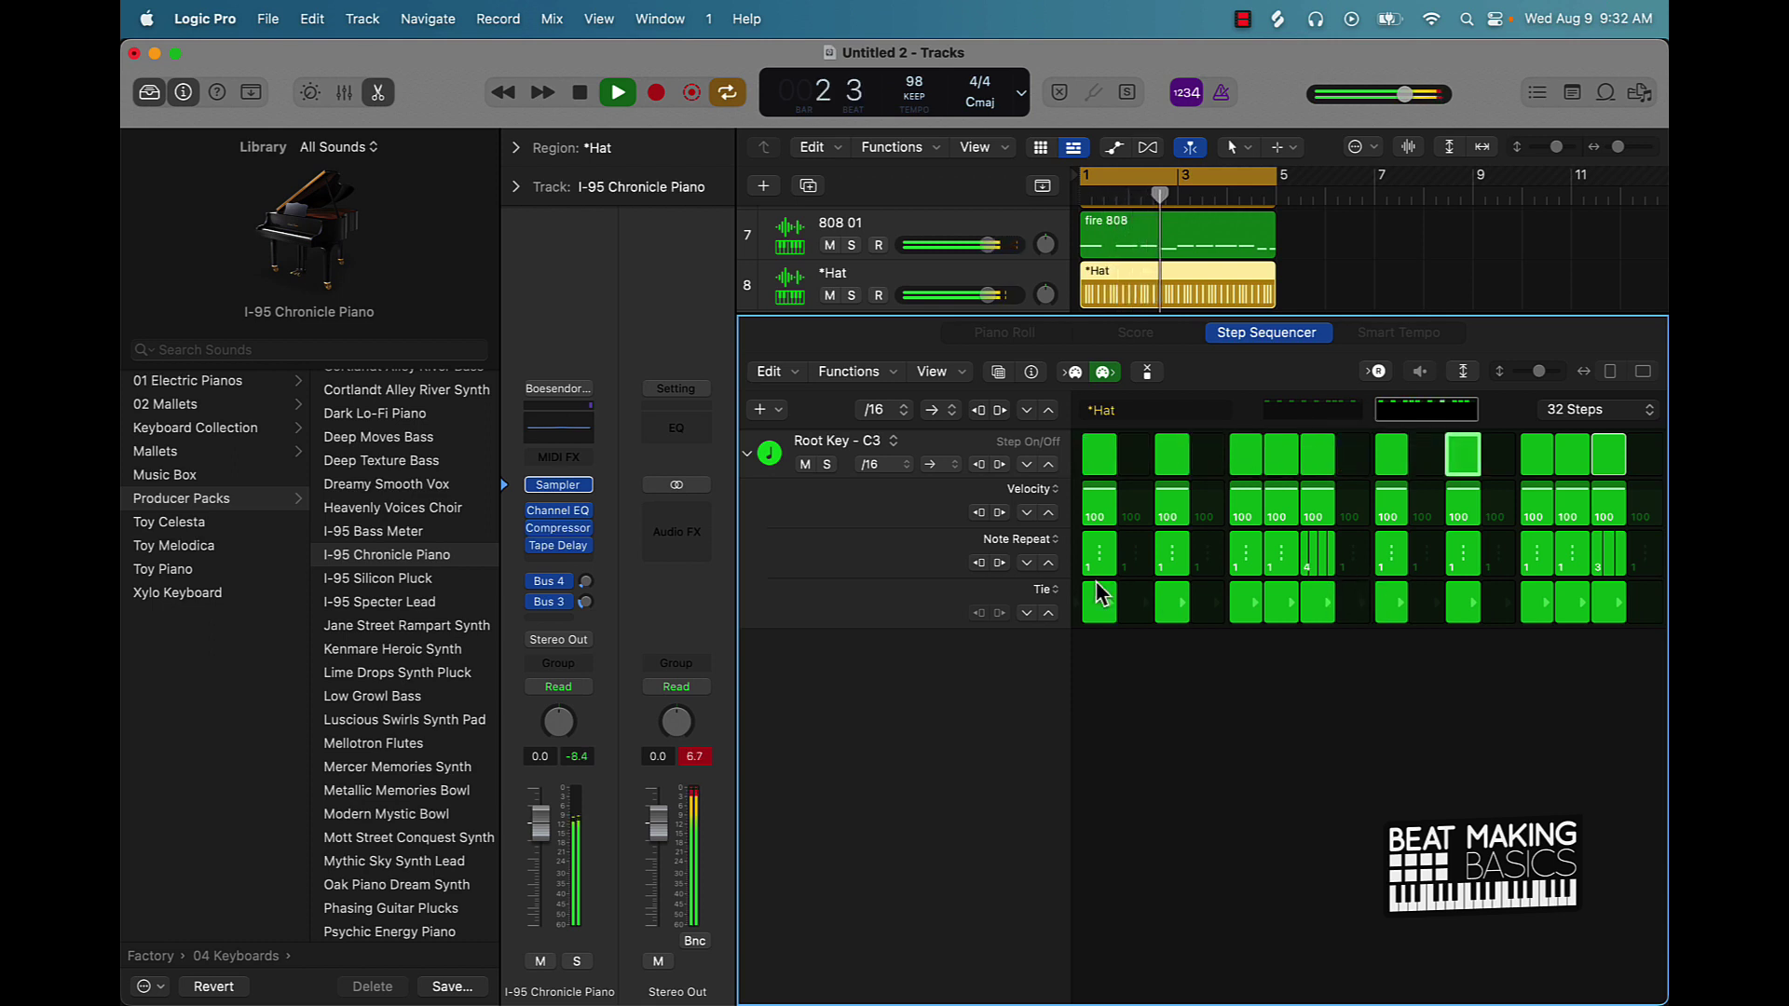
left_click_drag(1619, 559, 1618, 584)
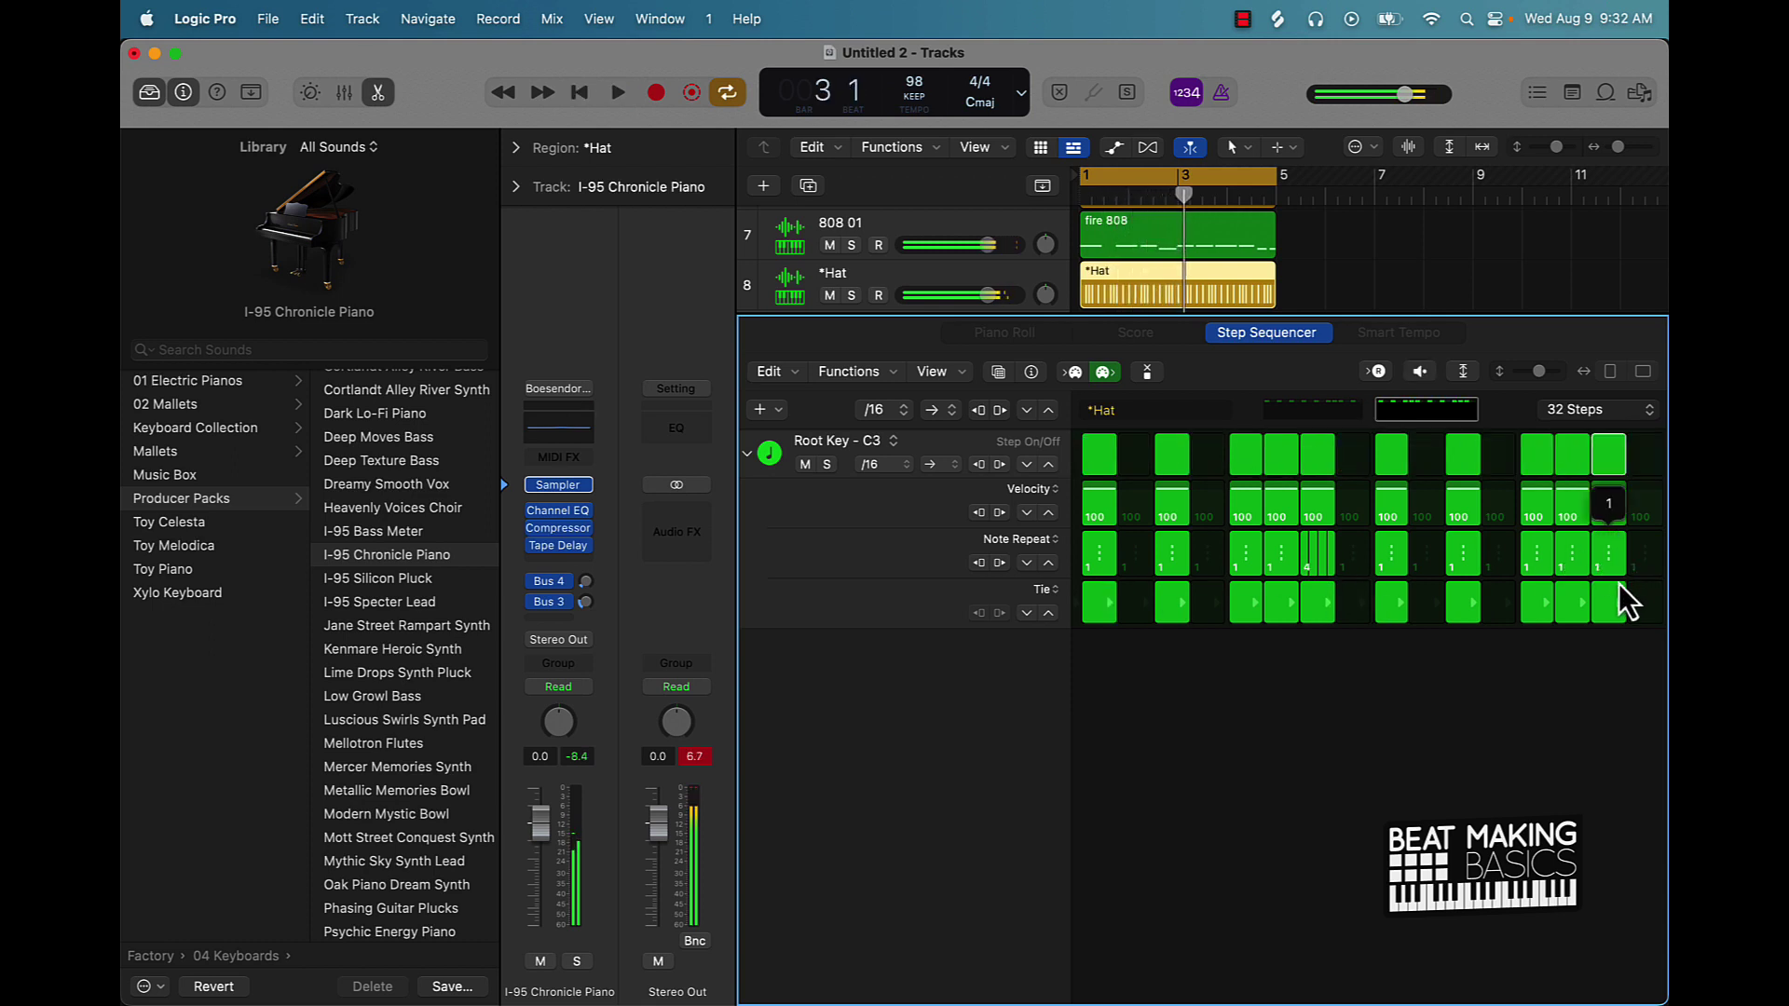
key("space")
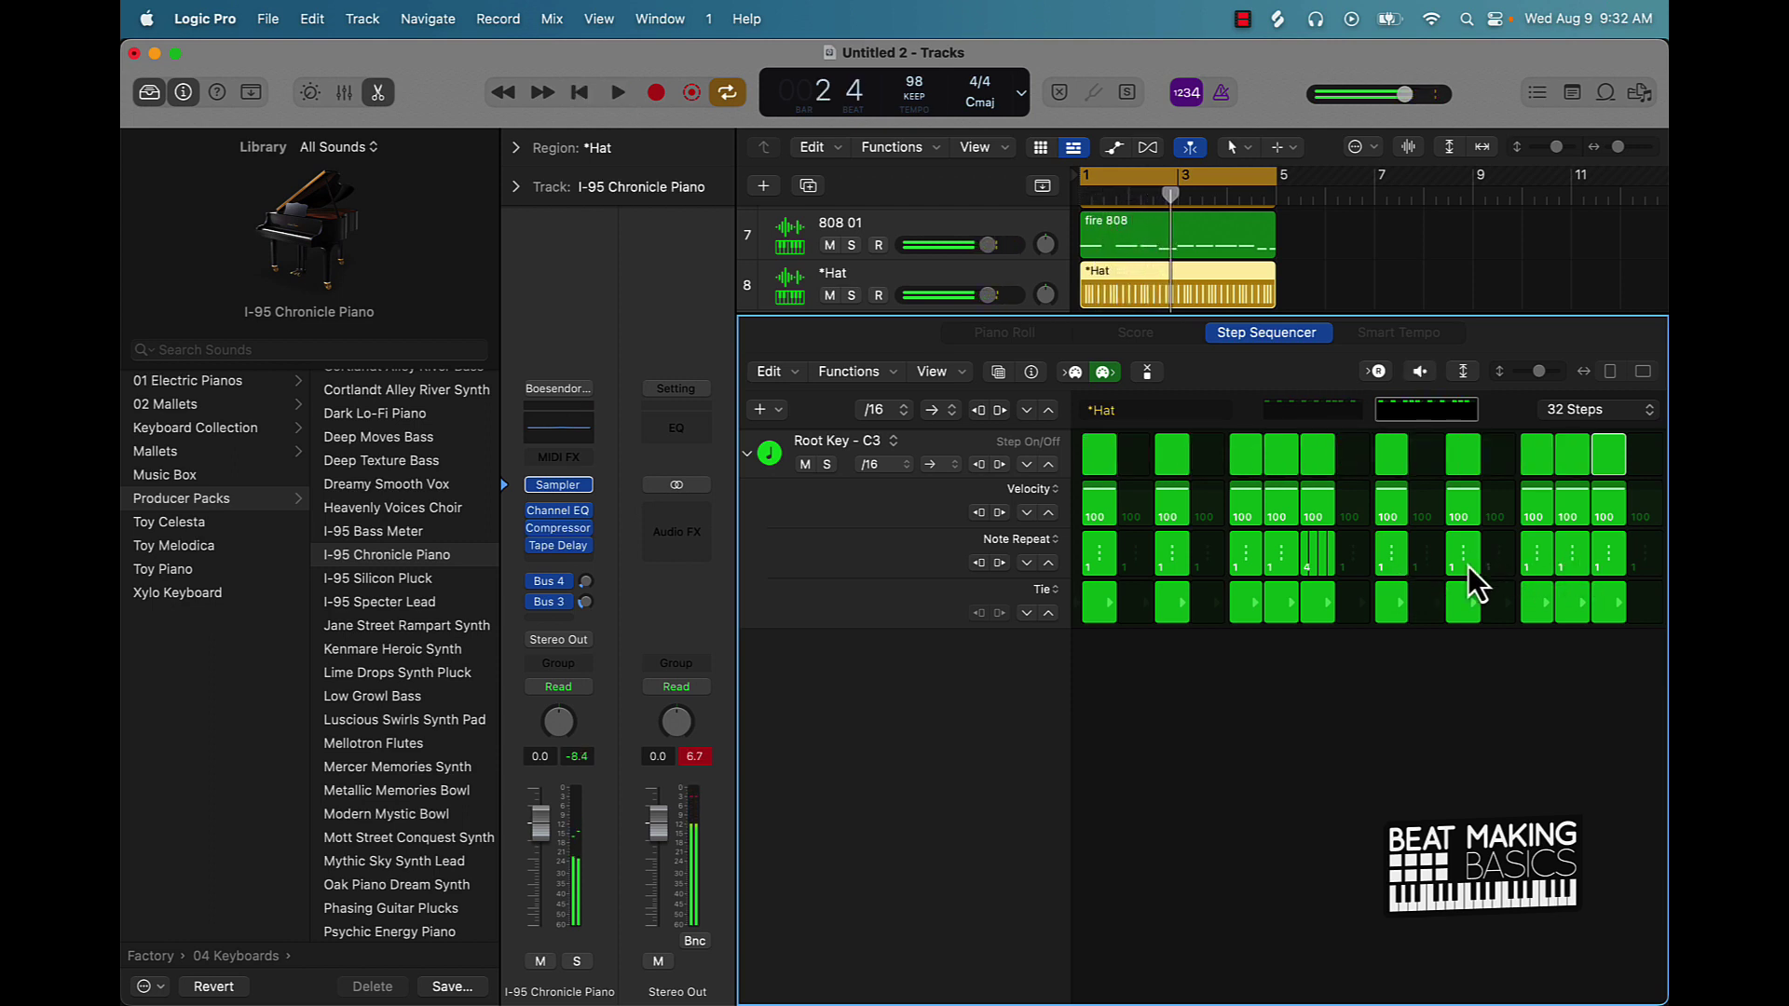
Set the note repeat on *Hat step 27 to 3 and close the Step Sequencer.
left_click_drag(1467, 567, 1468, 569)
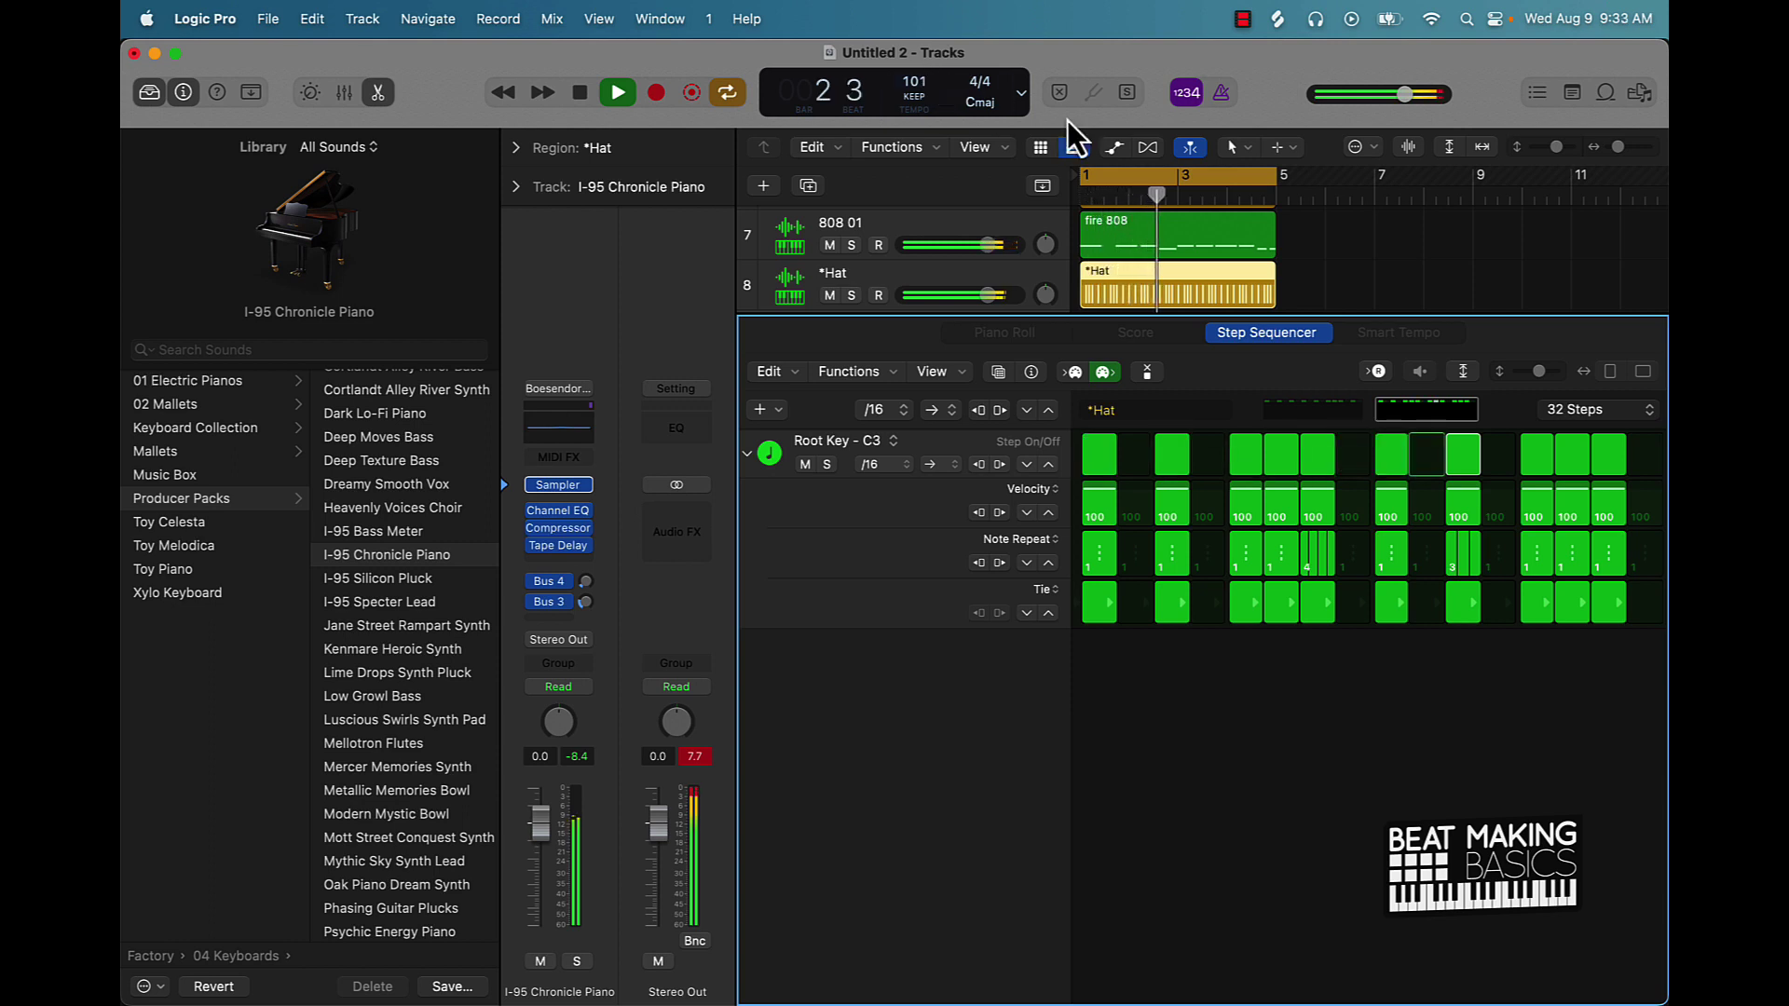
left_click(1396, 255)
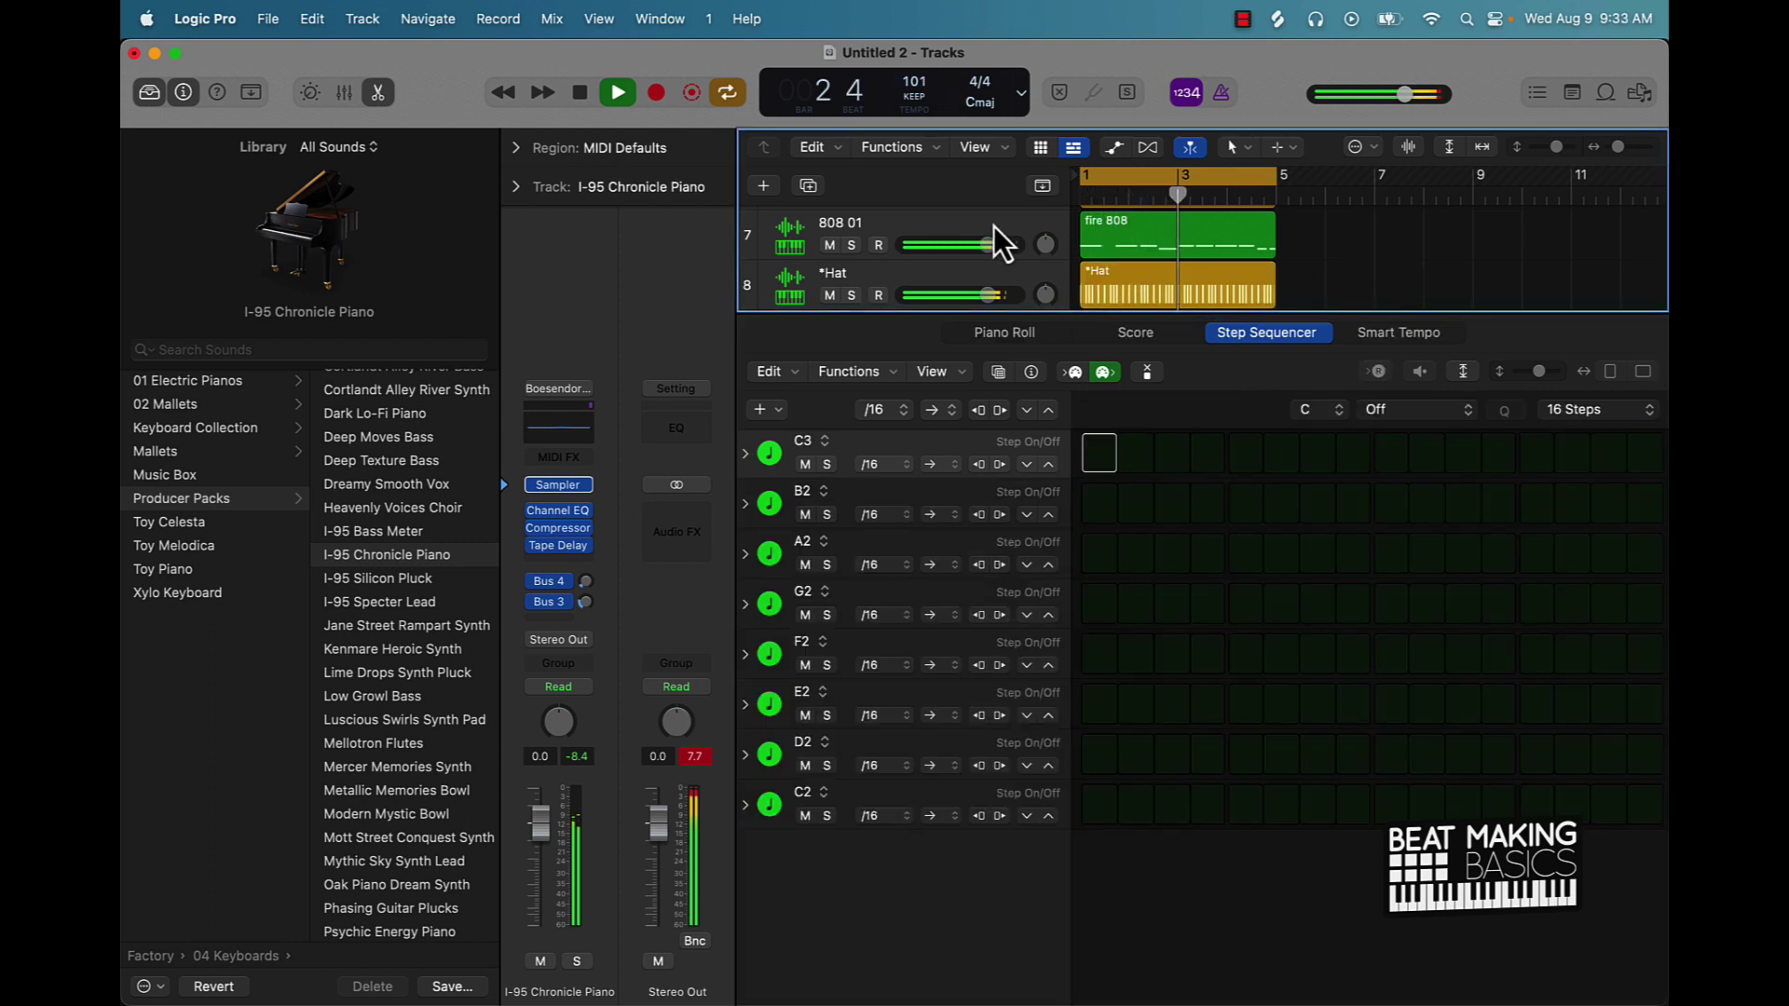
left_click(355, 96)
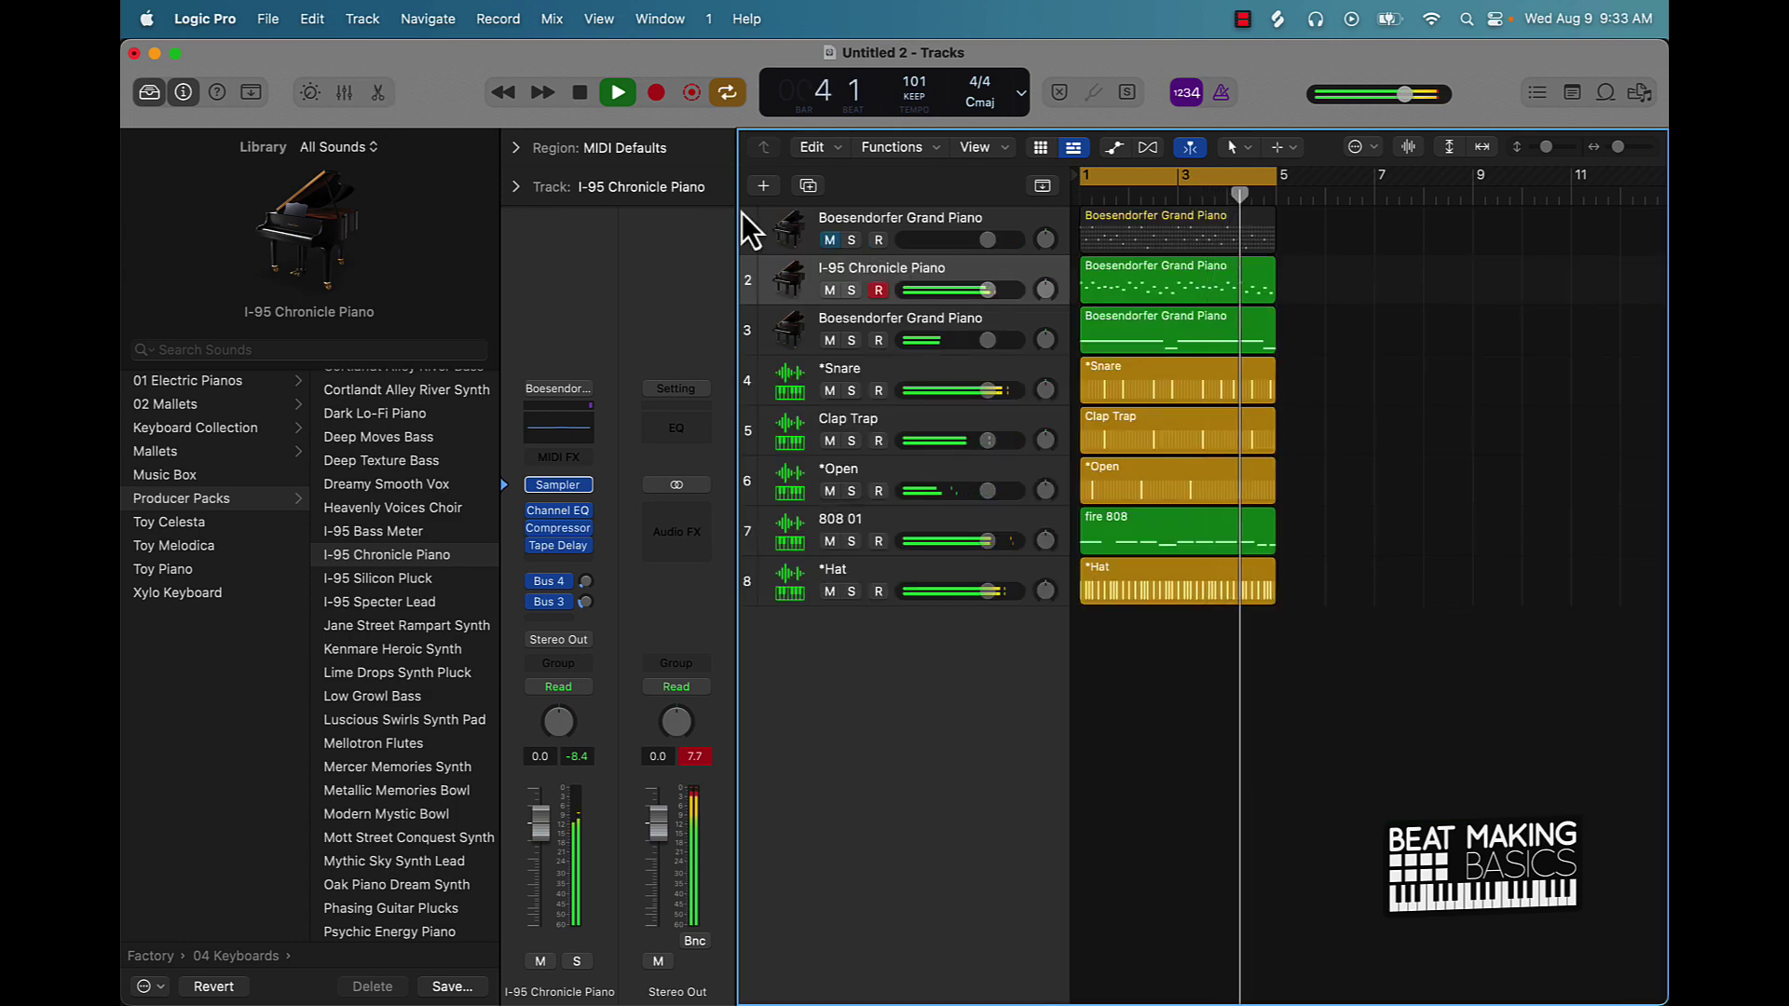
Create one software instrument track using the Default Patch.
left_click(764, 185)
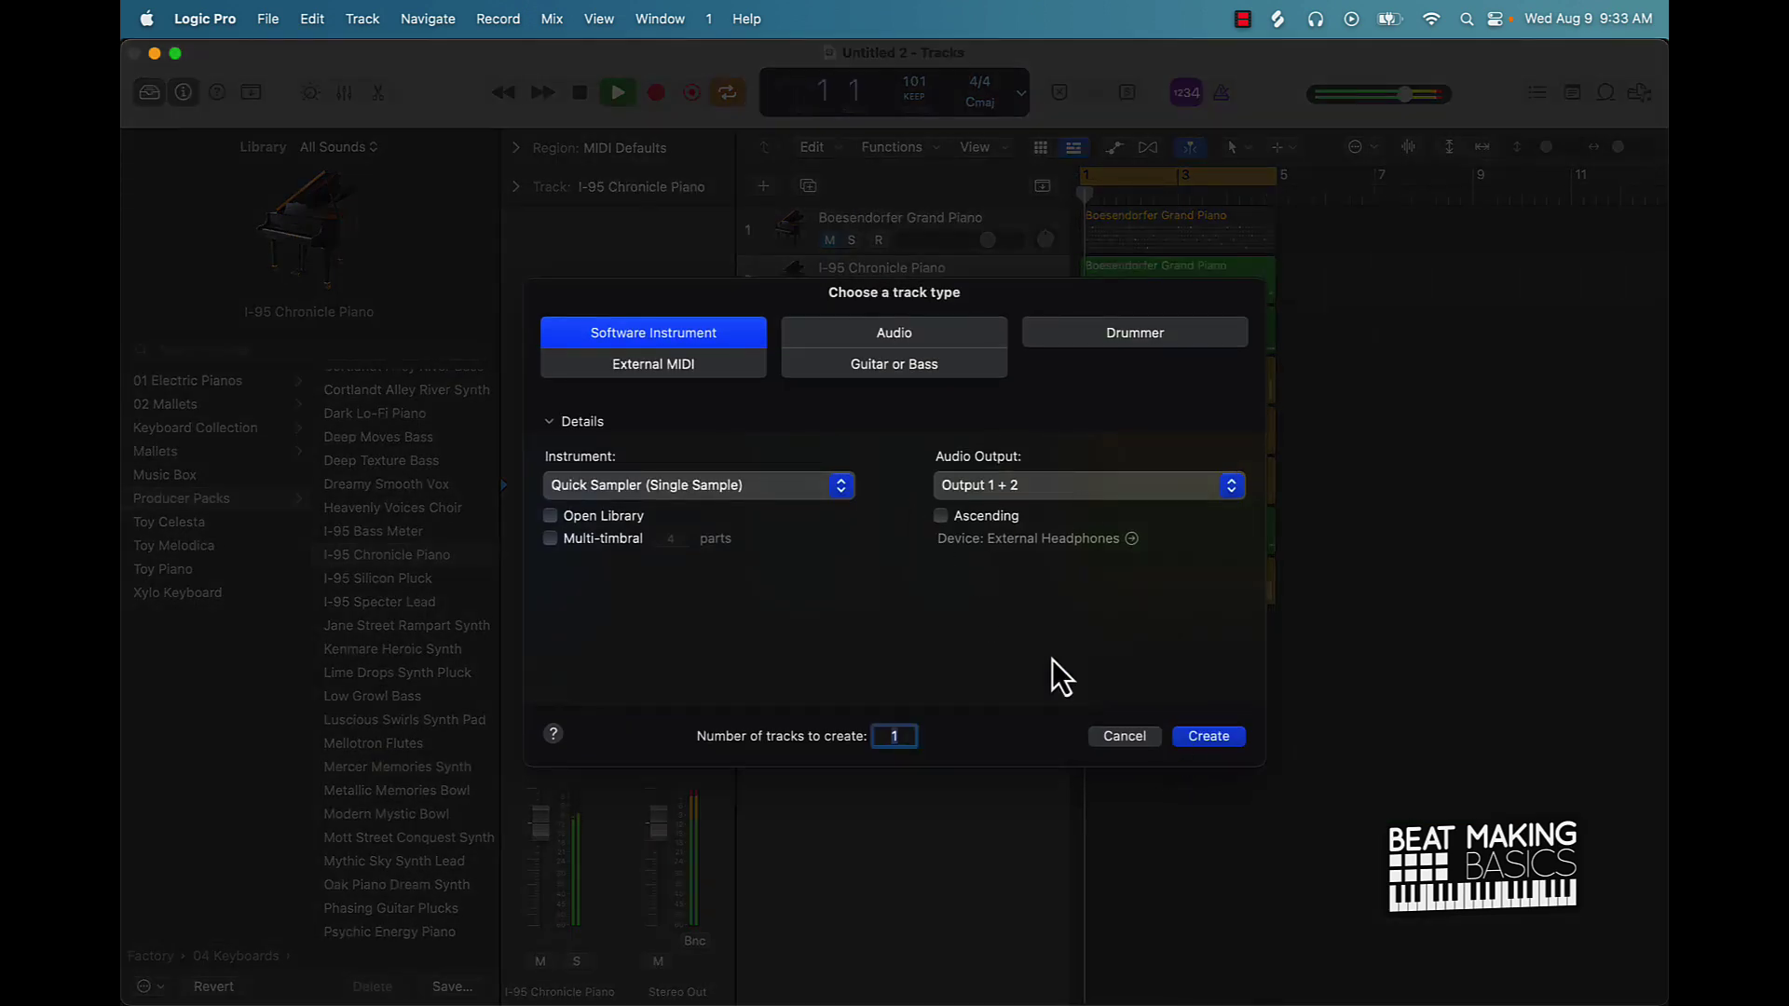
left_click(797, 484)
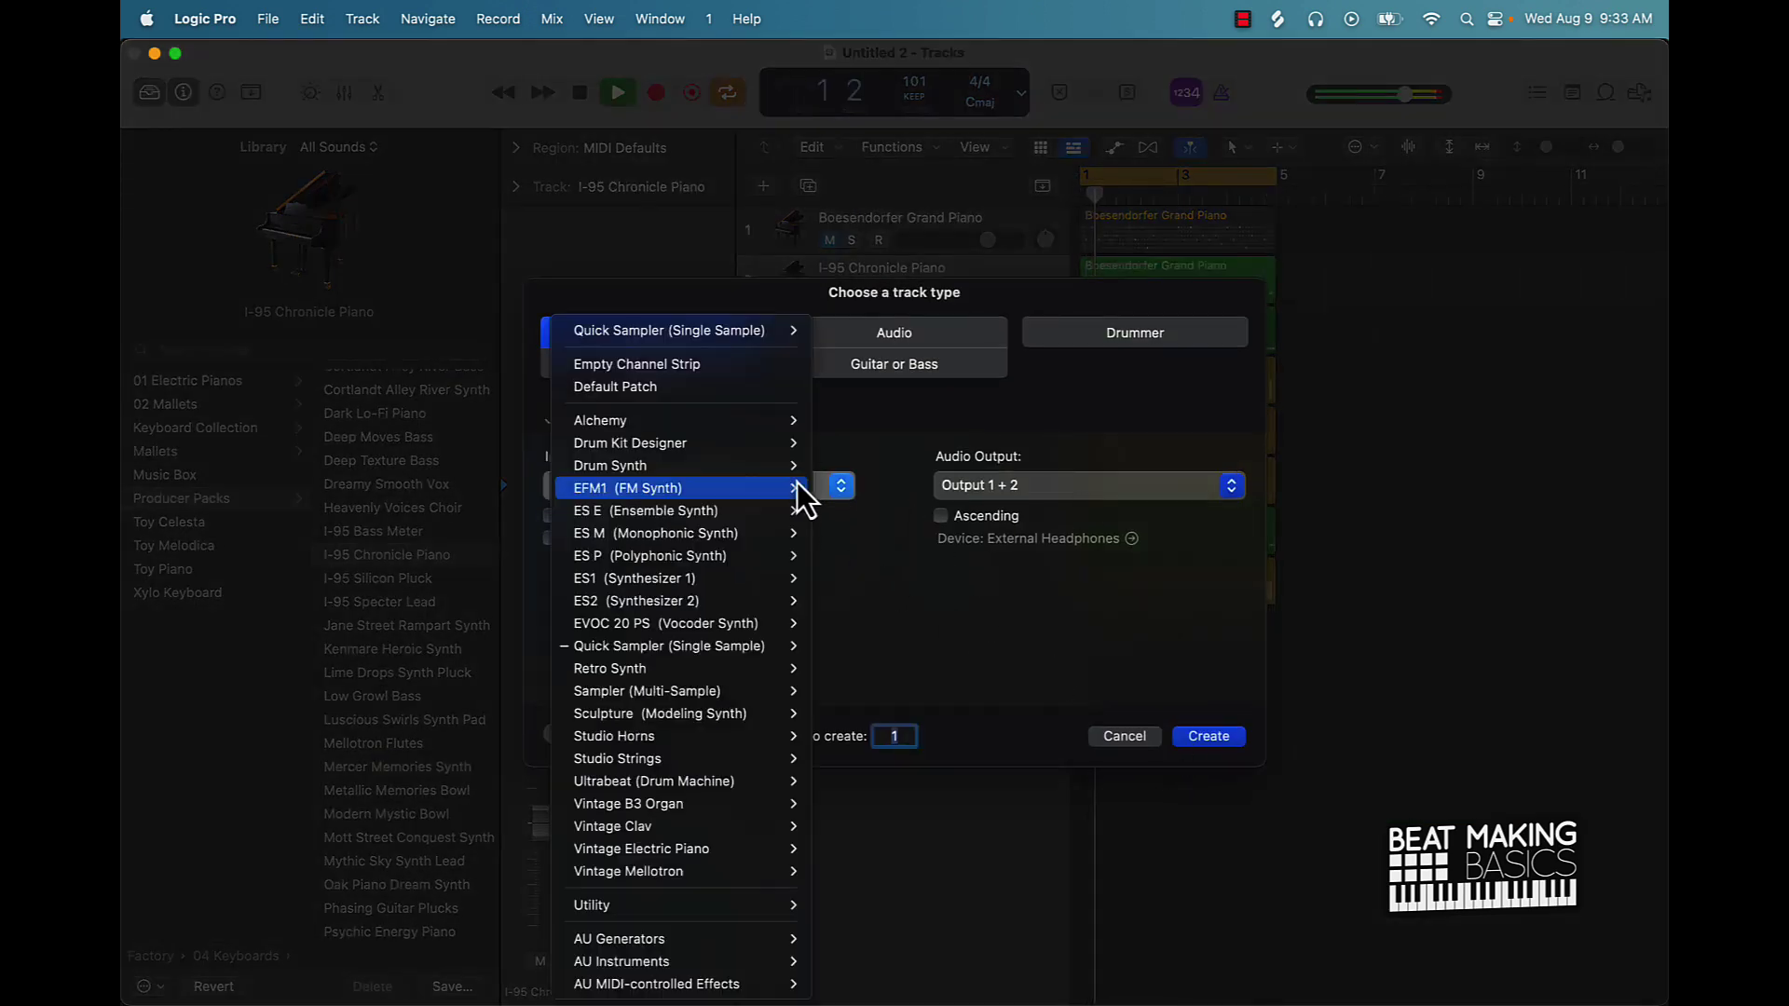
left_click(628, 387)
left_click(1209, 737)
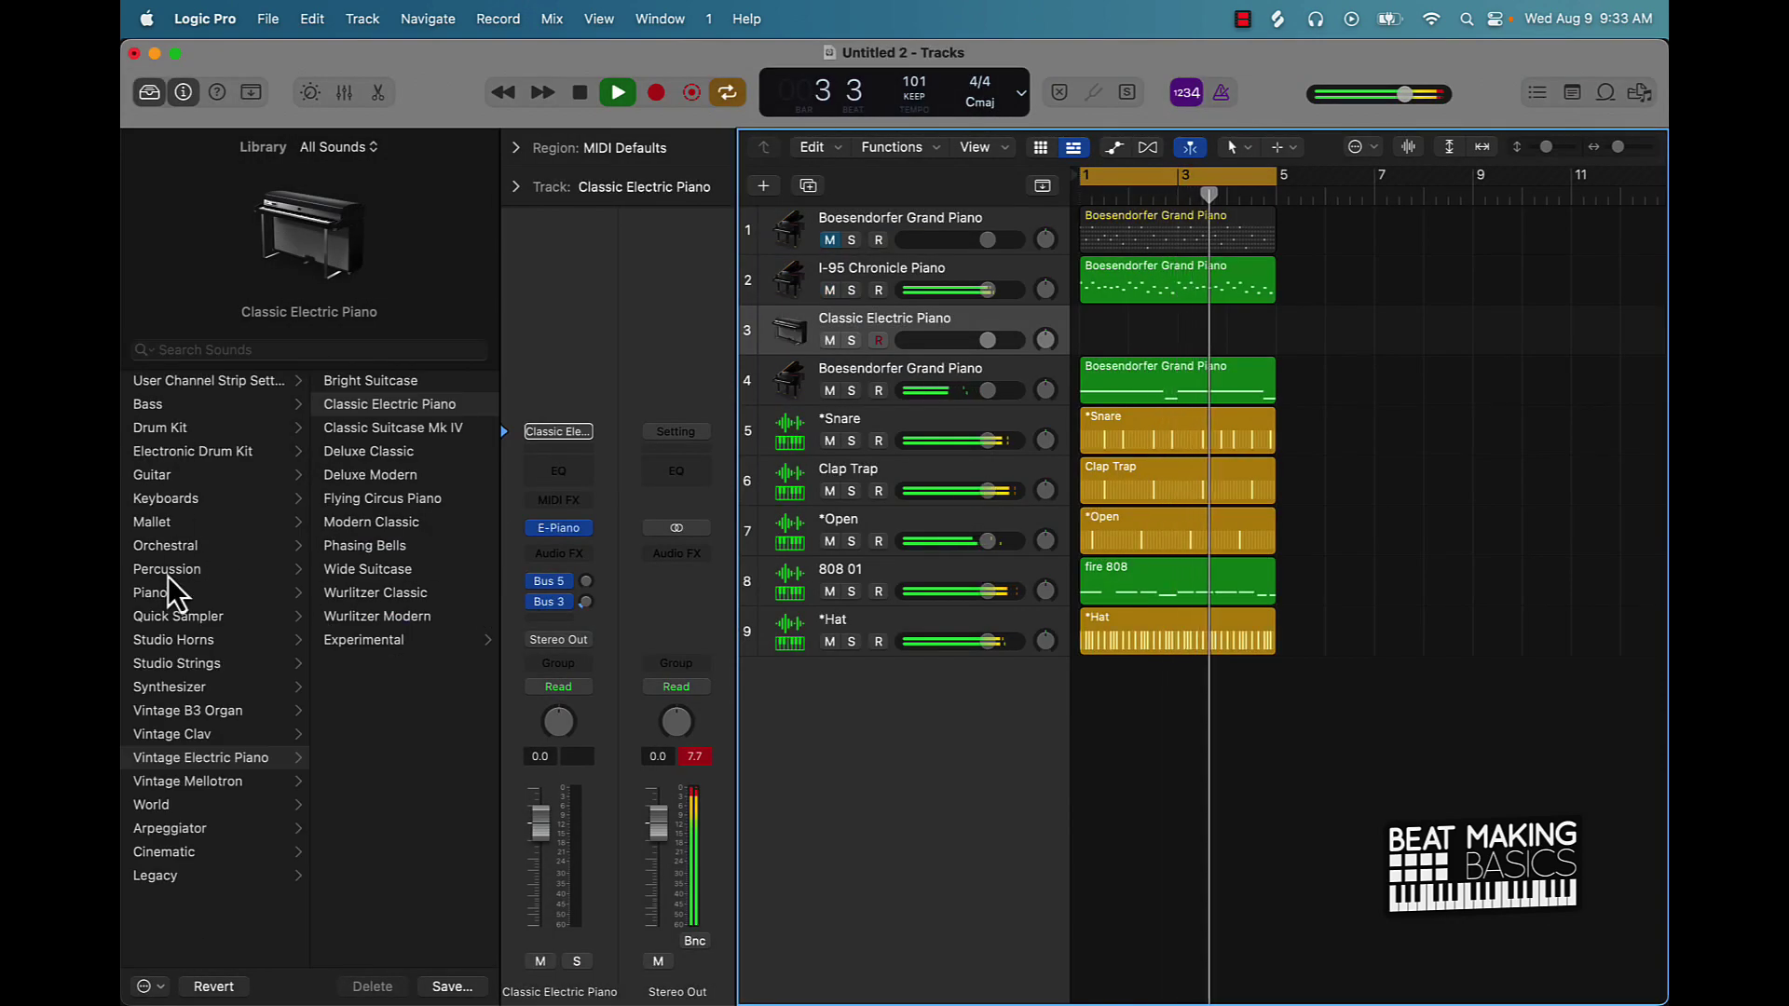
Audition Anthemic Sync Lead and Big Square from the Synthesizer Lead sounds, and load Blue Laser Lead on the new track.
left_click(189, 687)
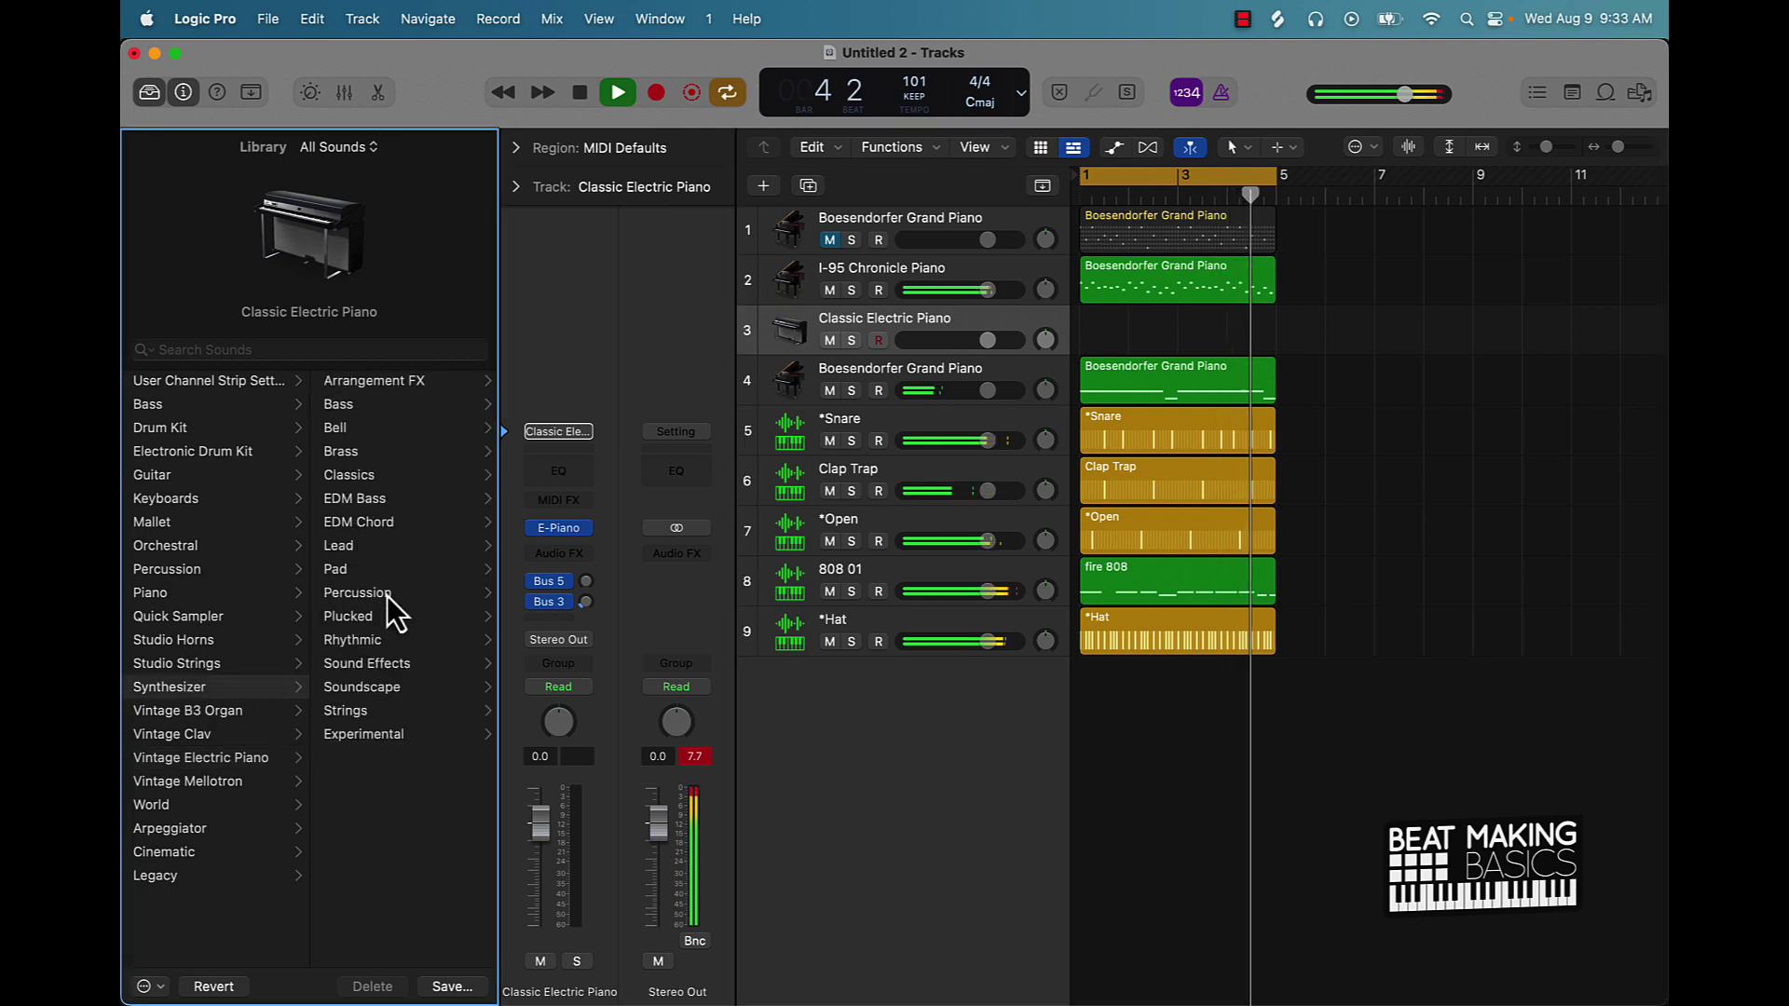
left_click(365, 547)
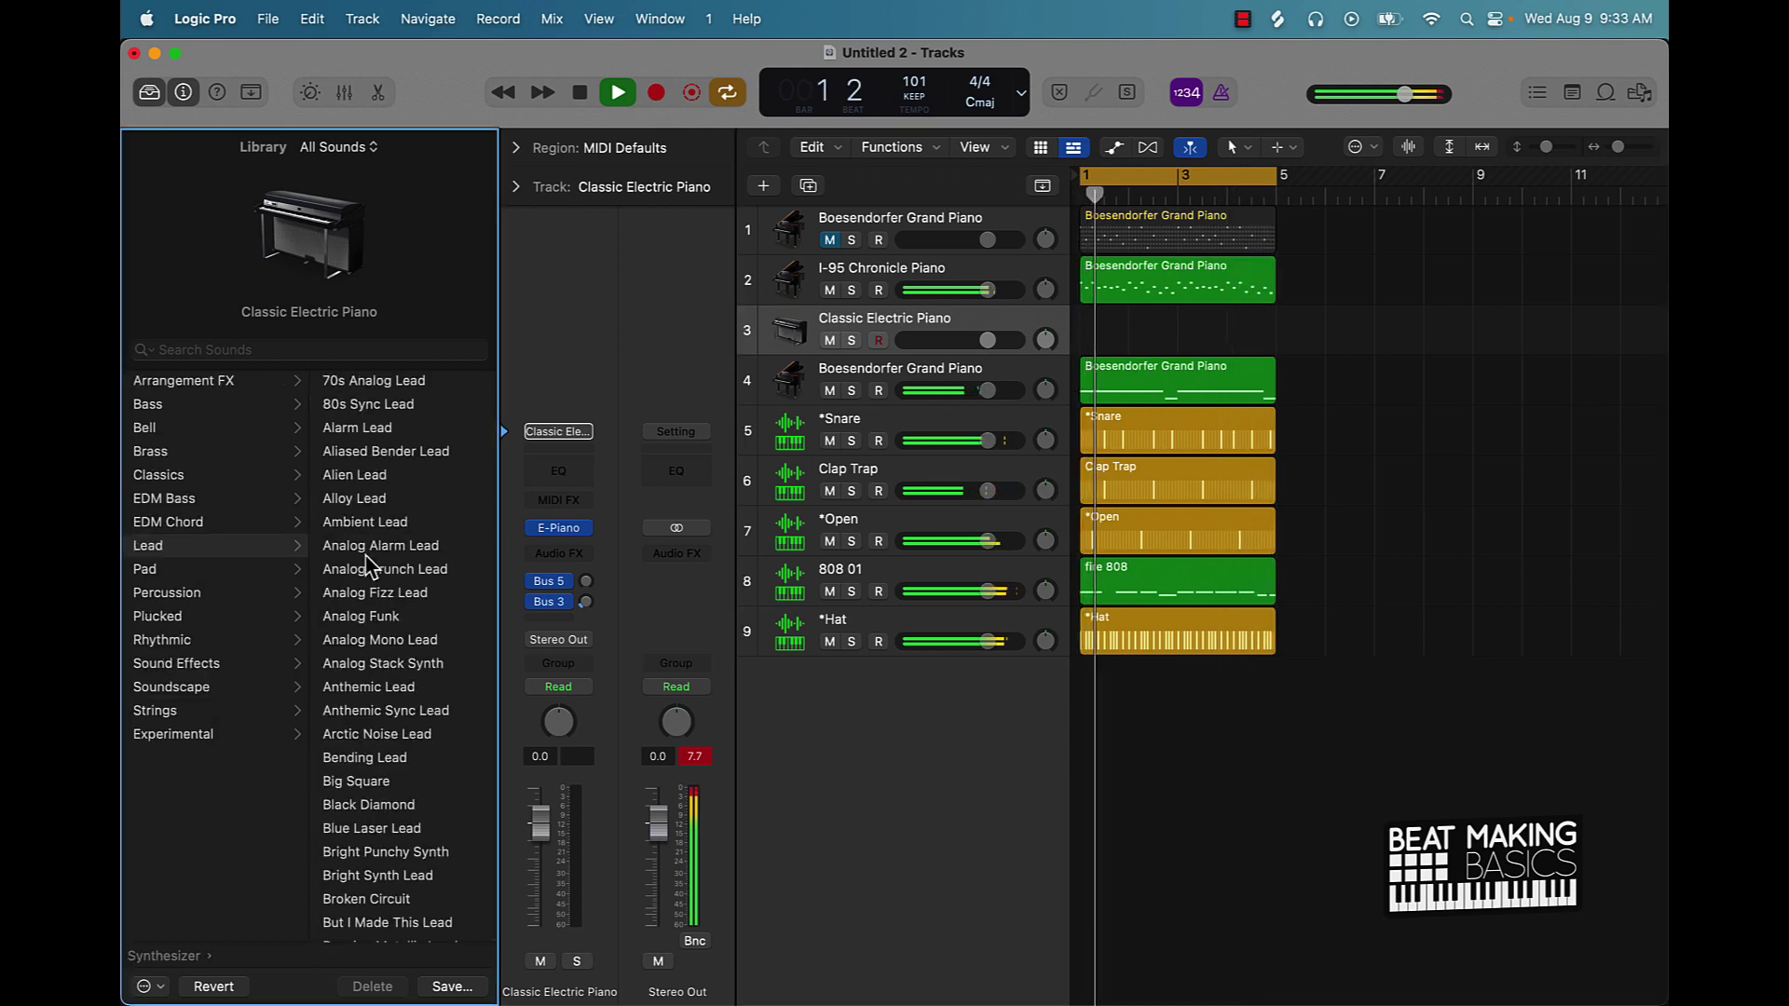
left_click(414, 710)
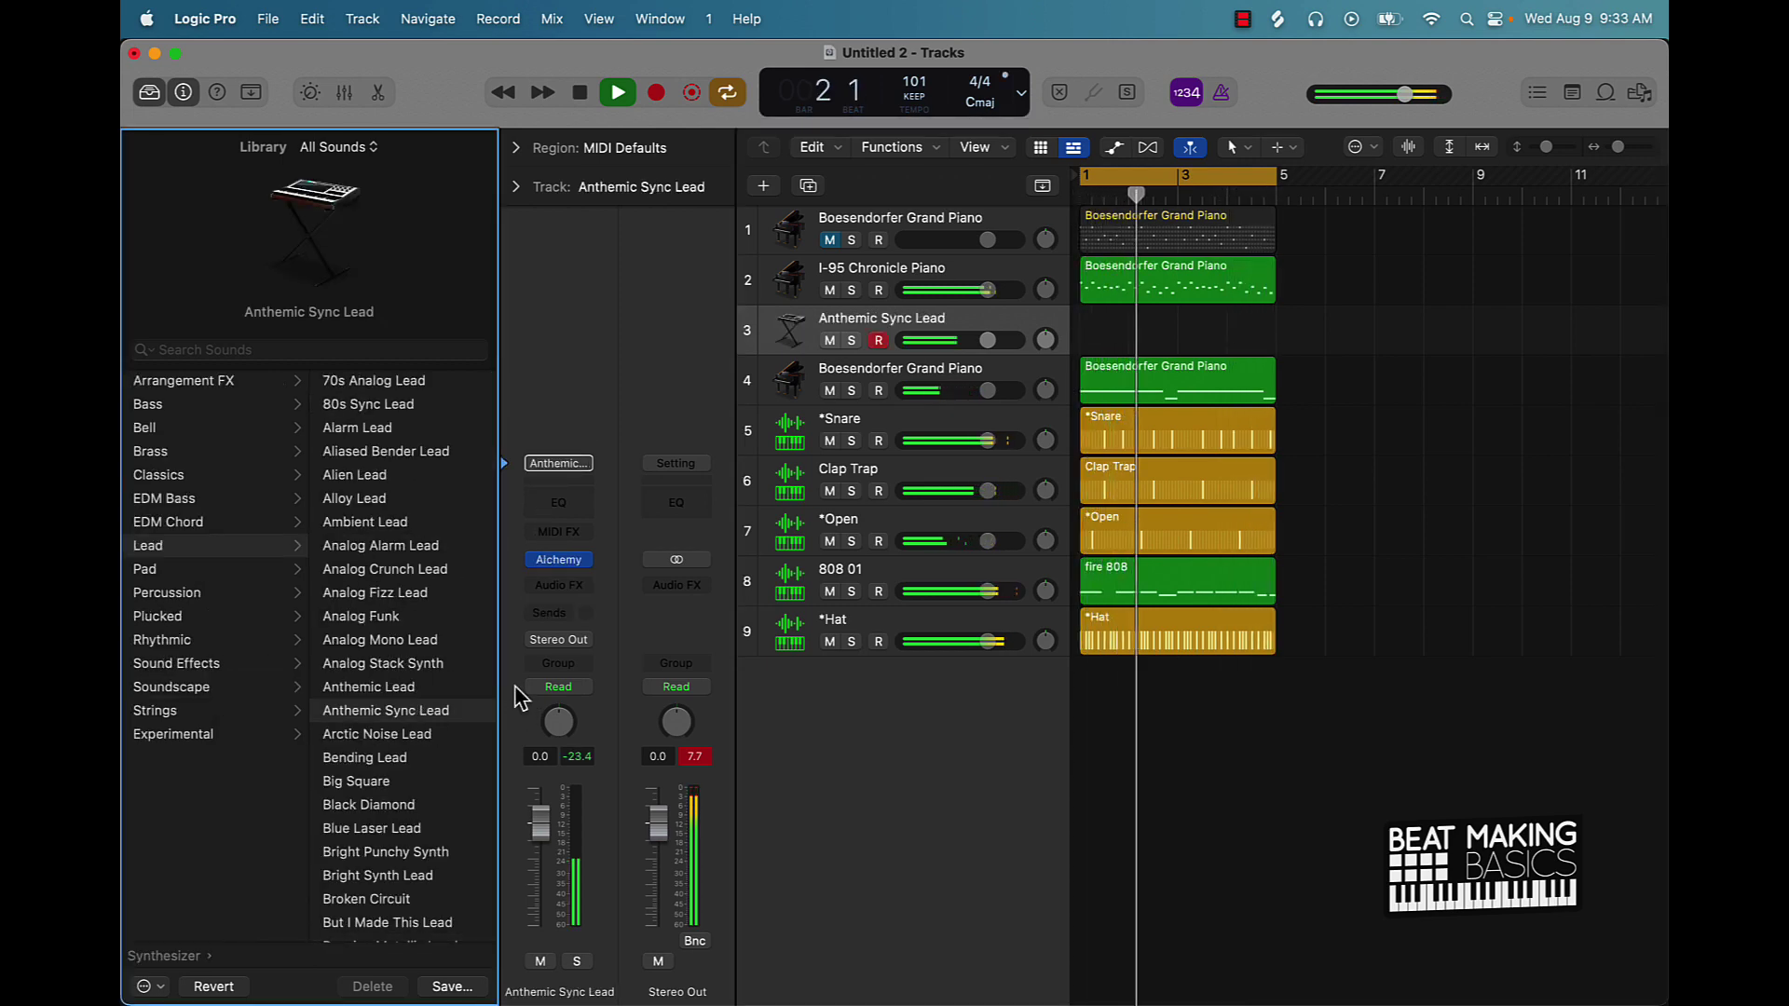
left_click(384, 783)
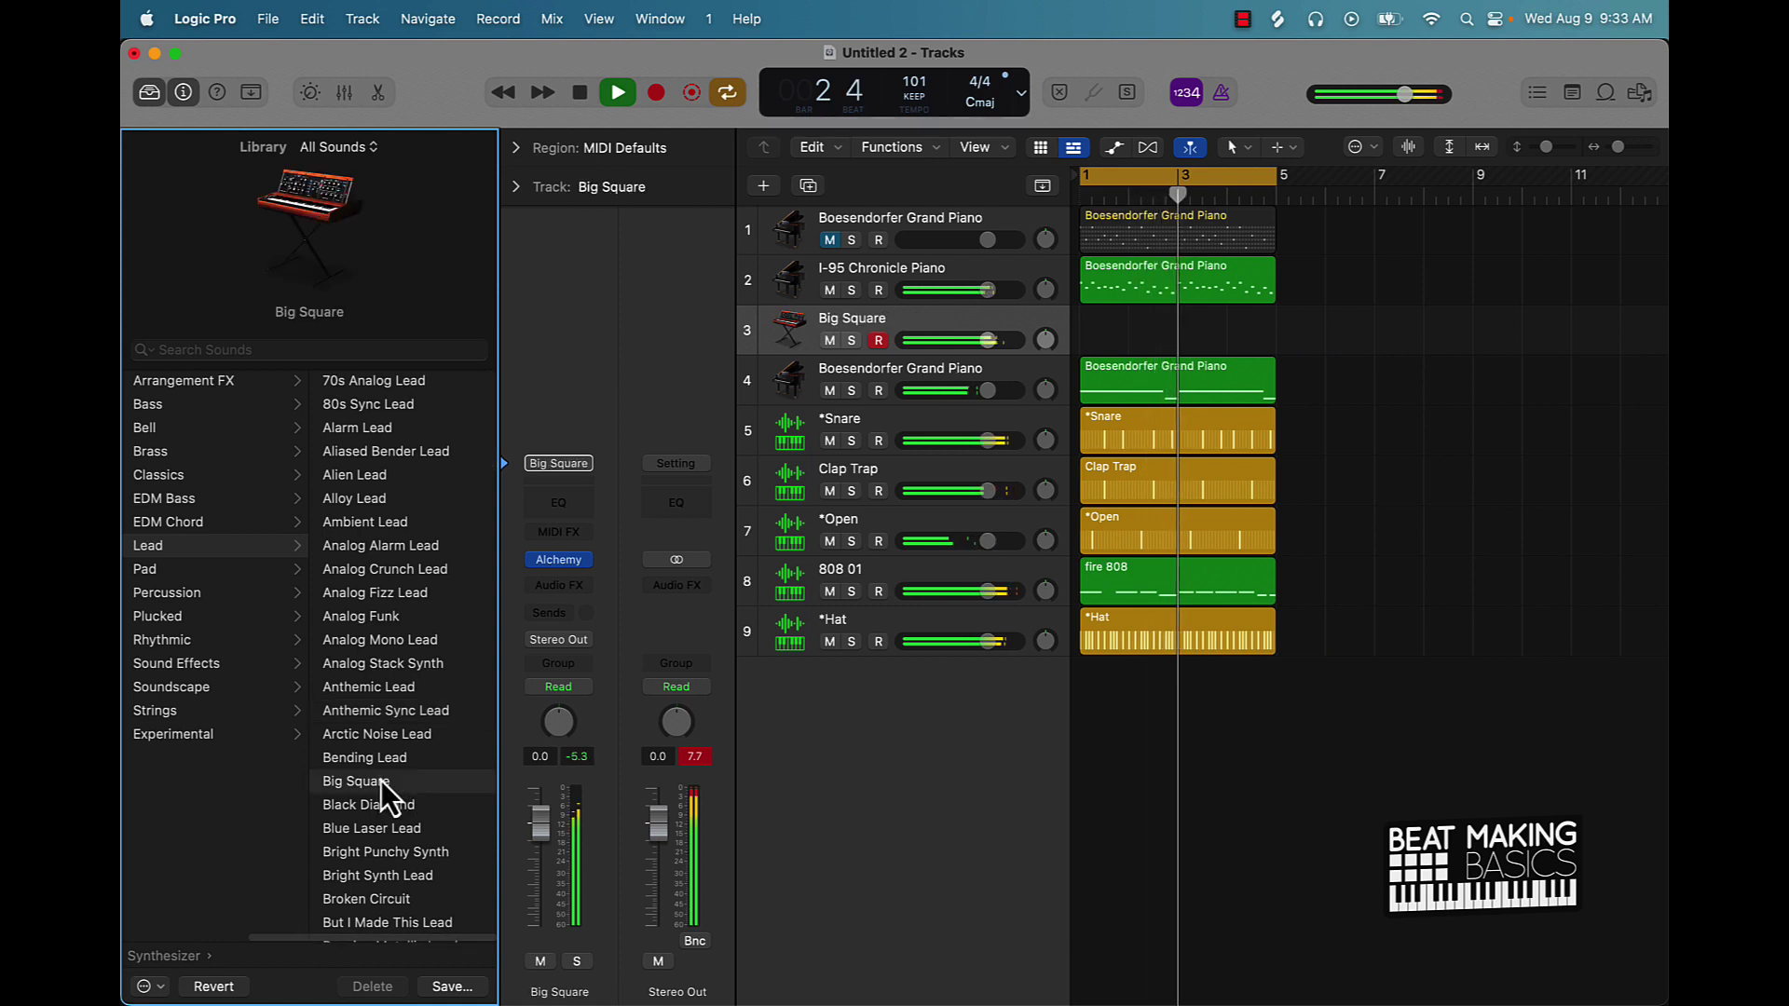
left_click(382, 759)
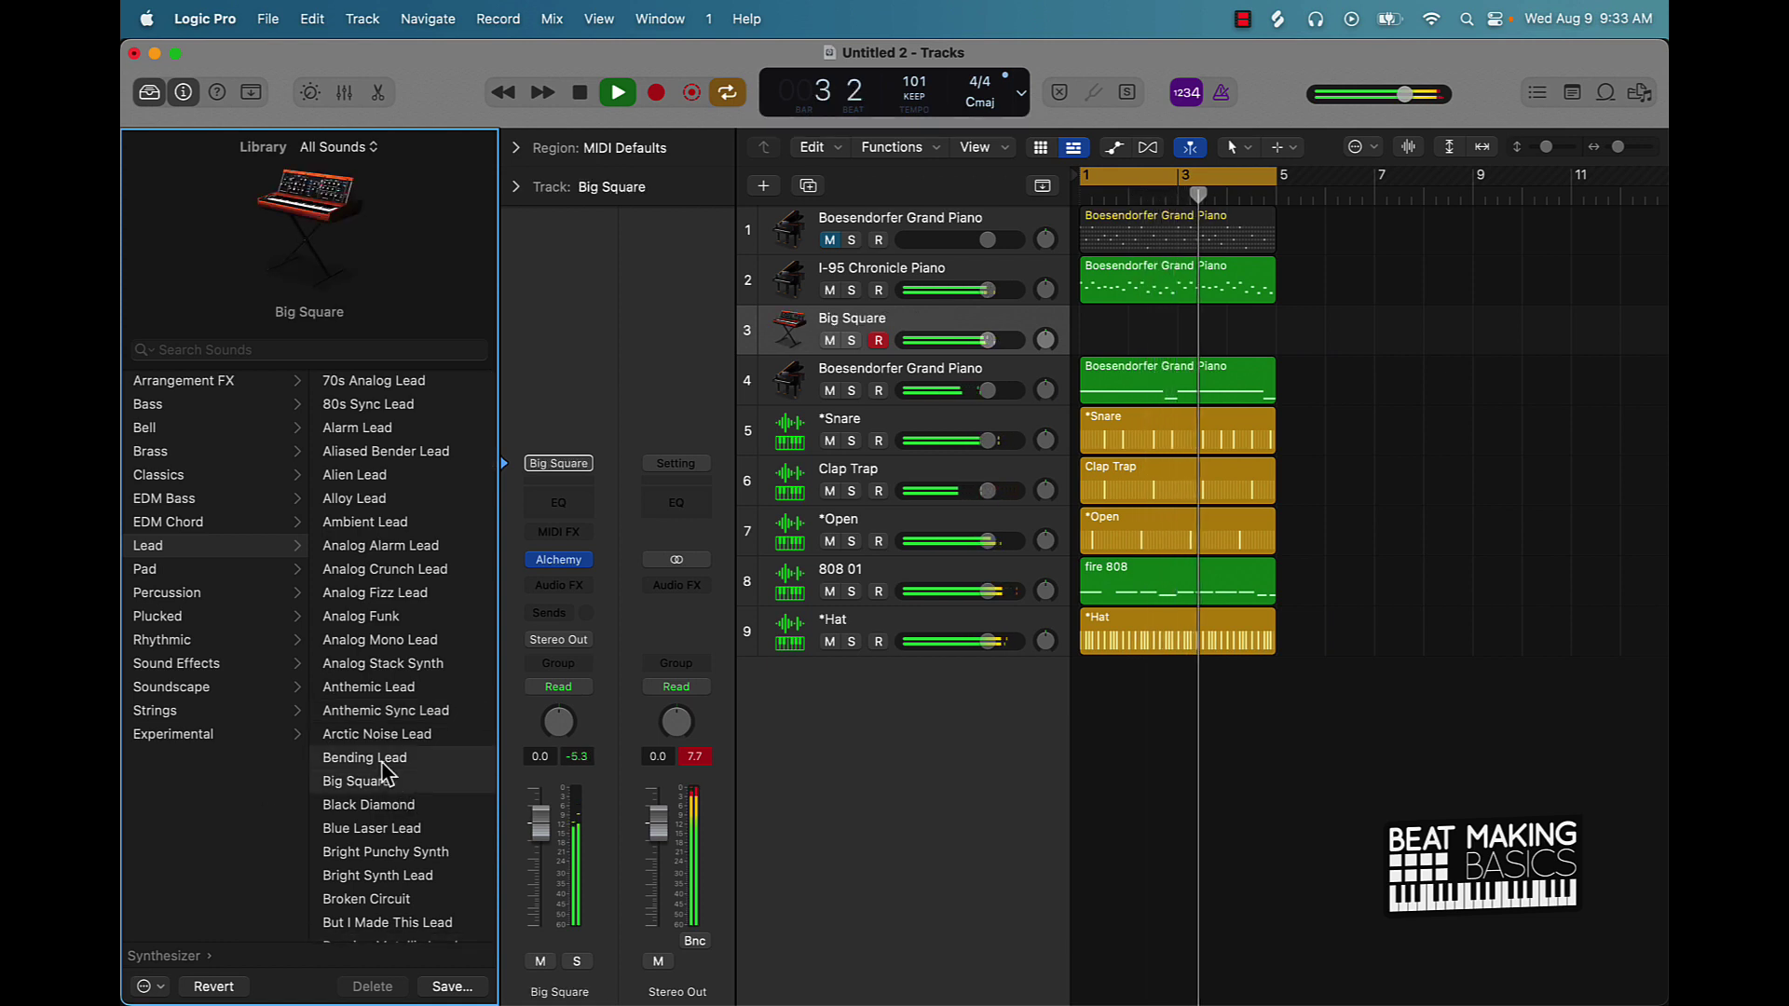
left_click(382, 826)
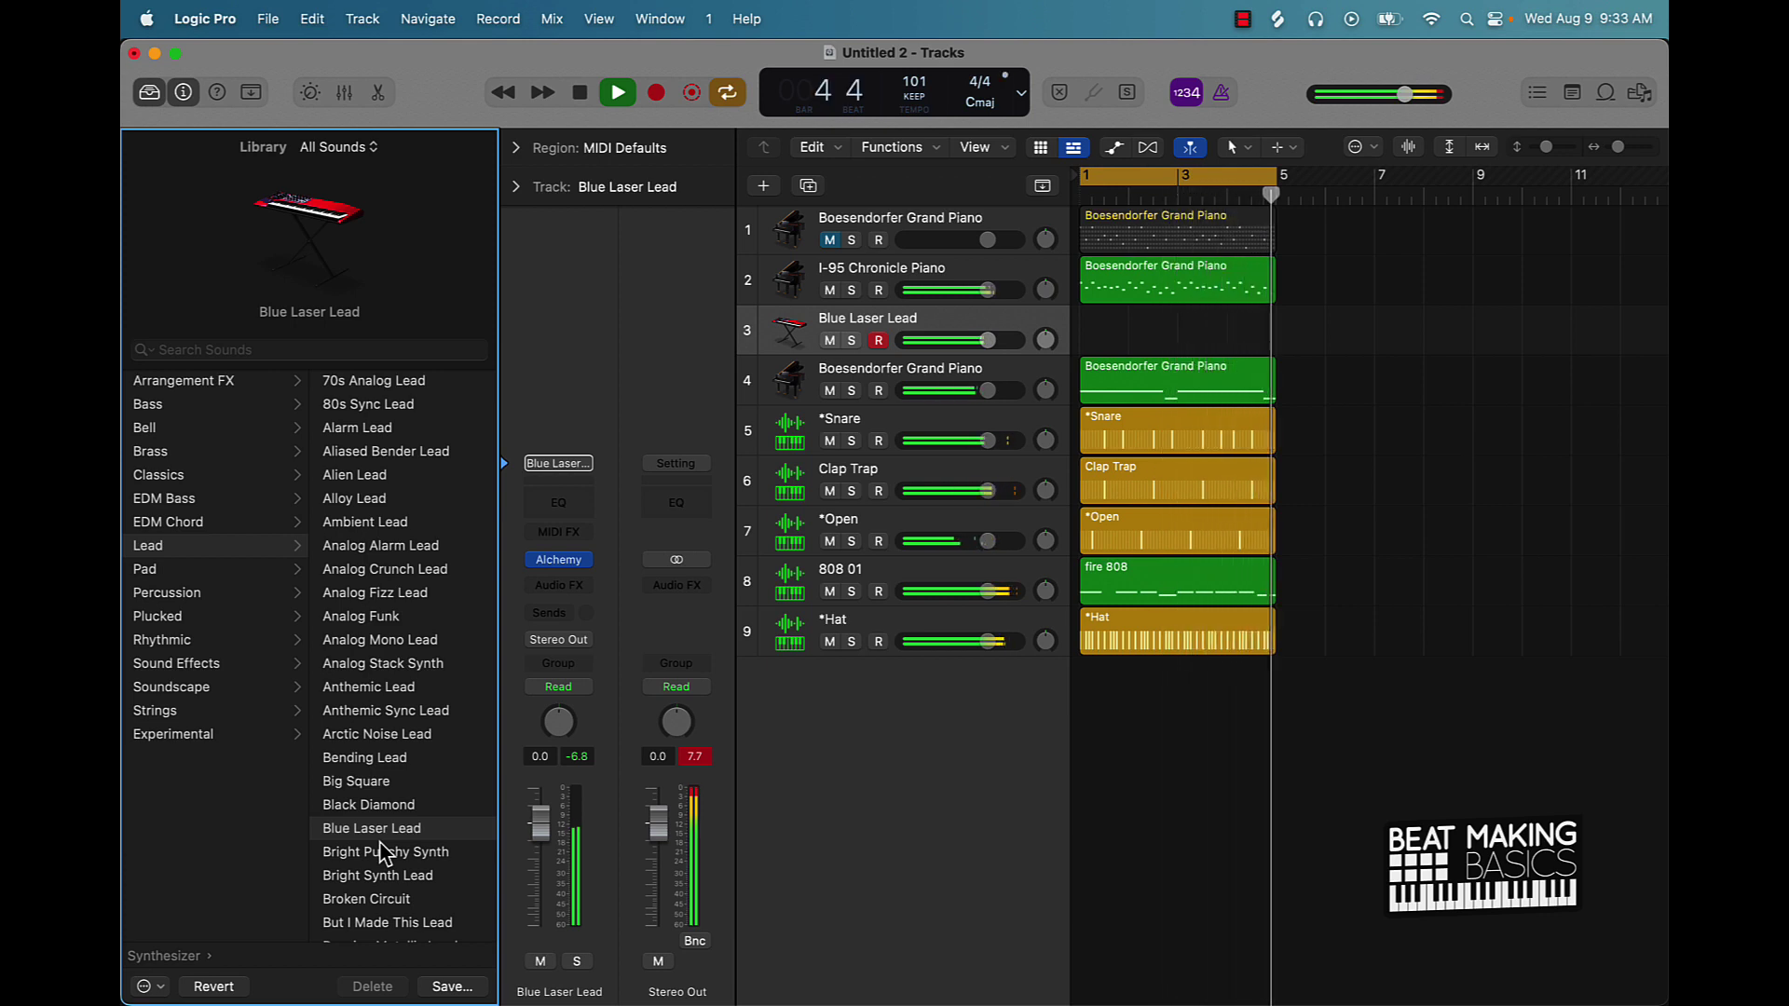
Record a four-bar melody on the Blue Laser Lead track and lower its volume to -9.6 dB.
key("r")
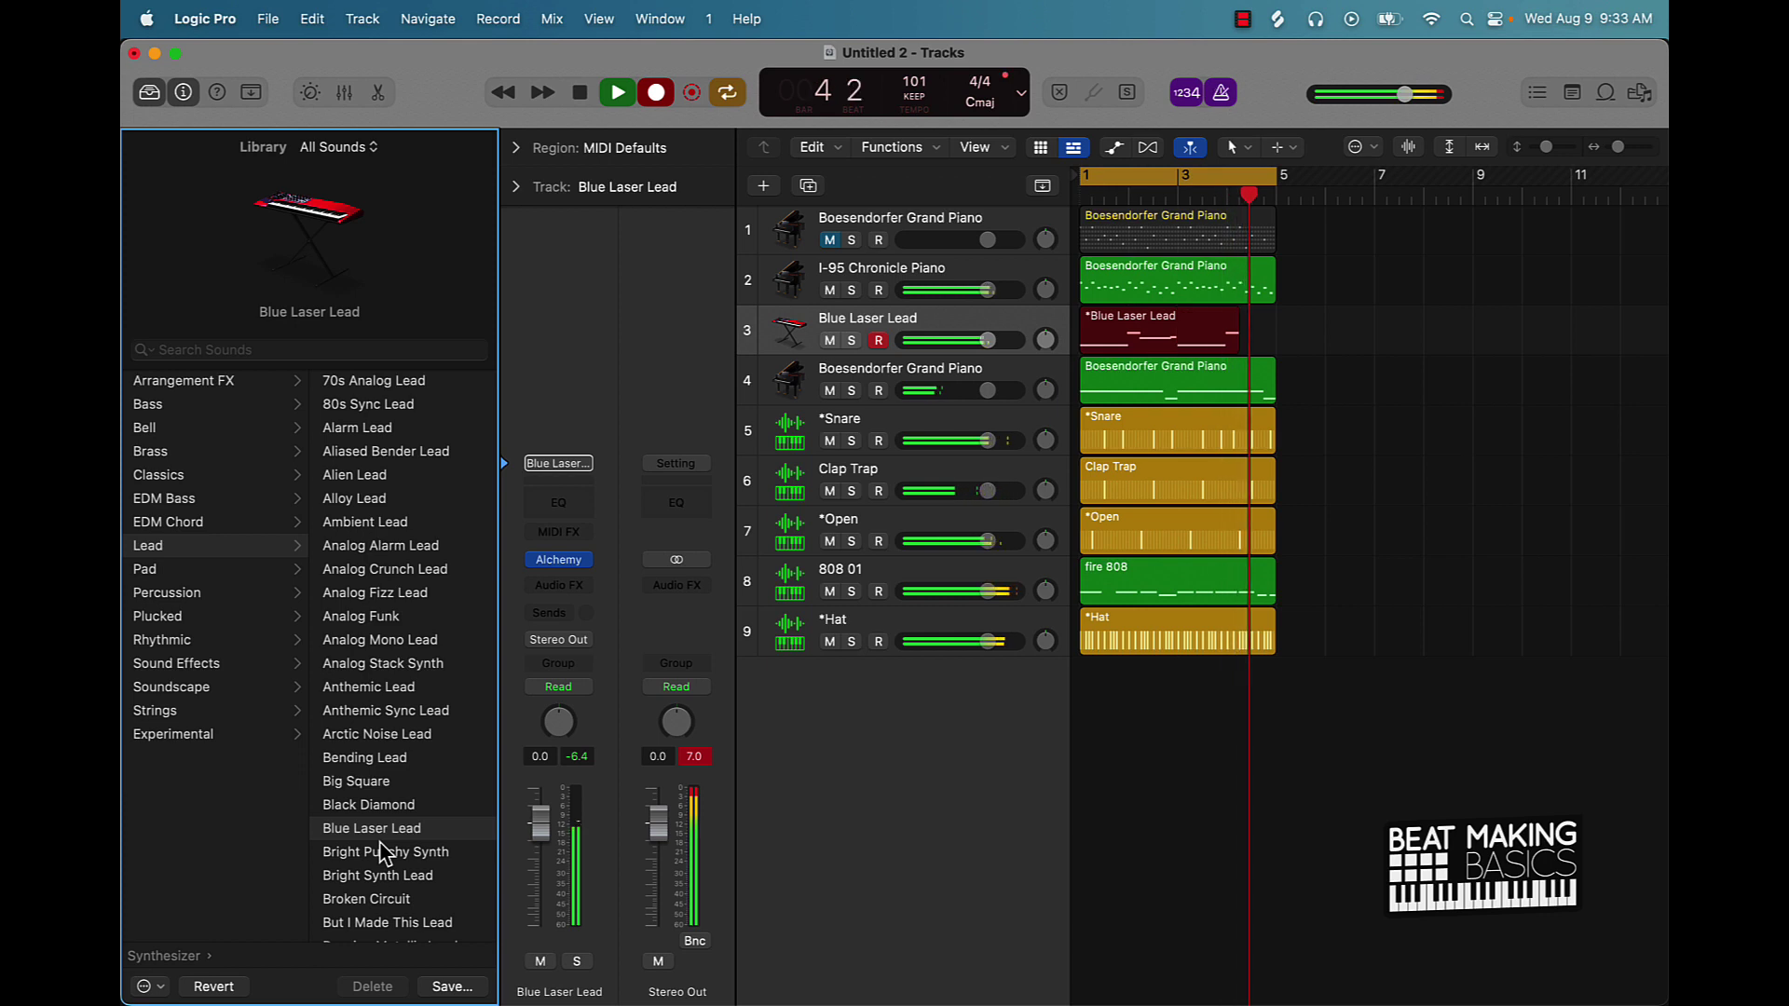
key("space")
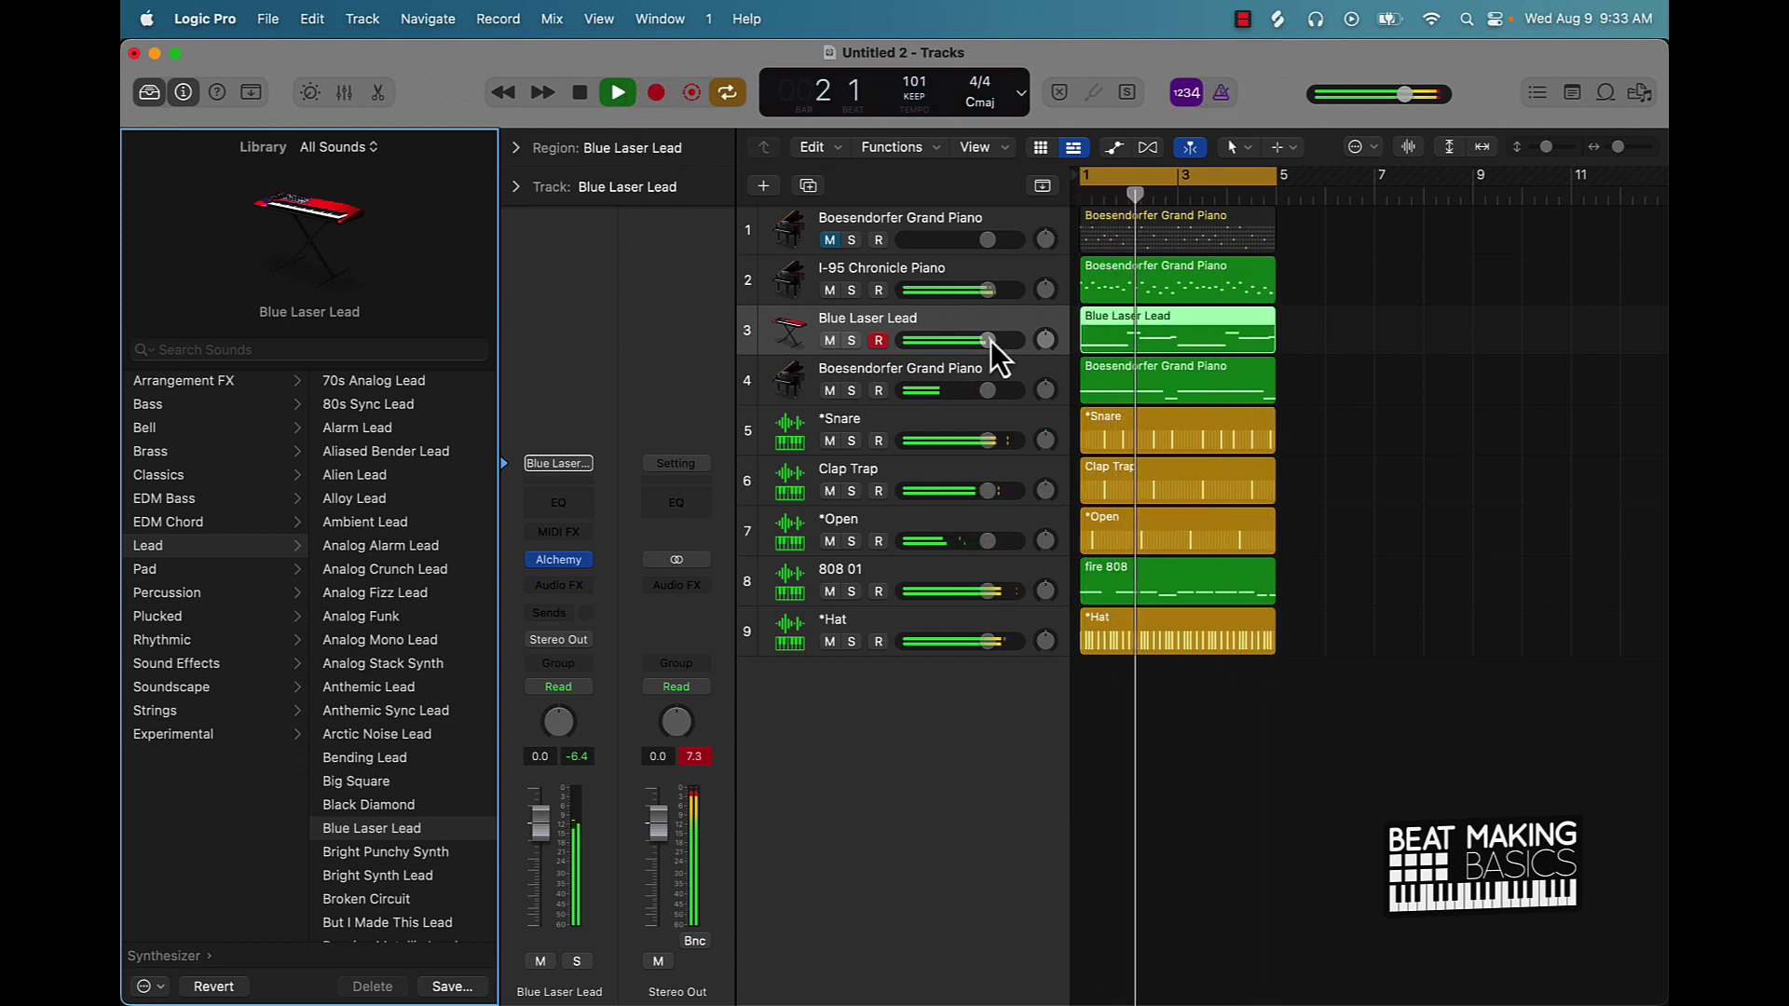
left_click_drag(988, 340, 950, 340)
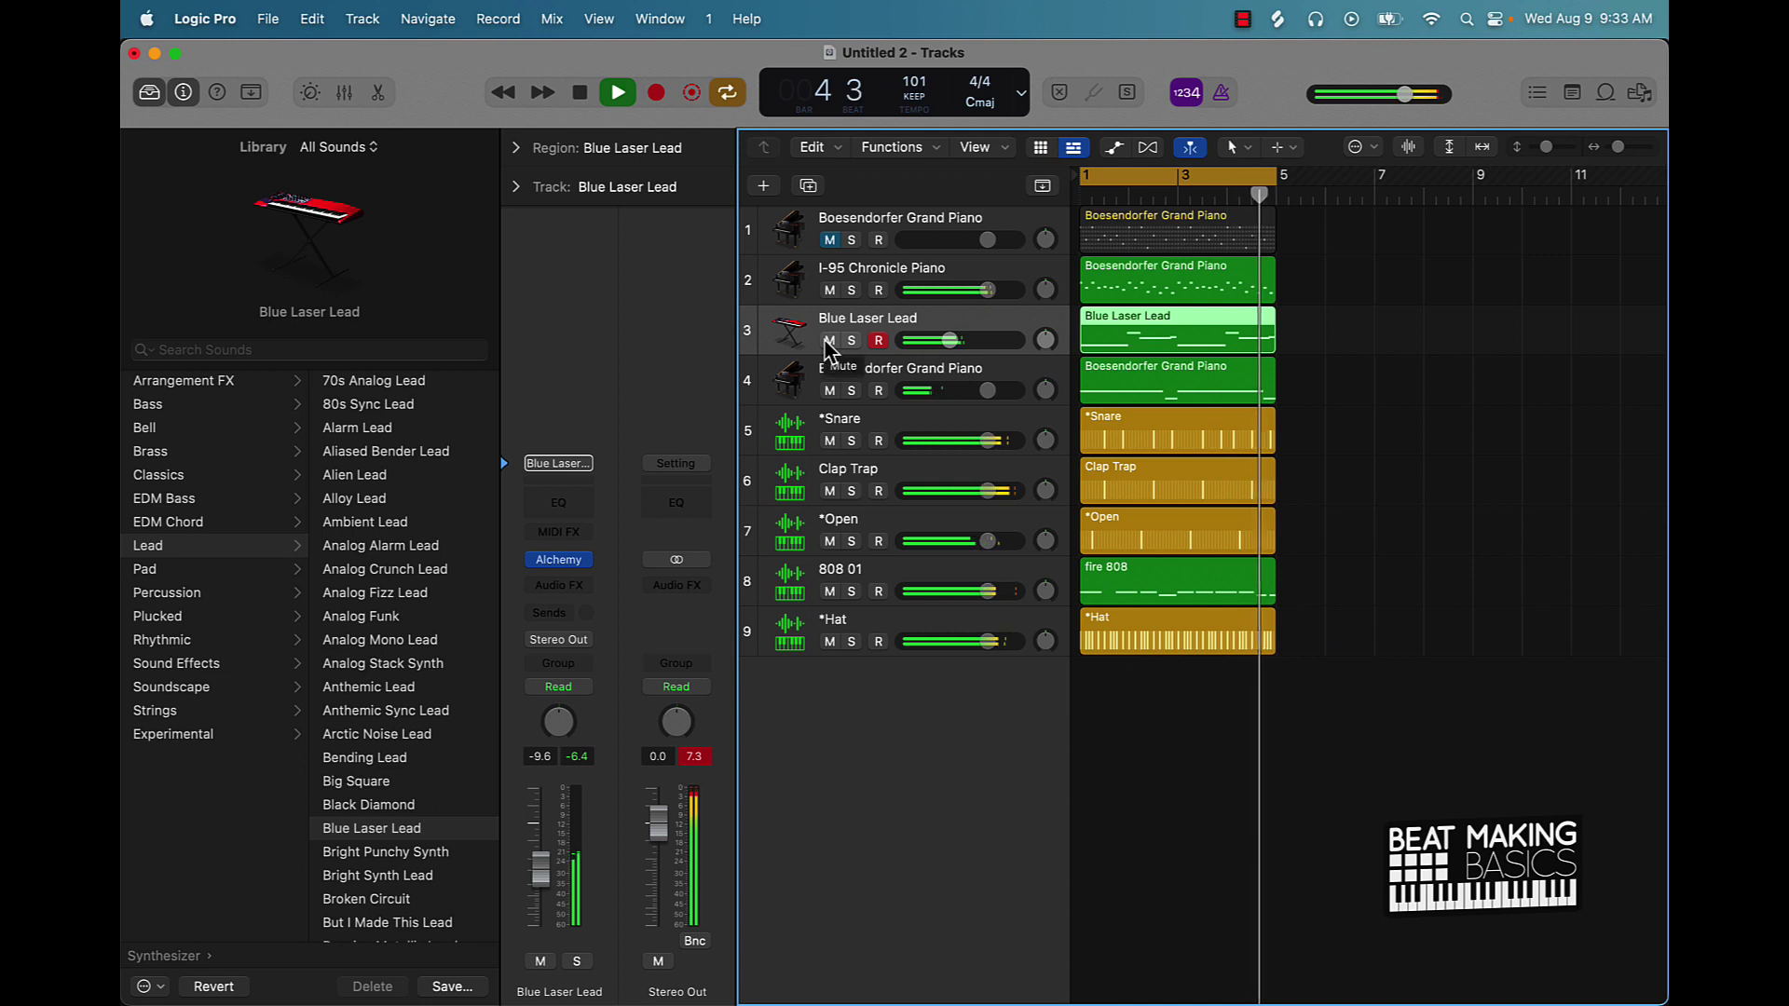
Mute the Blue Laser Lead track, and unmute the Boesendorfer Grand Piano on track 1 with its volume at -1.5 dB.
left_click(829, 341)
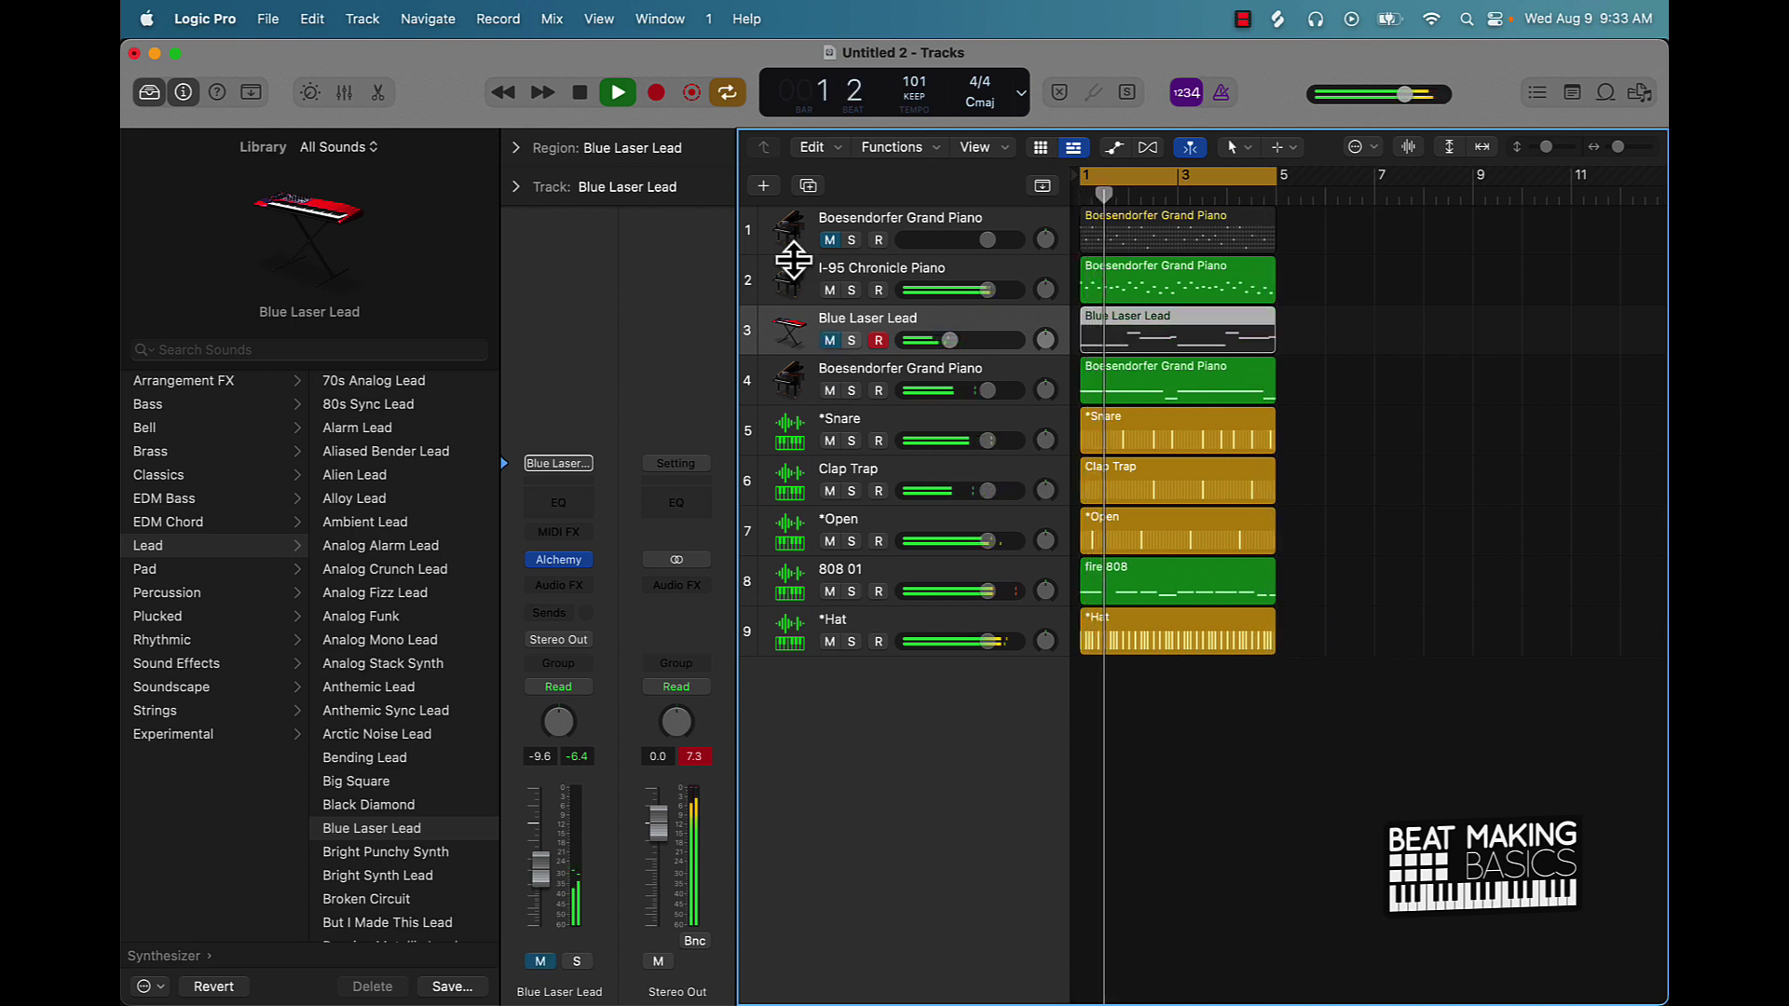
left_click(830, 240)
left_click_drag(986, 240, 978, 239)
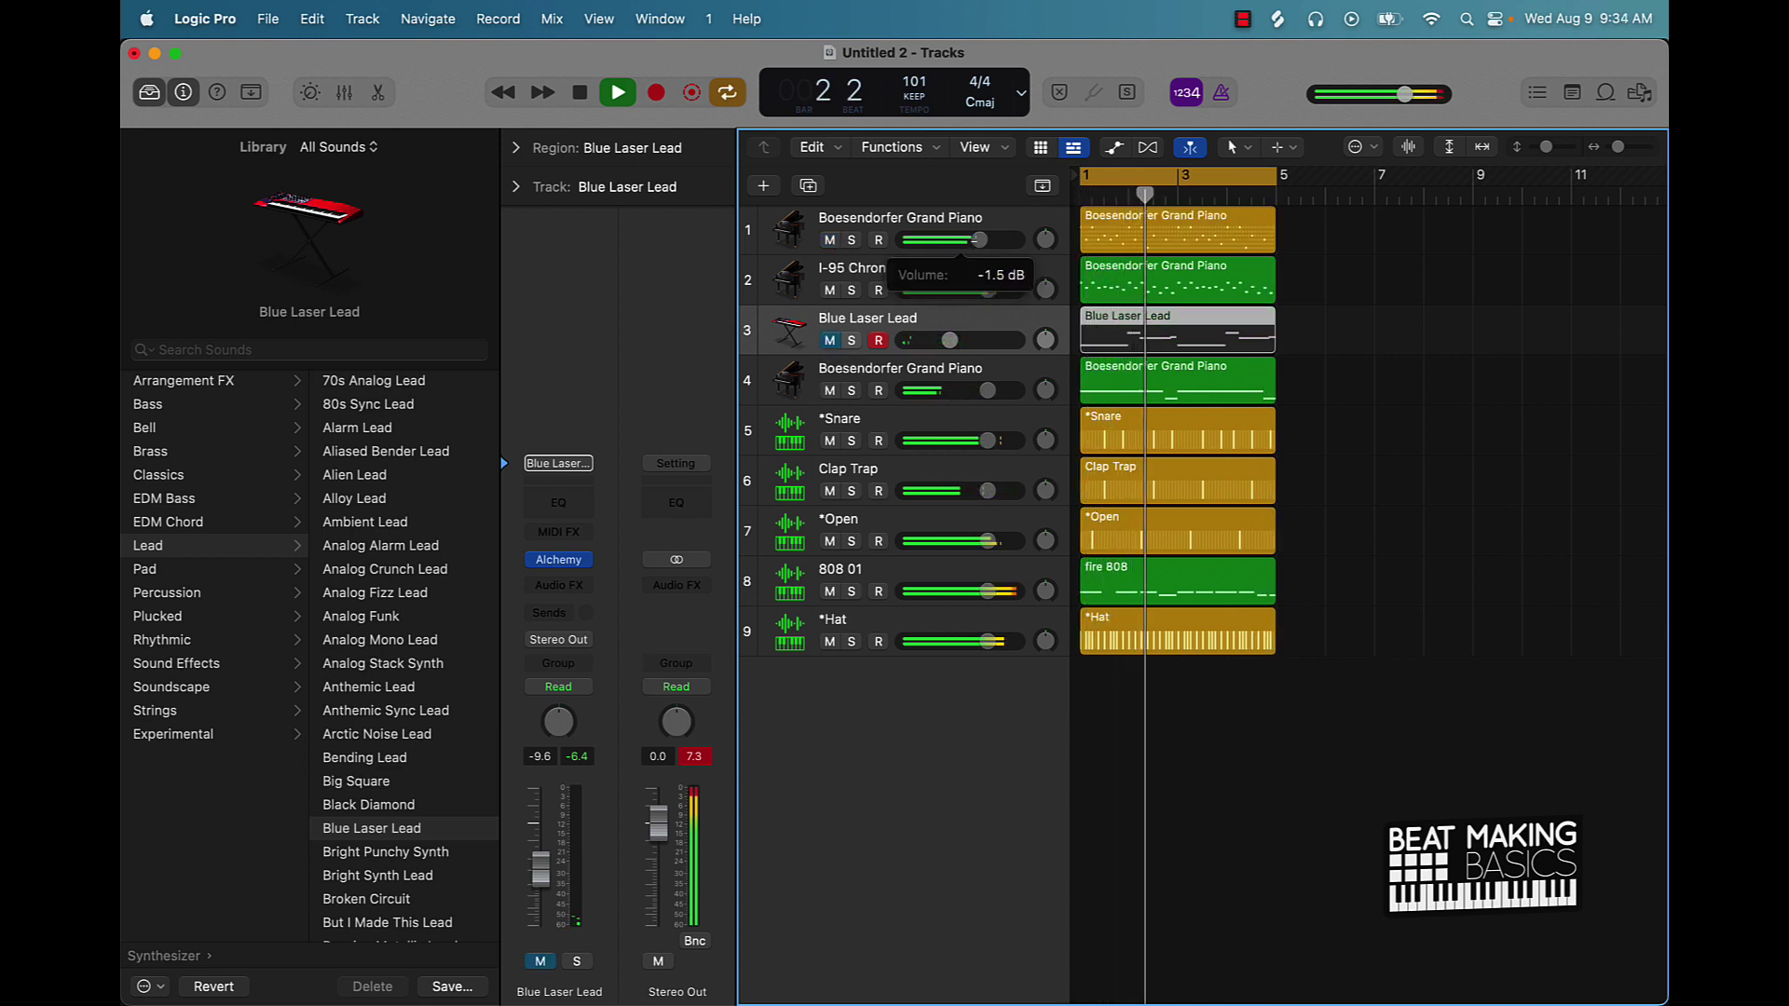
Insert ValhallaRoom on the track 1 Boesendorfer Grand Piano with mix 38.4 %, predelay 2.0 ms and high cut 10020 Hz.
left_click(801, 245)
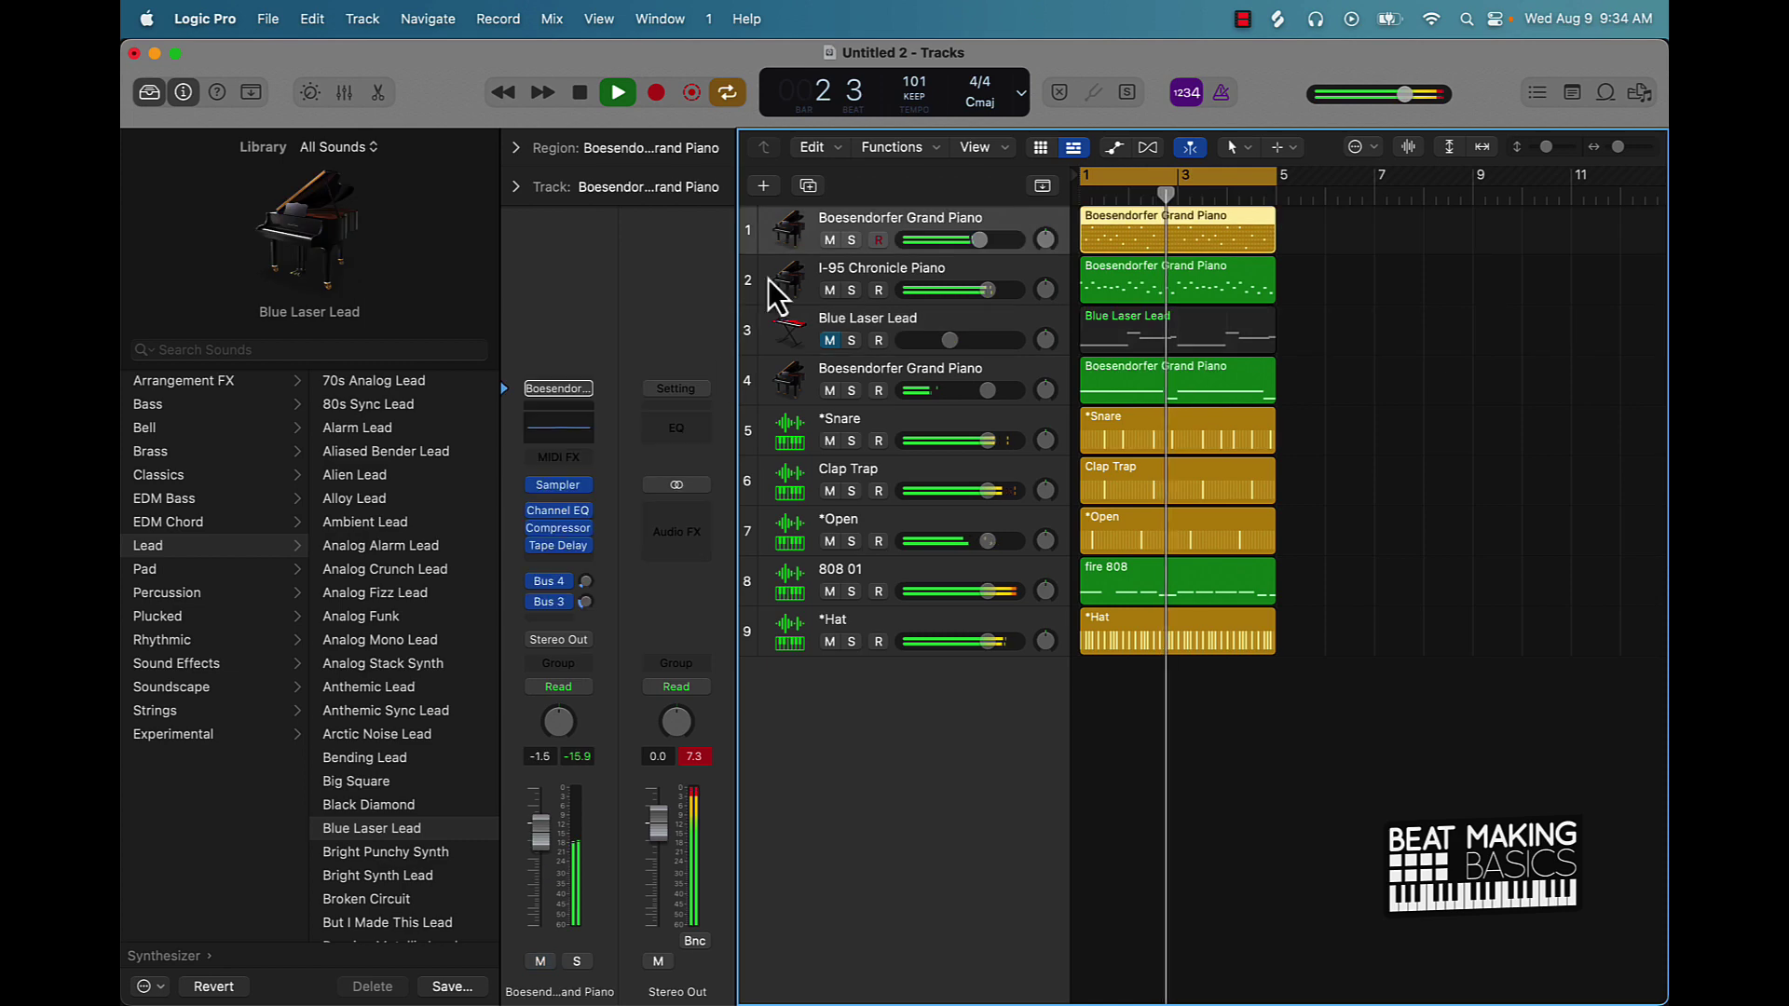
left_click(557, 564)
mouse_move(643, 988)
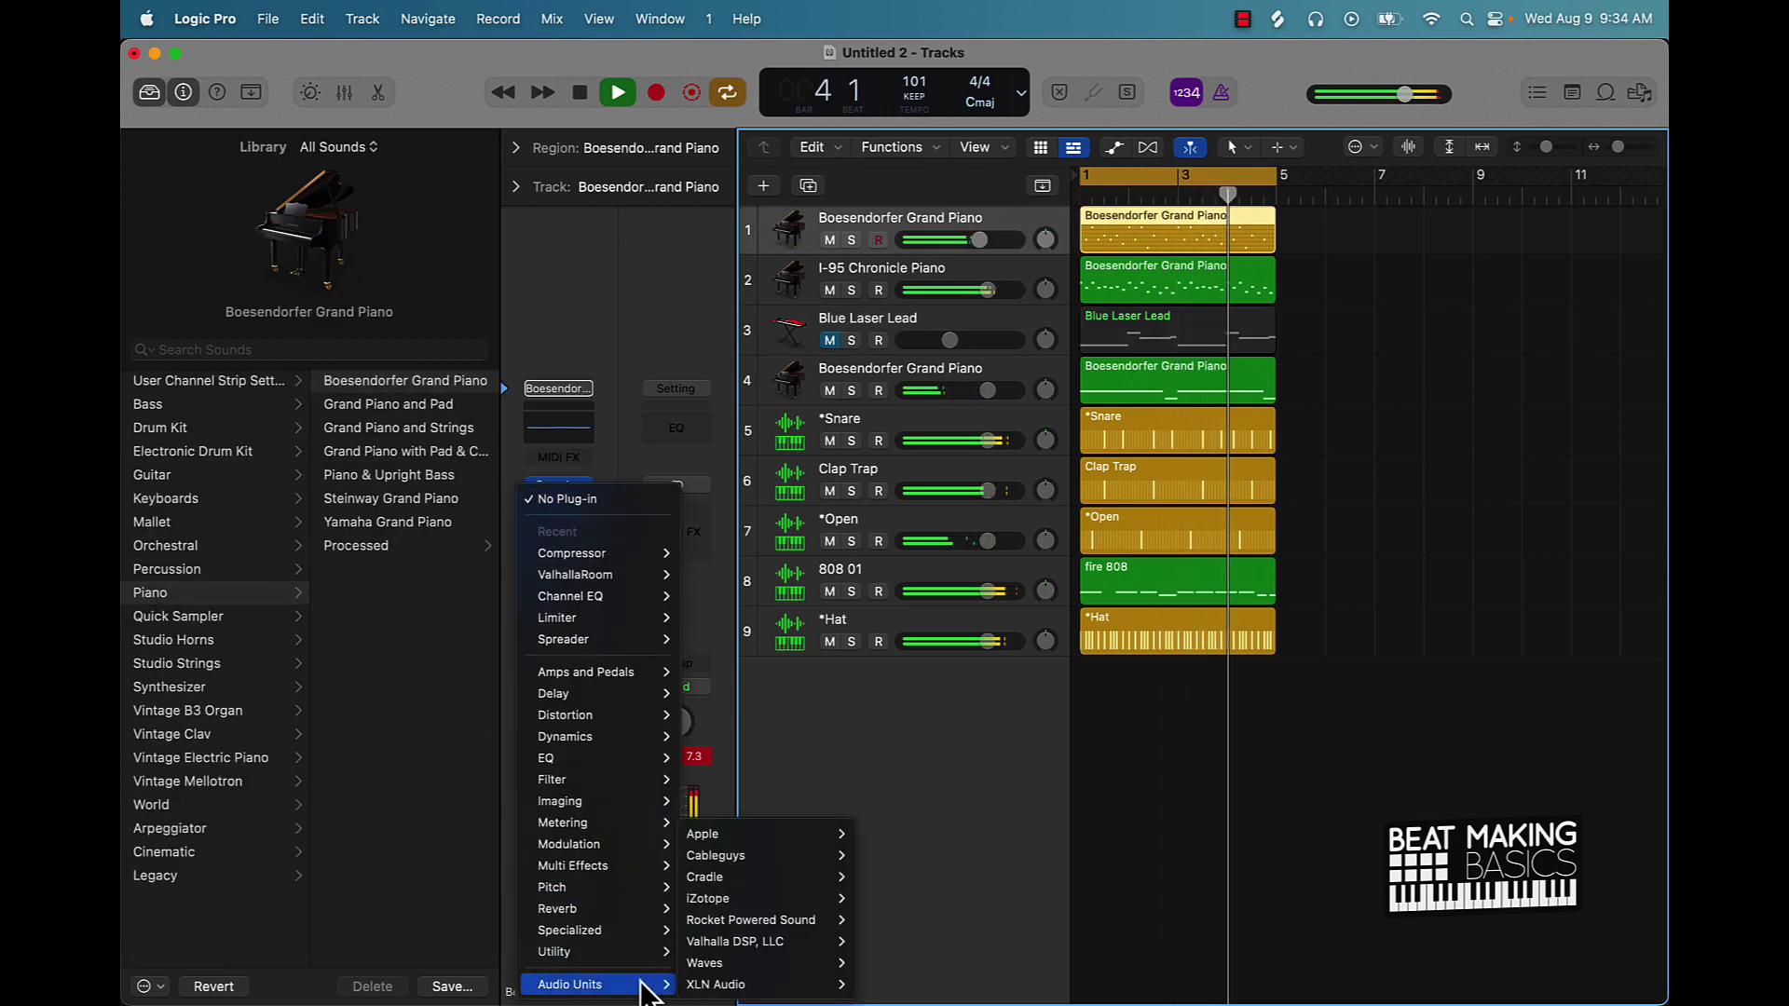
left_click(1046, 962)
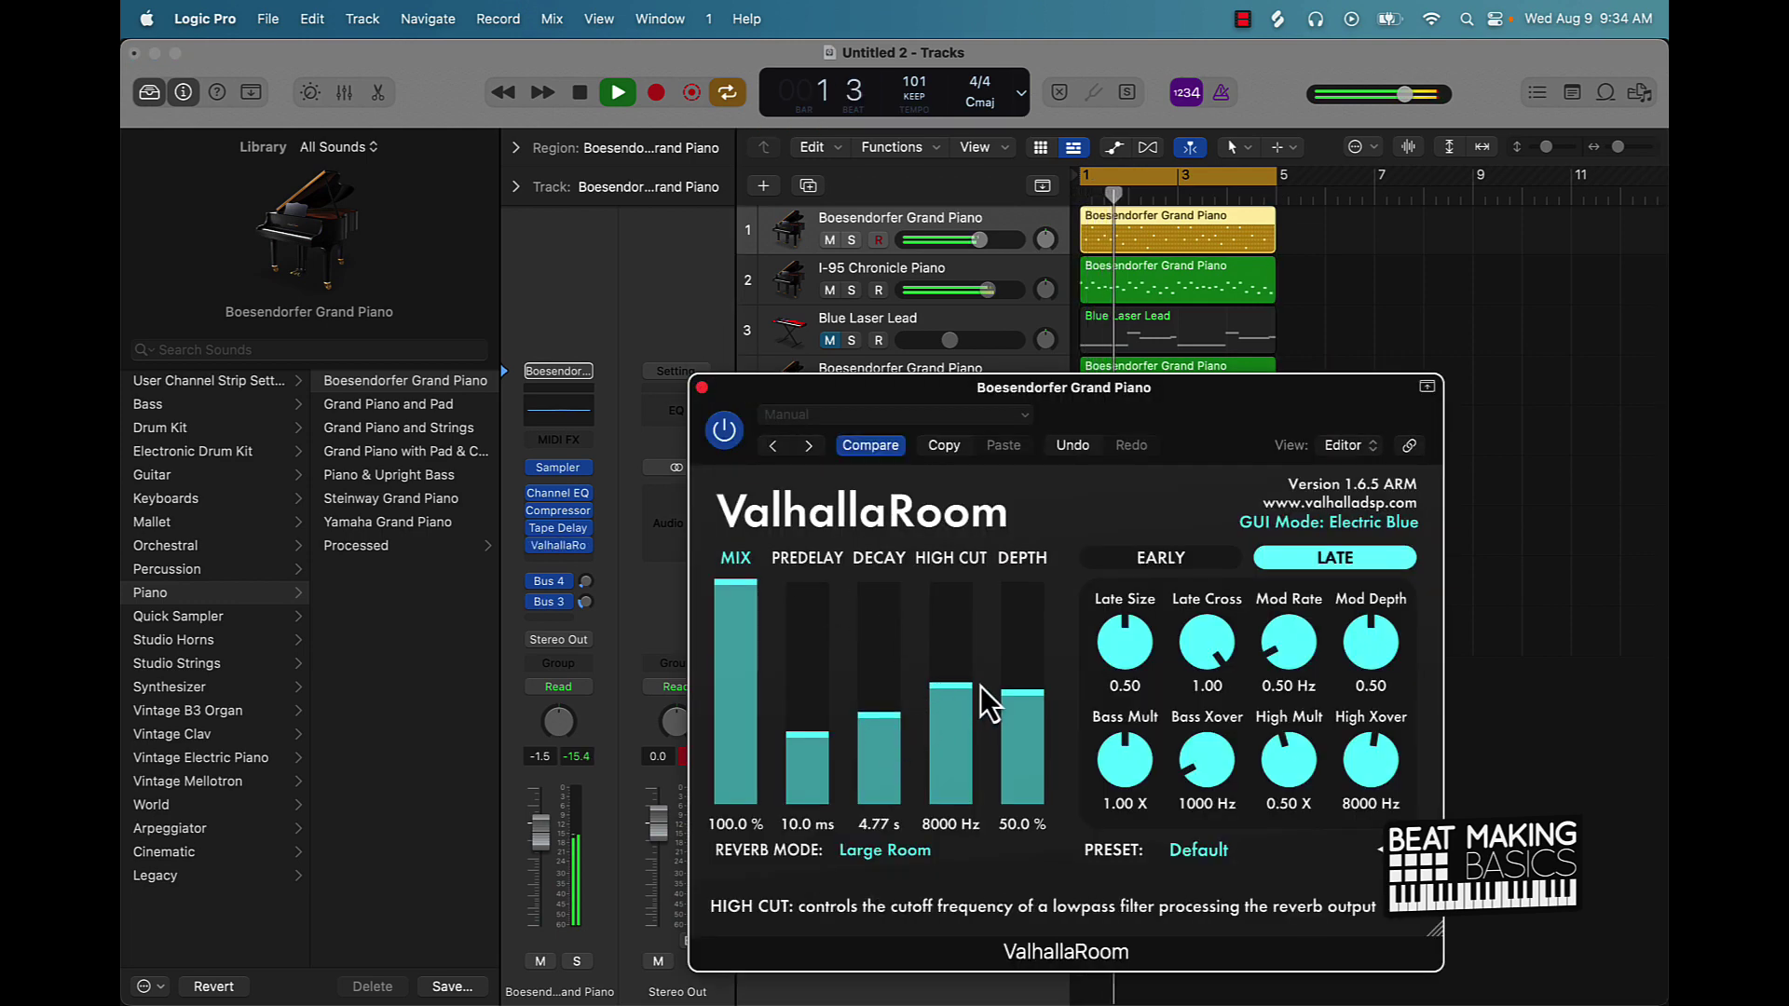
left_click_drag(981, 686, 966, 660)
left_click_drag(803, 737, 791, 774)
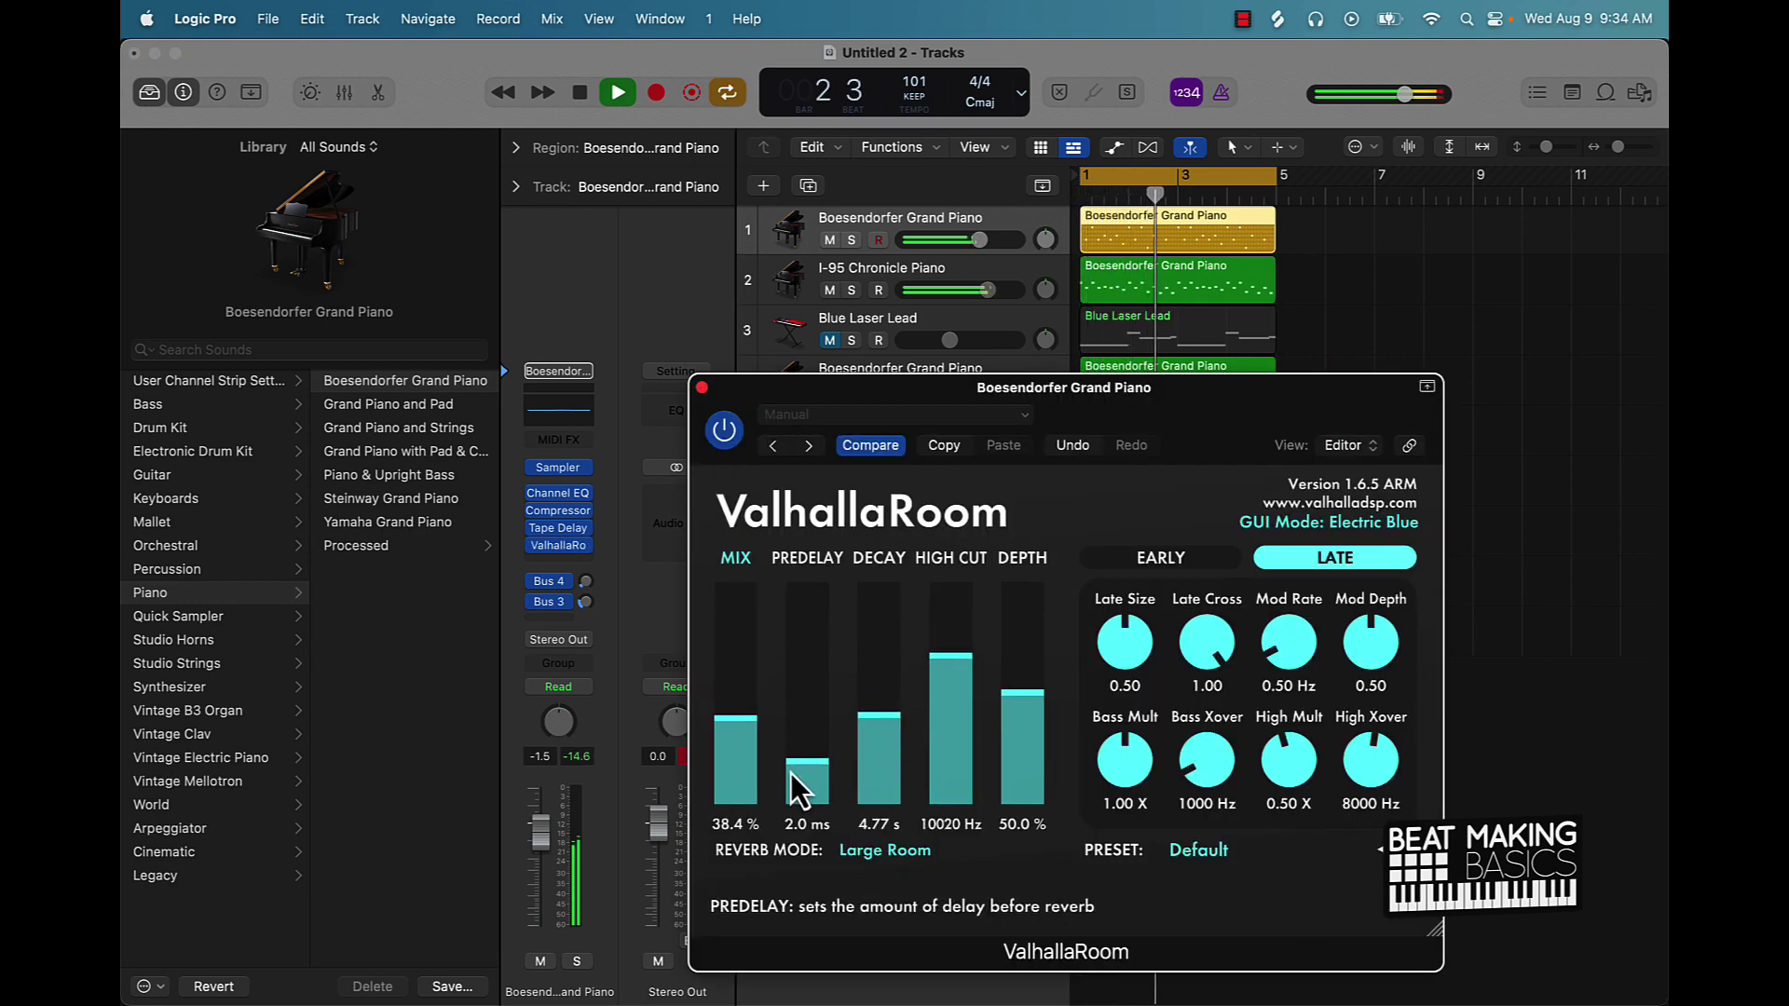
left_click(702, 387)
left_click(1340, 341)
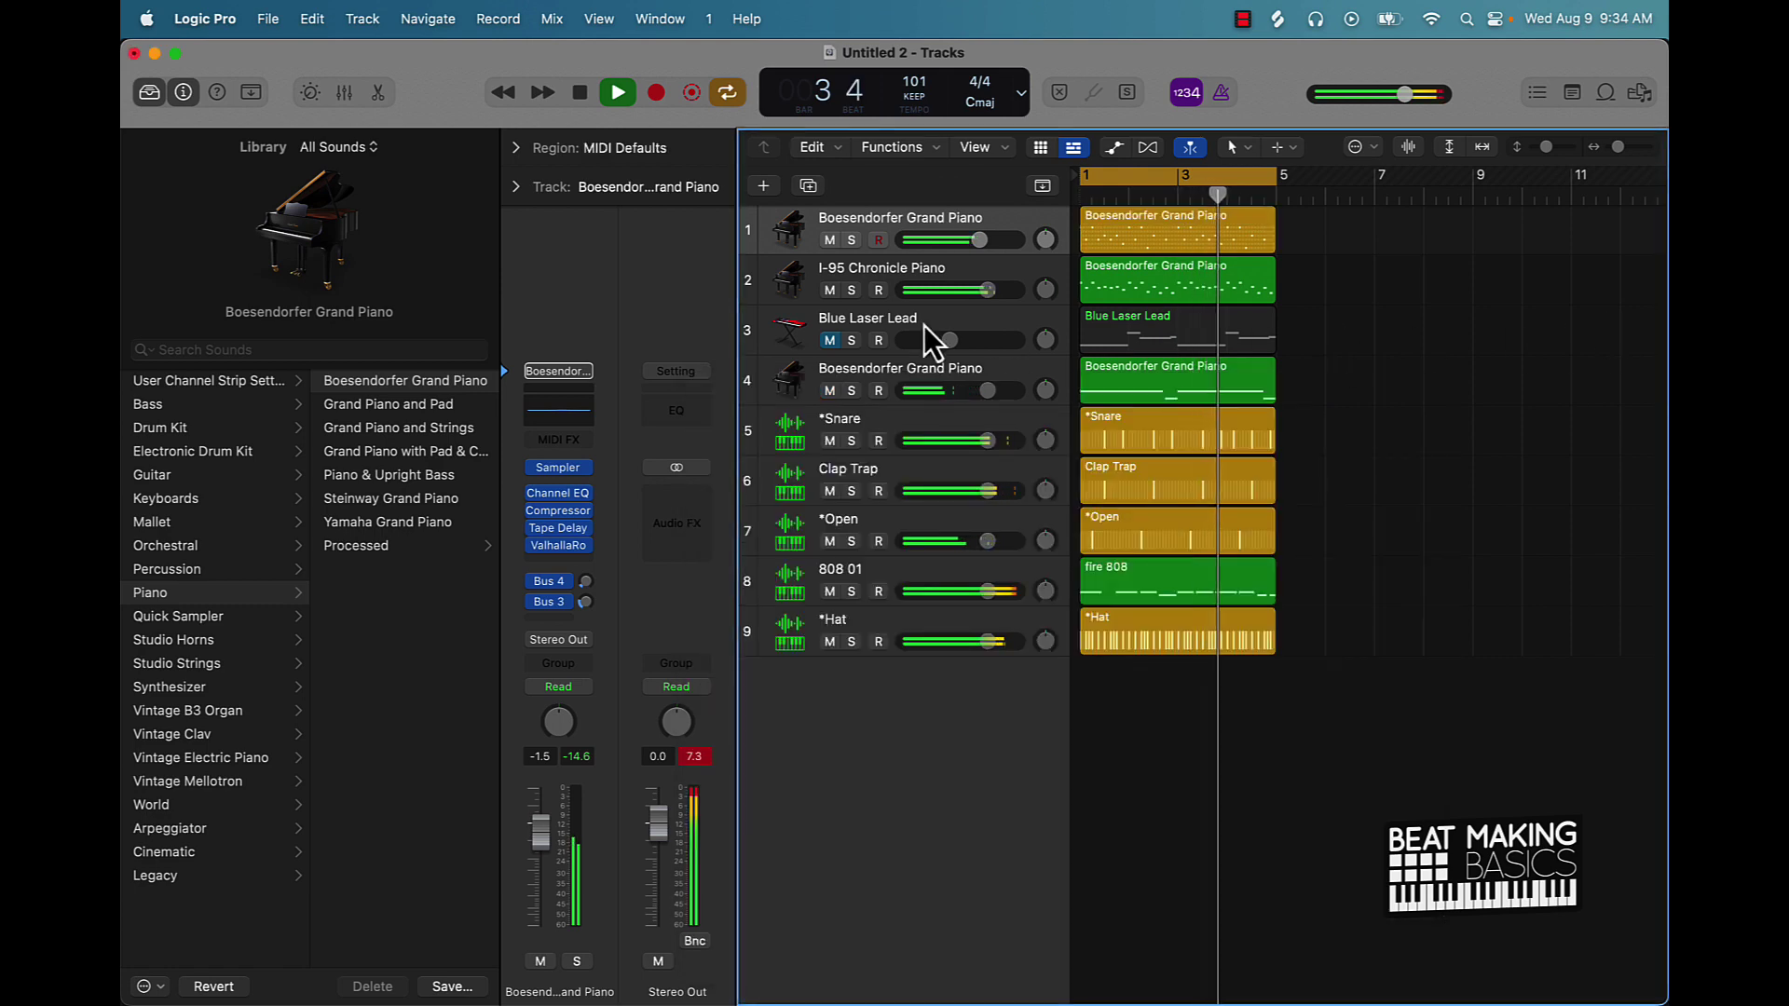
Mute tracks 4 and 2, then set track 1's volume to -0.8 dB and lower the I-95 Chronicle Piano's volume slightly.
left_click(829, 390)
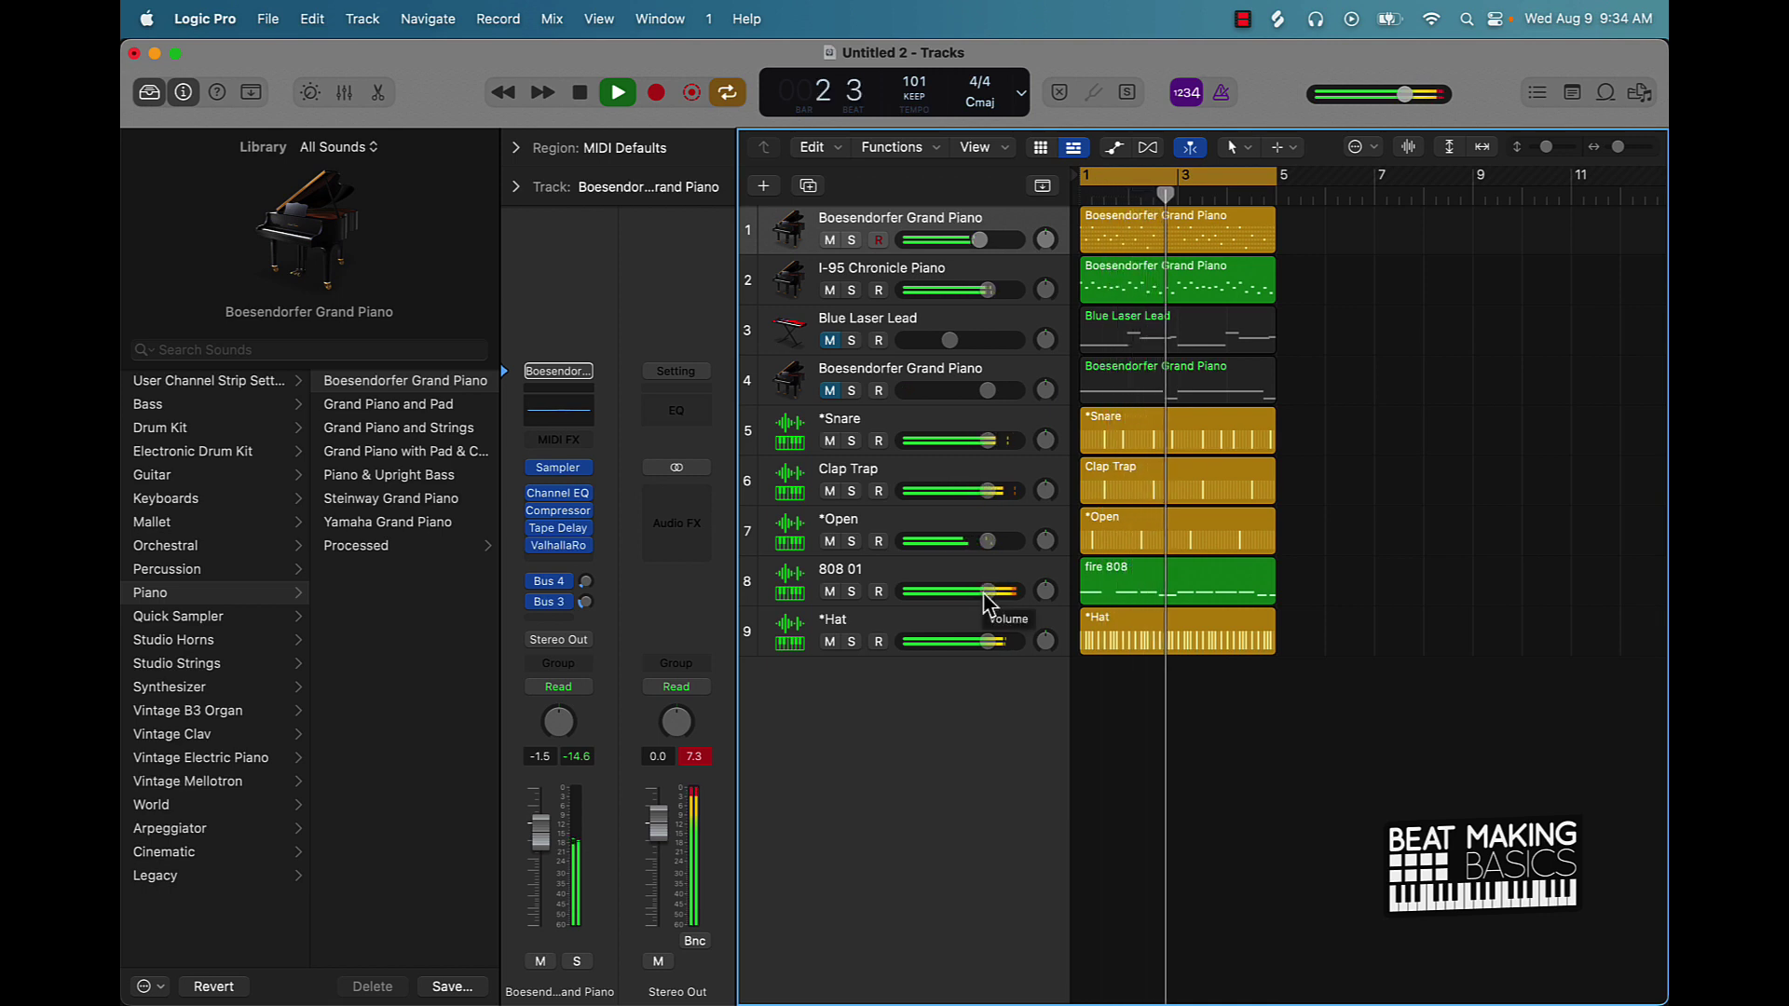
left_click(829, 291)
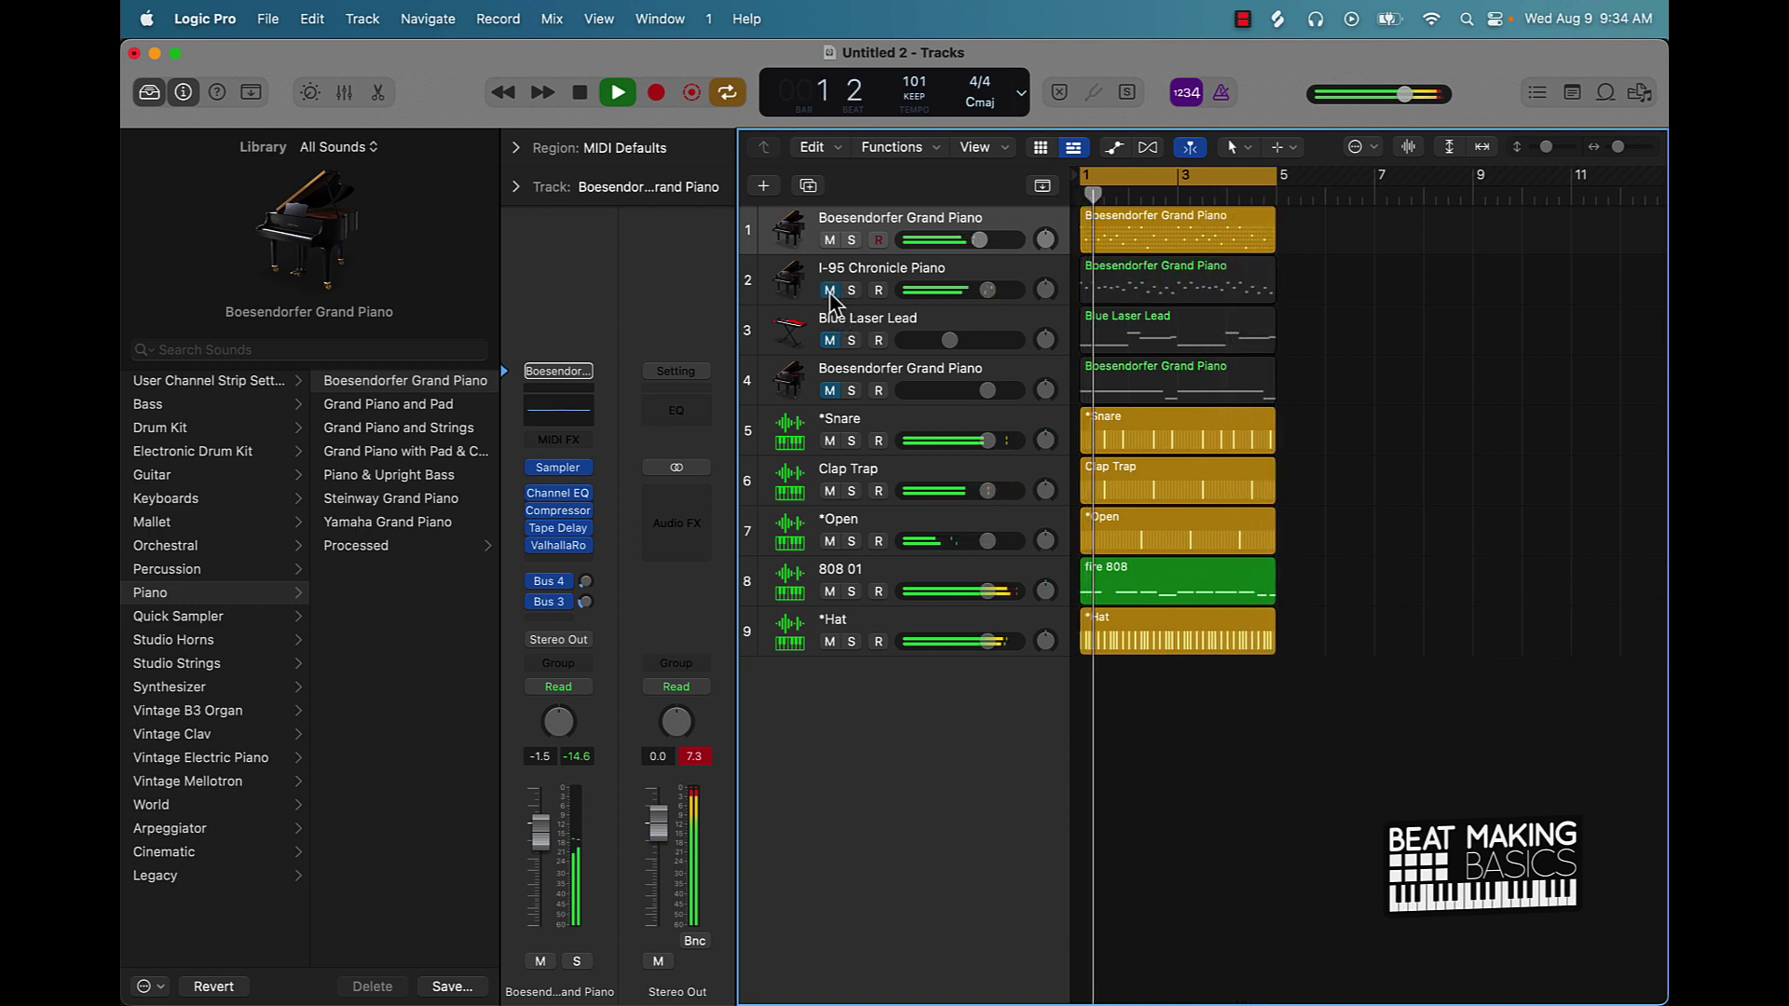
left_click_drag(979, 245, 972, 291)
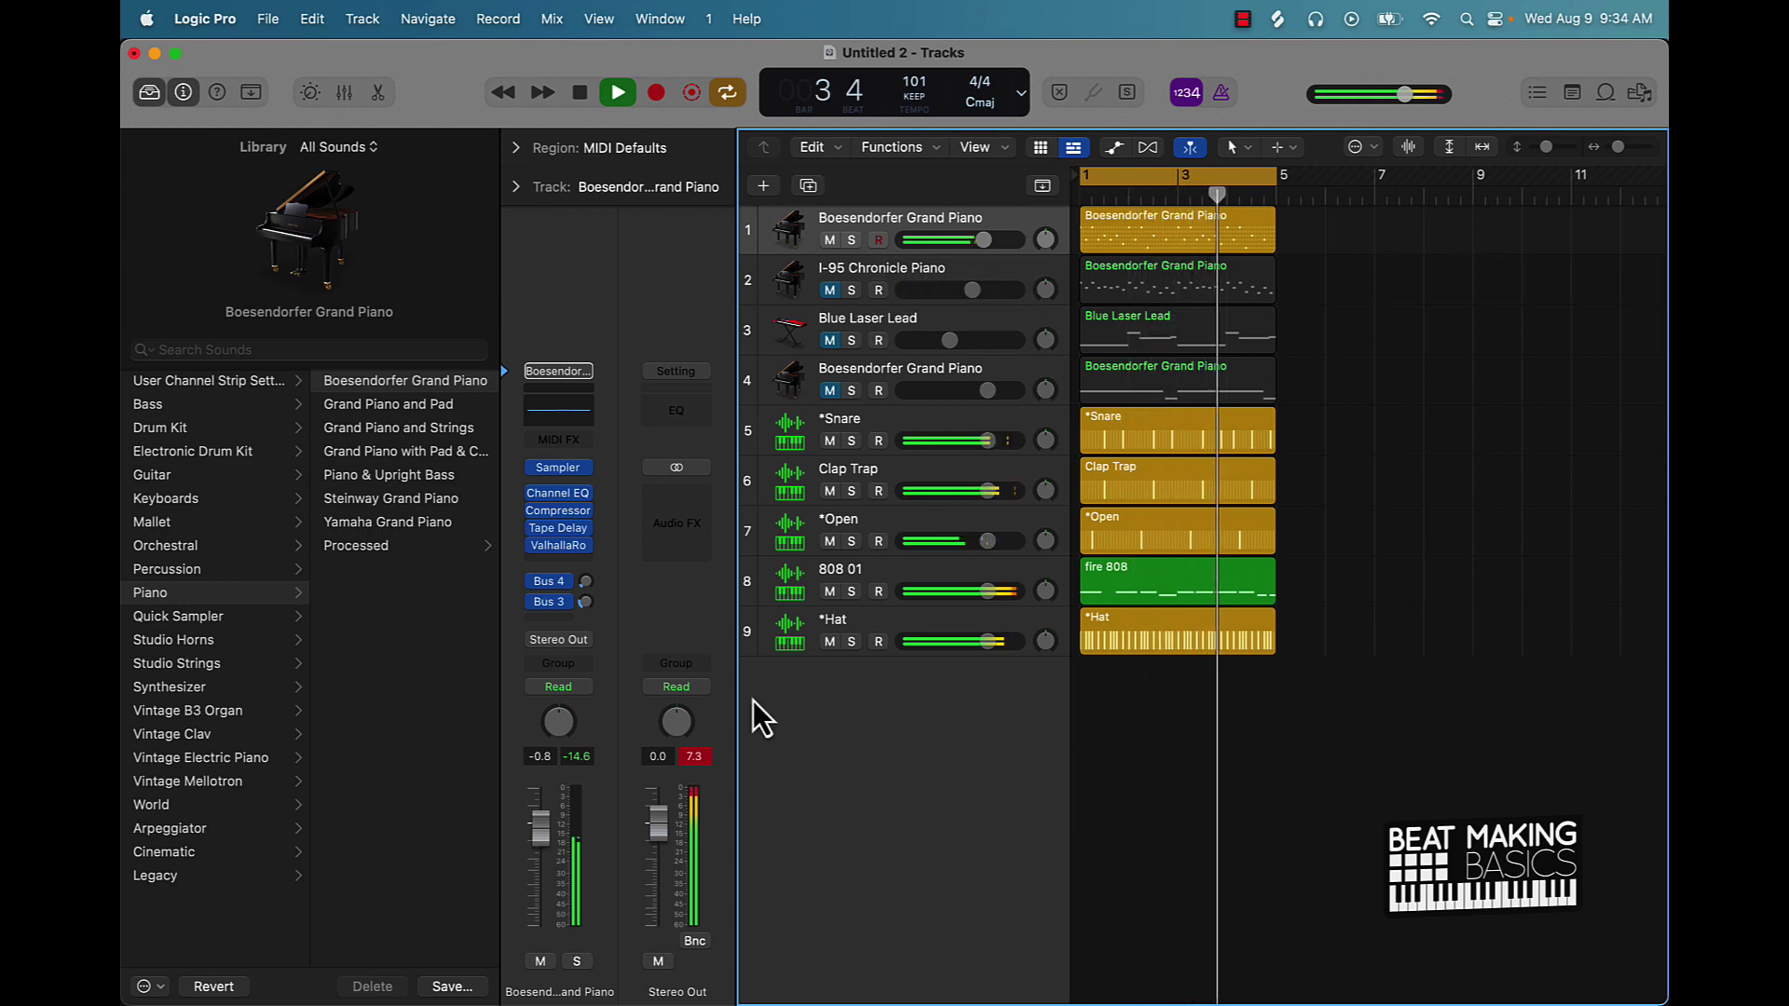
Reset the Stereo Out peak level and raise the project tempo to 104 BPM.
left_click(684, 754)
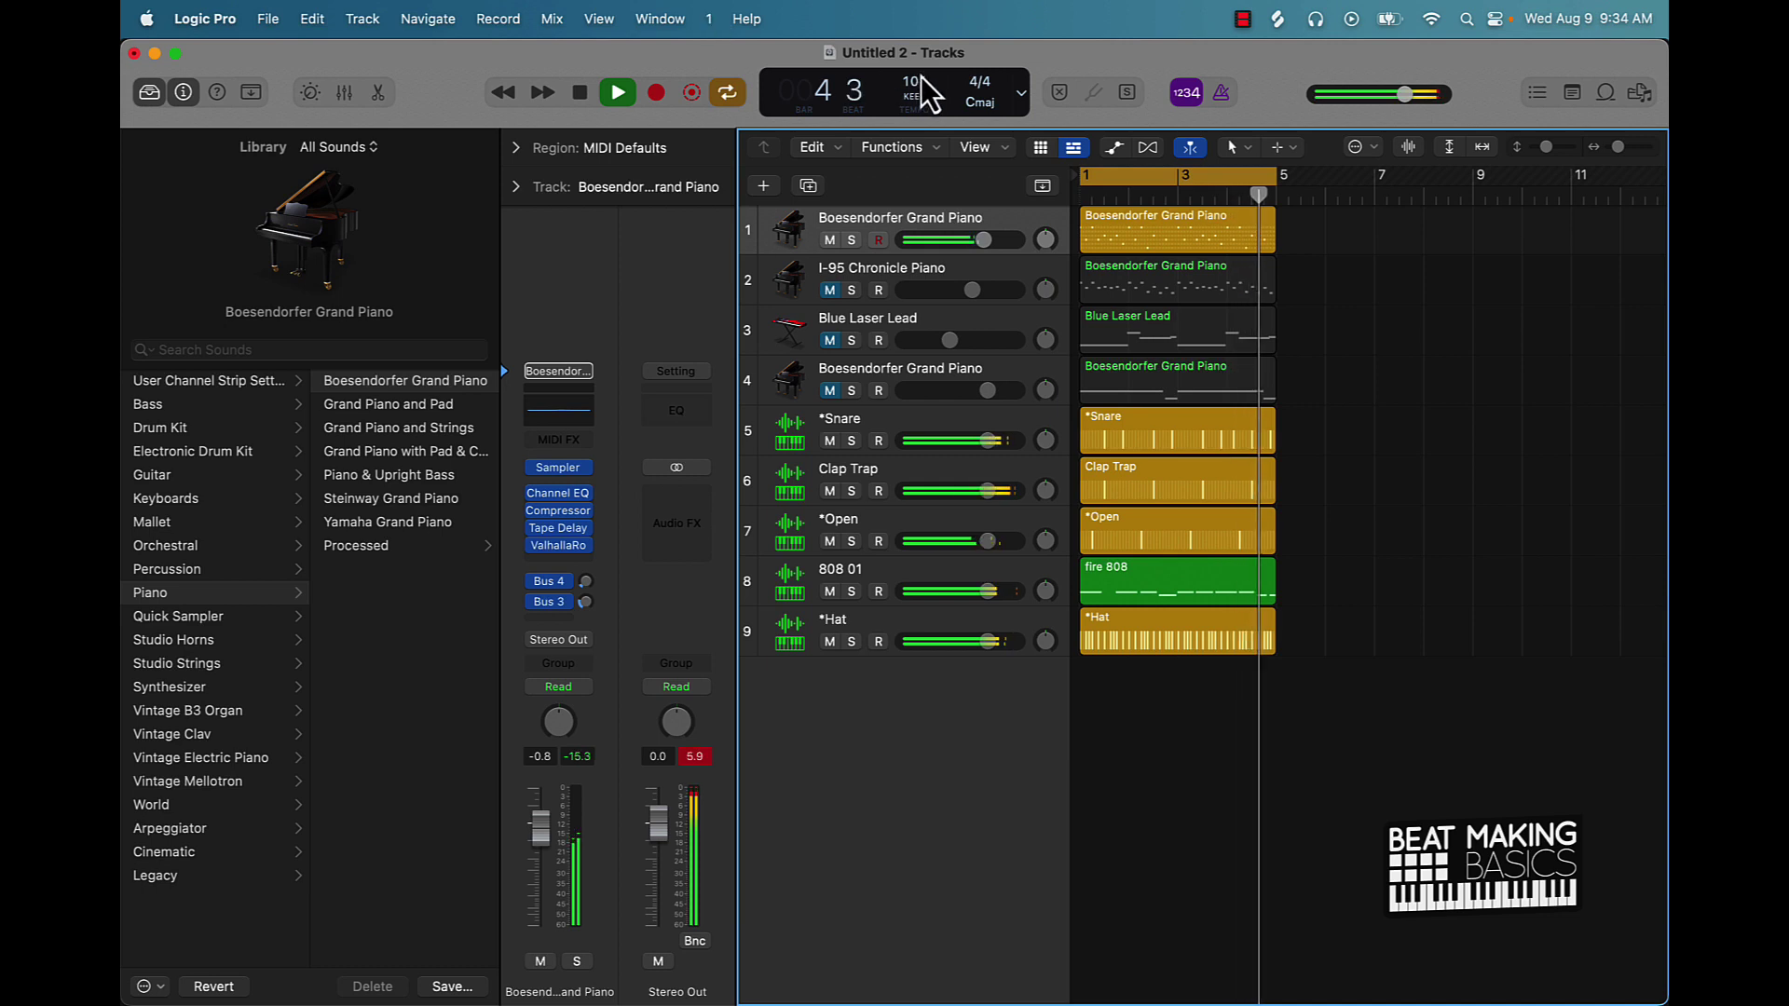
left_click_drag(917, 80, 917, 74)
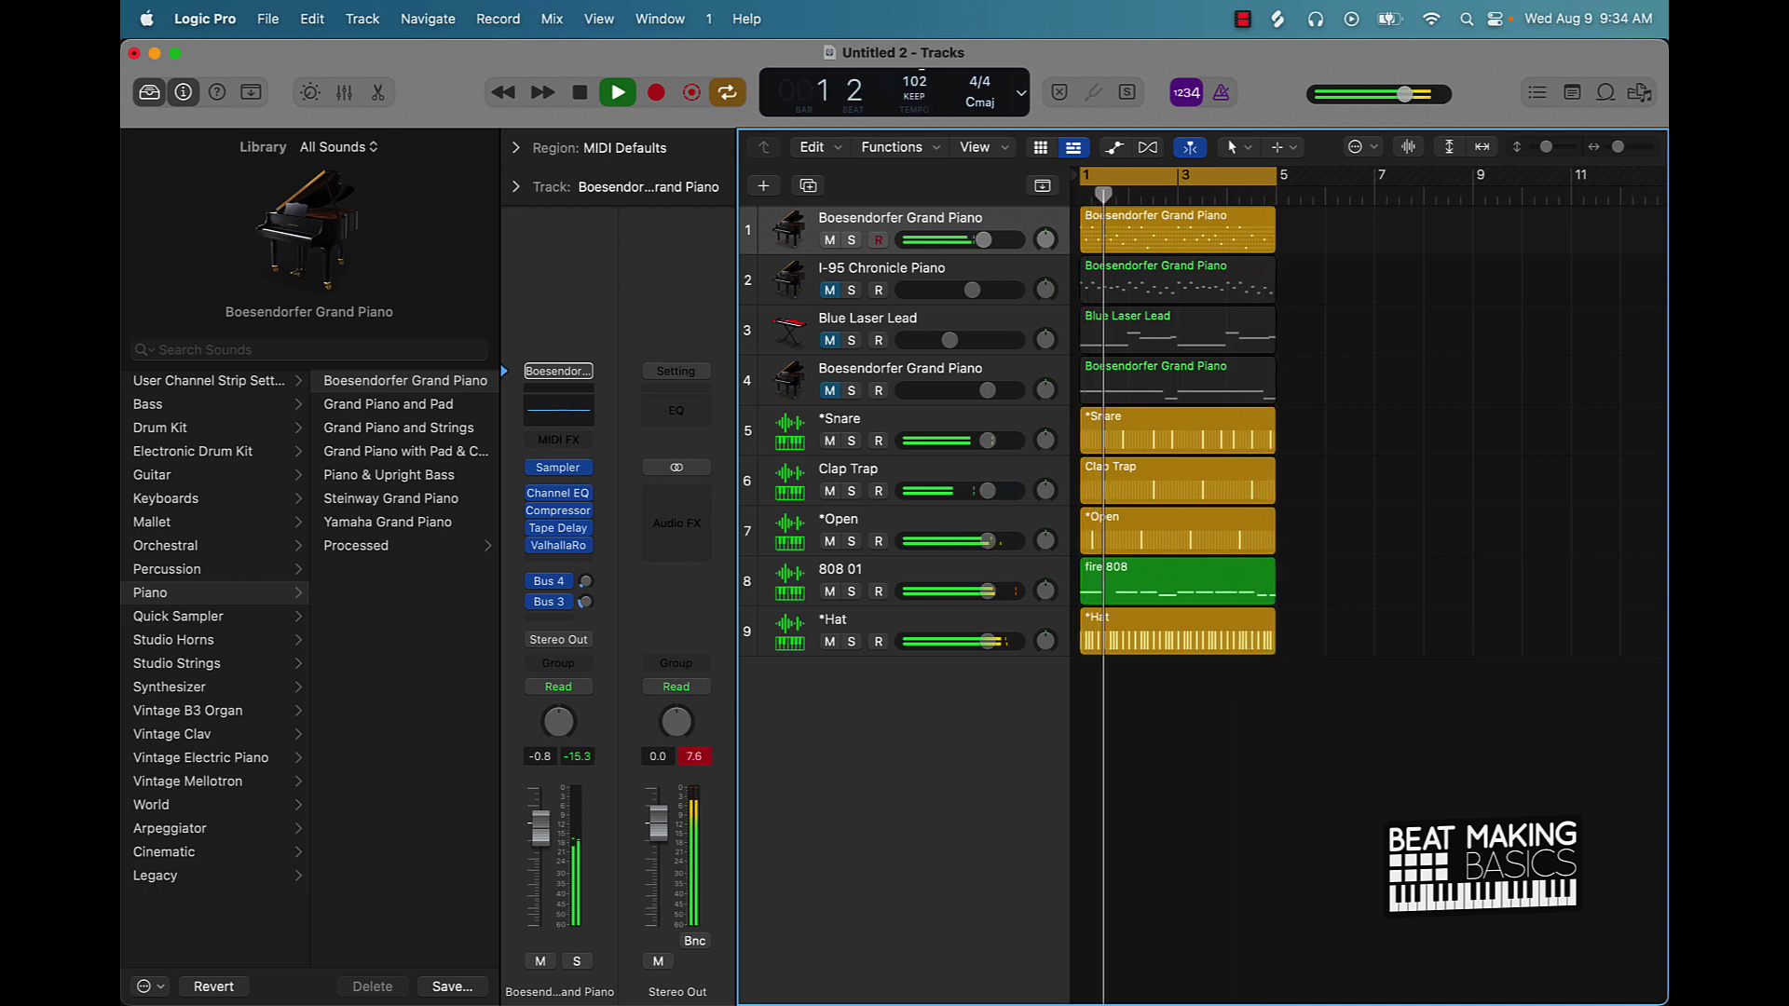
left_click_drag(922, 68, 924, 61)
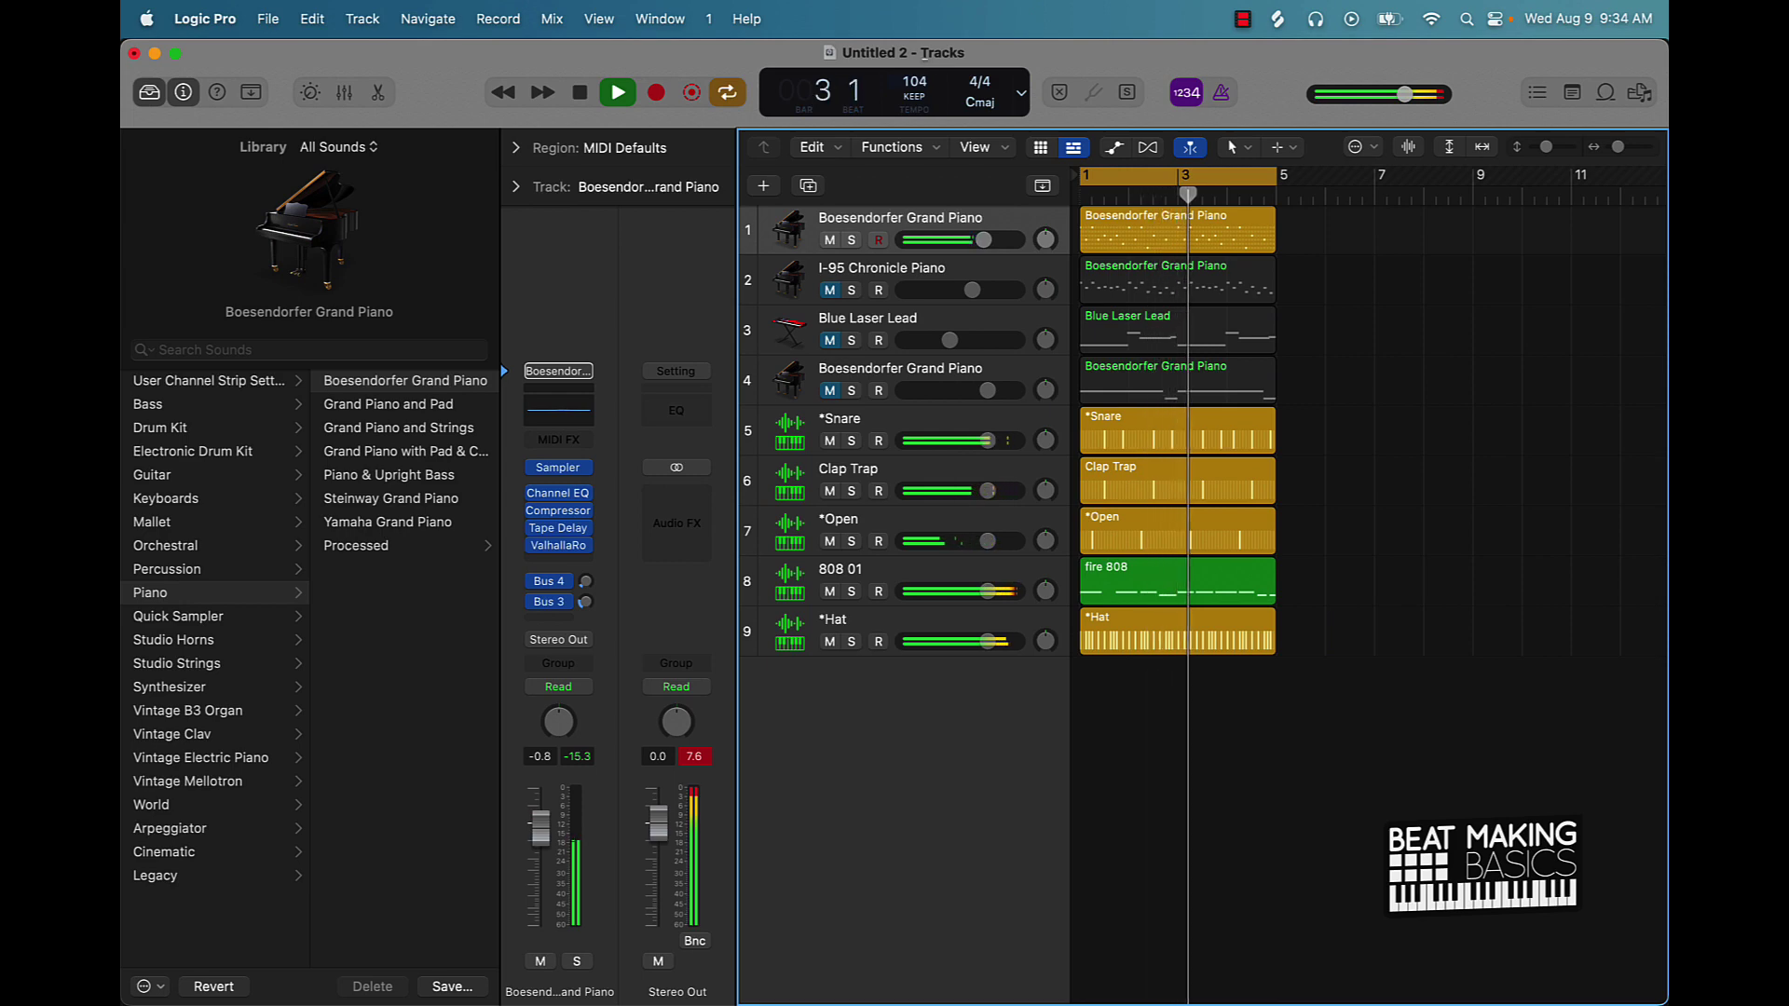